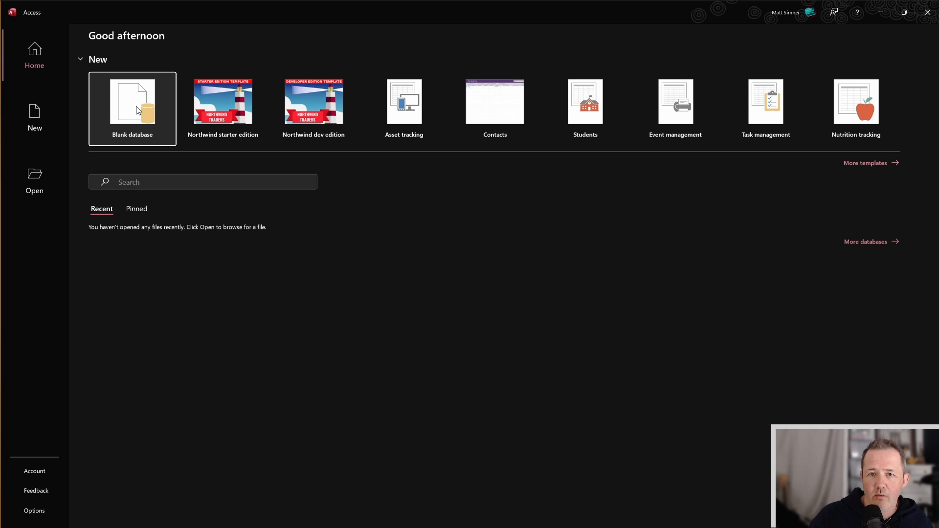
Create a blank database named Formula1 and close its default empty table
{"action": "left_click", "coordinate": [138, 111]}
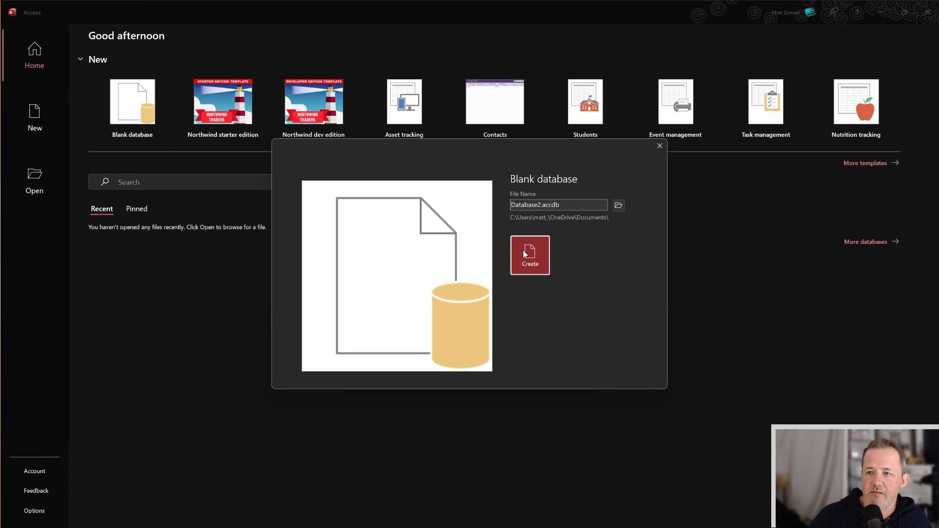
{"action": "left_click", "coordinate": [540, 205]}
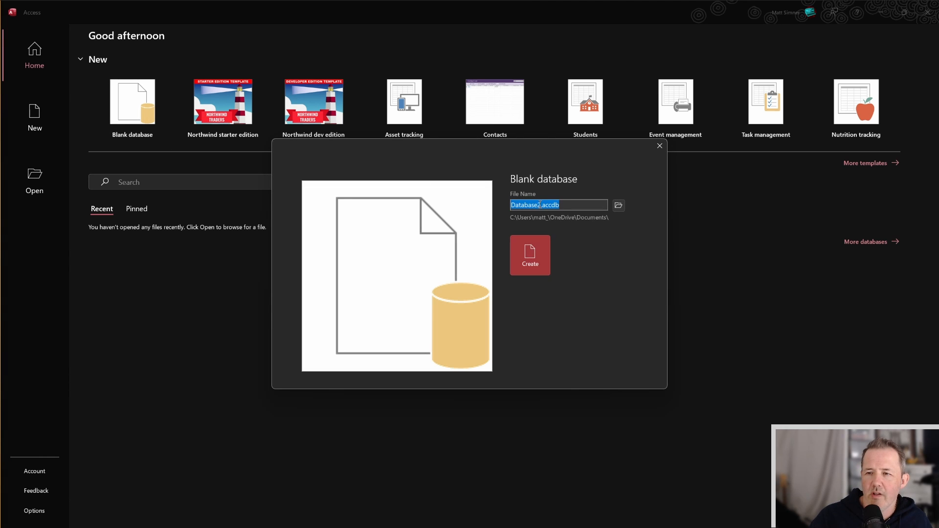
{"action": "double_click", "coordinate": [540, 205]}
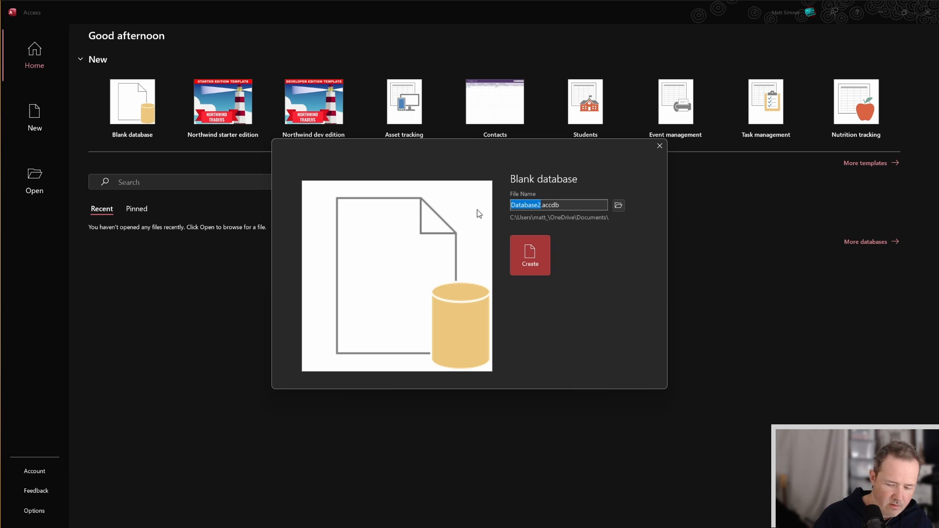
{"action": "type", "text": "F"}
{"action": "type", "text": "ormula1"}
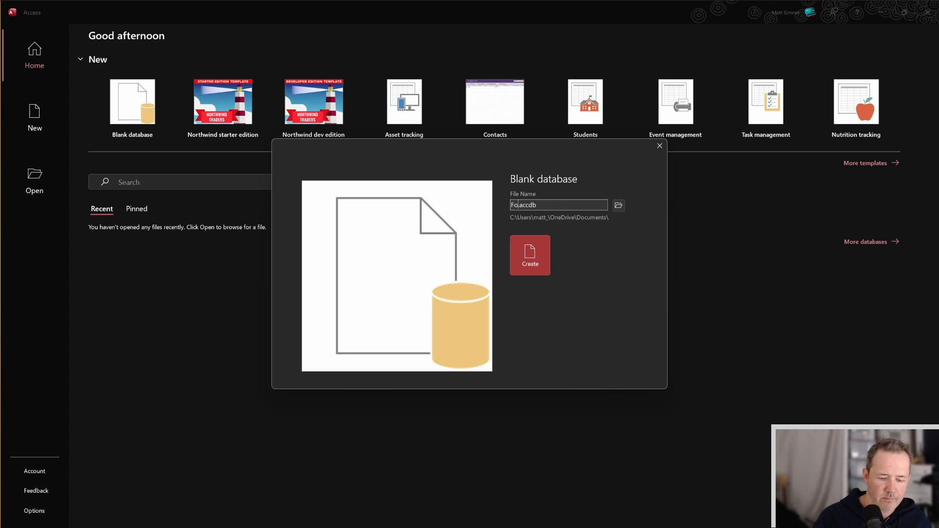
{"action": "key", "text": "Return"}
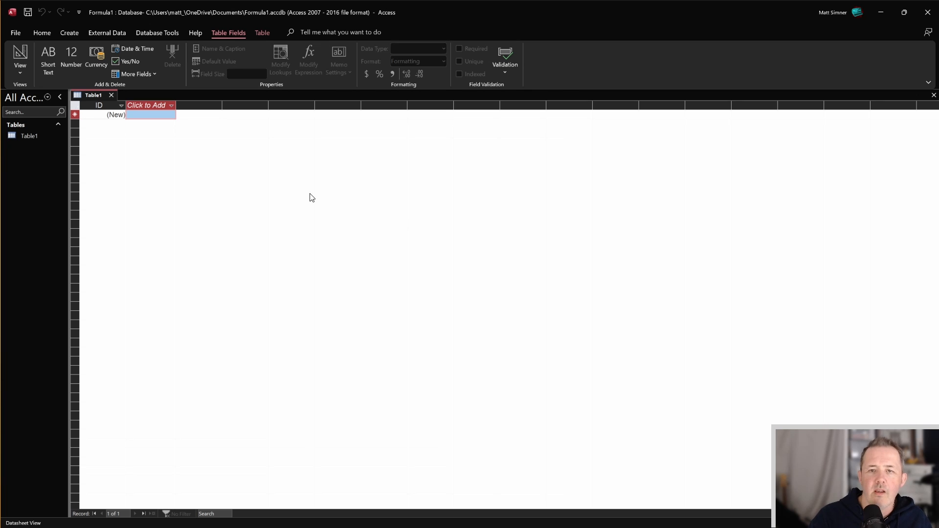
{"action": "left_click", "coordinate": [111, 96]}
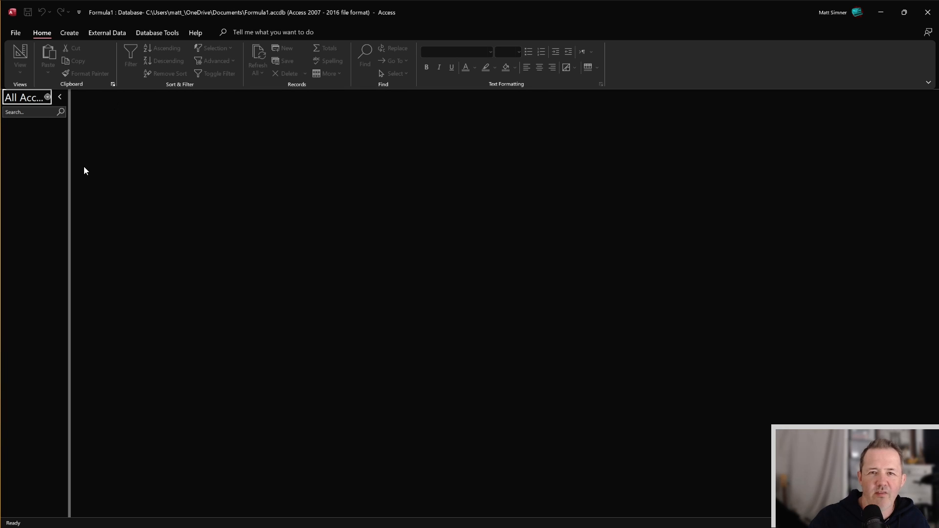
{"action": "left_click", "coordinate": [69, 33]}
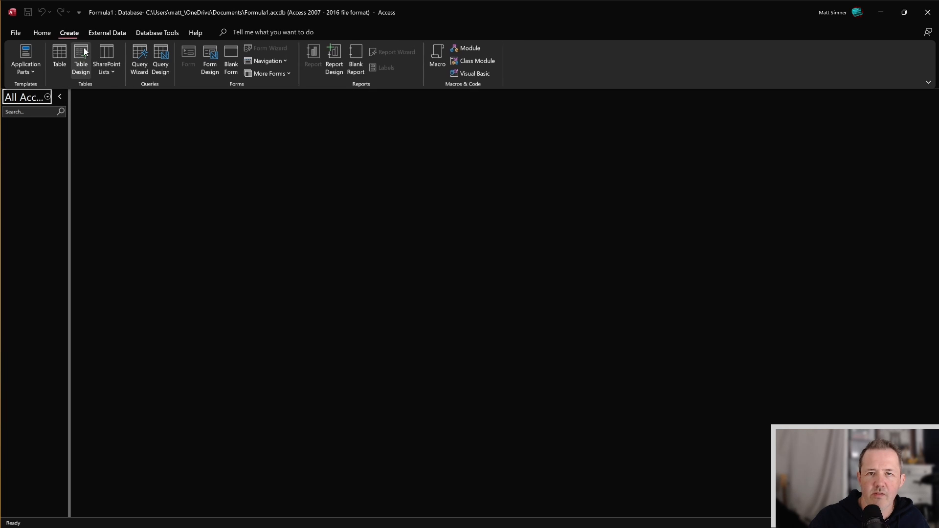
{"action": "left_click", "coordinate": [58, 54]}
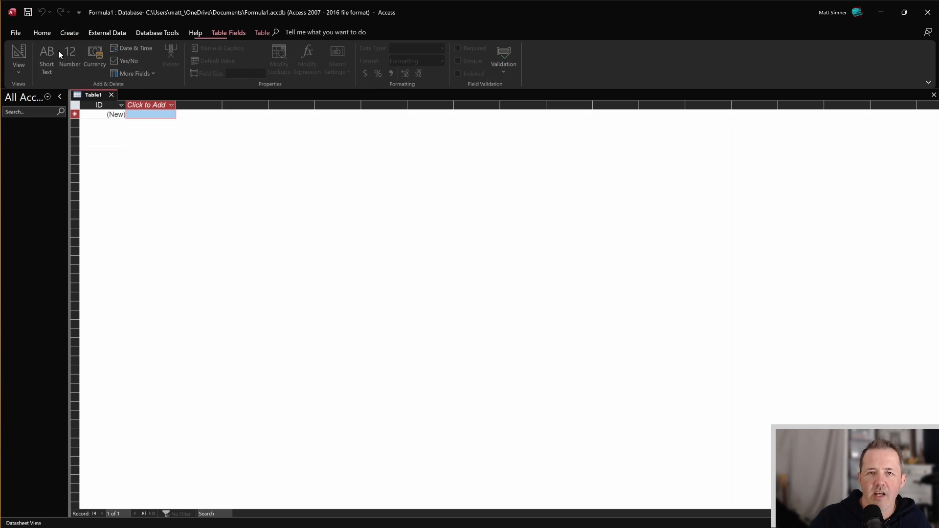
{"action": "left_click", "coordinate": [113, 95]}
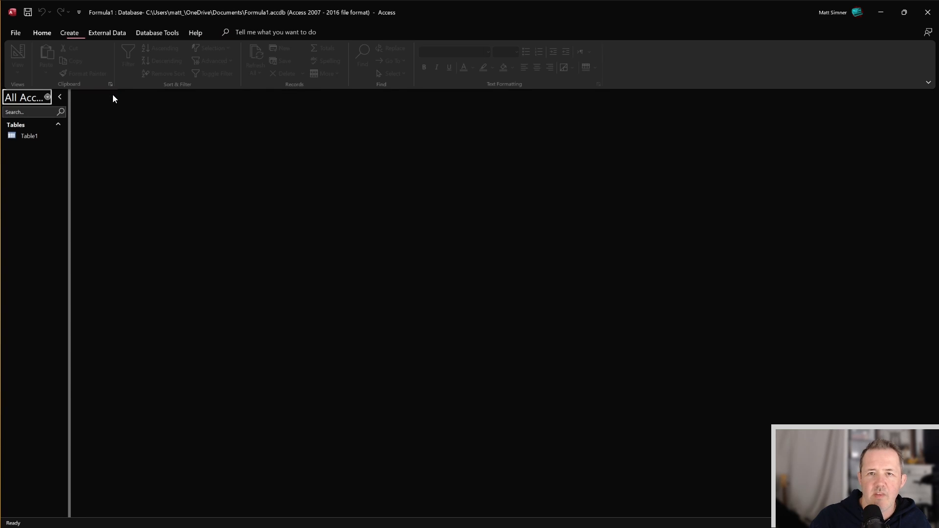
Start a new blank table in Design view
{"action": "left_click", "coordinate": [69, 34]}
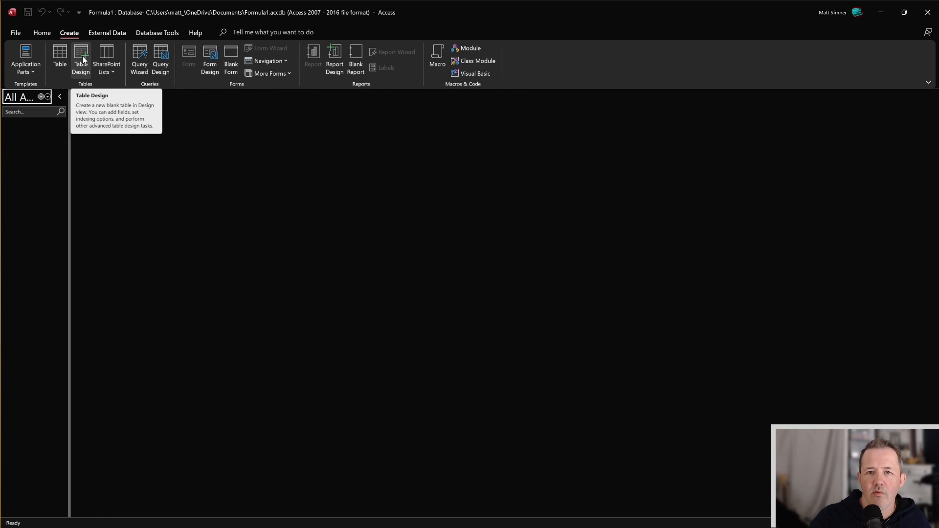
{"action": "left_click", "coordinate": [82, 58]}
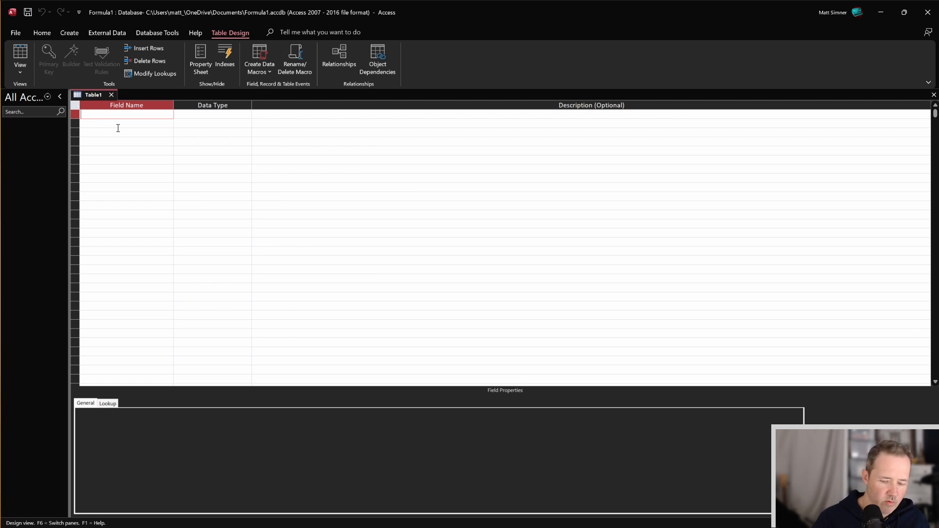
{"action": "type", "text": "Driver"}
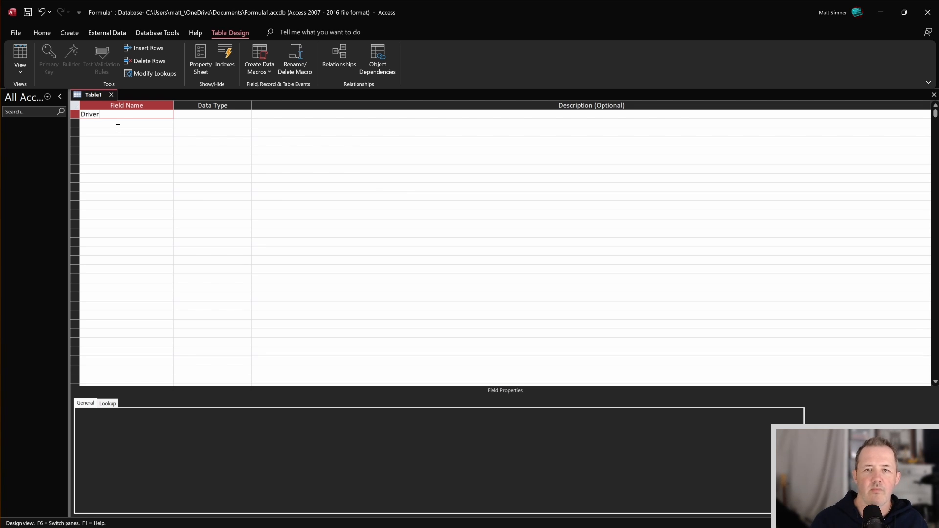
{"action": "key", "text": "BackSpace"}
{"action": "key", "text": "BackSpace"}
{"action": "key", "text": "BackSpace"}
{"action": "key", "text": "BackSpace"}
{"action": "key", "text": "BackSpace"}
{"action": "key", "text": "BackSpace"}
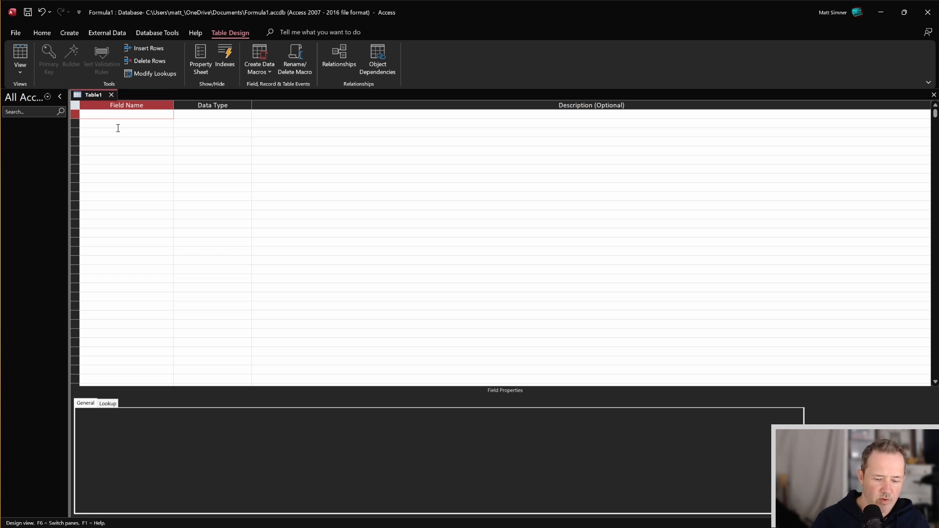
Define the table's first field as ID with the AutoNumber data type
{"action": "type", "text": "ID"}
{"action": "key", "text": "Tab"}
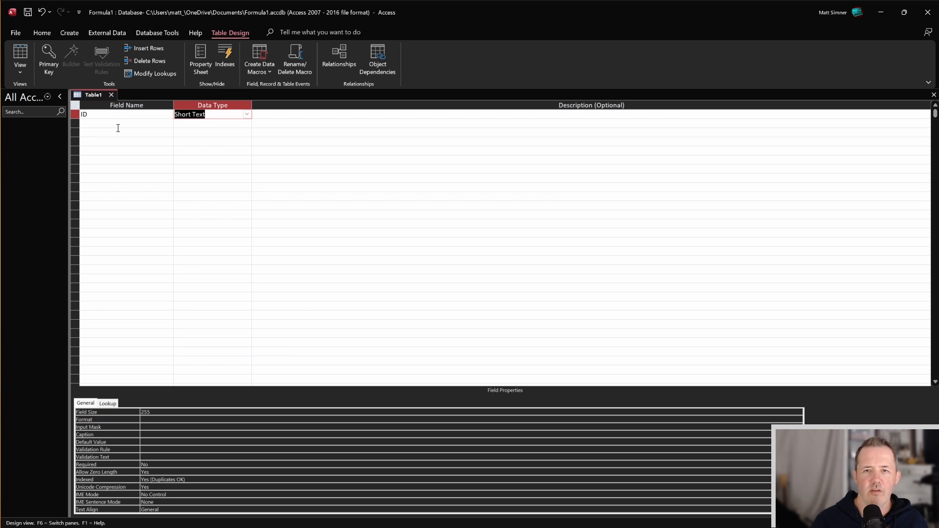
{"action": "type", "text": "autoNumber"}
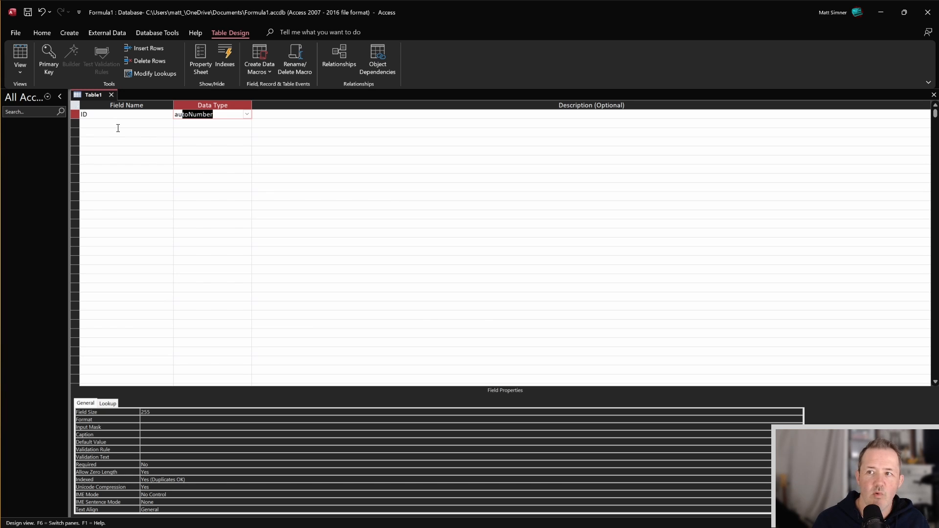
{"action": "key", "text": "Return"}
{"action": "key", "text": "Return"}
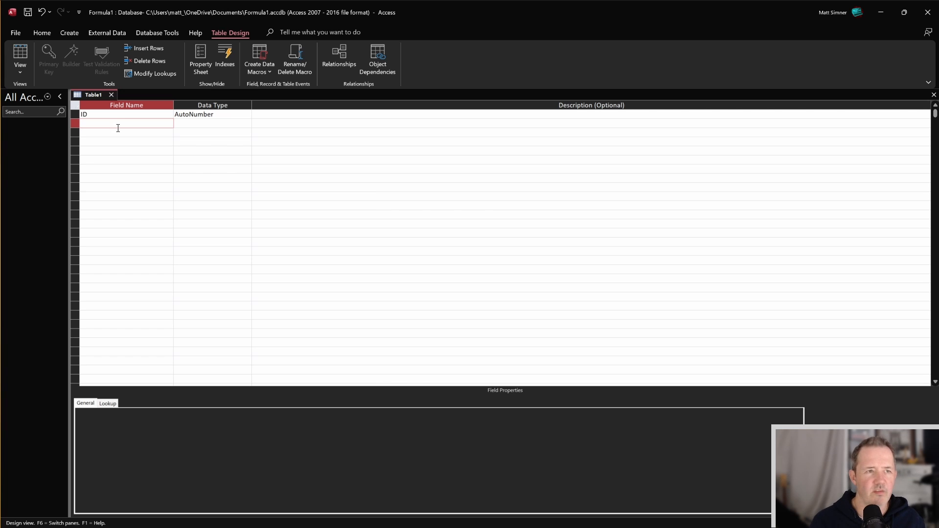
Add the fields DriverName and Nationality below ID, both with the Short Text data type and no description
{"action": "type", "text": "DriverName"}
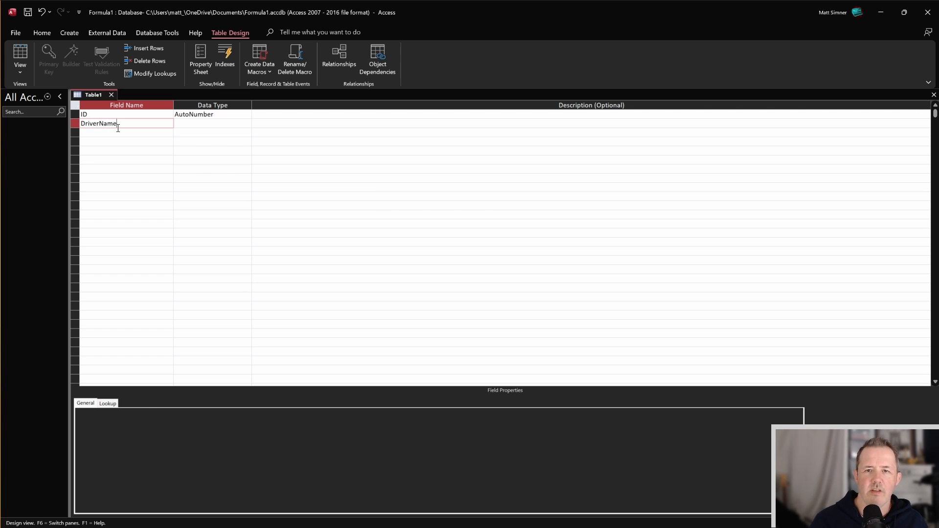
{"action": "key", "text": "Return"}
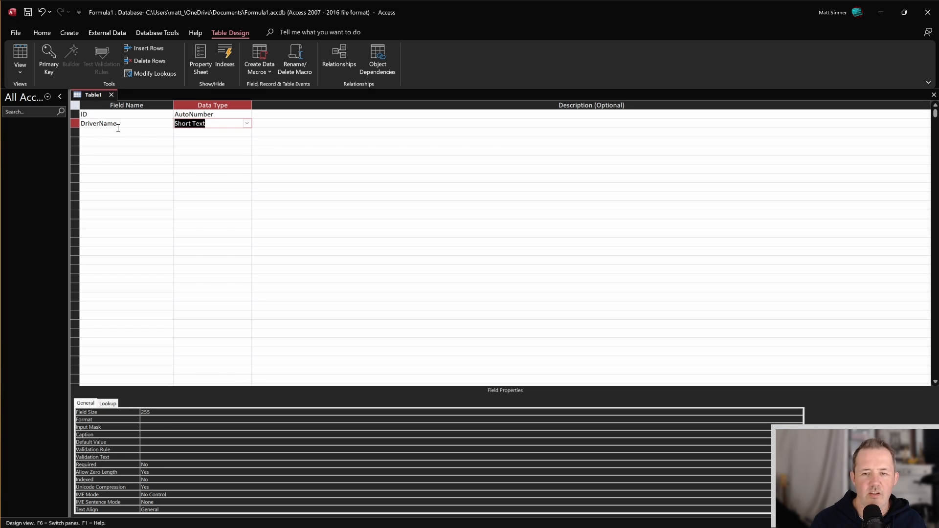
{"action": "key", "text": "Return"}
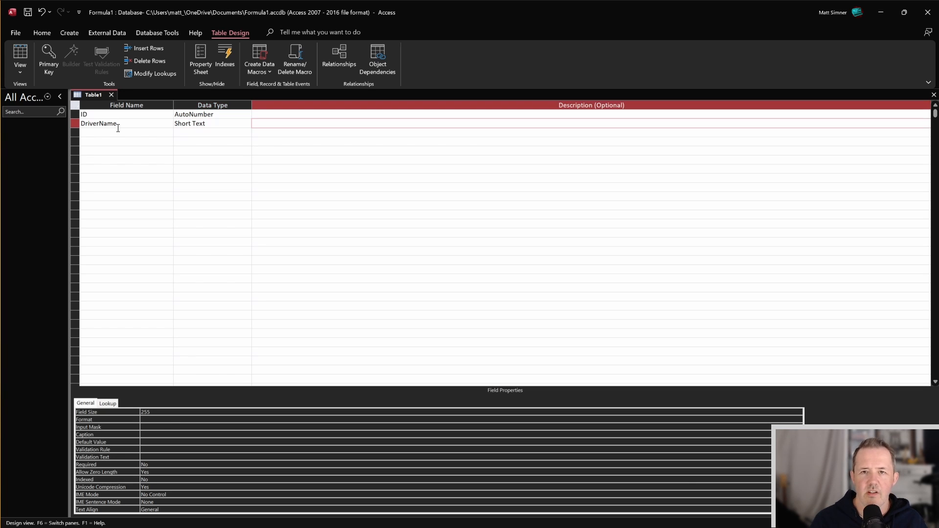
{"action": "key", "text": "Return"}
{"action": "type", "text": "Nationality"}
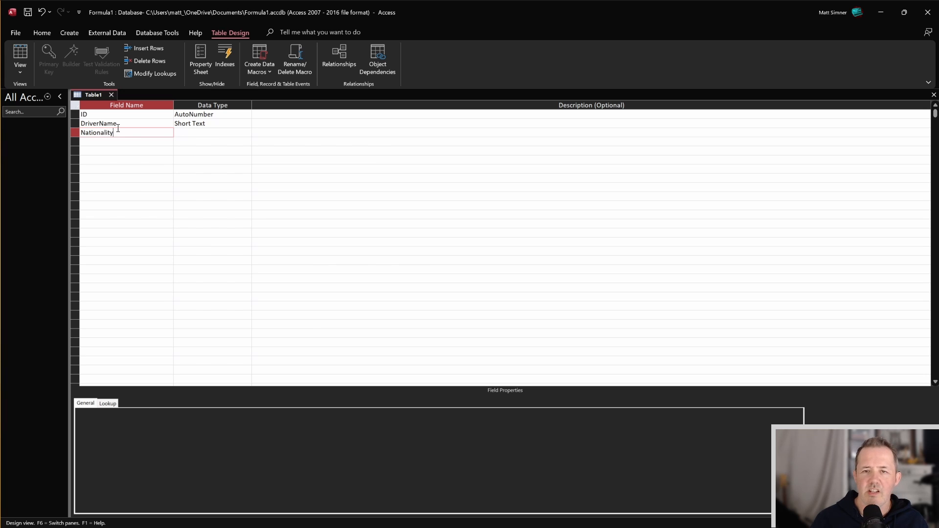
{"action": "key", "text": "Return"}
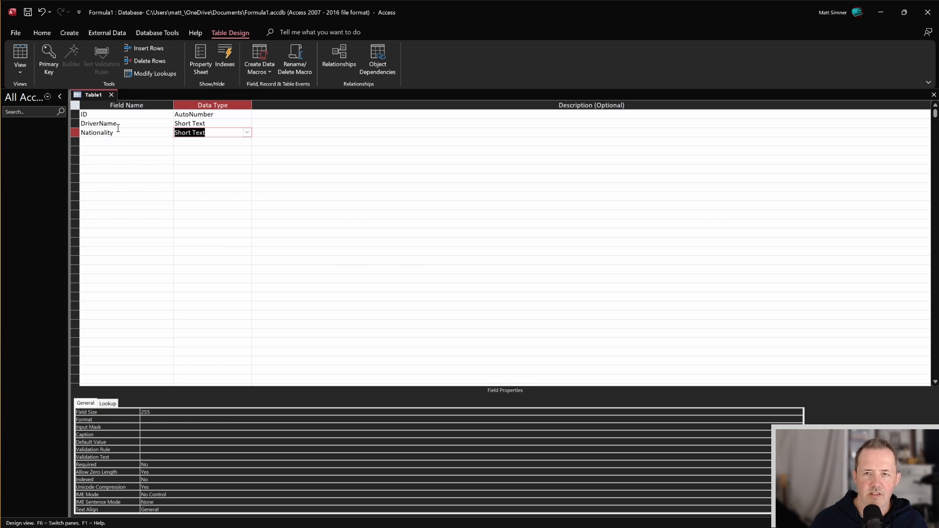
{"action": "key", "text": "Return"}
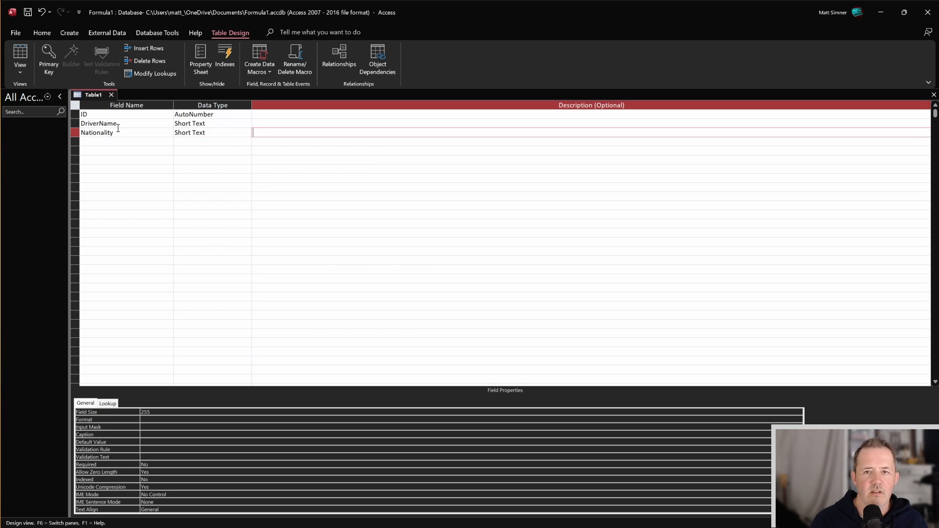
{"action": "key", "text": "Return"}
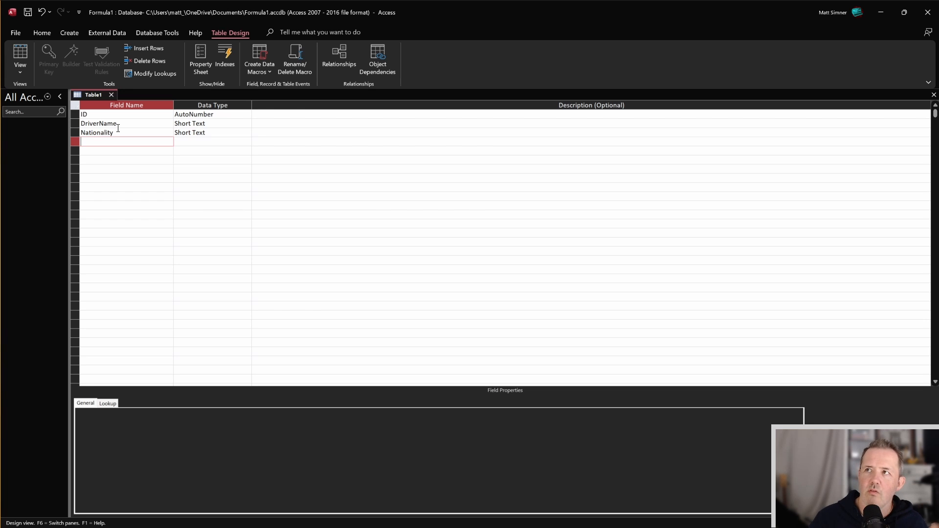
Add a ConstructorID field below Nationality with the Number data type
{"action": "type", "text": "Constru"}
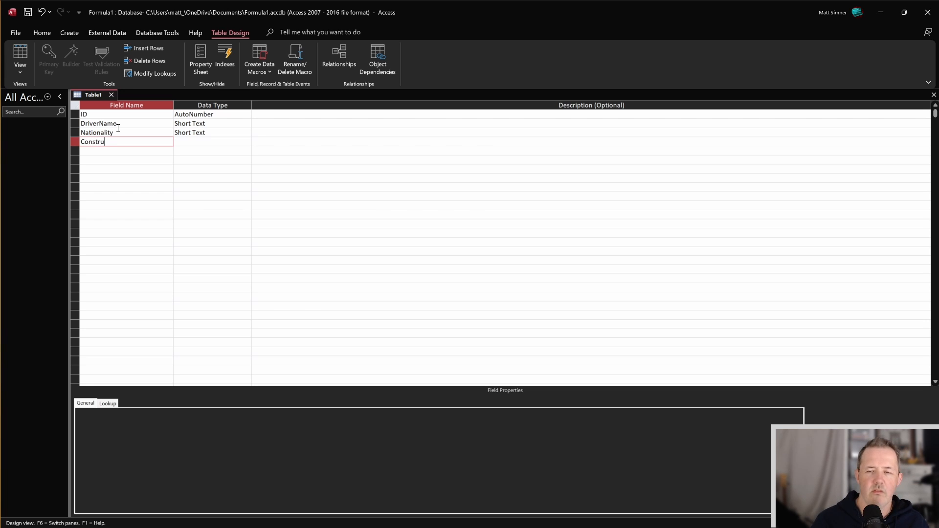
{"action": "type", "text": "ctorID"}
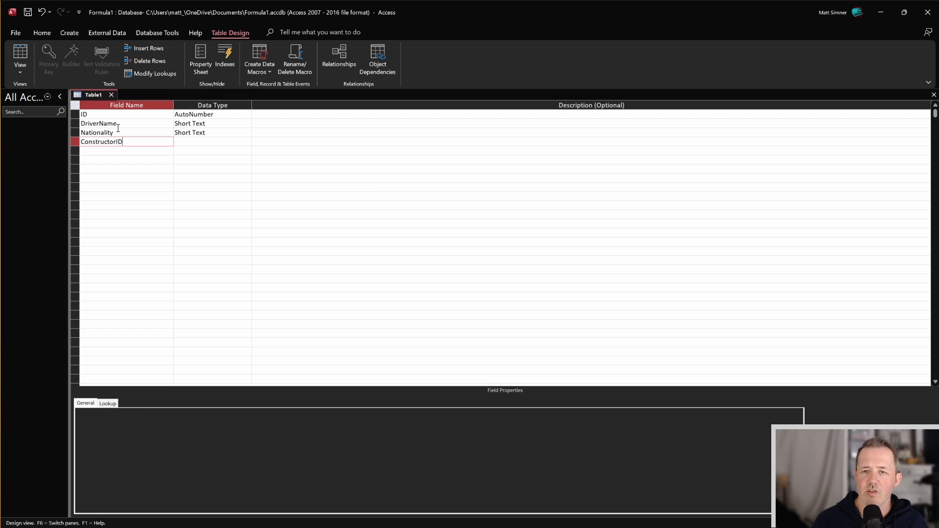
{"action": "key", "text": "Tab"}
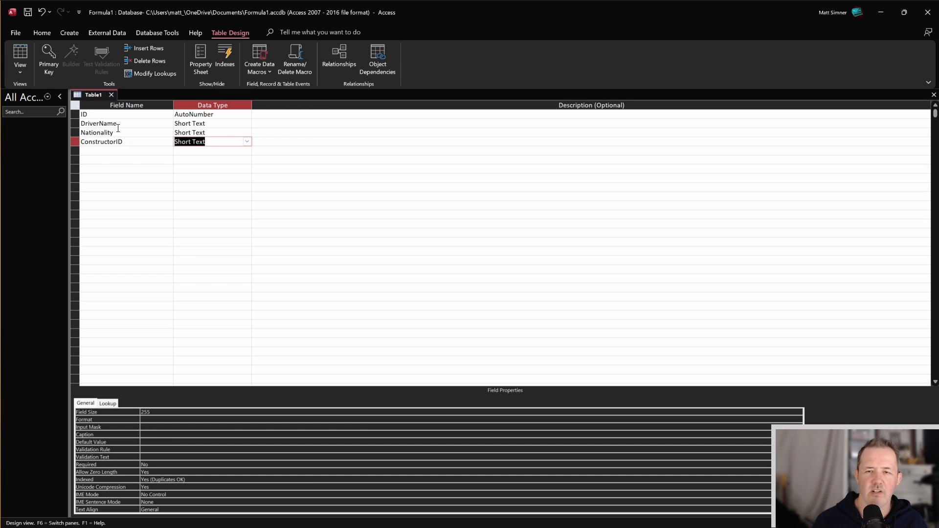
{"action": "type", "text": "number"}
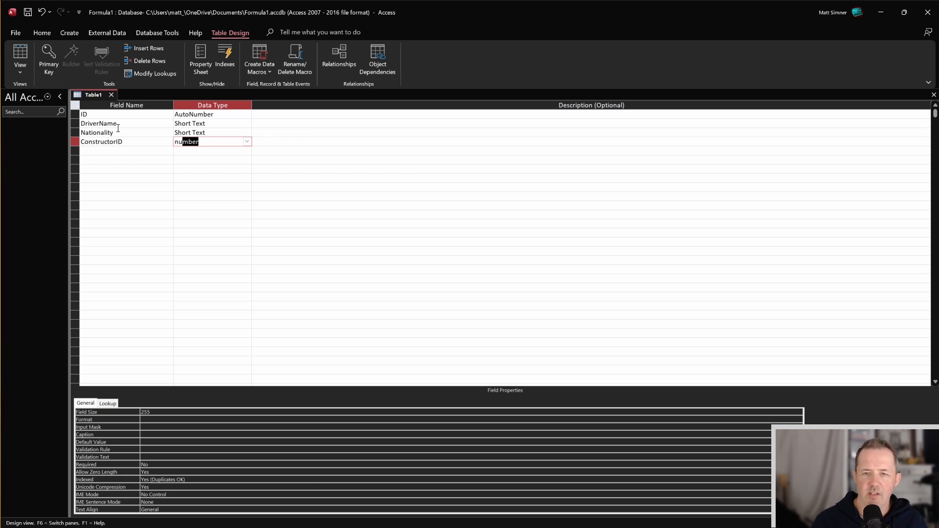
{"action": "key", "text": "Tab"}
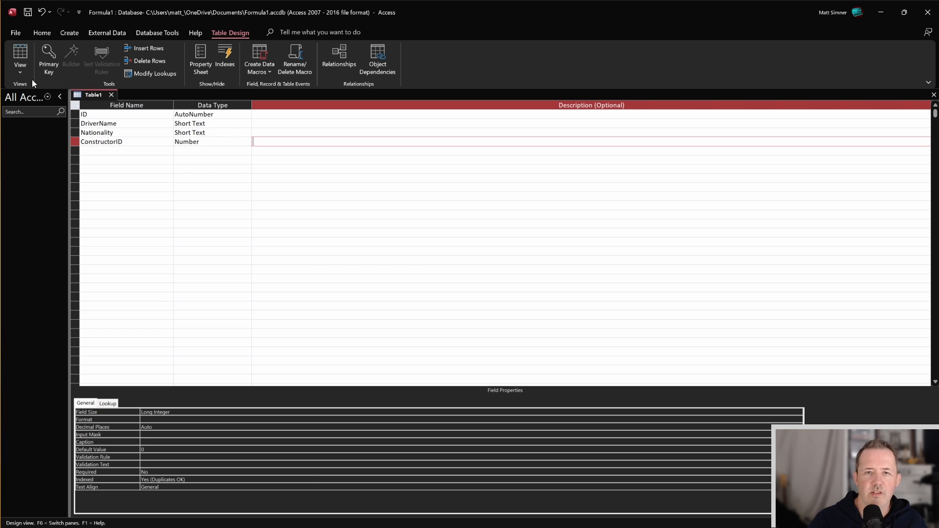
Try to save the table under the name Driver, cancelling the save instead of creating an automatic primary key
{"action": "left_click", "coordinate": [27, 12]}
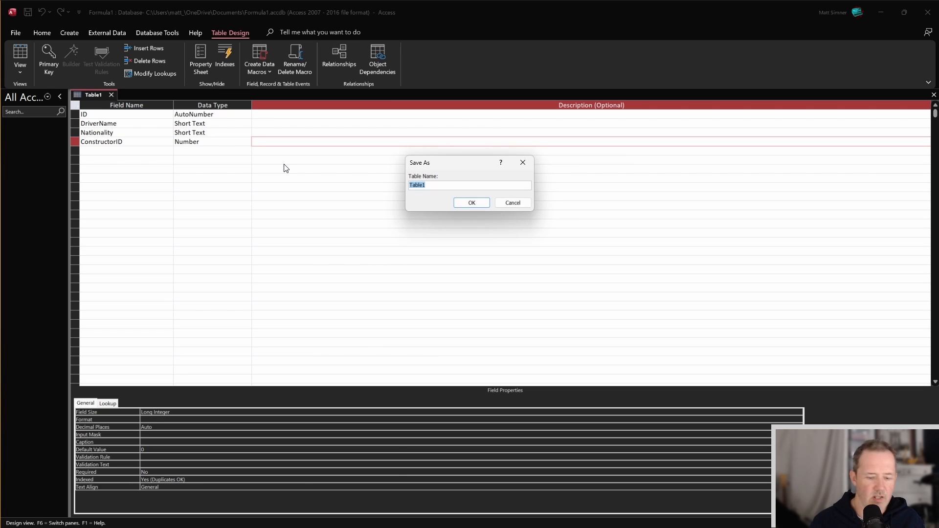
{"action": "type", "text": "Driver"}
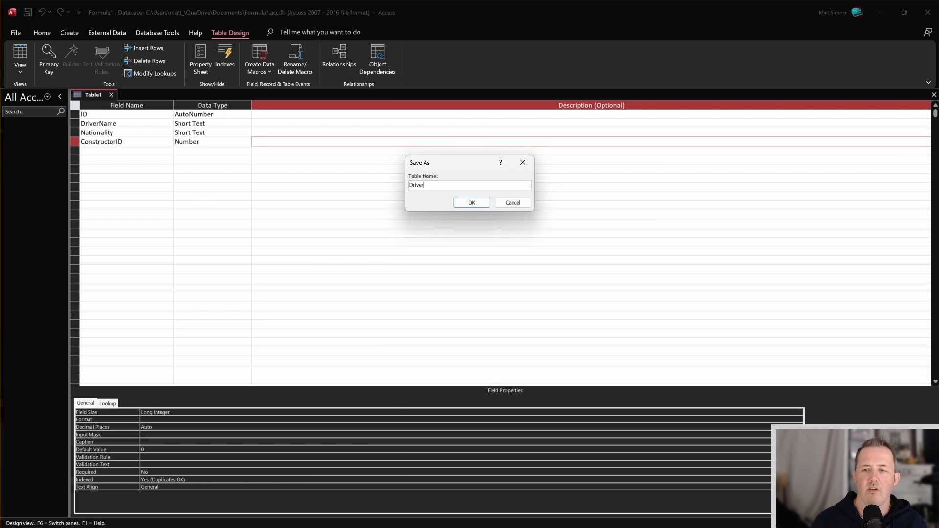
{"action": "key", "text": "Return"}
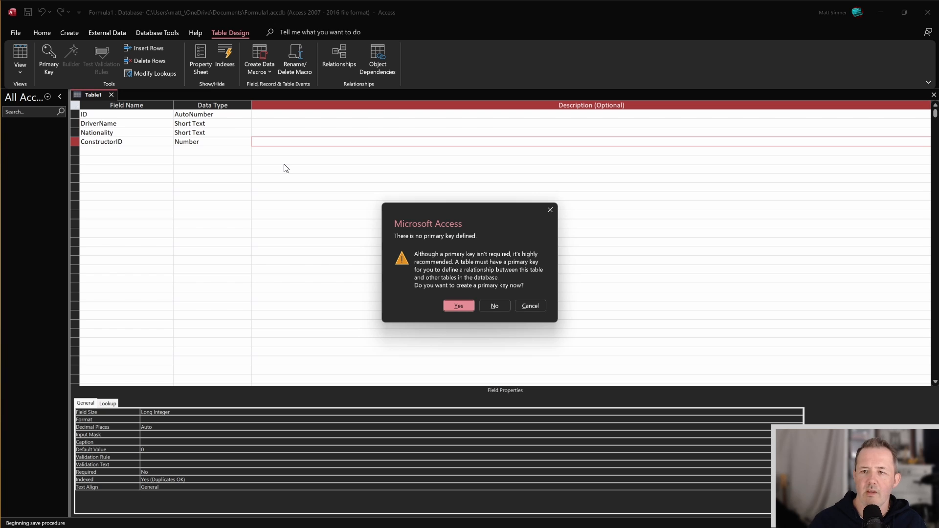
{"action": "left_click", "coordinate": [531, 306]}
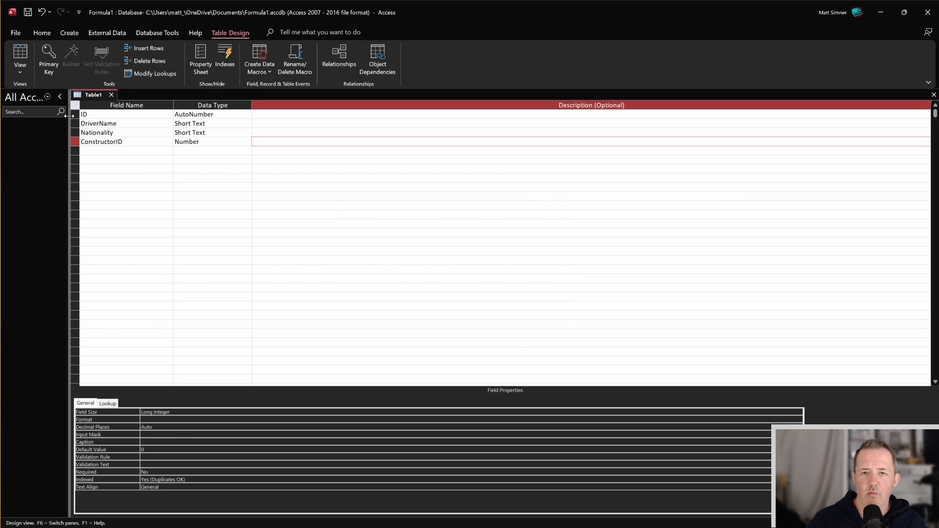
Set the ID field as the primary key and save the table as Driver
{"action": "left_click", "coordinate": [47, 57]}
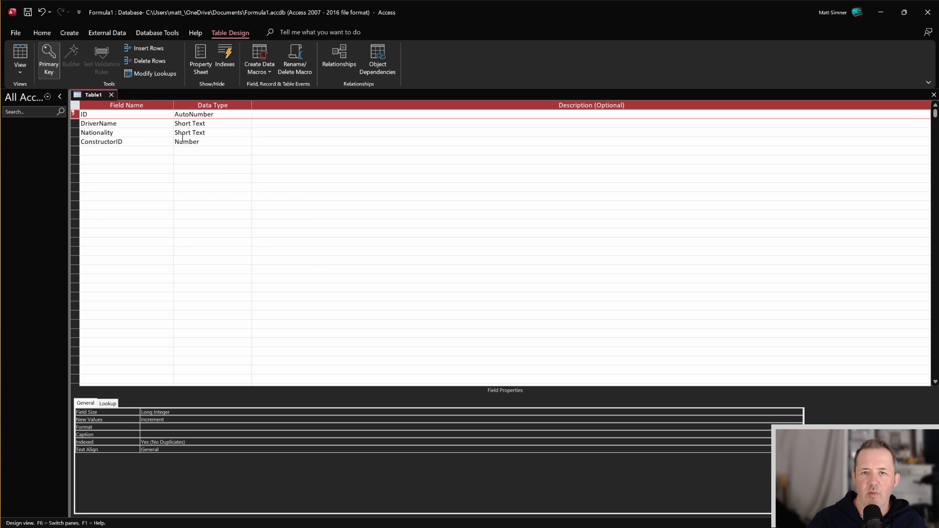
{"action": "left_click", "coordinate": [28, 13]}
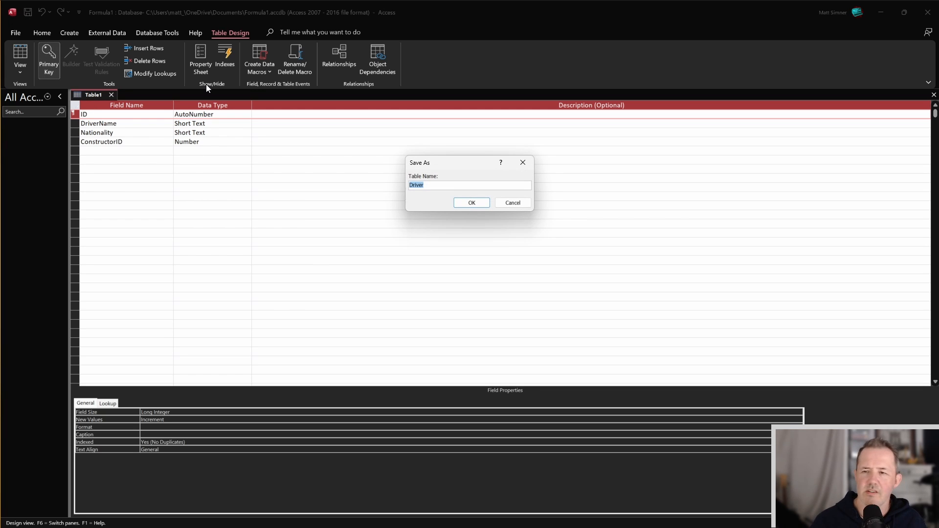
{"action": "key", "text": "Return"}
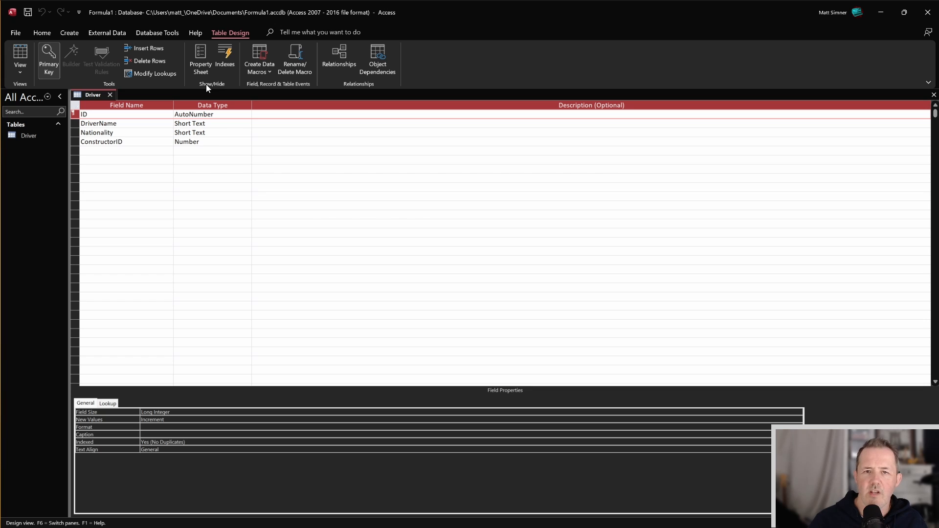
Close the Driver table and start a new table in Design view with an AutoNumber field named ID
{"action": "left_click", "coordinate": [110, 96]}
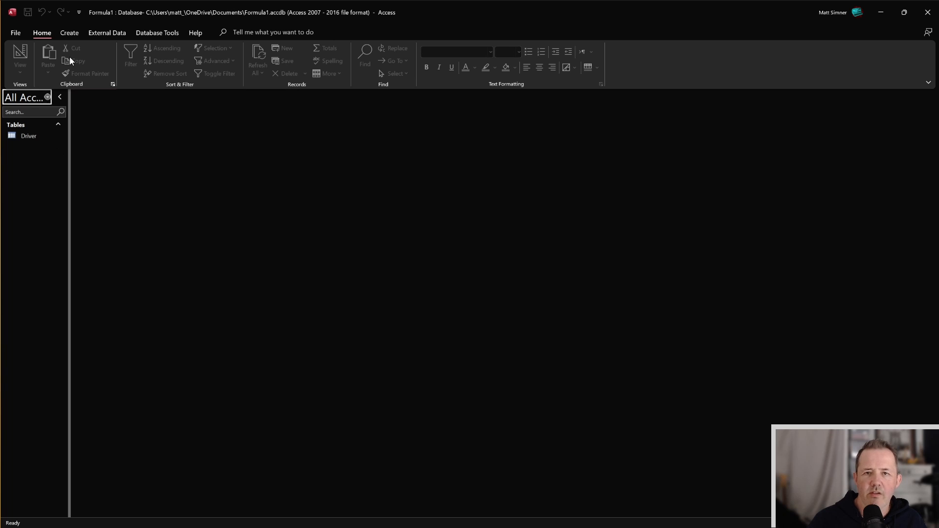
{"action": "left_click", "coordinate": [60, 31]}
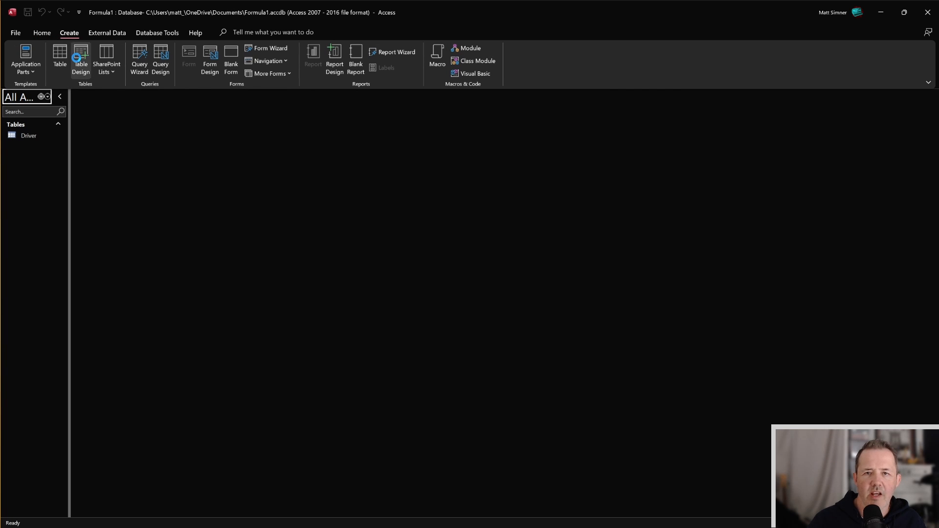
{"action": "left_click", "coordinate": [79, 58]}
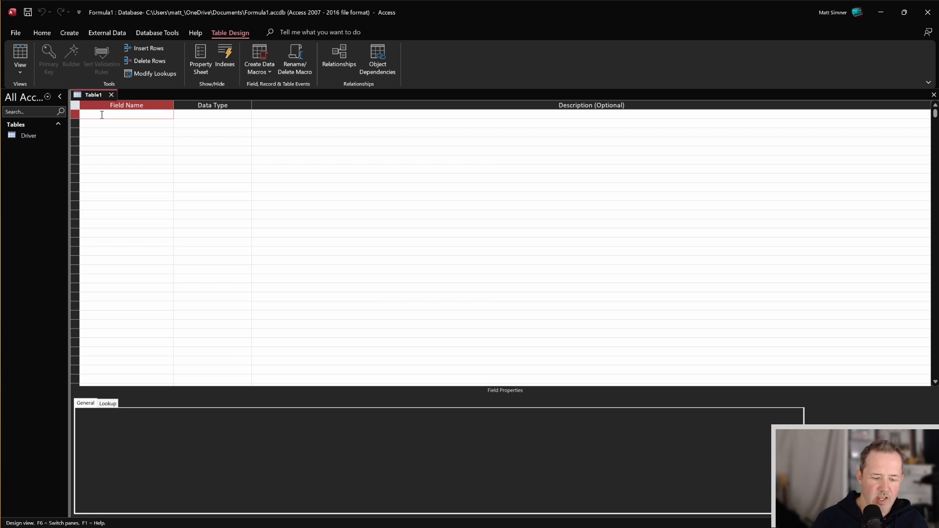
{"action": "type", "text": "ID"}
{"action": "key", "text": "Tab"}
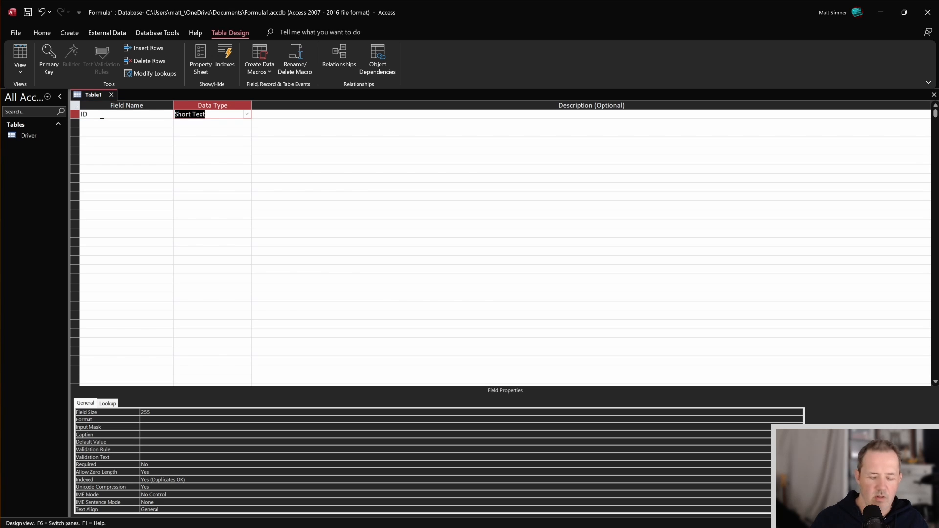
{"action": "type", "text": "autoNumber"}
{"action": "key", "text": "Tab"}
{"action": "key", "text": "Tab"}
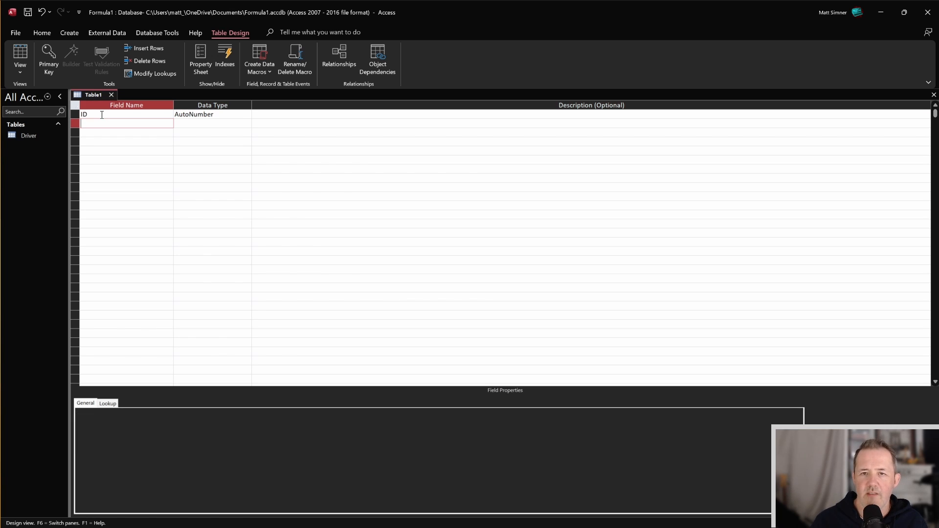
Add a ConstructorName field below ID with the Short Text data type
{"action": "type", "text": "Construc"}
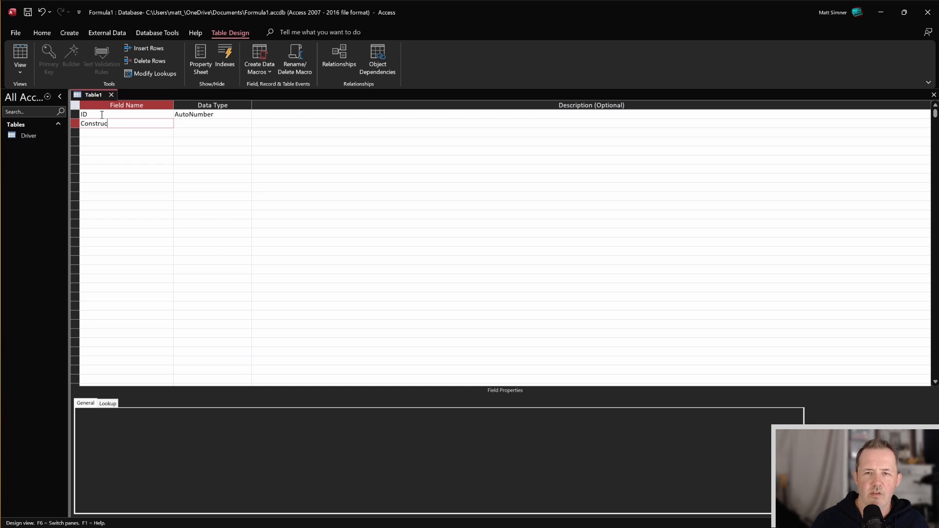
{"action": "type", "text": "torName"}
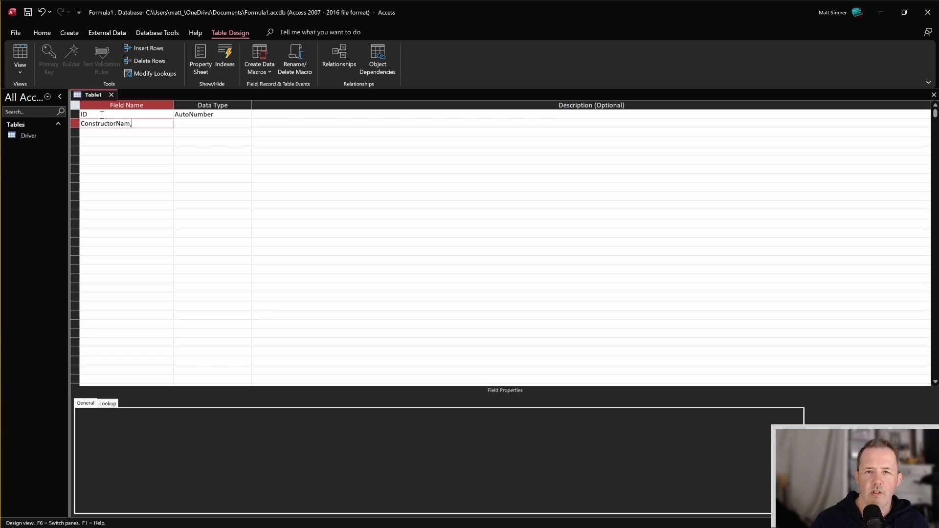
{"action": "key", "text": "Tab"}
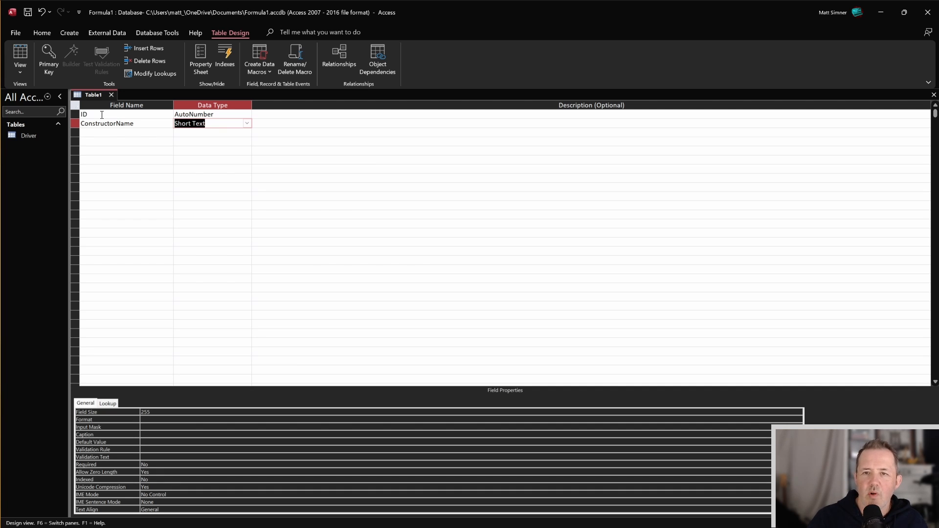
Set the ID field as the primary key, save the table as Constructor and close it
{"action": "left_click", "coordinate": [76, 114]}
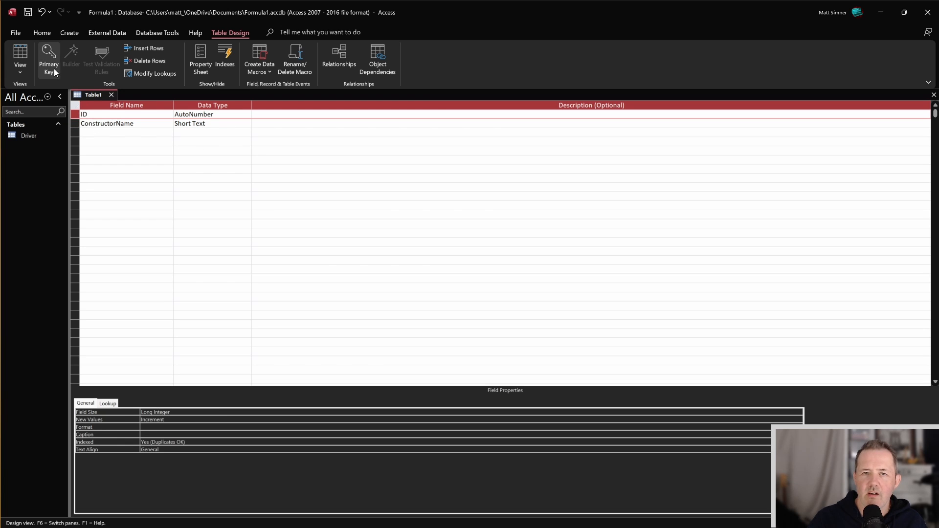
{"action": "left_click", "coordinate": [50, 53]}
{"action": "left_click", "coordinate": [28, 13]}
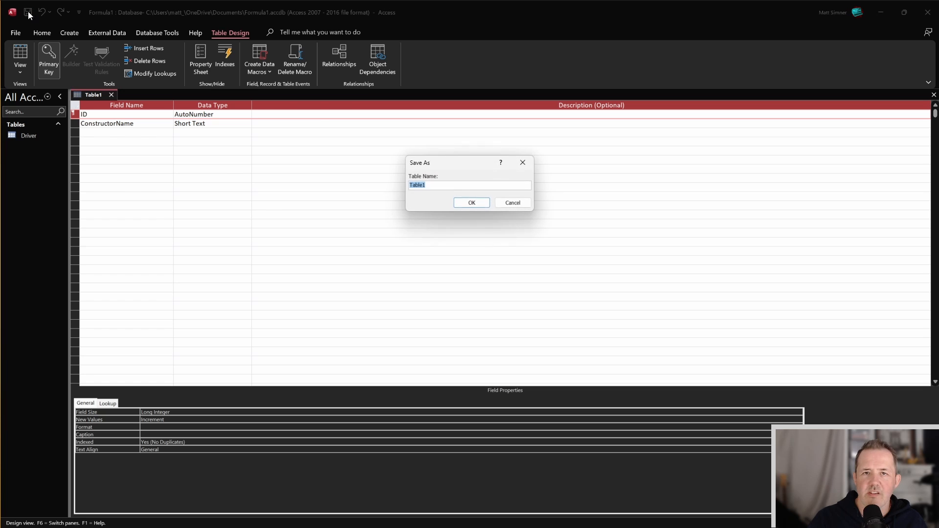
{"action": "type", "text": "Constructor"}
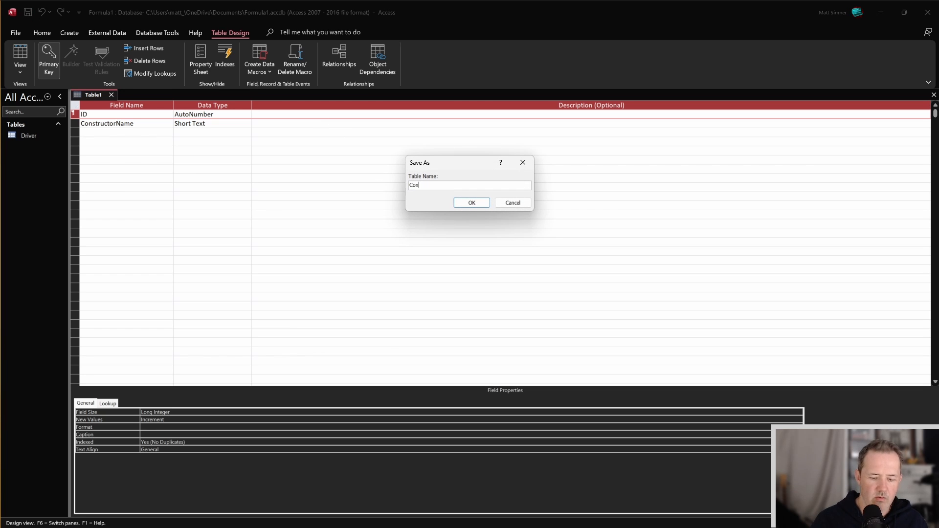
{"action": "left_click", "coordinate": [478, 203]}
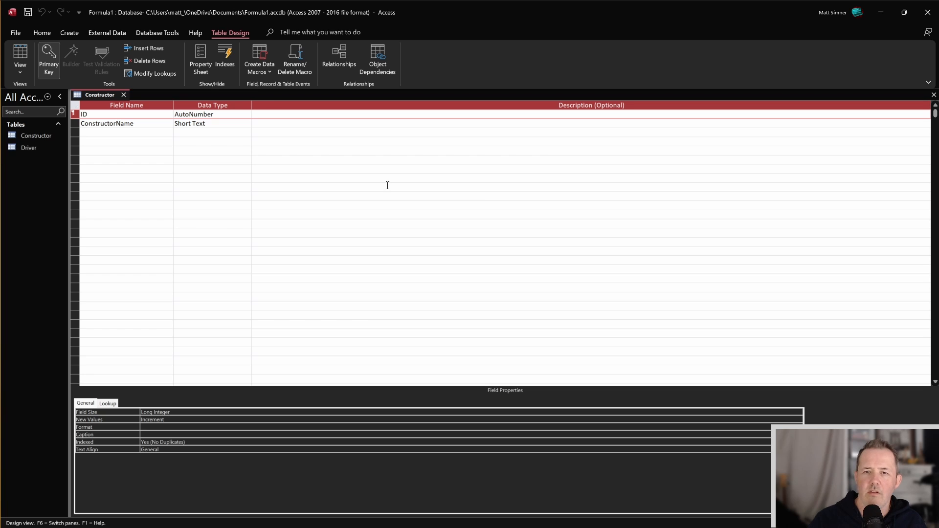
{"action": "left_click", "coordinate": [124, 94]}
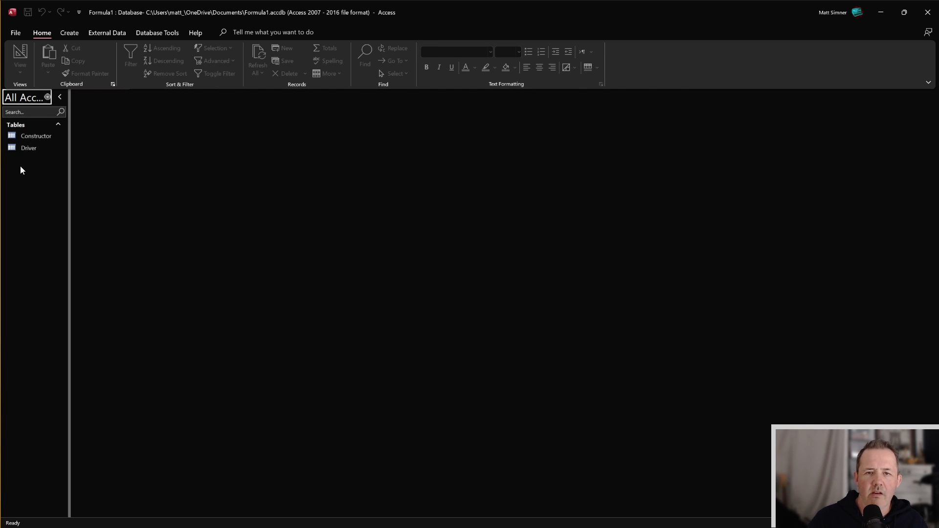
Add the Constructor and Driver tables to the Relationships layout and place them side by side
{"action": "left_click", "coordinate": [156, 33]}
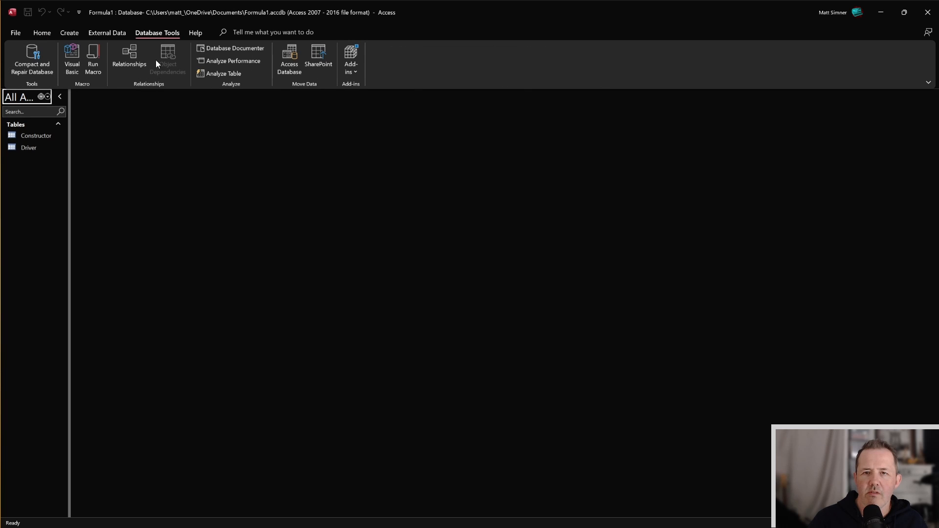
{"action": "left_click", "coordinate": [131, 55]}
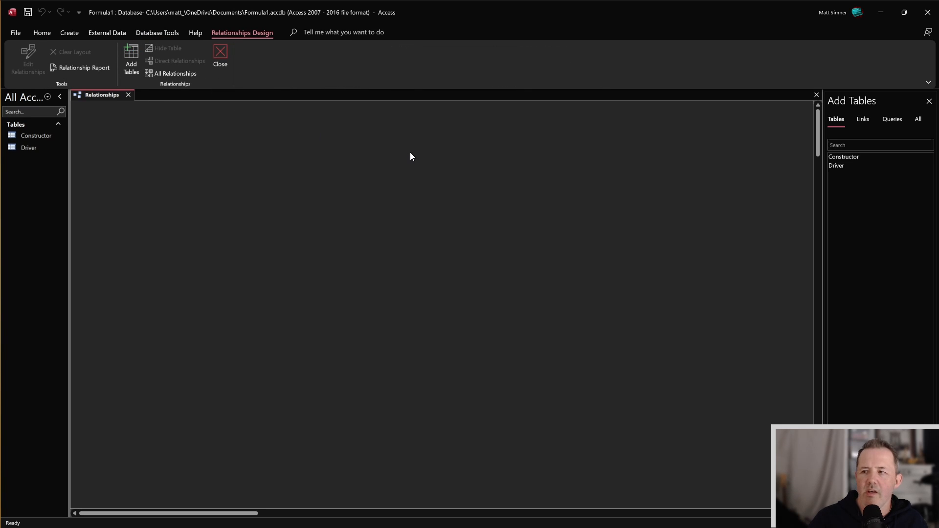
{"action": "left_click", "coordinate": [851, 156]}
{"action": "left_click", "coordinate": [845, 166], "text": "shift"}
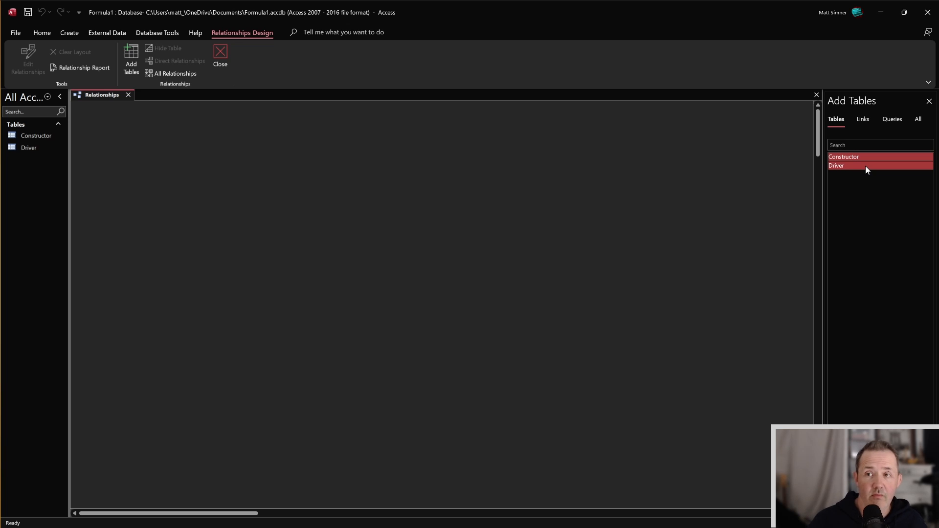
{"action": "left_click_drag", "start_coordinate": [865, 166], "coordinate": [242, 204]}
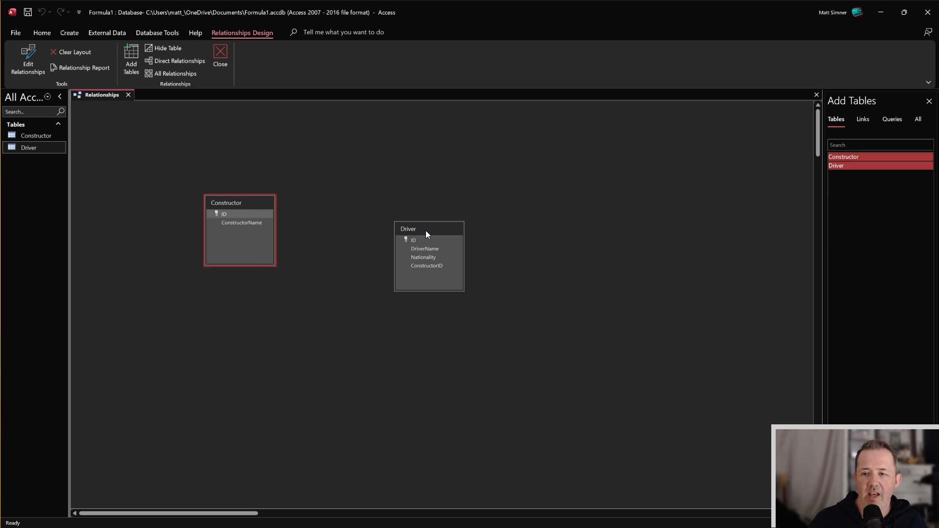
{"action": "left_click_drag", "start_coordinate": [426, 231], "coordinate": [417, 206]}
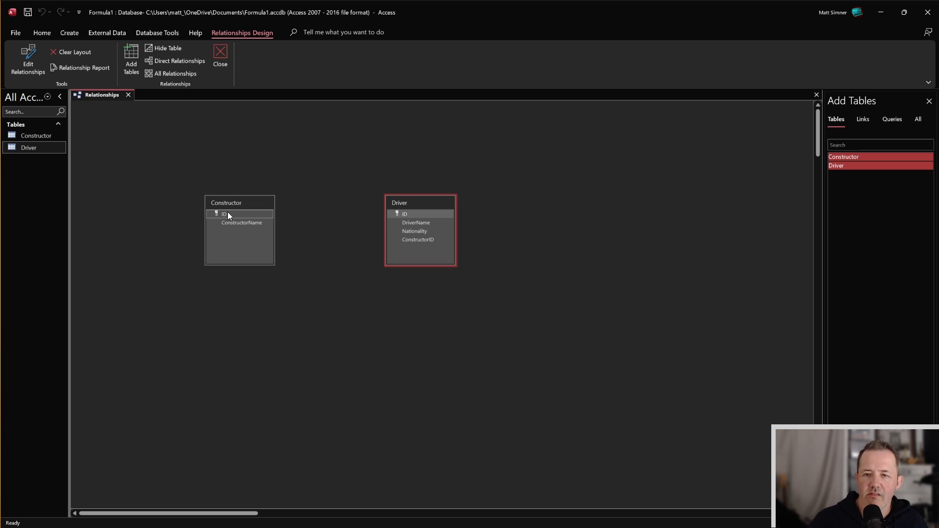
Relate Constructor's ID to Driver's ConstructorID with Enforce Referential Integrity enabled, and close the relationships layout
{"action": "left_click_drag", "start_coordinate": [227, 212], "coordinate": [426, 241]}
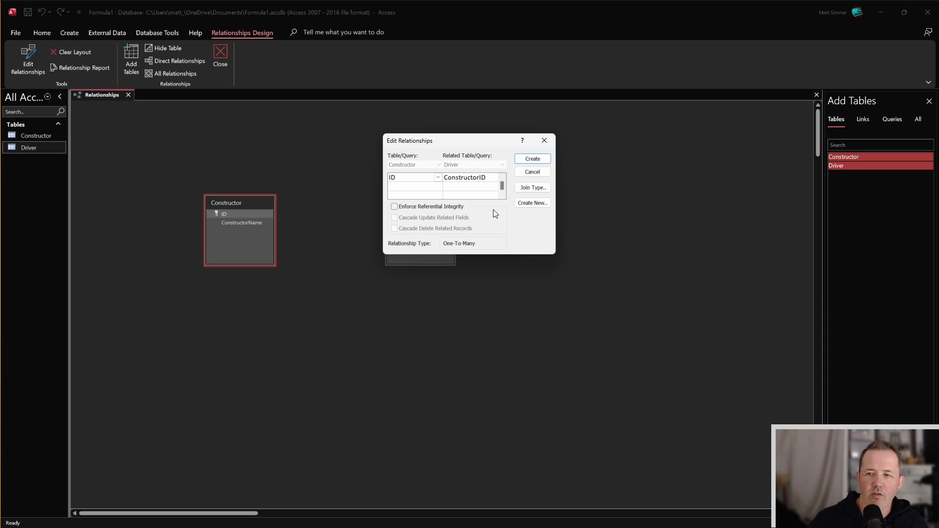
{"action": "left_click", "coordinate": [394, 207]}
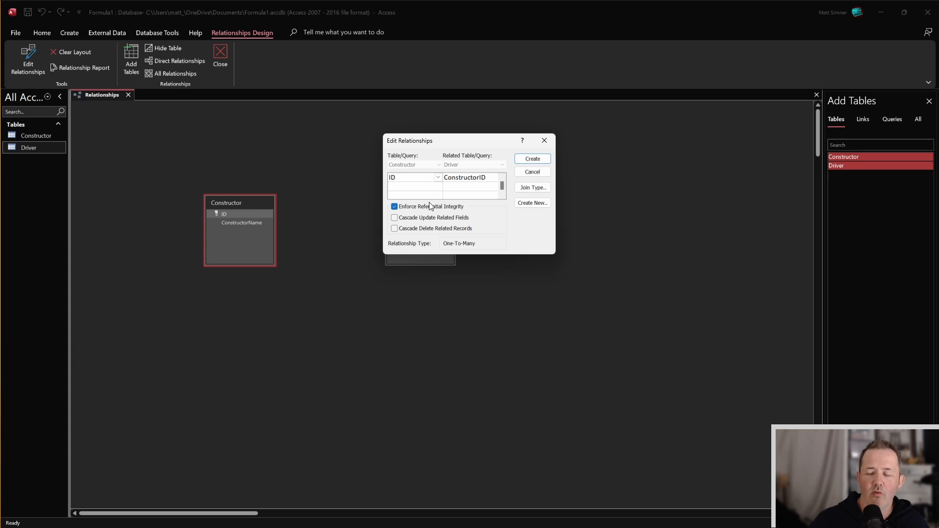
{"action": "left_click", "coordinate": [531, 160]}
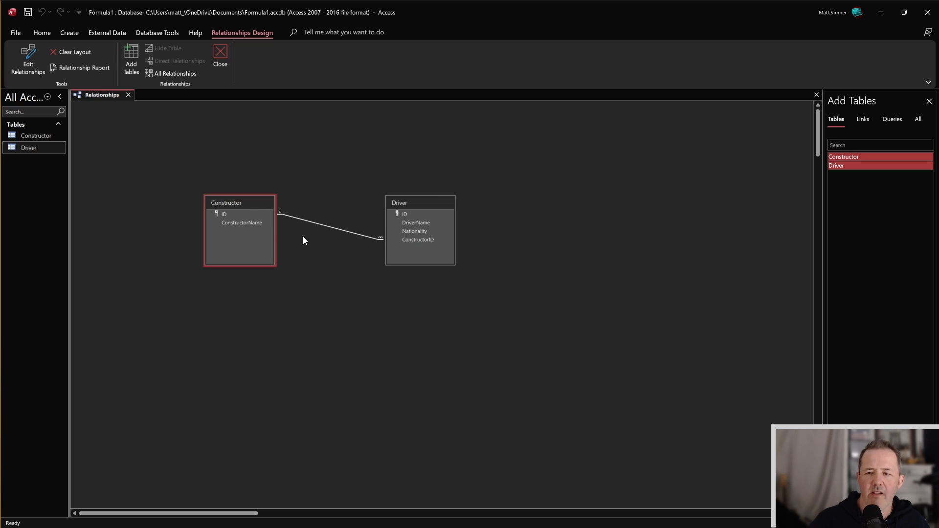
{"action": "left_click_drag", "start_coordinate": [234, 203], "coordinate": [230, 202]}
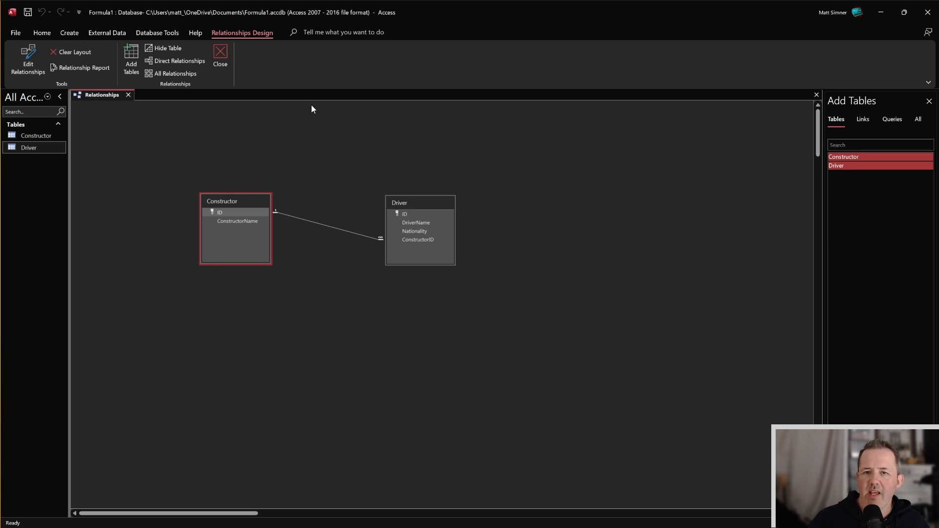
{"action": "left_click", "coordinate": [128, 94]}
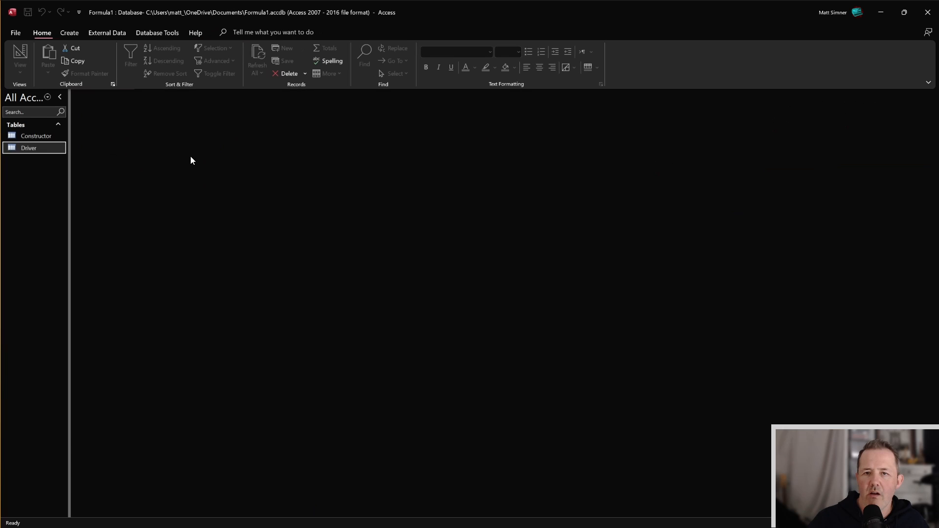
Open the Driver table in Design view
{"action": "left_click", "coordinate": [41, 137]}
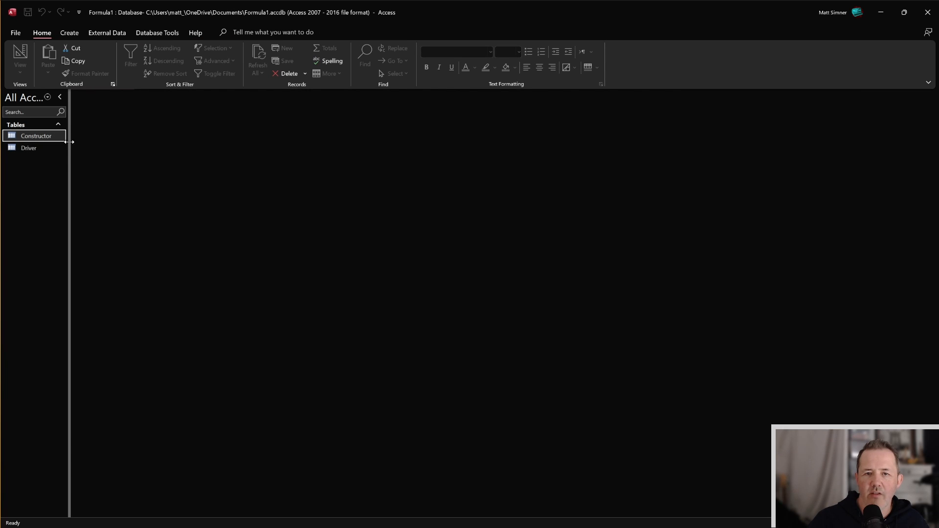
{"action": "left_click", "coordinate": [47, 148]}
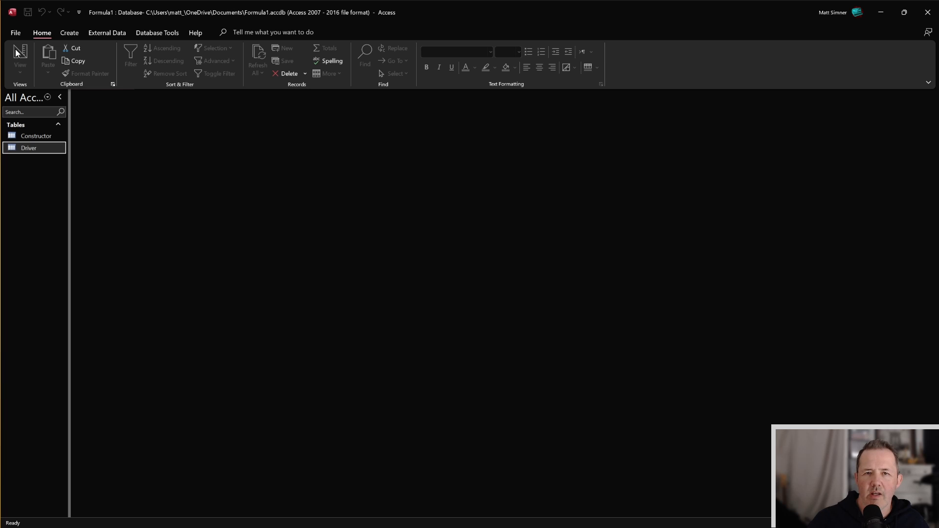
{"action": "right_click", "coordinate": [29, 148]}
{"action": "left_click", "coordinate": [58, 169]}
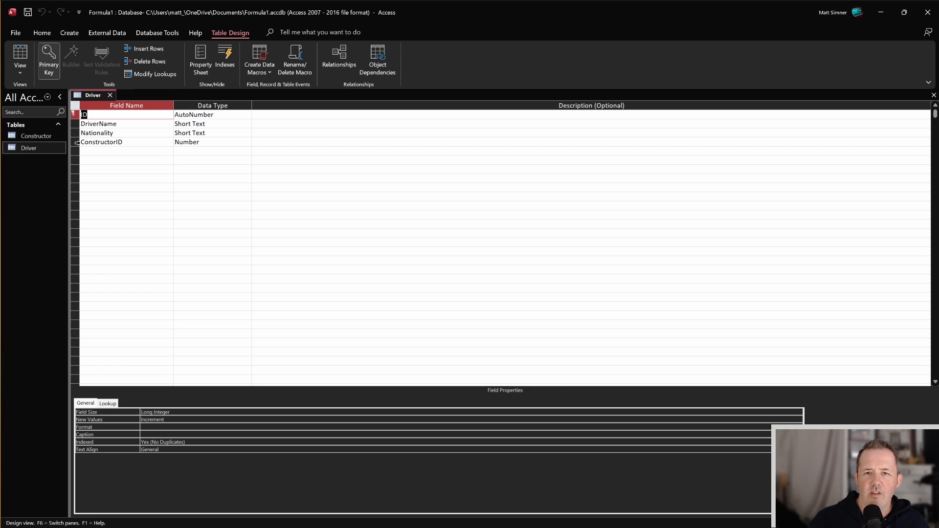
Set the lookup Display Control of the ConstructorID field to List Box
{"action": "left_click", "coordinate": [209, 142]}
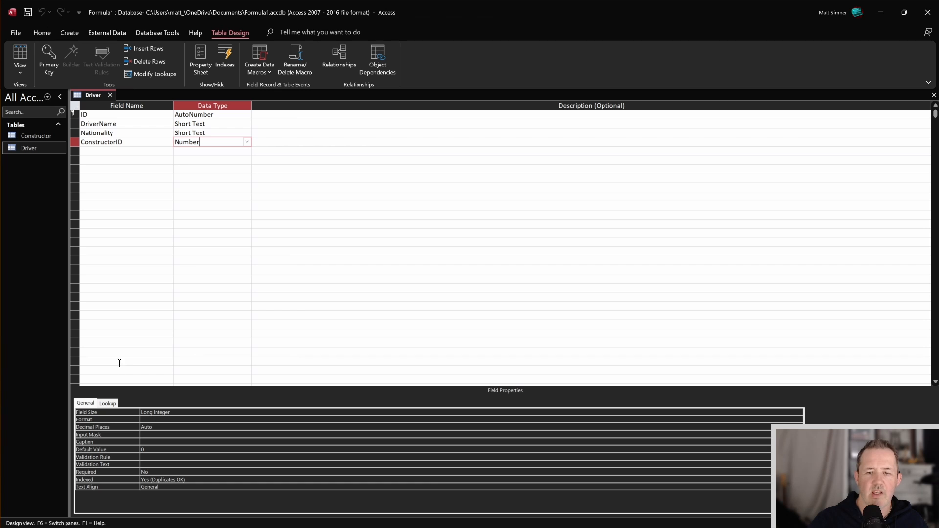
{"action": "left_click", "coordinate": [108, 404]}
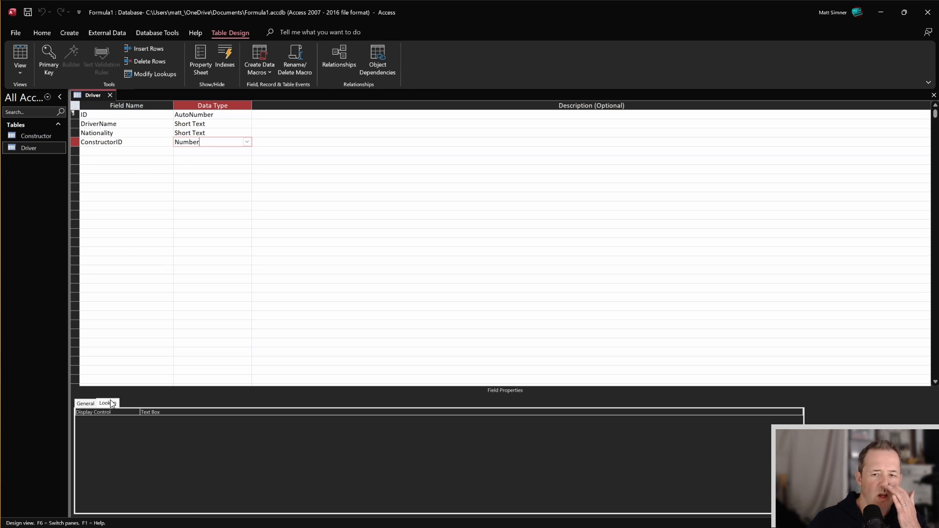
{"action": "left_click", "coordinate": [793, 413]}
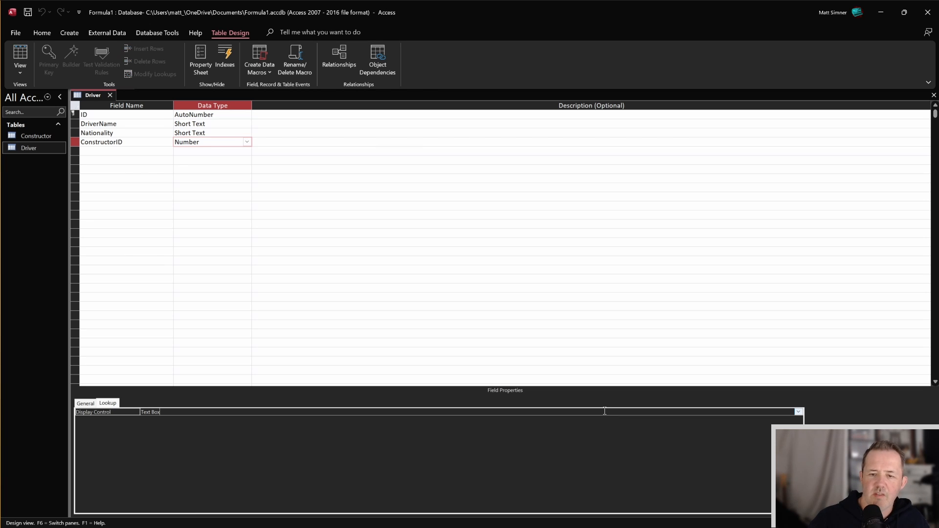
{"action": "left_click", "coordinate": [798, 414]}
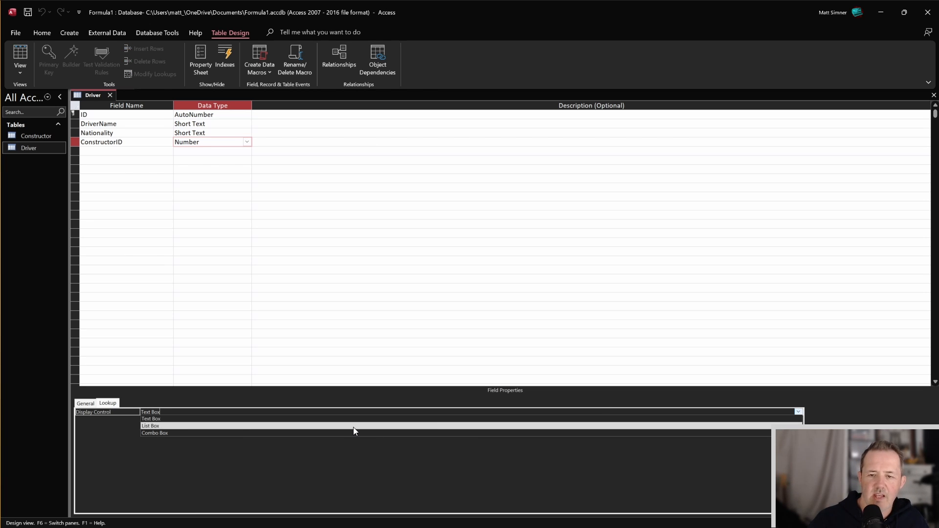
{"action": "left_click", "coordinate": [234, 426]}
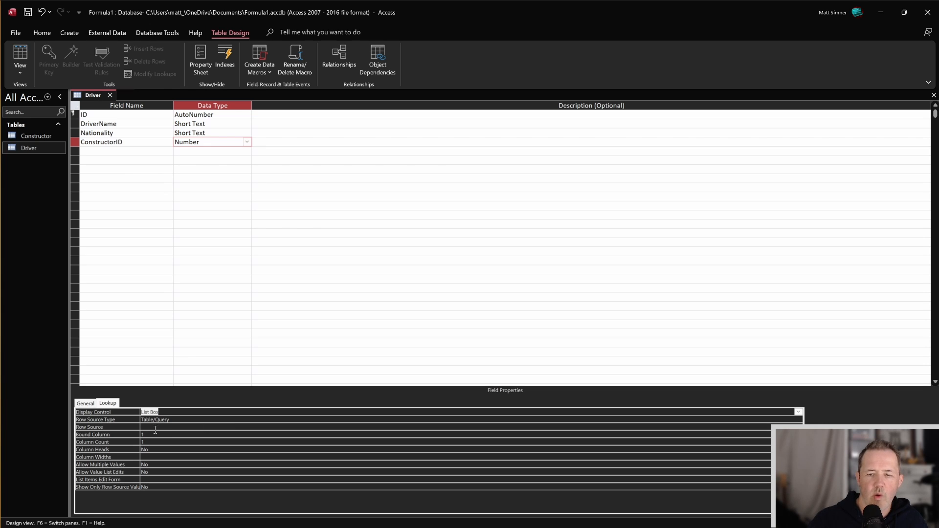
Set the Row Source of the ConstructorID lookup to the Constructor table
{"action": "left_click", "coordinate": [162, 427]}
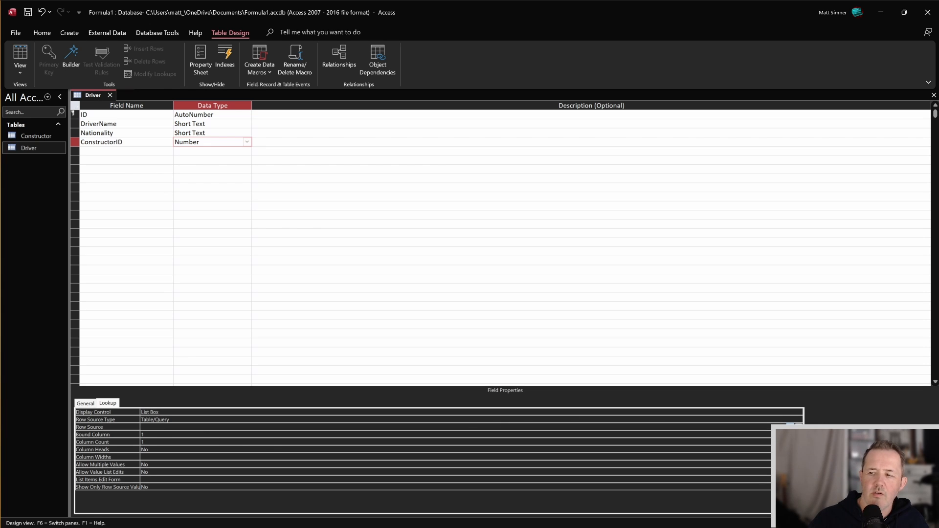
{"action": "left_click", "coordinate": [793, 427]}
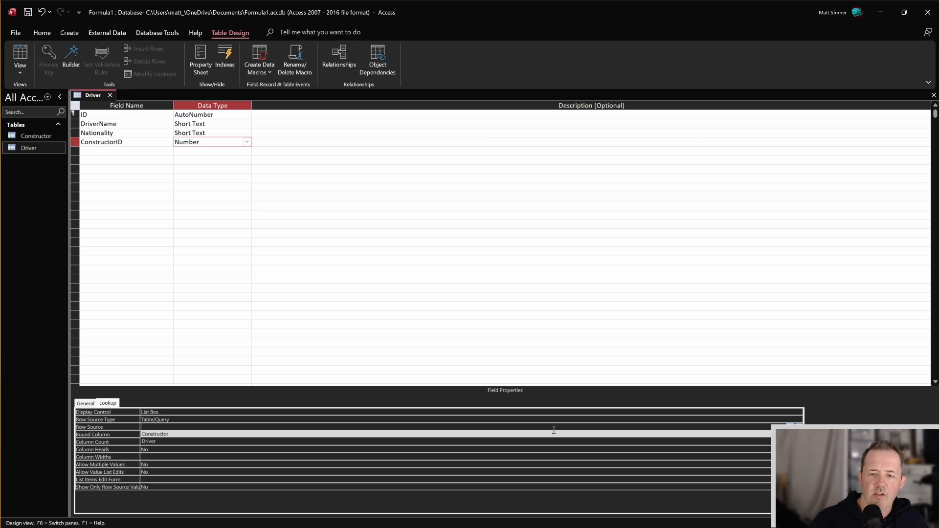
{"action": "left_click", "coordinate": [362, 434]}
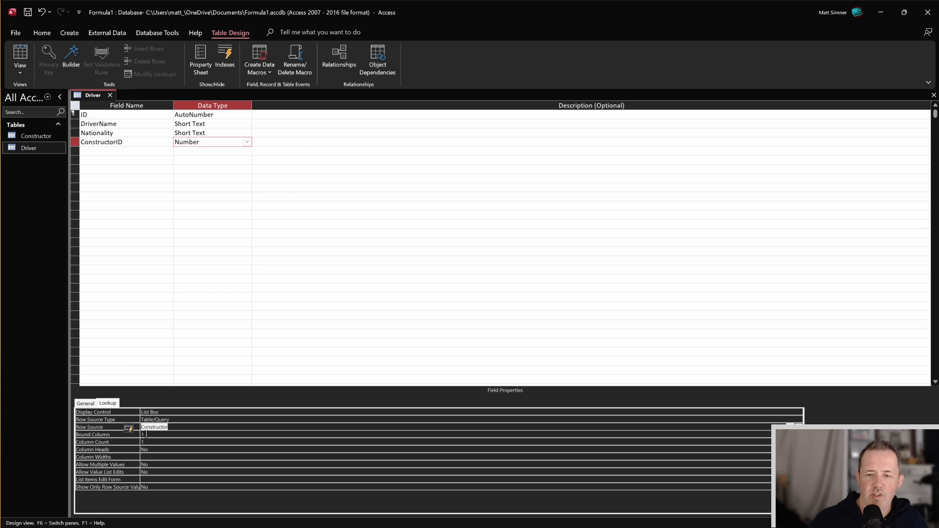
Set the ConstructorID lookup's Column Count to 2 and Column Heads to Yes, saving and closing the Driver table design
{"action": "left_click", "coordinate": [107, 443]}
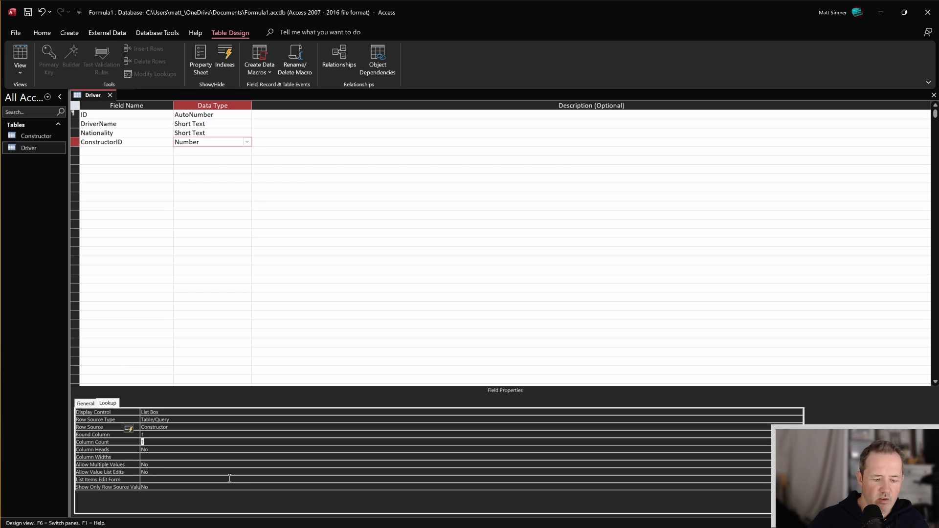
{"action": "type", "text": "2"}
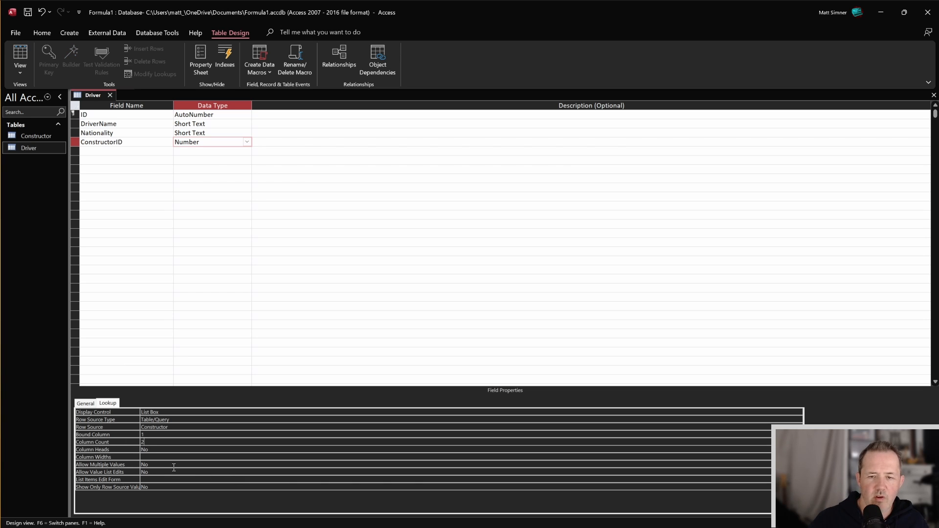
{"action": "double_click", "coordinate": [149, 450]}
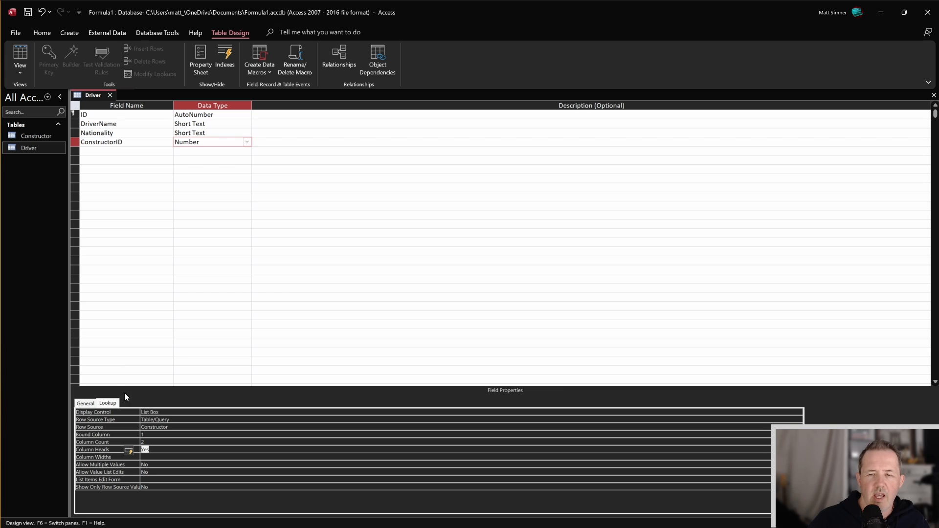
{"action": "left_click", "coordinate": [28, 12]}
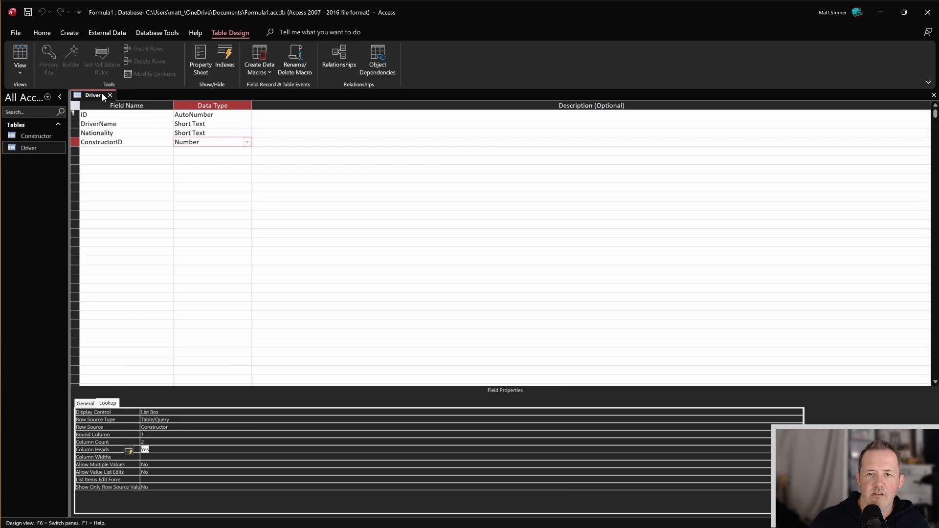
{"action": "left_click", "coordinate": [110, 96]}
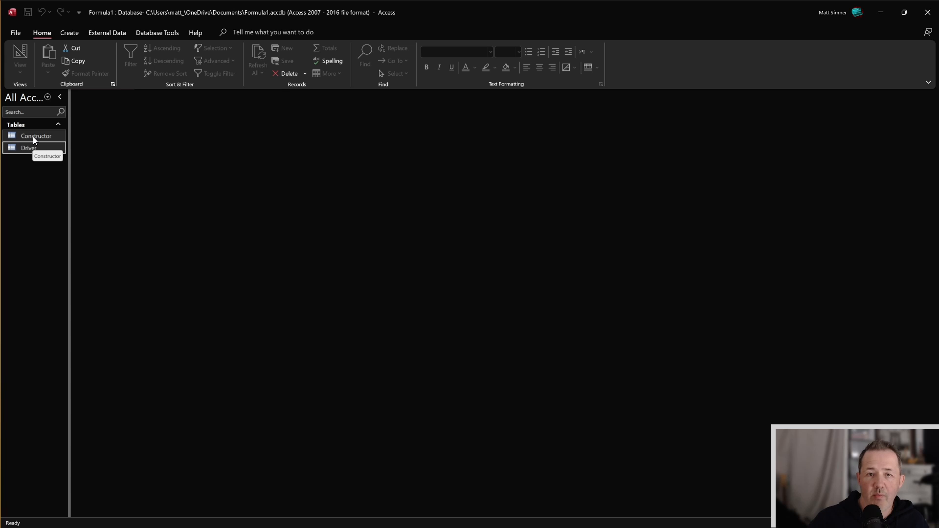
Add the constructors Ferrari, Mclaren and Red Bull as three records in the Constructor table
{"action": "double_click", "coordinate": [33, 137]}
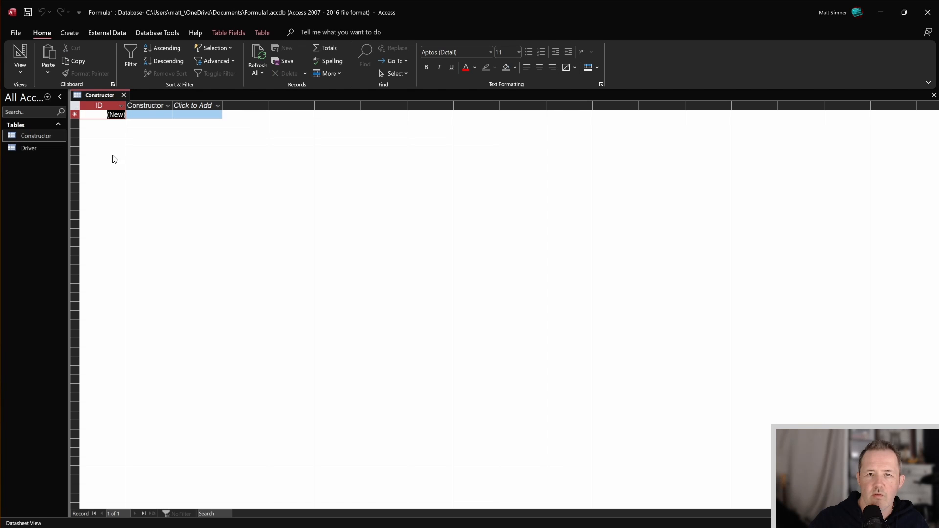
{"action": "left_click", "coordinate": [156, 115]}
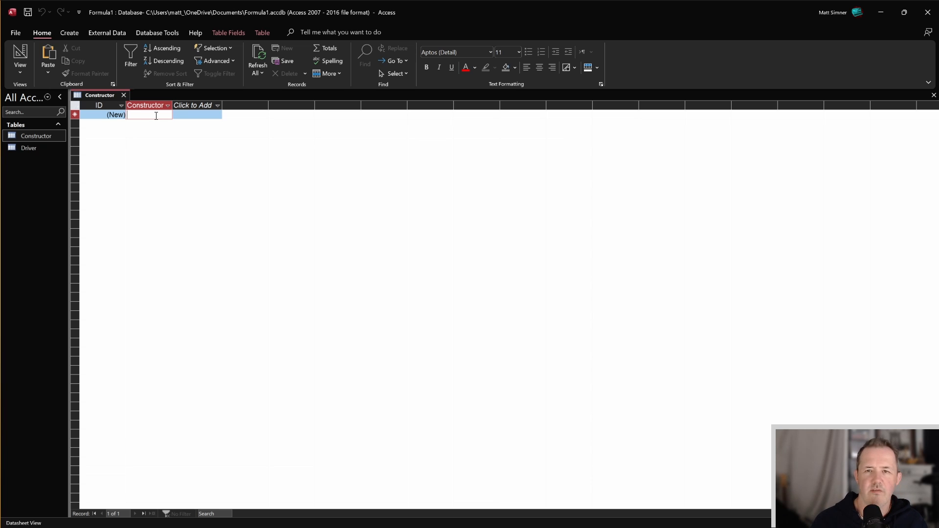
{"action": "type", "text": "Ferrari"}
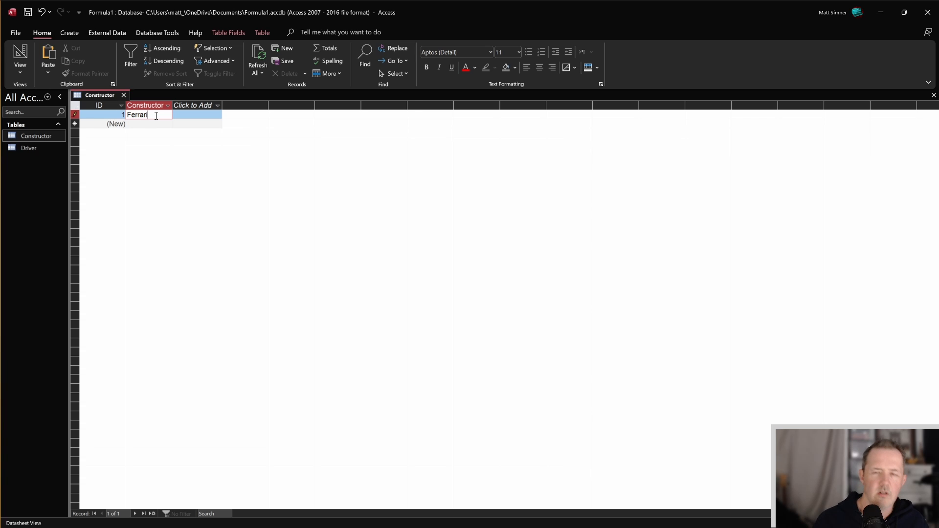
{"action": "key", "text": "Down"}
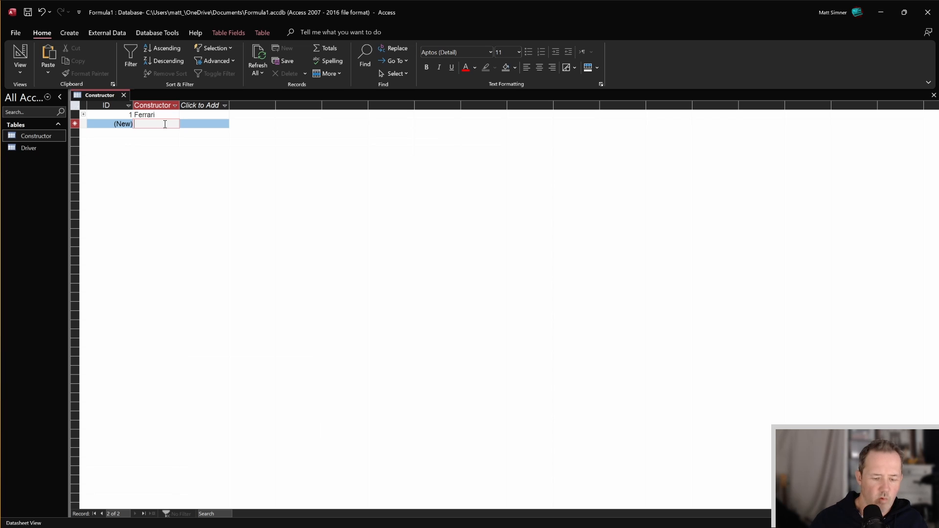
{"action": "type", "text": "Mclaren"}
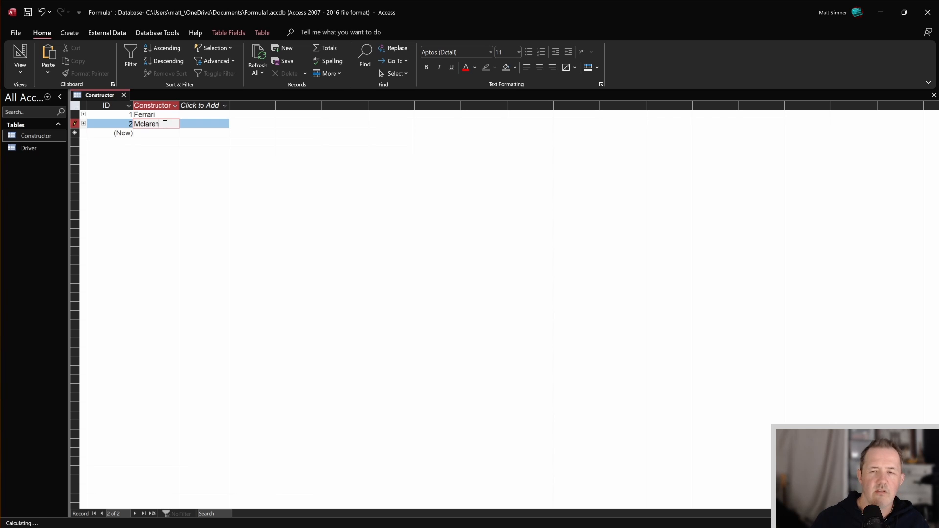
{"action": "key", "text": "Down"}
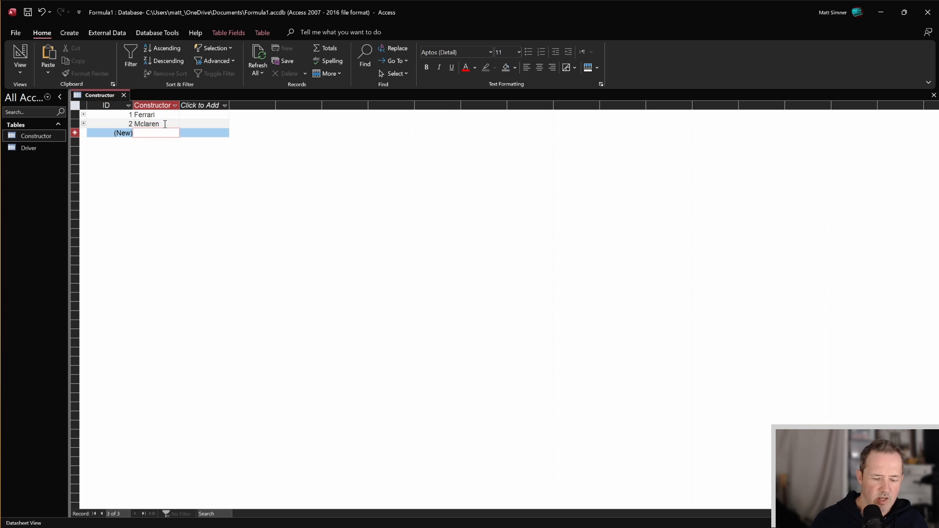
{"action": "type", "text": "Red Bull"}
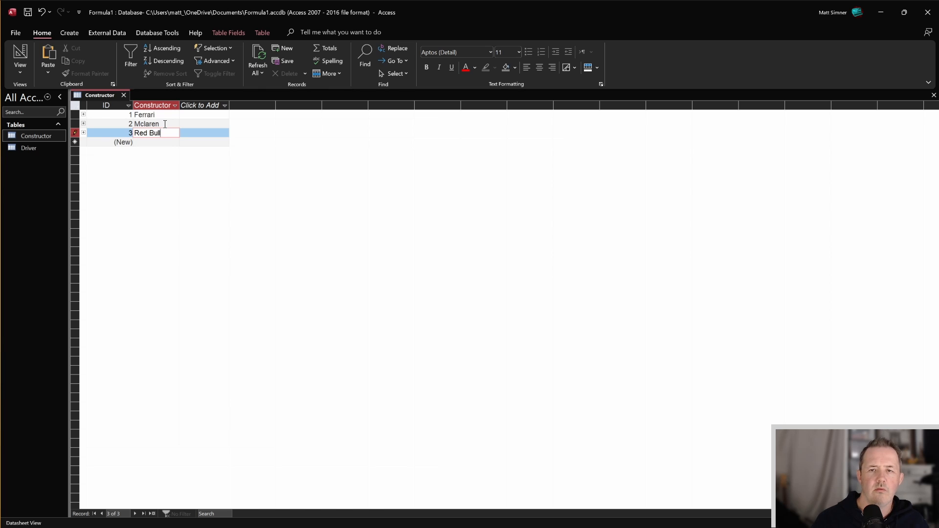
{"action": "key", "text": "Tab"}
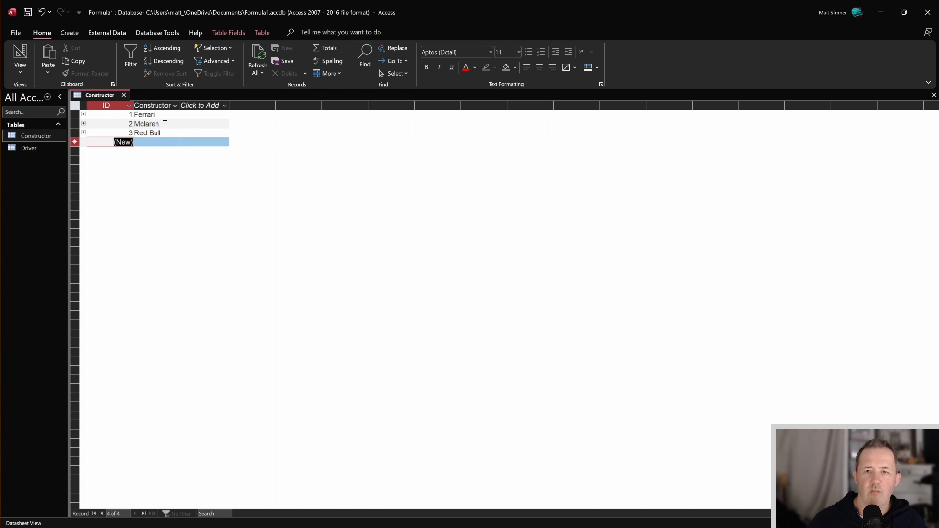
Inspect the related driver records under Ferrari in the Constructor table, and close the table
{"action": "left_click", "coordinate": [83, 115]}
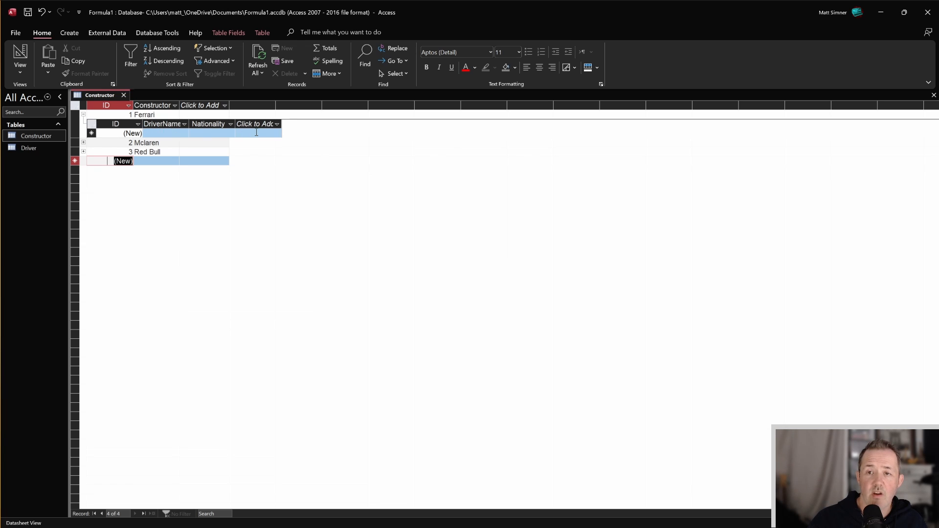
{"action": "left_click", "coordinate": [84, 114]}
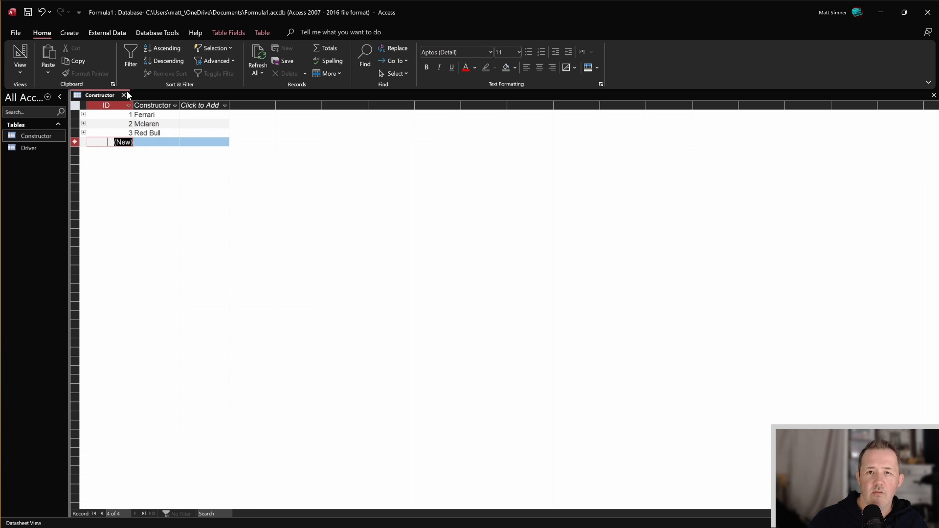
{"action": "left_click", "coordinate": [124, 95]}
Open the Driver table and widen its ConstructorID column to check the lookup list of constructors
{"action": "double_click", "coordinate": [28, 148]}
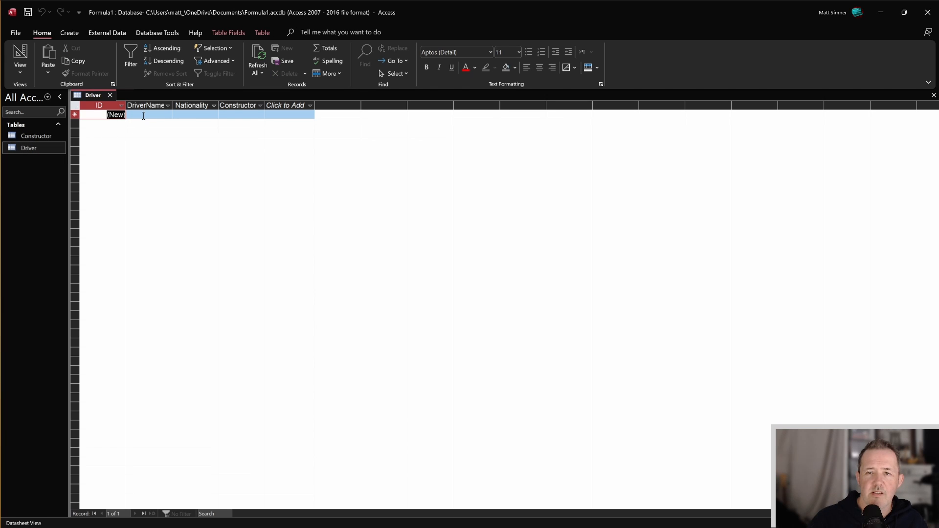
{"action": "left_click", "coordinate": [144, 116]}
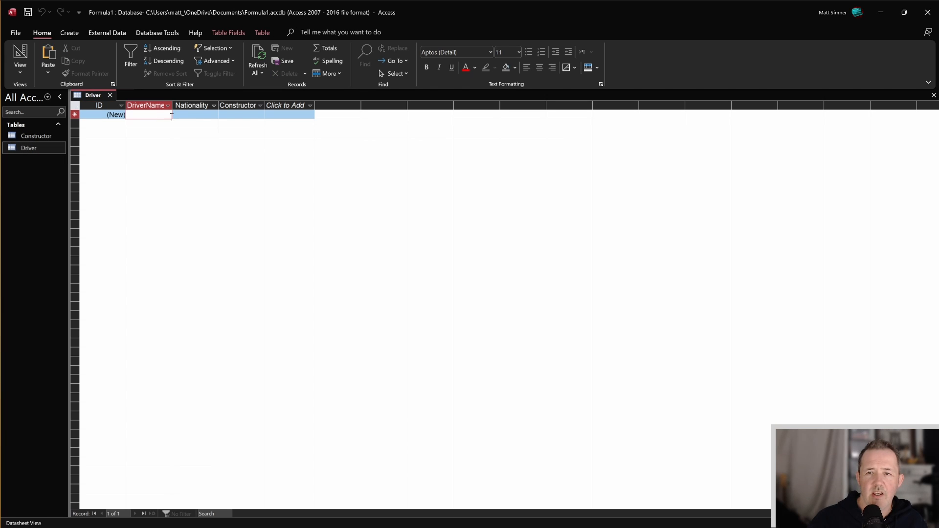
{"action": "left_click", "coordinate": [247, 115]}
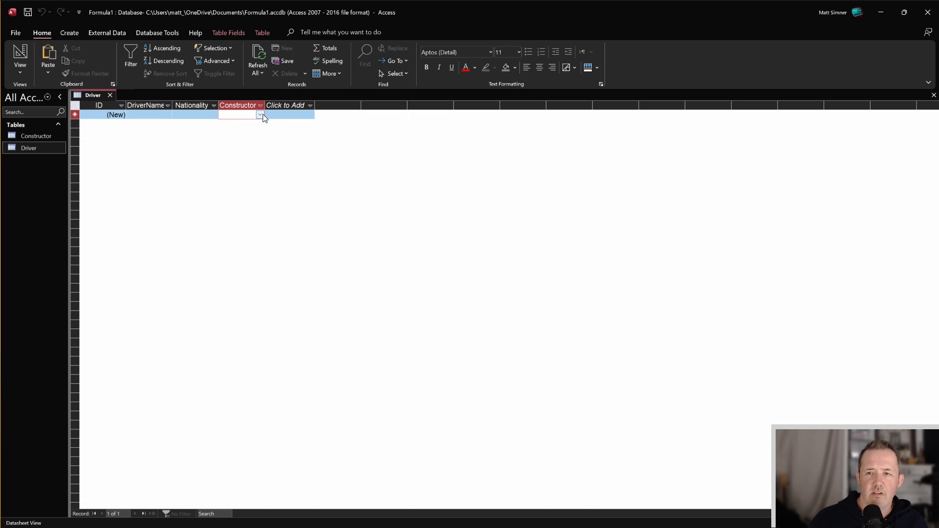
{"action": "left_click", "coordinate": [261, 116]}
{"action": "left_click_drag", "start_coordinate": [265, 105], "coordinate": [349, 105]}
{"action": "left_click", "coordinate": [344, 115]}
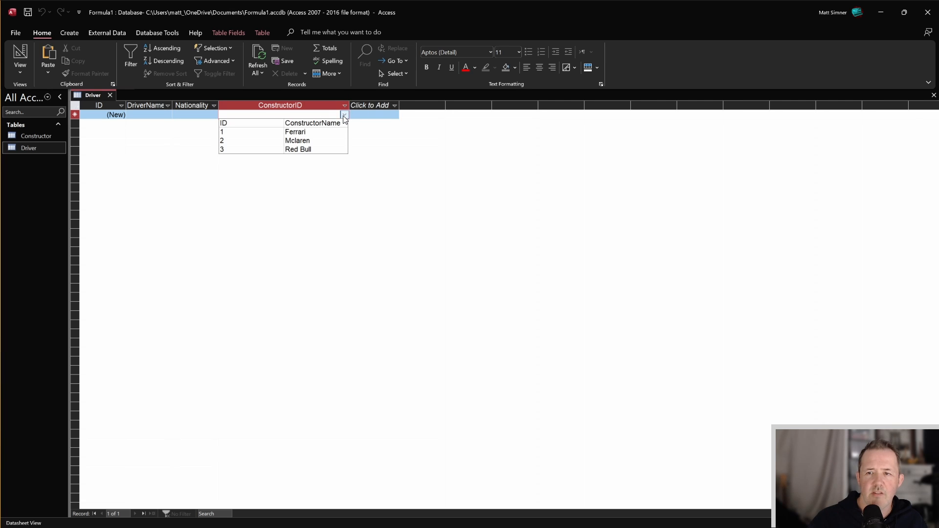
{"action": "left_click", "coordinate": [344, 116]}
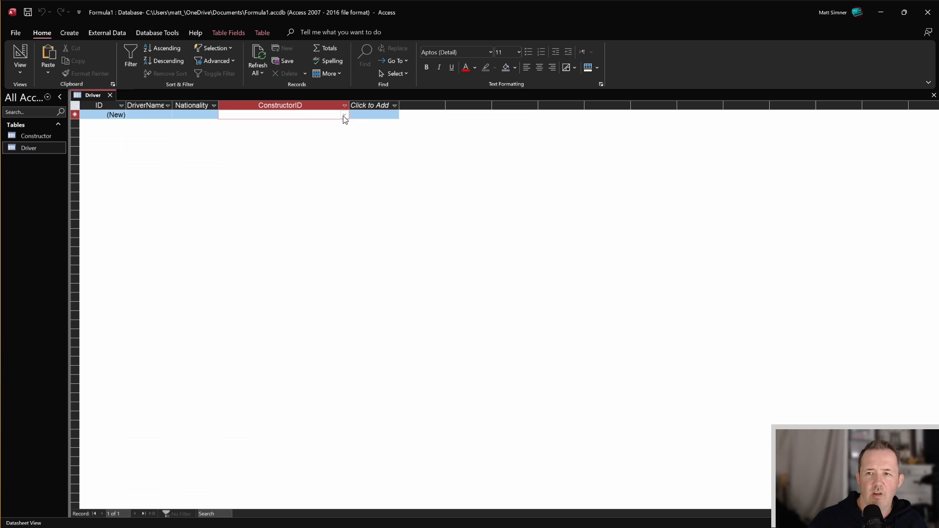
Add a Driver record for Max Verstappen with nationality NED and constructor 3 (Red Bull)
{"action": "left_click", "coordinate": [149, 114]}
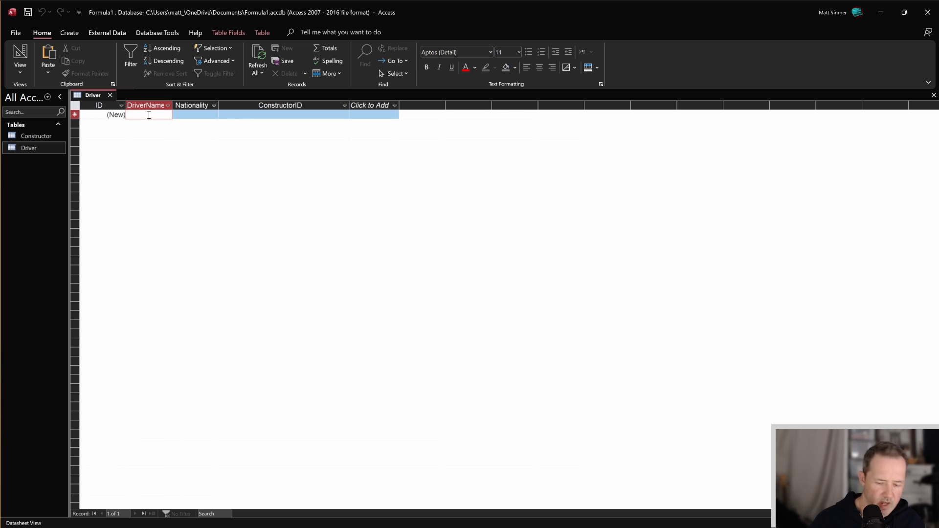
{"action": "type", "text": "Max S"}
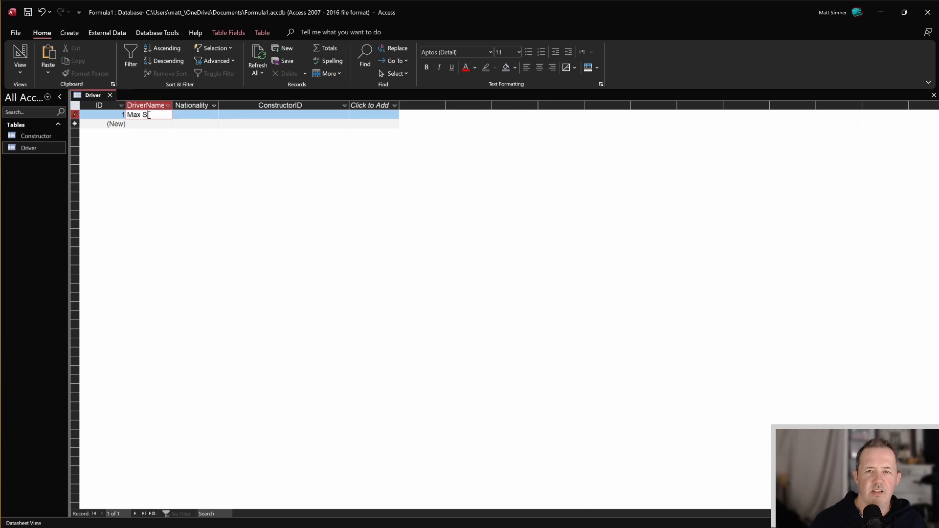
{"action": "key", "text": "BackSpace"}
{"action": "type", "text": "Verstappen"}
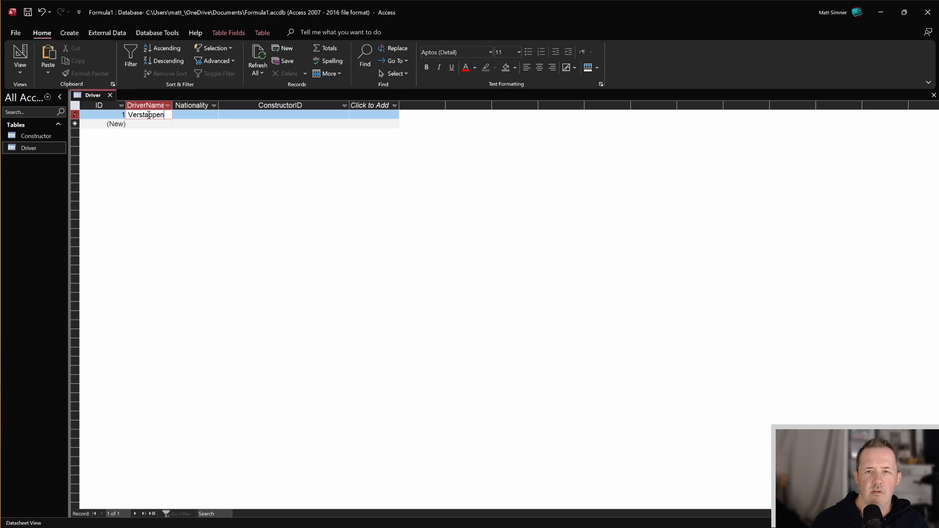
{"action": "key", "text": "Tab"}
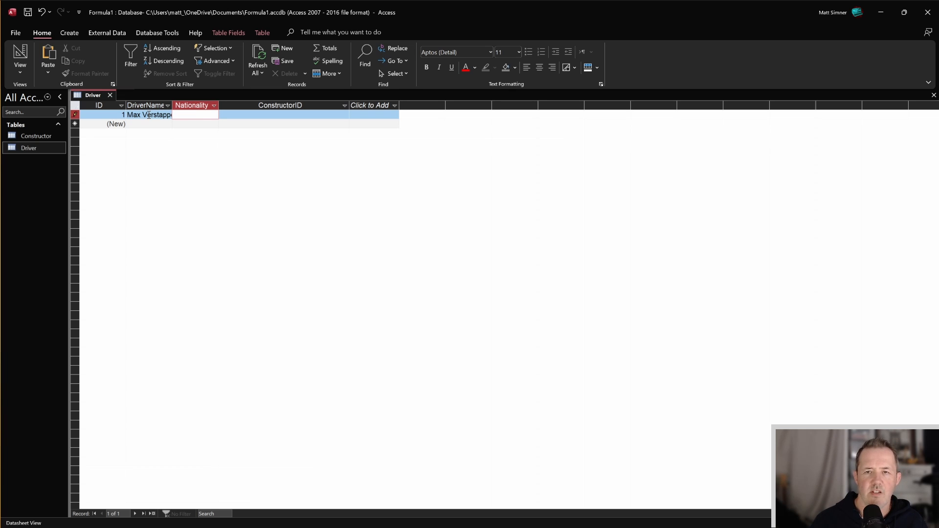
{"action": "type", "text": "NED"}
{"action": "key", "text": "Tab"}
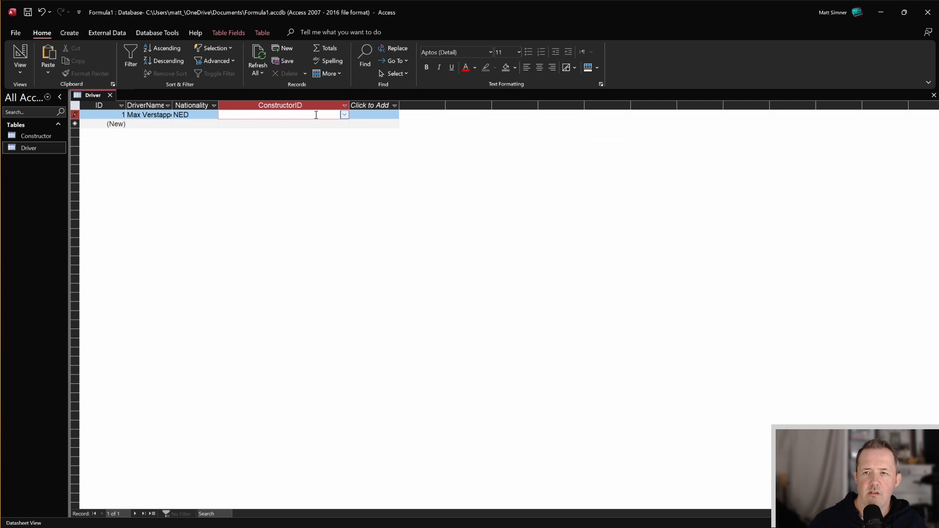
{"action": "left_click", "coordinate": [344, 114]}
{"action": "left_click", "coordinate": [321, 150]}
Add a Driver record for Sergio Perez with nationality MEX and constructor 3 (Red Bull)
{"action": "key", "text": "Tab"}
{"action": "key", "text": "Tab"}
{"action": "key", "text": "Tab"}
{"action": "type", "text": "Ser"}
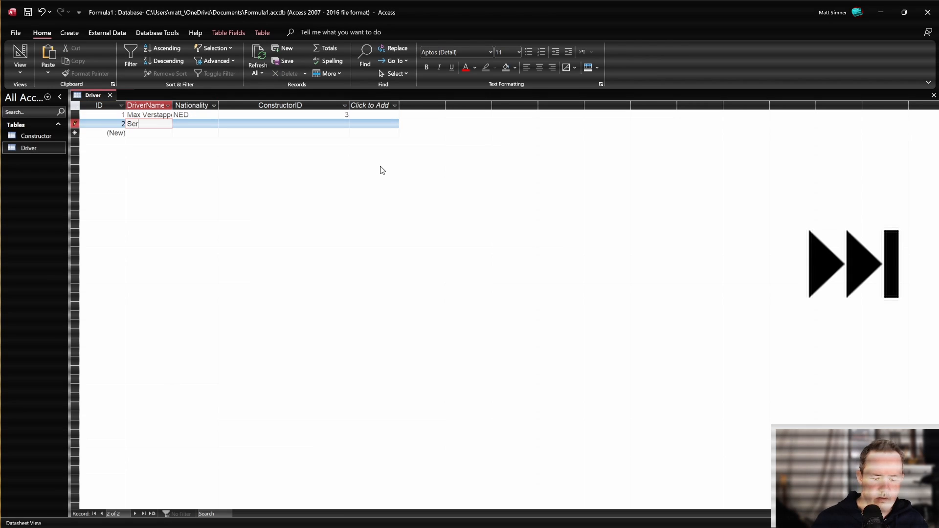
{"action": "type", "text": "gio Perez"}
{"action": "key", "text": "Tab"}
{"action": "type", "text": "MEX"}
{"action": "key", "text": "Tab"}
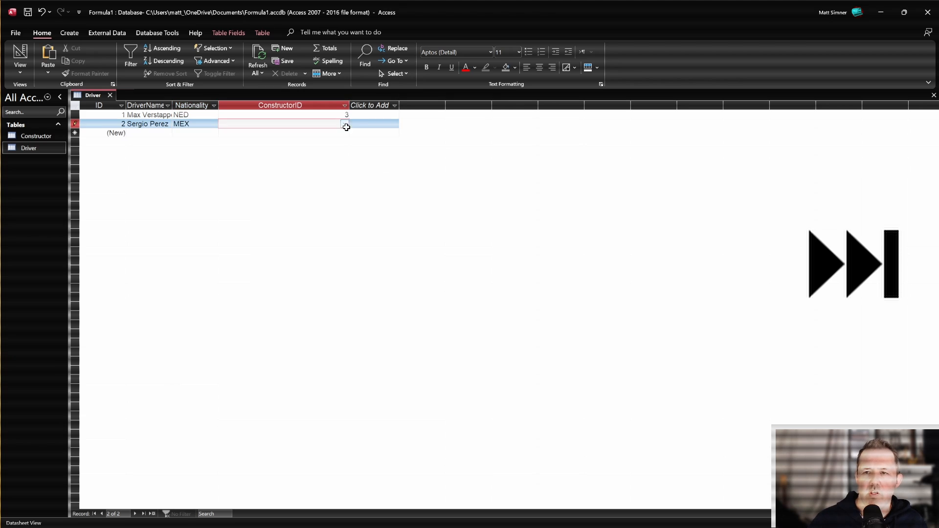
{"action": "left_click", "coordinate": [344, 123]}
{"action": "left_click", "coordinate": [322, 158]}
Add a Driver record for Charles Leclerc with nationality FRA and constructor 1 (Ferrari)
{"action": "key", "text": "Tab"}
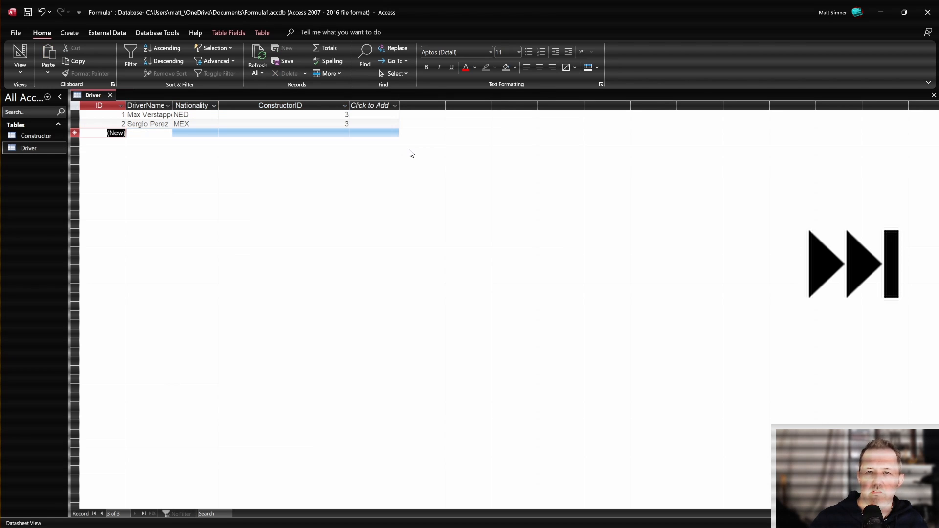
{"action": "key", "text": "Tab"}
{"action": "type", "text": "Ch"}
{"action": "type", "text": "clerc"}
{"action": "key", "text": "Tab"}
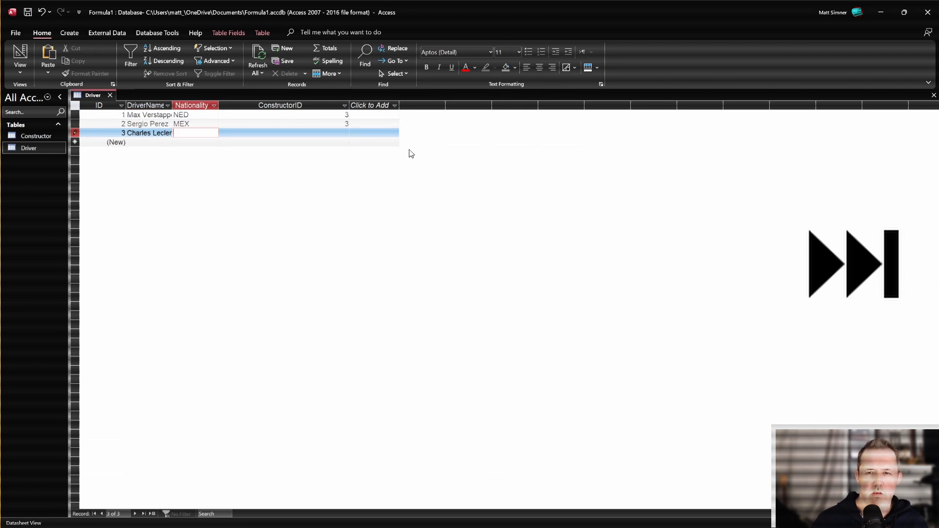
{"action": "type", "text": "FRA"}
{"action": "key", "text": "Tab"}
{"action": "left_click", "coordinate": [344, 133]}
{"action": "left_click", "coordinate": [295, 150]}
Add a Driver record for Carlos Sainz with nationality ESP and constructor 1 (Ferrari)
{"action": "key", "text": "Tab"}
{"action": "key", "text": "Tab"}
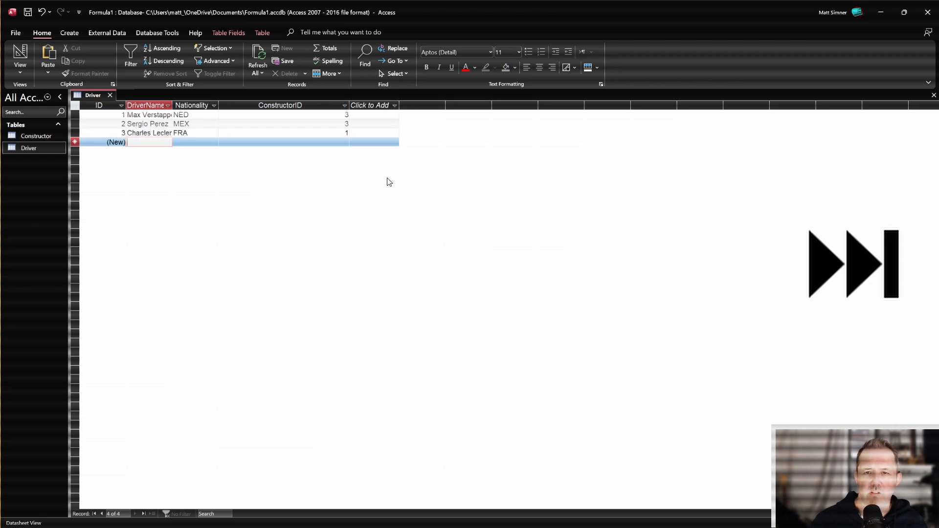
{"action": "type", "text": "Carlos Sainz"}
{"action": "key", "text": "Tab"}
{"action": "type", "text": "ESP"}
{"action": "key", "text": "Tab"}
{"action": "left_click", "coordinate": [345, 150]}
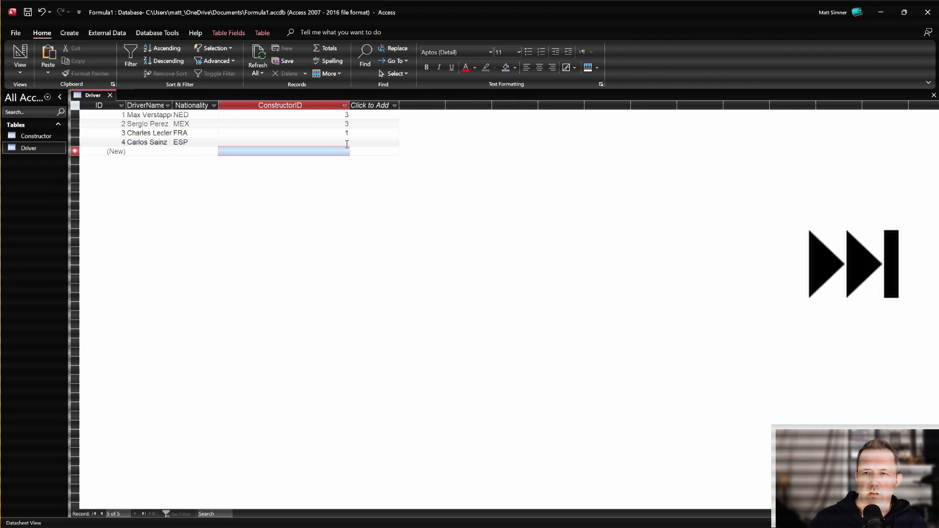
{"action": "left_click", "coordinate": [344, 143]}
{"action": "left_click", "coordinate": [338, 151]}
Add a Driver record for Oscar Piastri with nationality AUS and constructor 2 (Mclaren)
{"action": "key", "text": "Tab"}
{"action": "key", "text": "Tab"}
{"action": "type", "text": "Oscar Piastri"}
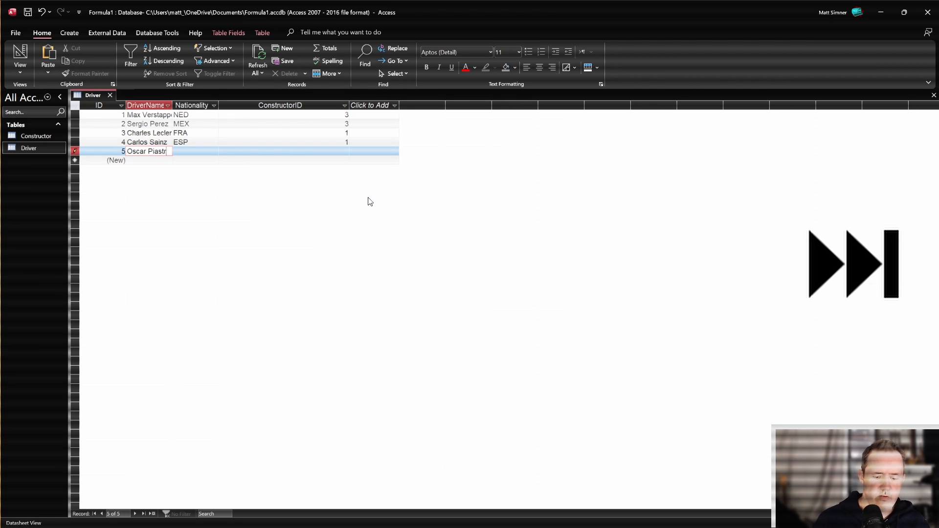
{"action": "key", "text": "Tab"}
{"action": "type", "text": "AUS"}
{"action": "key", "text": "Tab"}
{"action": "left_click", "coordinate": [344, 151]}
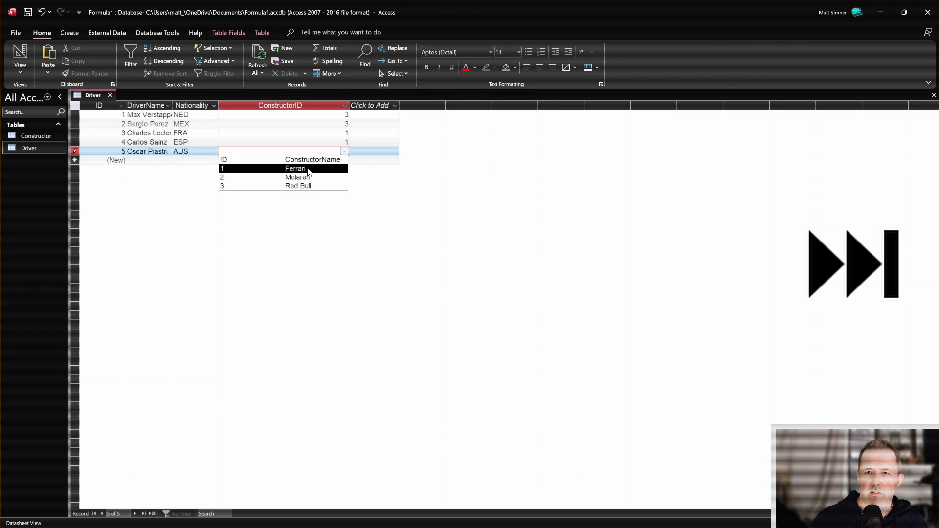
{"action": "left_click", "coordinate": [259, 185]}
Add a Driver record for Lando Norris with nationality GBR and constructor 2 (Mclaren)
{"action": "key", "text": "Tab"}
{"action": "key", "text": "Tab"}
{"action": "type", "text": "Lando Norris"}
{"action": "key", "text": "Tab"}
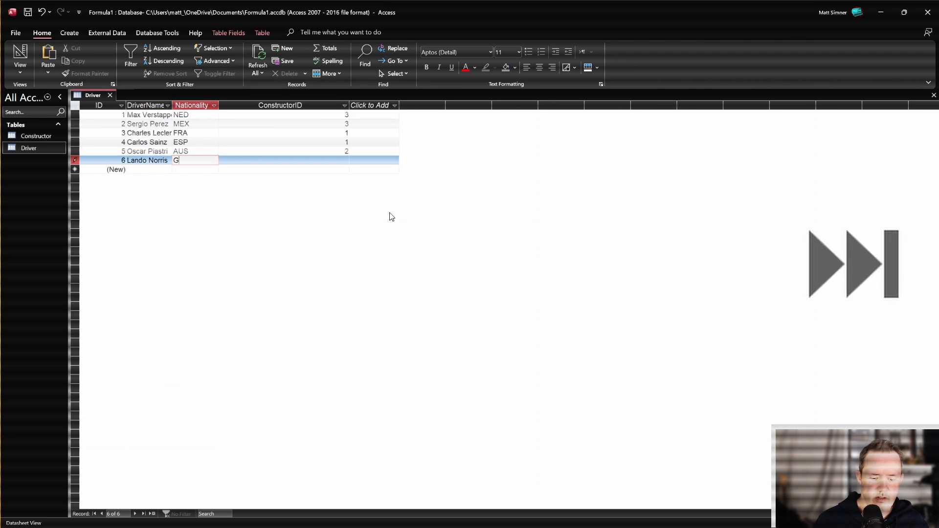
{"action": "type", "text": "GBR"}
{"action": "key", "text": "Tab"}
{"action": "left_click", "coordinate": [344, 160]}
{"action": "left_click", "coordinate": [322, 186]}
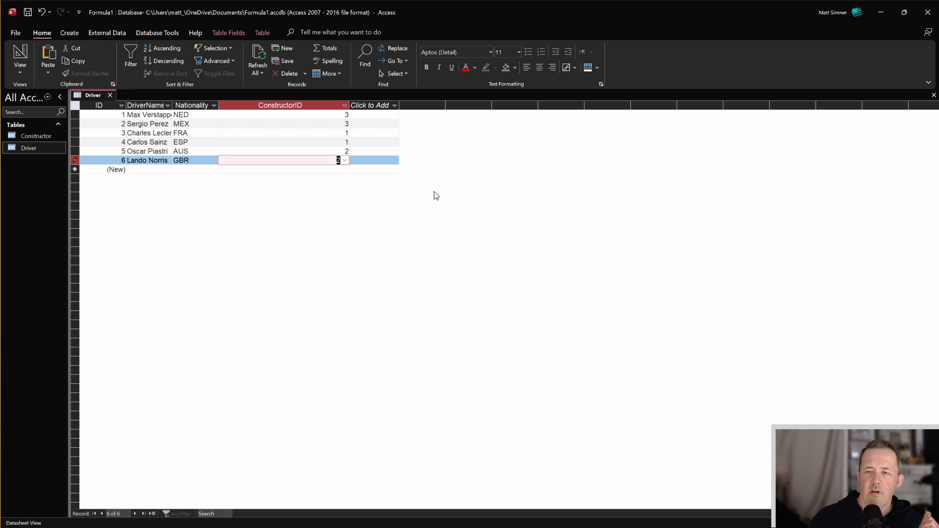
Close the Driver table, saving its layout changes, and exit Access
{"action": "left_click", "coordinate": [109, 96]}
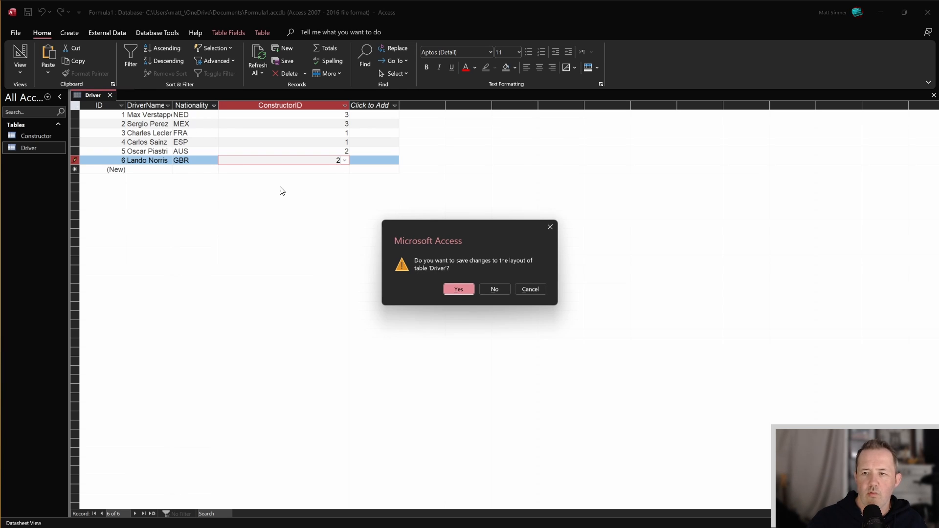
{"action": "left_click", "coordinate": [460, 290]}
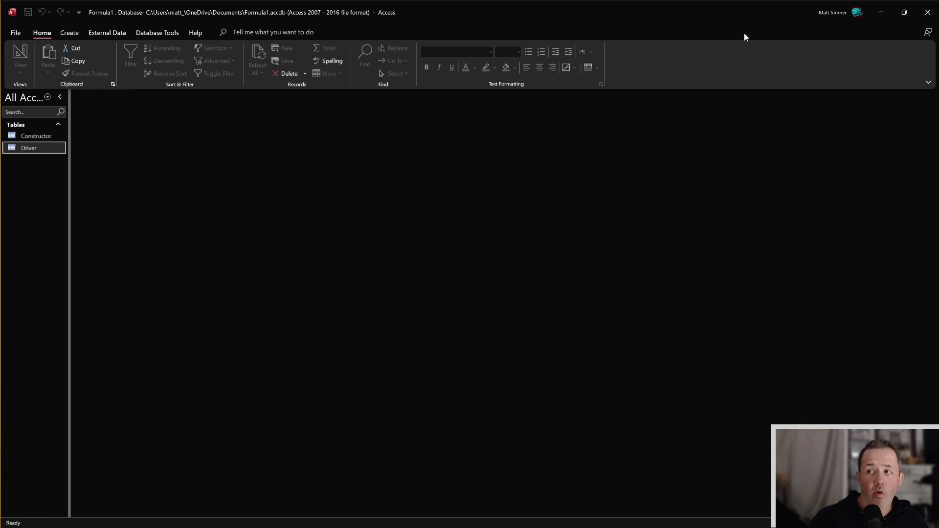
{"action": "left_click", "coordinate": [925, 21]}
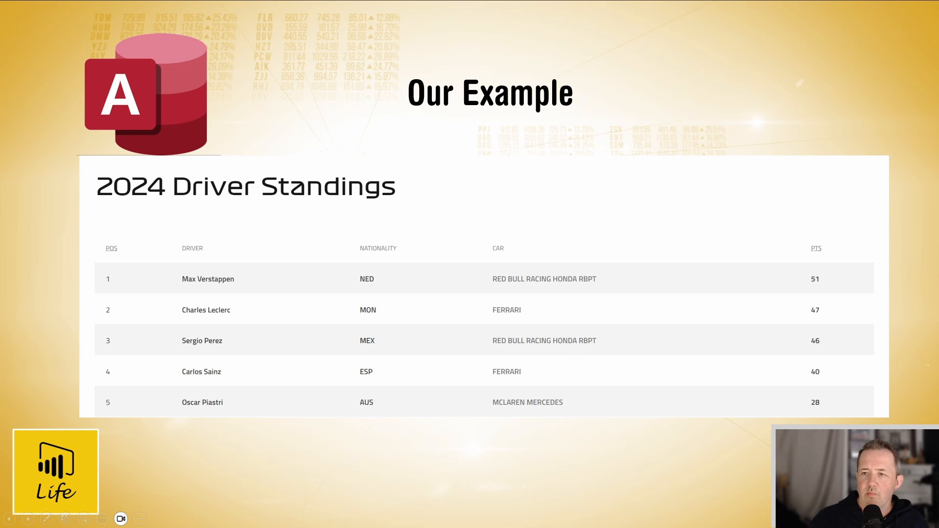
Switch to Power BI Desktop and connect to the Access database file Formula1.accdb in the Reports folder
{"action": "key", "text": "alt+Tab"}
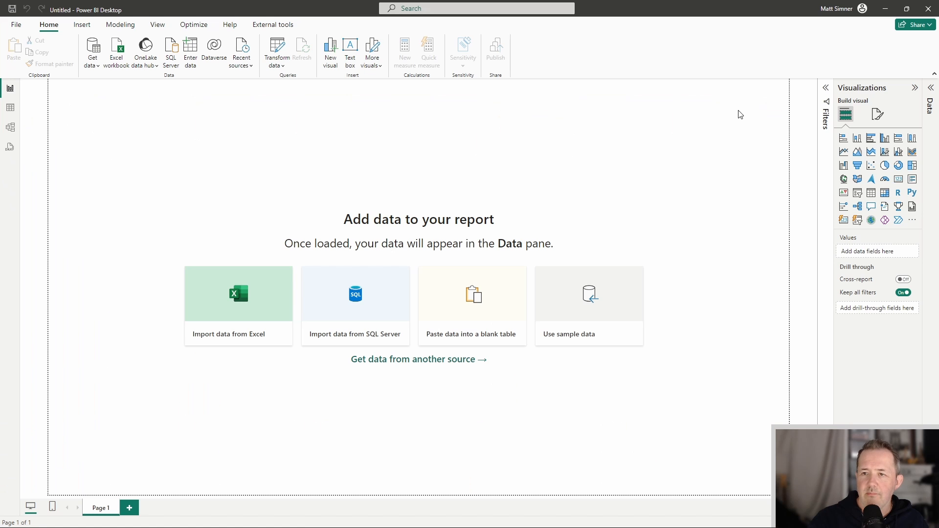
{"action": "left_click", "coordinate": [93, 54]}
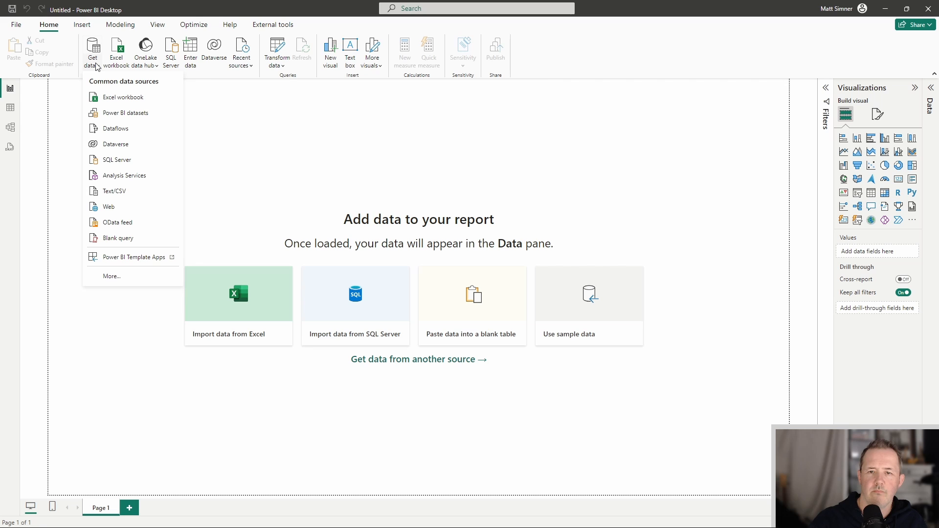
{"action": "left_click", "coordinate": [110, 277]}
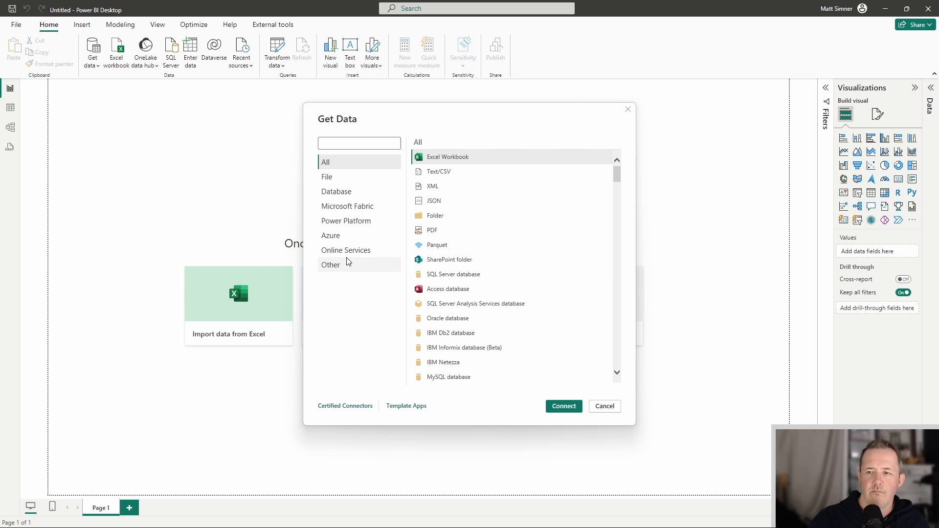
{"action": "double_click", "coordinate": [449, 289]}
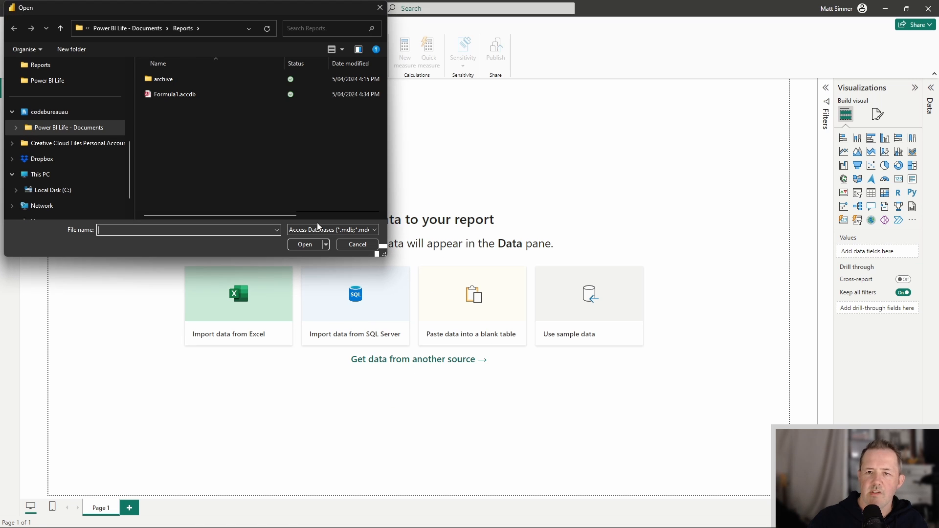
{"action": "double_click", "coordinate": [169, 92]}
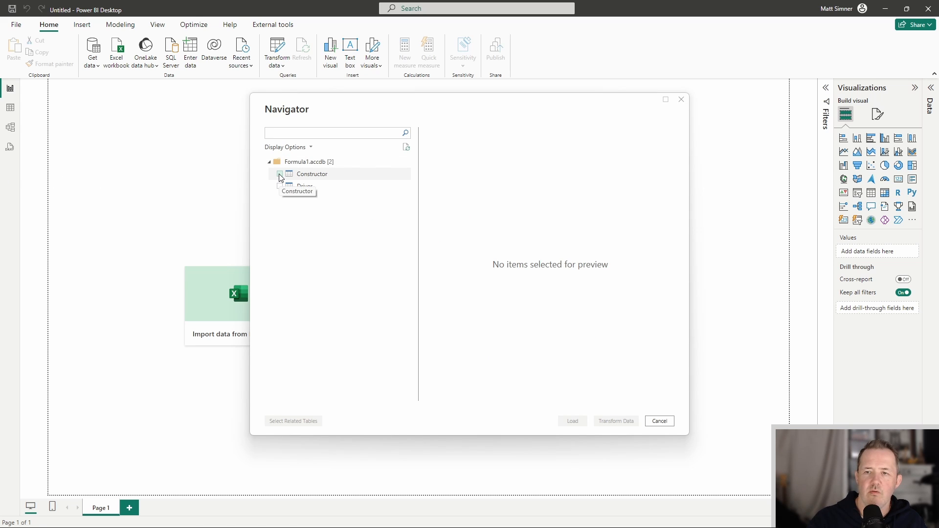
Load the Constructor and Driver tables from Formula1.accdb into the report
{"action": "left_click", "coordinate": [280, 174]}
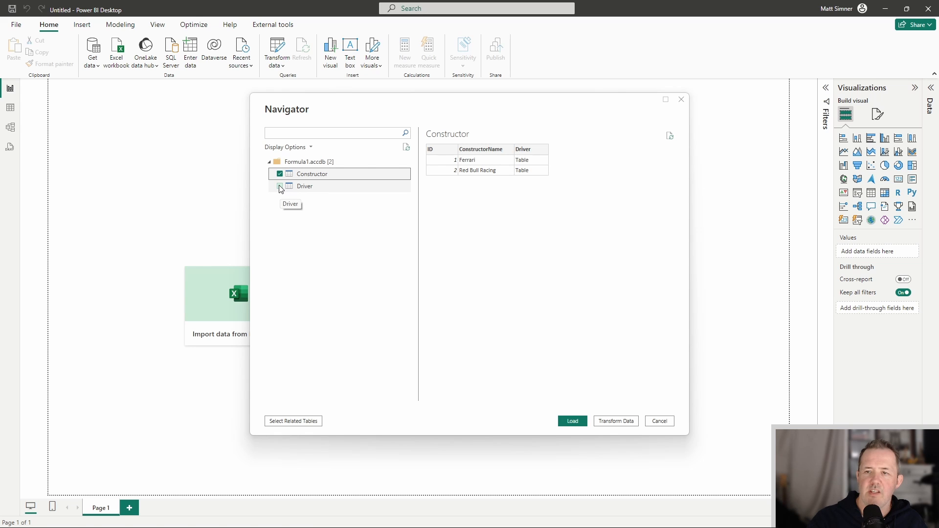
{"action": "left_click", "coordinate": [279, 187]}
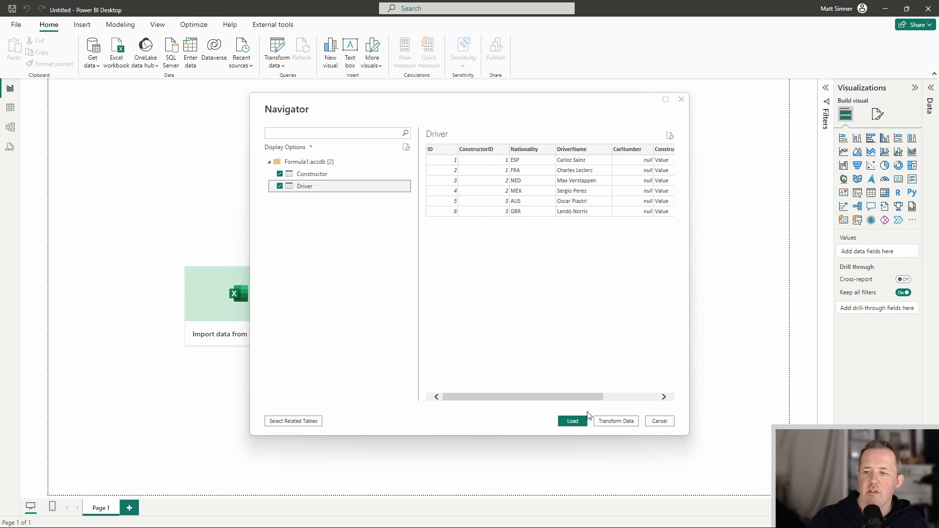
{"action": "left_click", "coordinate": [570, 421]}
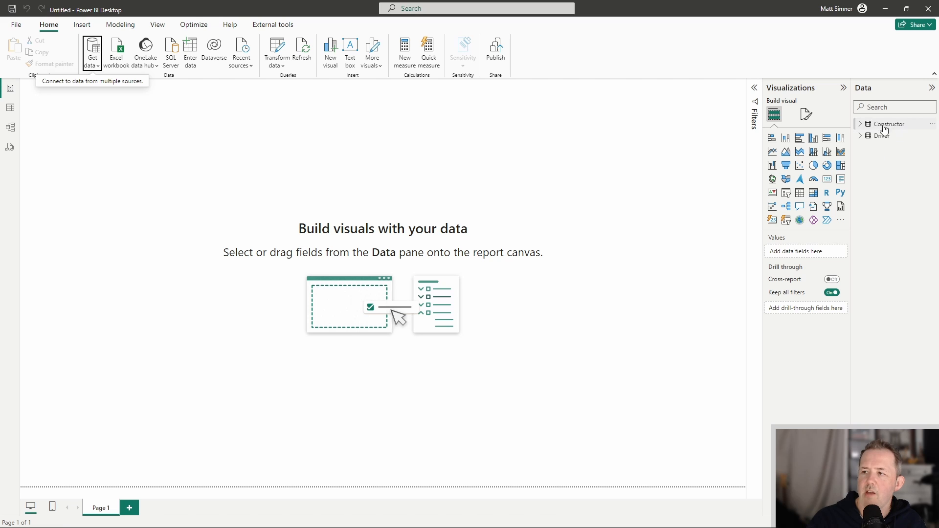
Expand the fields of both loaded tables and move the Constructor card farther from the Driver card in the model view
{"action": "left_click", "coordinate": [860, 124]}
{"action": "left_click", "coordinate": [860, 159]}
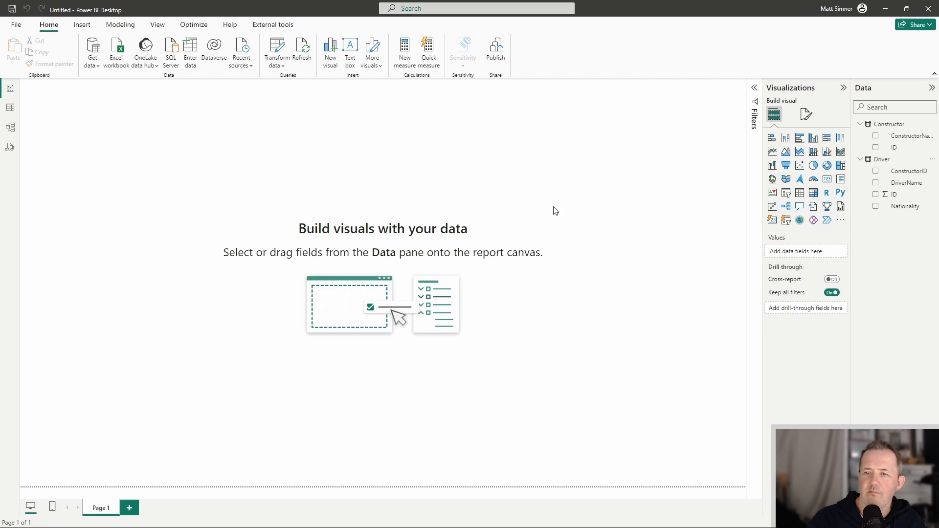
{"action": "left_click", "coordinate": [10, 130]}
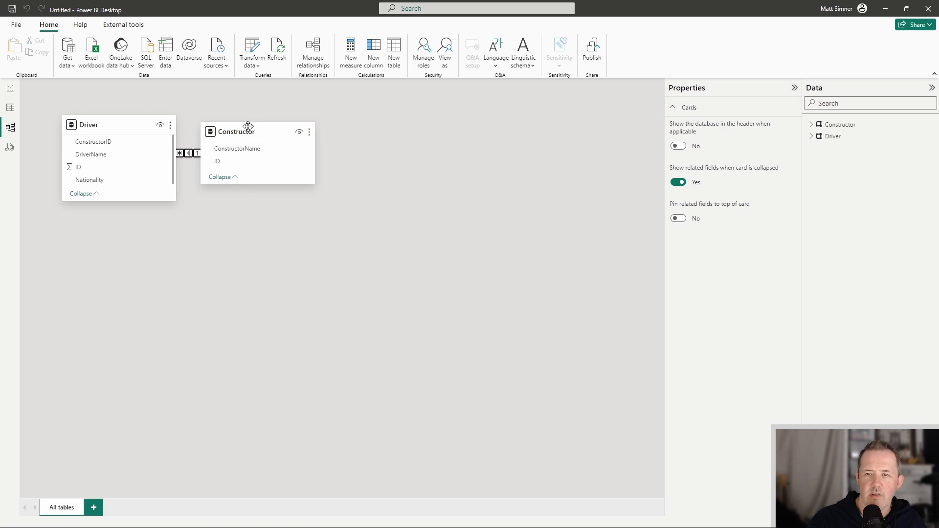
{"action": "left_click_drag", "start_coordinate": [248, 132], "coordinate": [337, 125]}
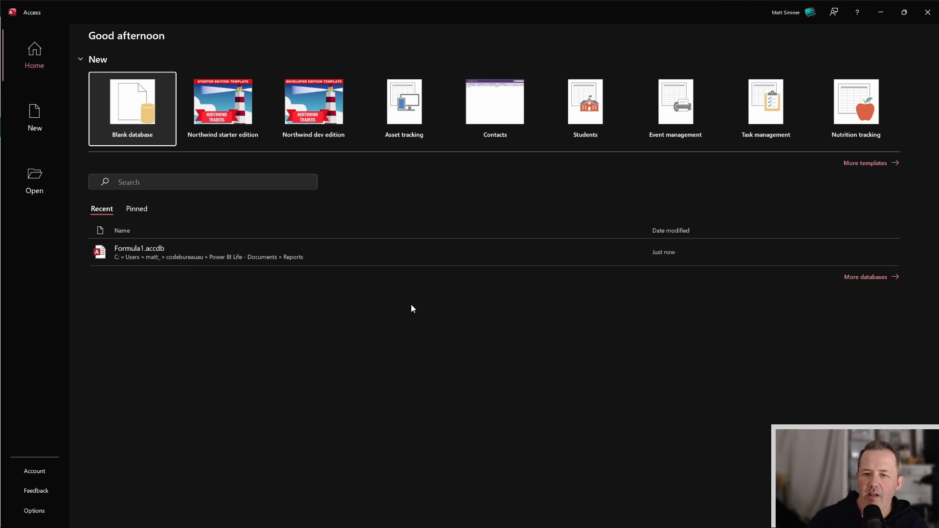
Switch to Access and open the recent database Formula1.accdb
{"action": "left_click", "coordinate": [133, 249]}
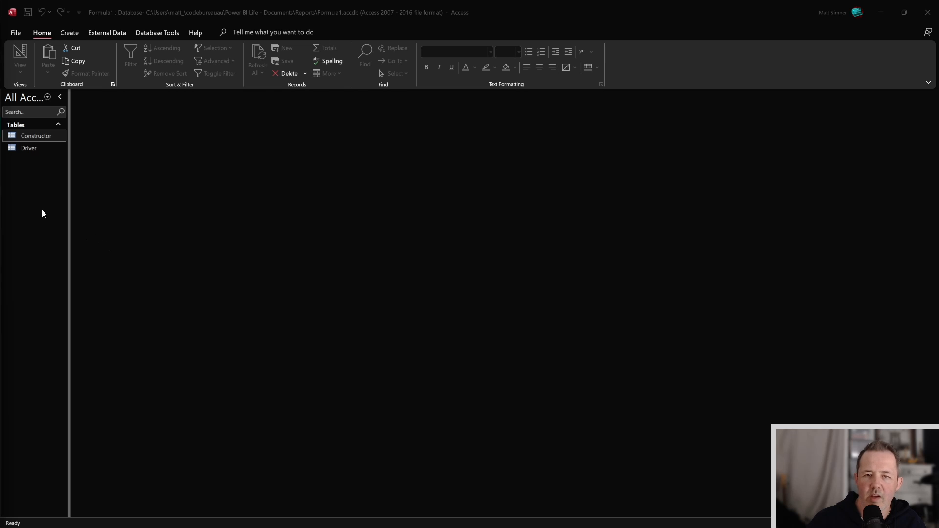
{"action": "right_click", "coordinate": [40, 188]}
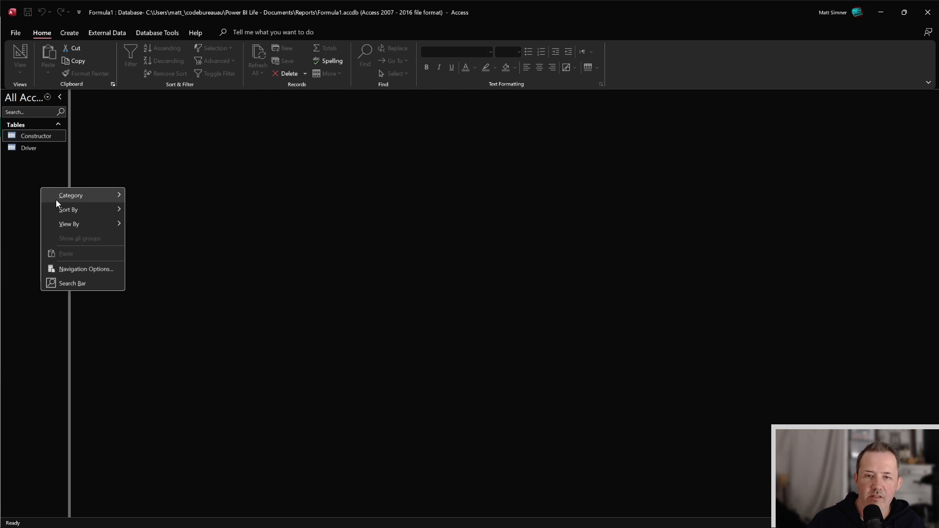
{"action": "left_click", "coordinate": [33, 174]}
Create a new table in design view with an ID field of data type AutoNumber
{"action": "left_click", "coordinate": [67, 33]}
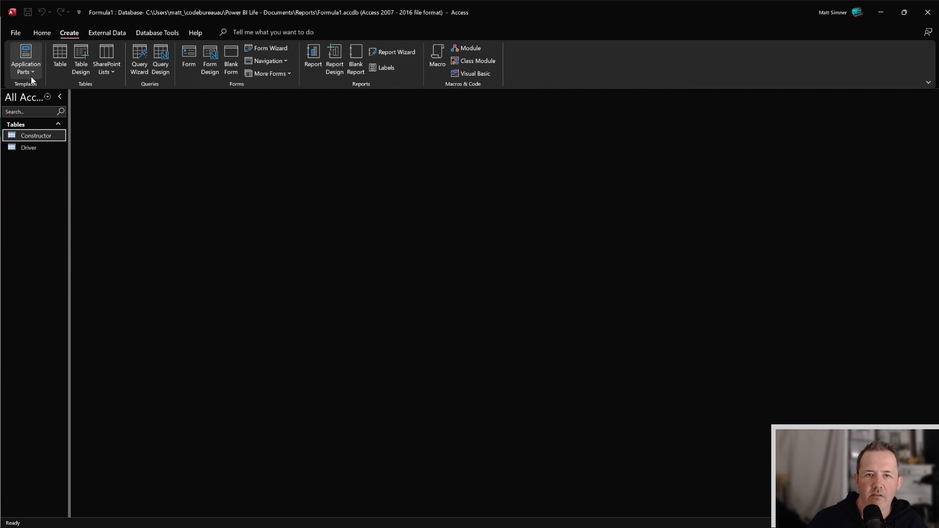
{"action": "left_click", "coordinate": [80, 61]}
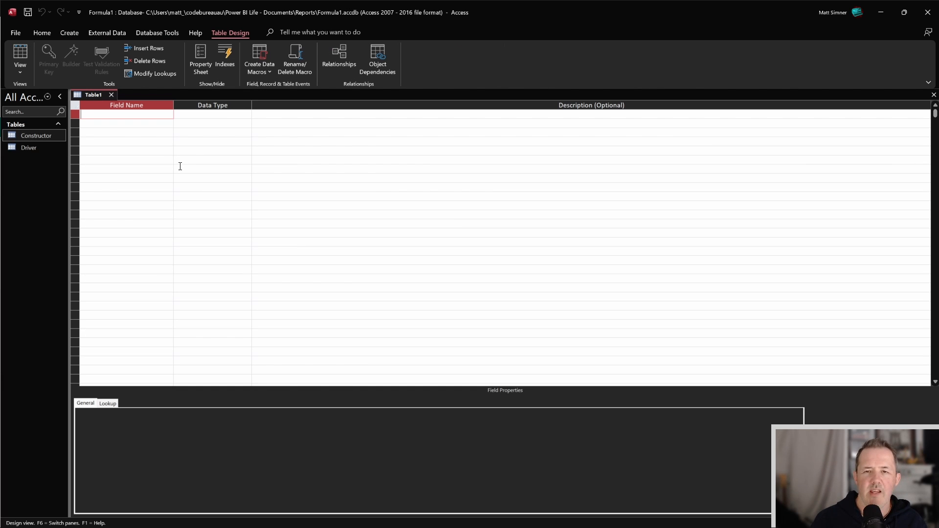
{"action": "type", "text": "ID"}
{"action": "key", "text": "Return"}
{"action": "type", "text": "autoNumber"}
{"action": "key", "text": "Return"}
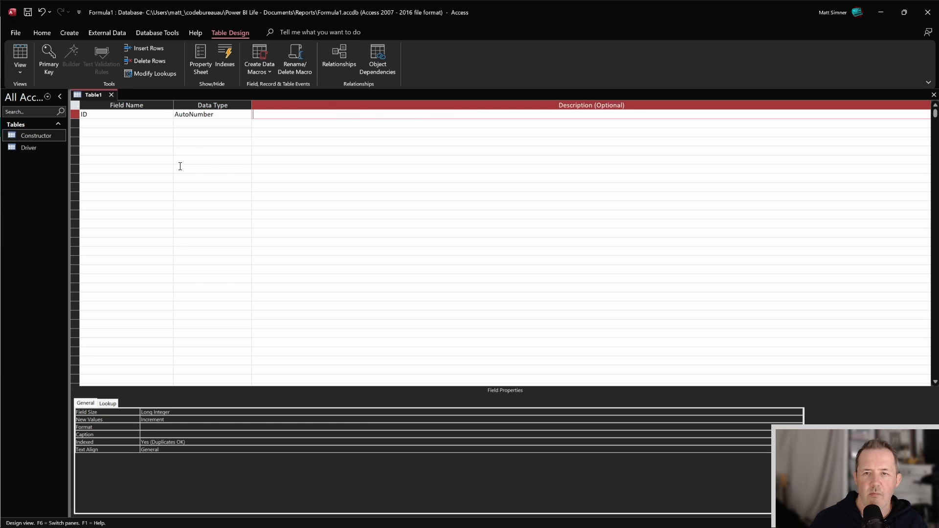
{"action": "key", "text": "Return"}
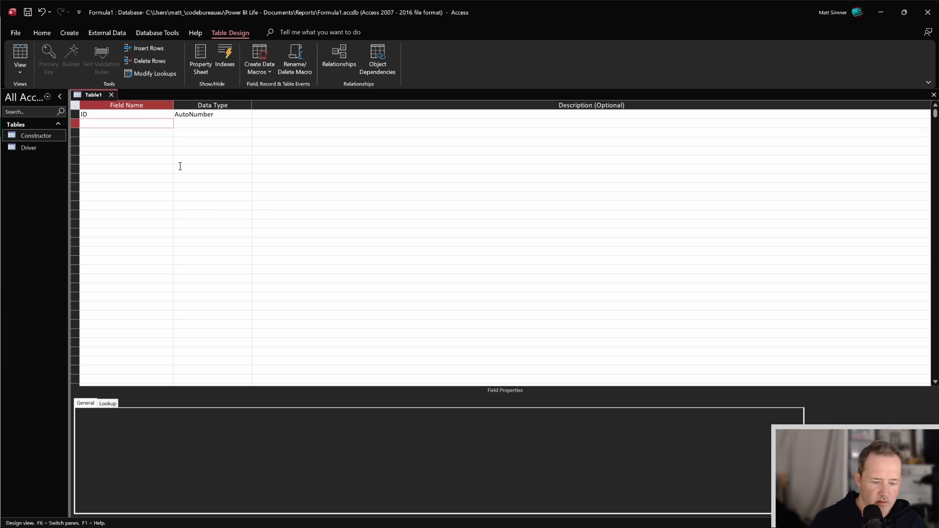
Add a Country field as Short Text and a RaceDate field as Date/Time to the new table
{"action": "type", "text": "Country"}
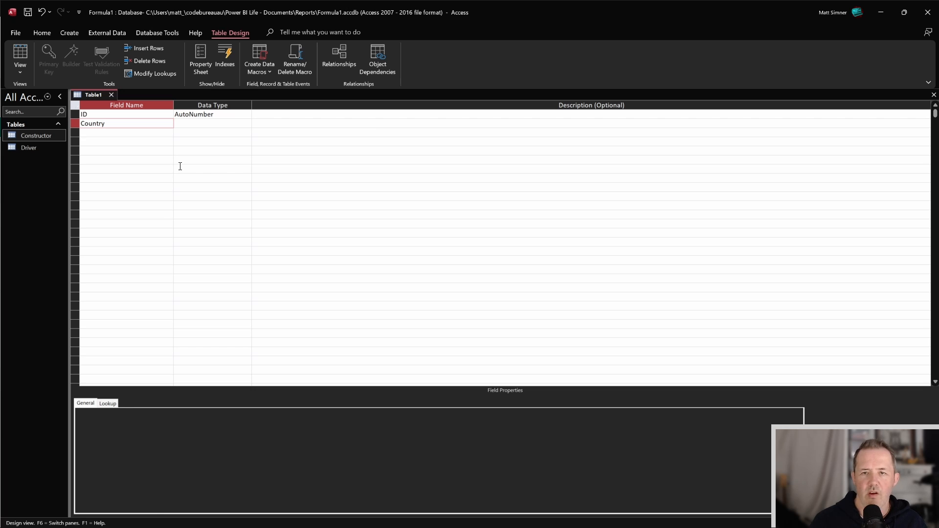
{"action": "key", "text": "Return"}
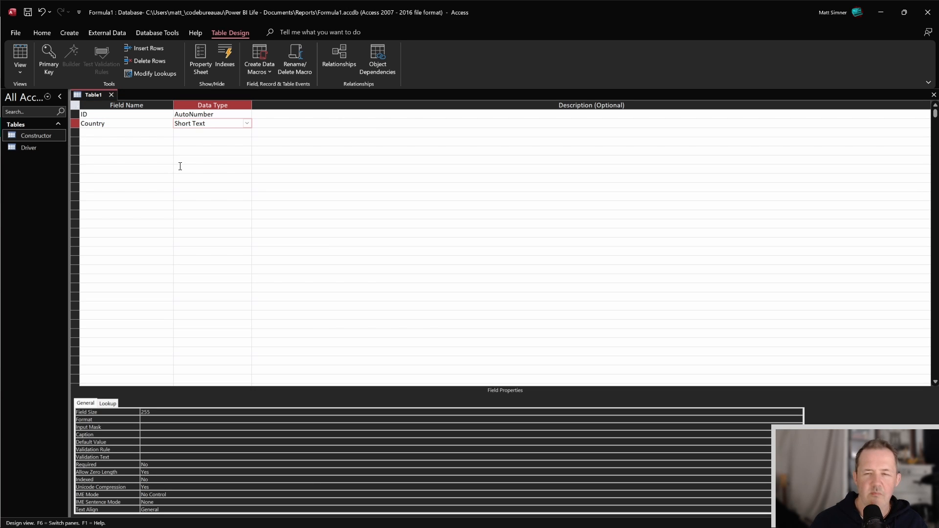
{"action": "key", "text": "Return"}
{"action": "key", "text": "Return"}
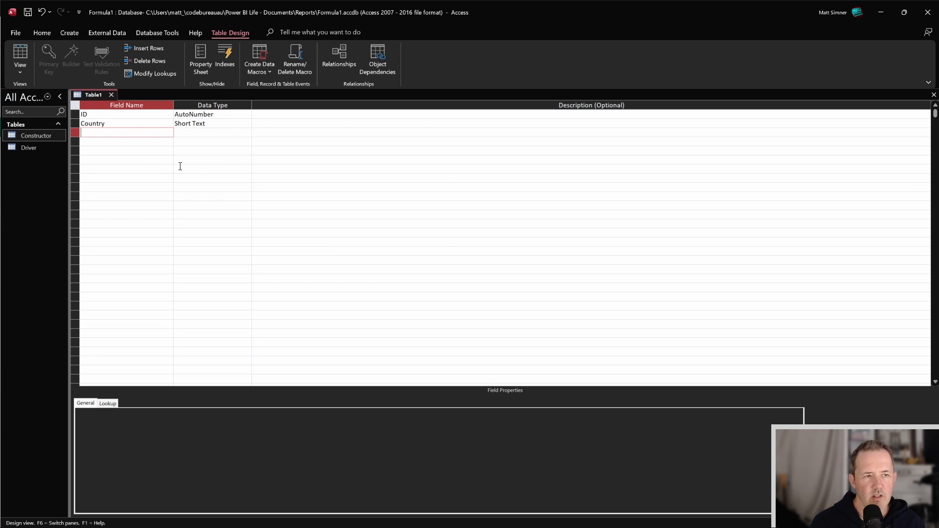
{"action": "type", "text": "RaceDate"}
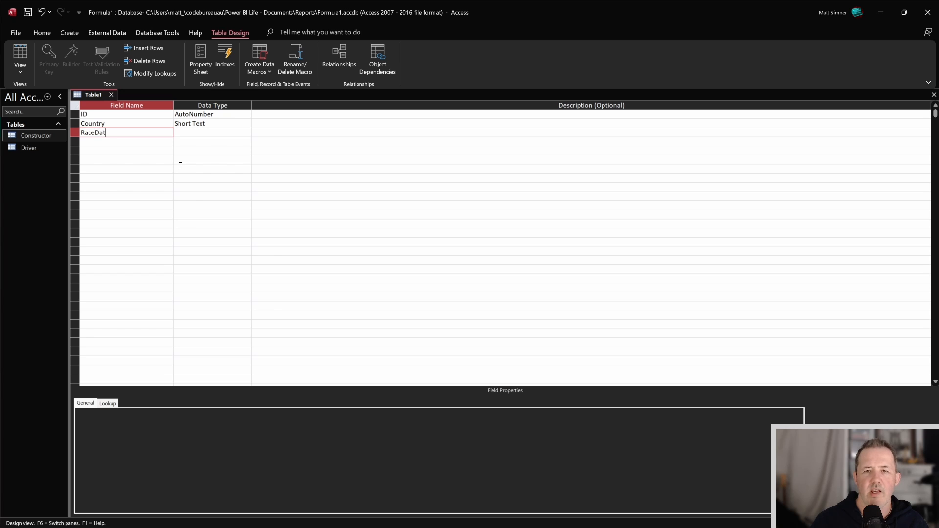
{"action": "key", "text": "Return"}
{"action": "type", "text": "Date/Time"}
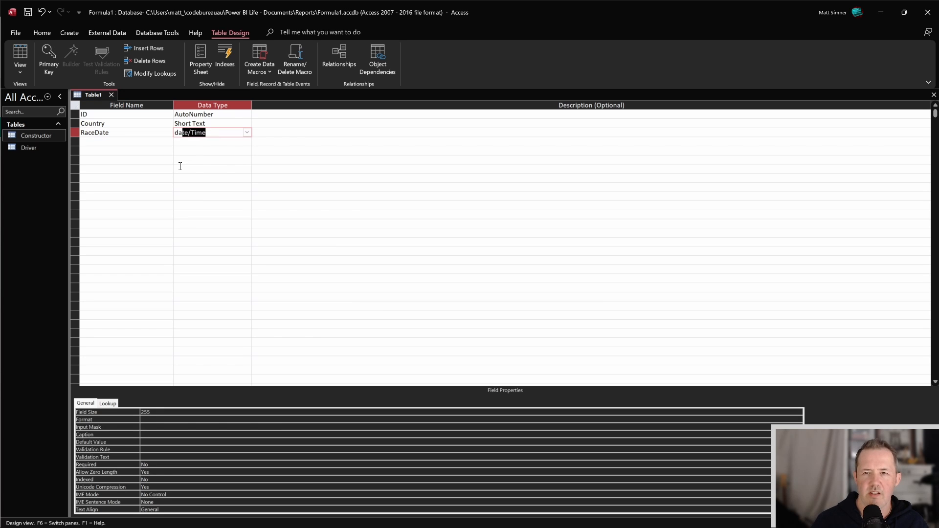
{"action": "key", "text": "Return"}
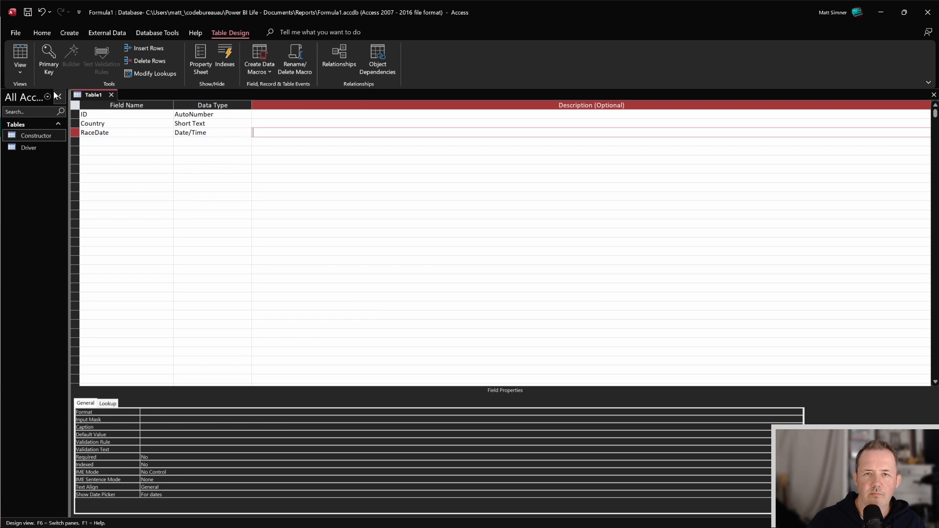
Set the ID field as the primary key and save the table as Race
{"action": "left_click", "coordinate": [73, 114]}
{"action": "left_click", "coordinate": [49, 57]}
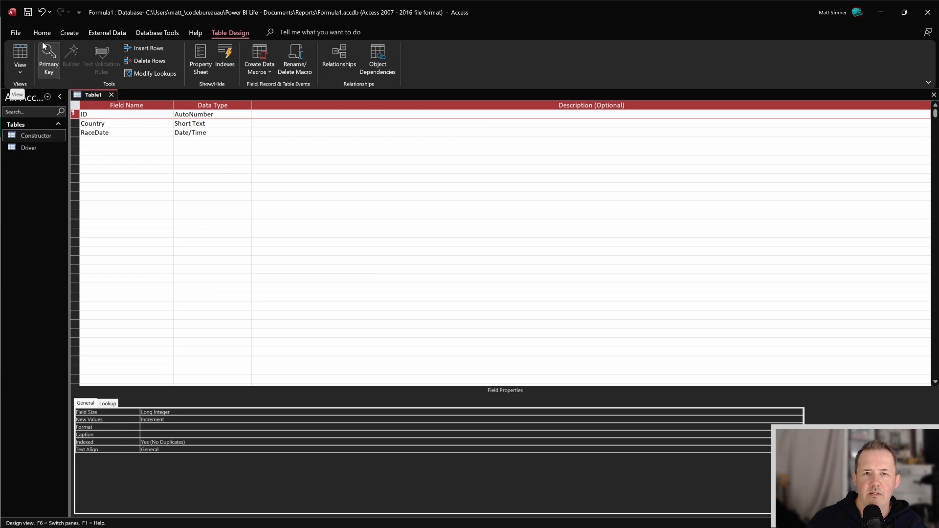
{"action": "left_click", "coordinate": [28, 12]}
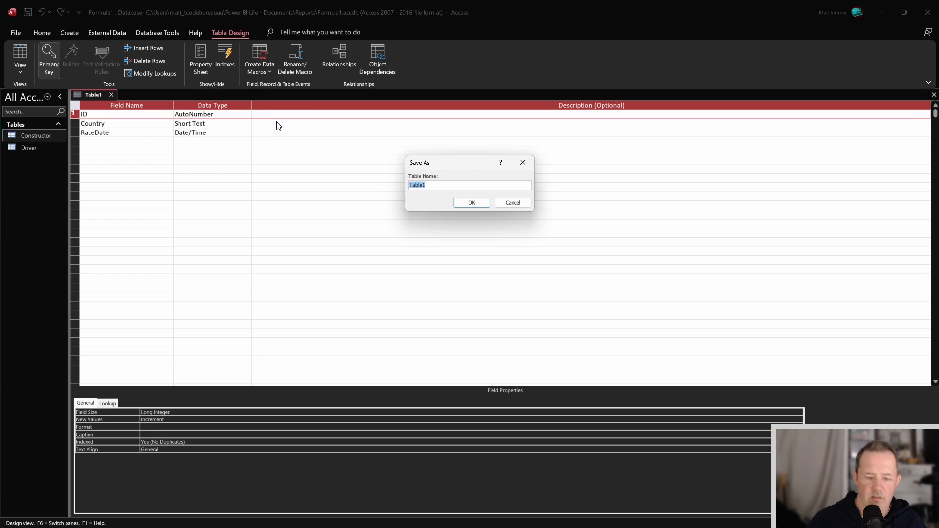
{"action": "type", "text": "Race"}
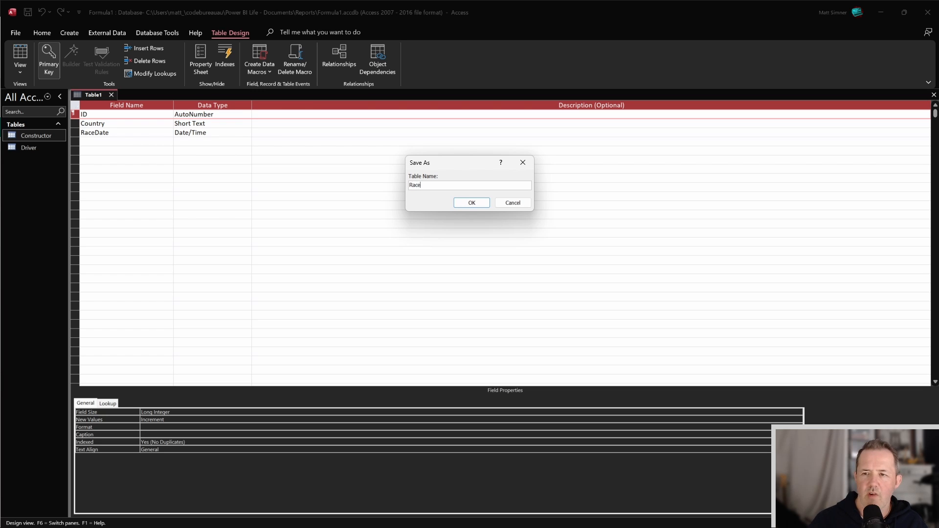
{"action": "left_click", "coordinate": [478, 204]}
Show the Race table as a datasheet and add a record for Bahrain with race date 2/03/2024
{"action": "left_click", "coordinate": [33, 58]}
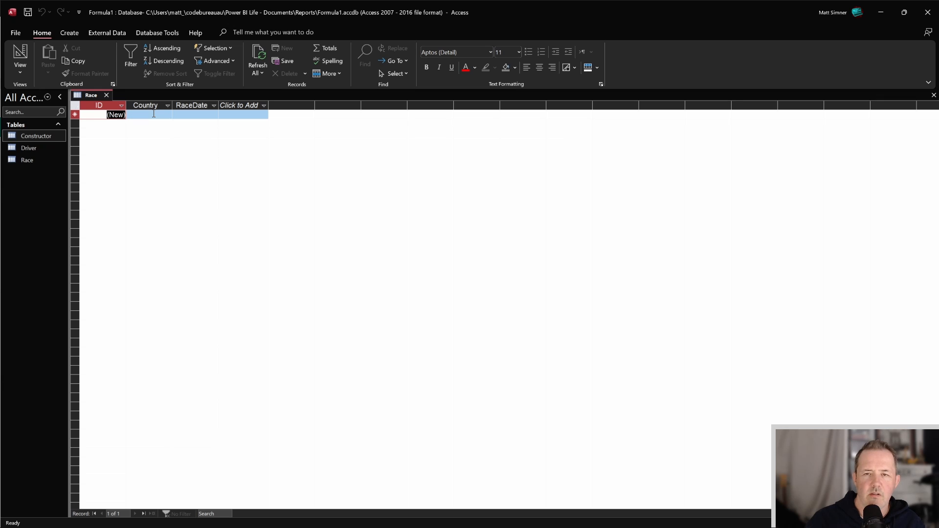
{"action": "left_click", "coordinate": [153, 114]}
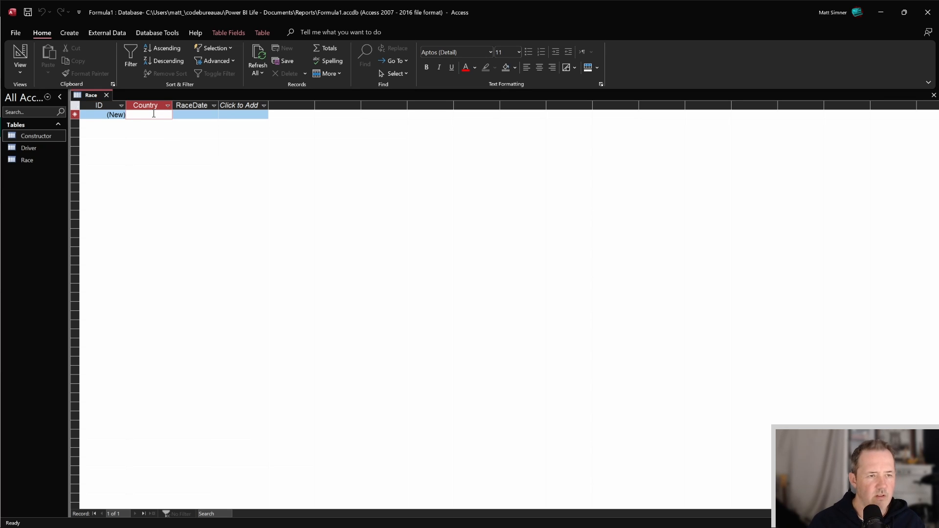
{"action": "type", "text": "Bahrain"}
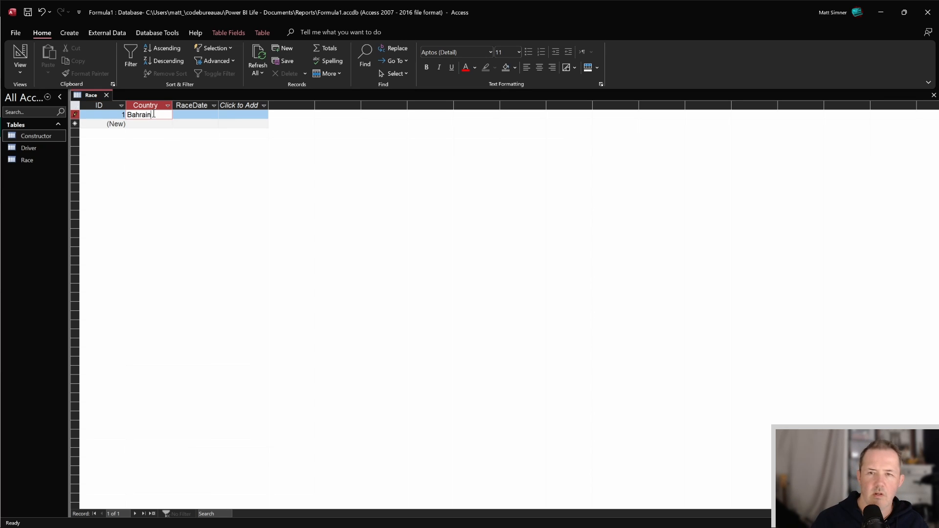
{"action": "key", "text": "Tab"}
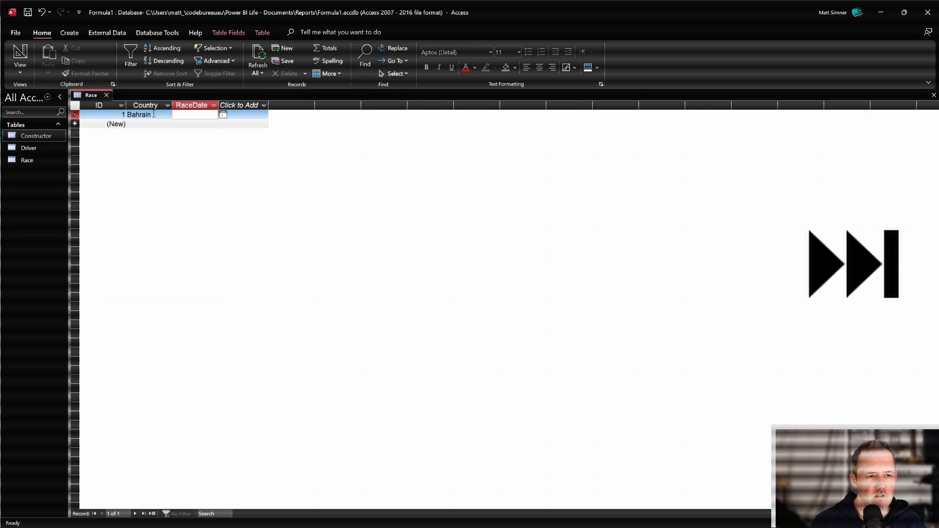
{"action": "type", "text": "2/03/2024"}
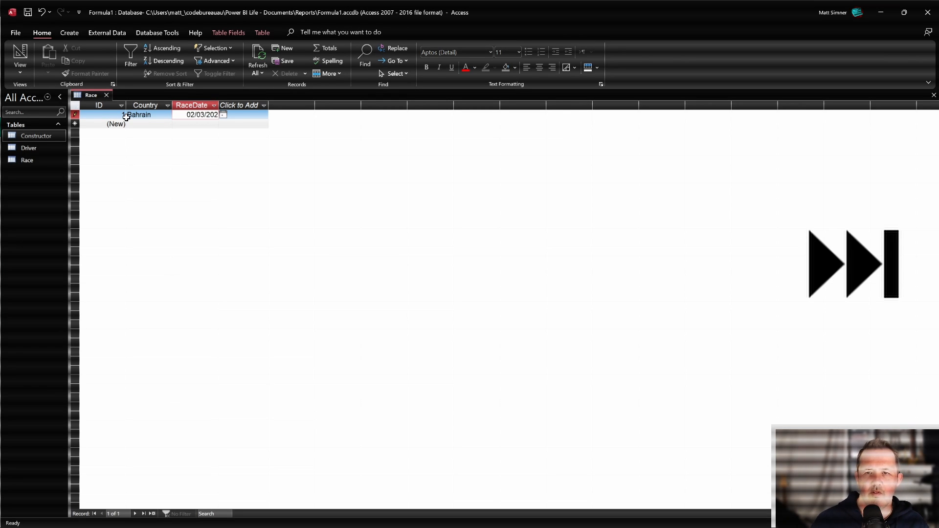
{"action": "key", "text": "Tab"}
{"action": "key", "text": "Tab"}
Add Race records for Saudi Arabia dated 9/03/2024 and Australia dated 24/03/2024, and close the table
{"action": "type", "text": "Saudi Arabia"}
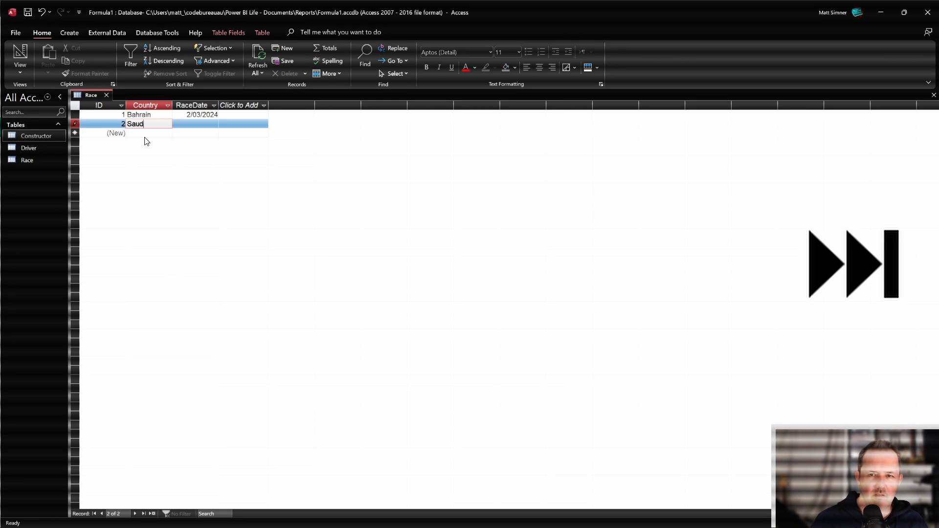
{"action": "key", "text": "Tab"}
{"action": "type", "text": "09/03/2024"}
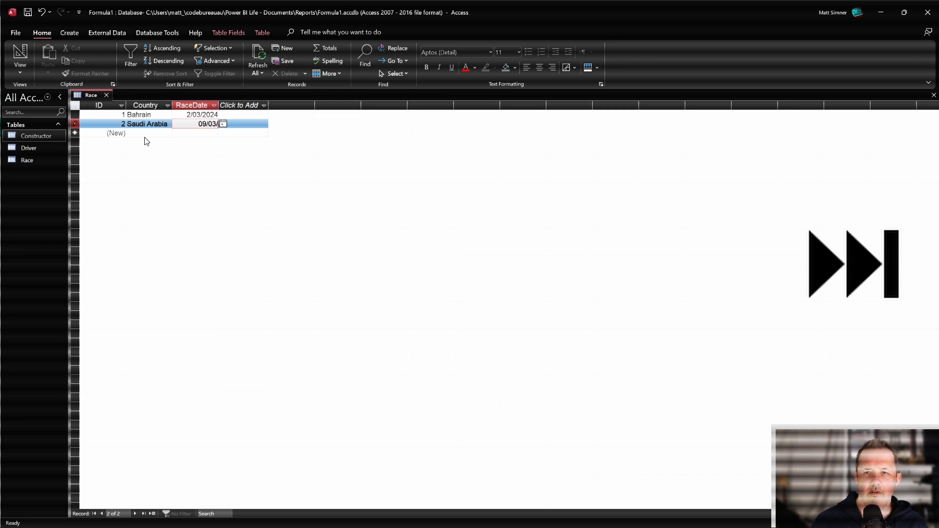
{"action": "key", "text": "Tab"}
{"action": "key", "text": "Tab"}
{"action": "type", "text": "Australia"}
{"action": "key", "text": "Tab"}
{"action": "type", "text": "24/03/2024"}
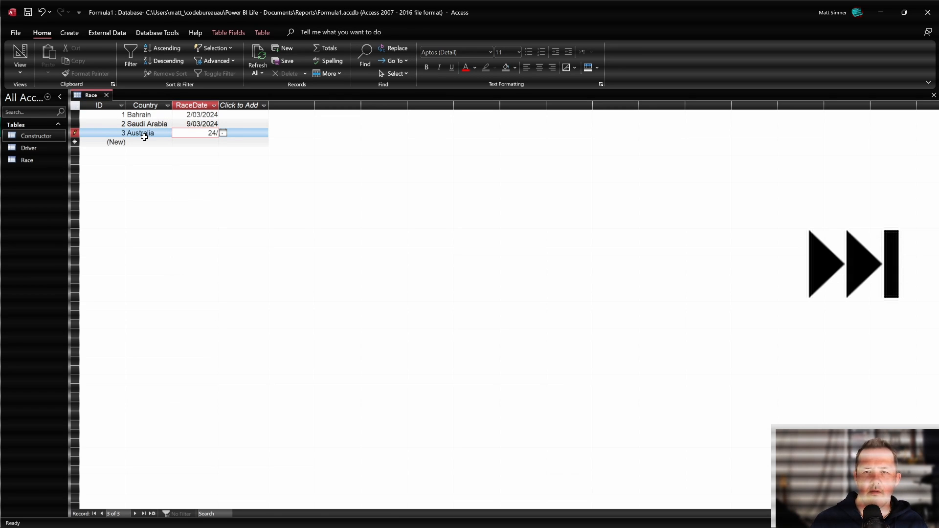
{"action": "key", "text": "Tab"}
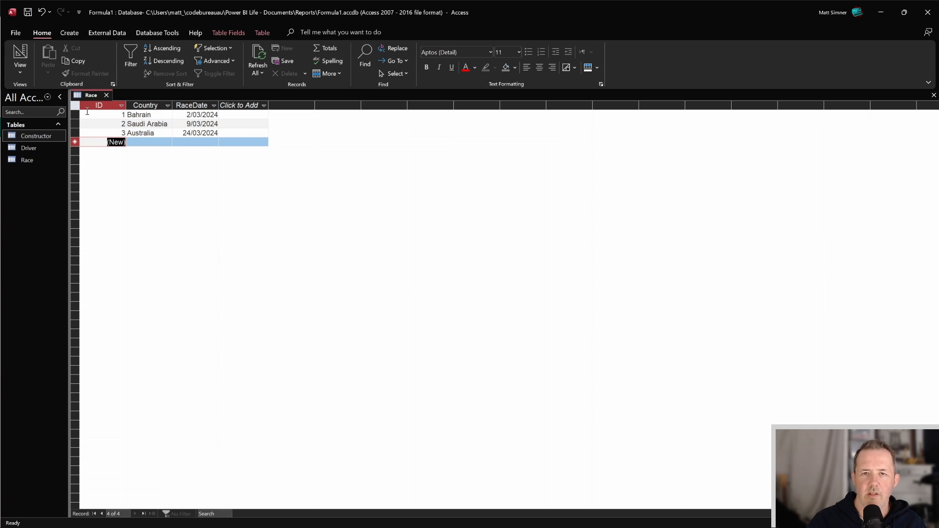
{"action": "left_click", "coordinate": [107, 95]}
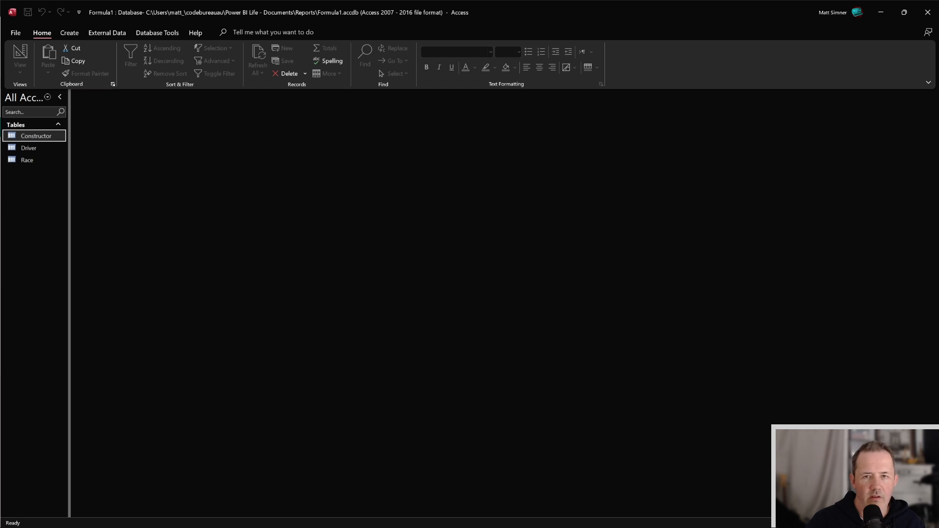
Create a new table in design view with a RaceID field of data type Number
{"action": "left_click", "coordinate": [67, 36]}
{"action": "left_click", "coordinate": [79, 74]}
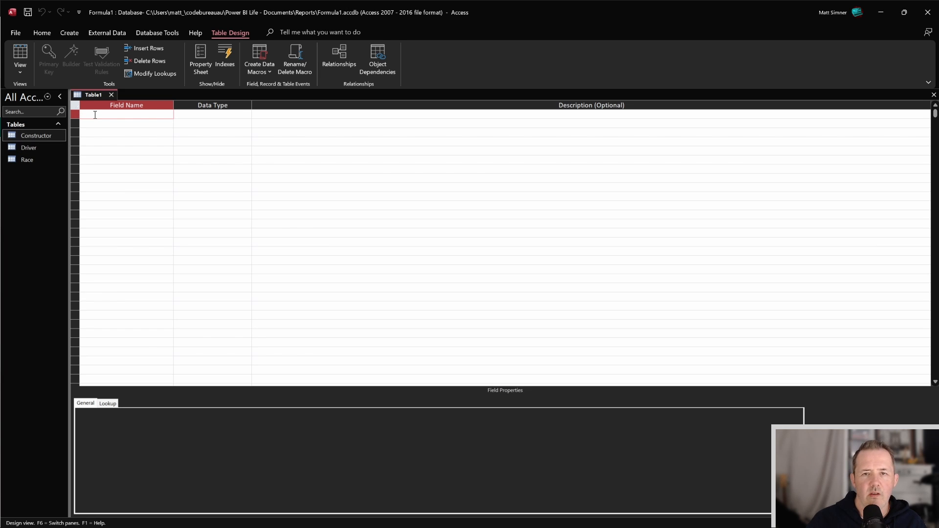
{"action": "type", "text": "Ra"}
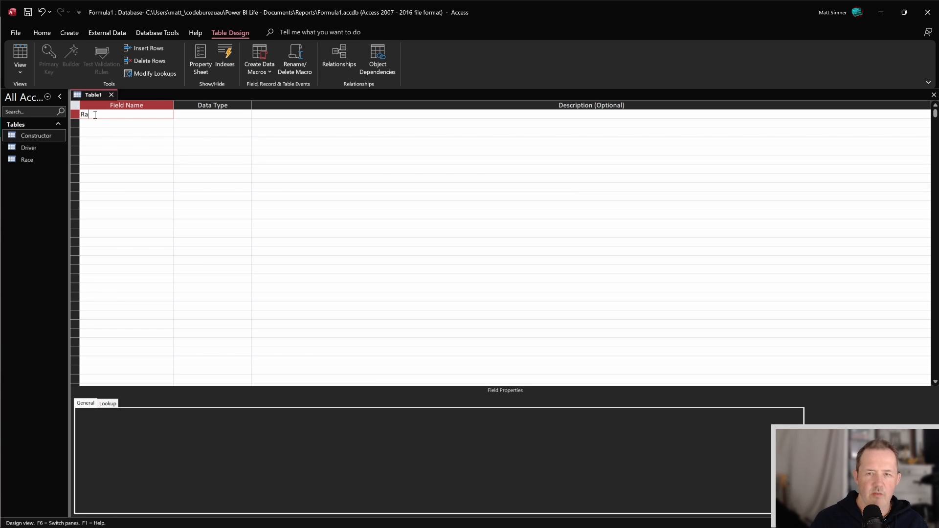
{"action": "type", "text": "ID"}
{"action": "key", "text": "Tab"}
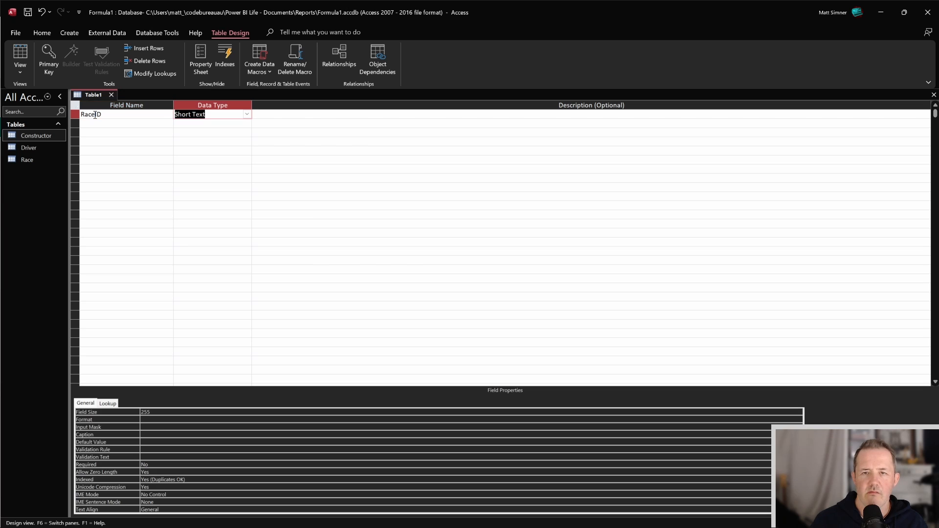
{"action": "type", "text": "n"}
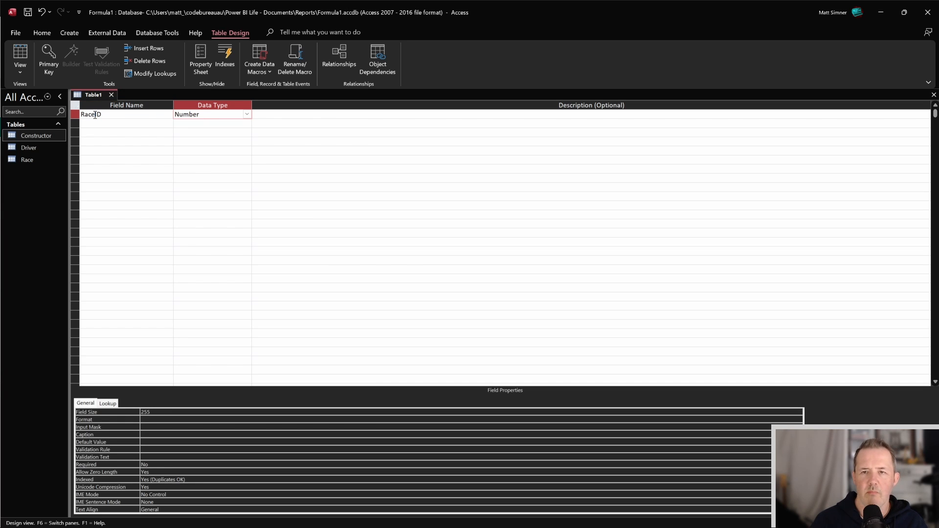
{"action": "key", "text": "Tab"}
{"action": "key", "text": "Tab"}
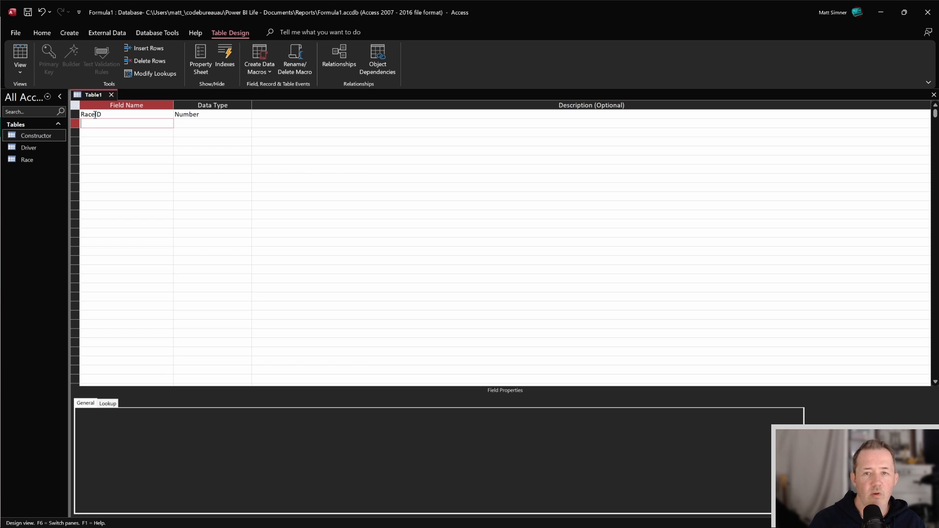
Add a DriverID field of data type Number to the new table
{"action": "type", "text": "Driver"}
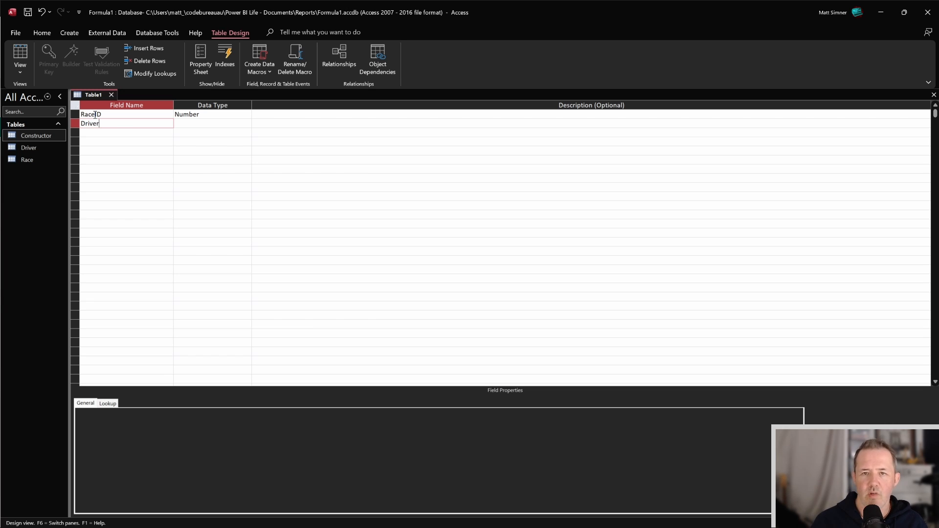
{"action": "type", "text": "ID"}
{"action": "key", "text": "Tab"}
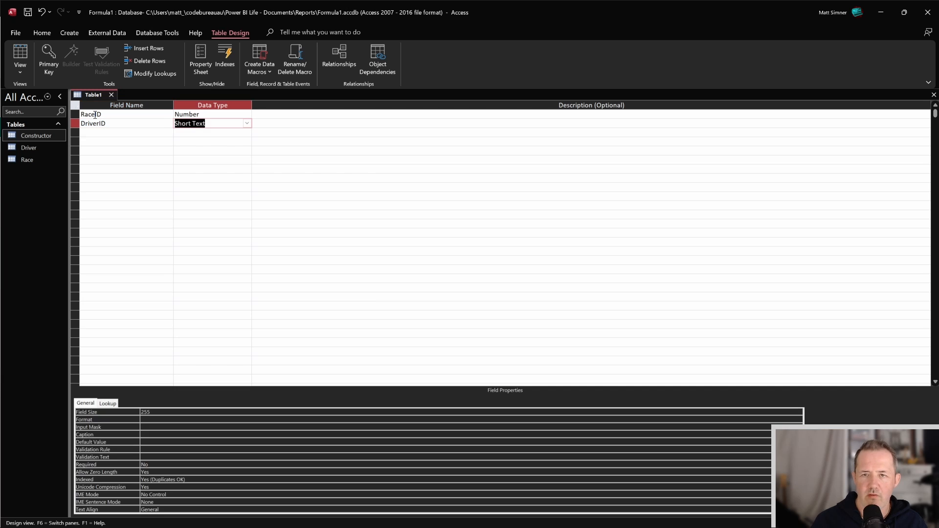
{"action": "type", "text": "number"}
{"action": "key", "text": "Tab"}
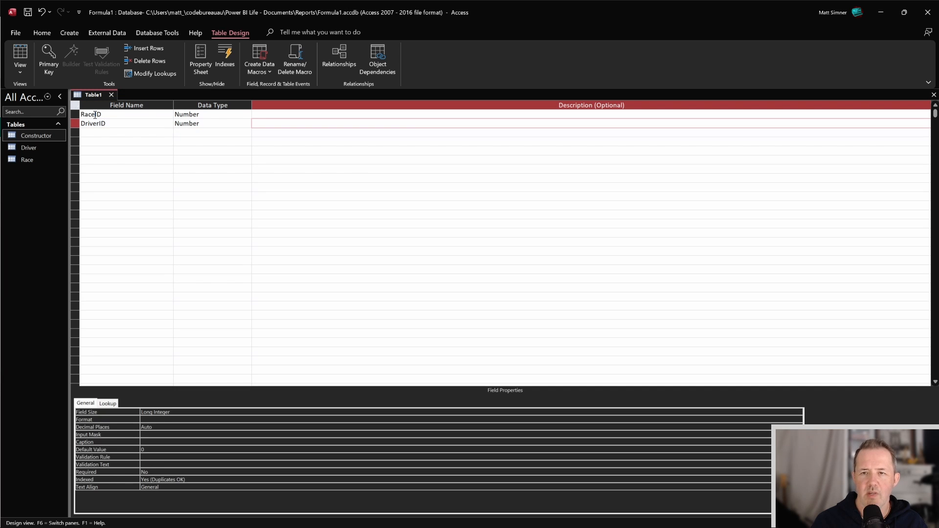
{"action": "key", "text": "Tab"}
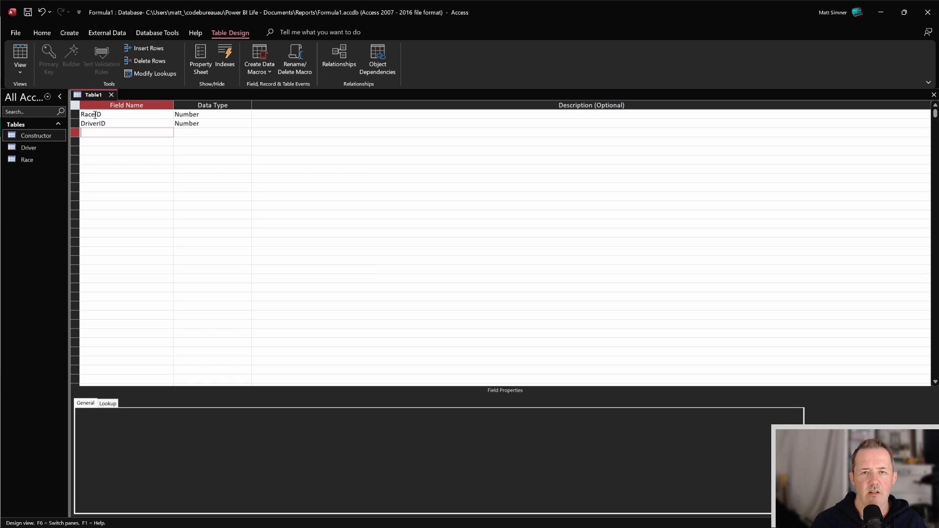
Add a field named Postion with data type Number below DriverID
{"action": "type", "text": "P"}
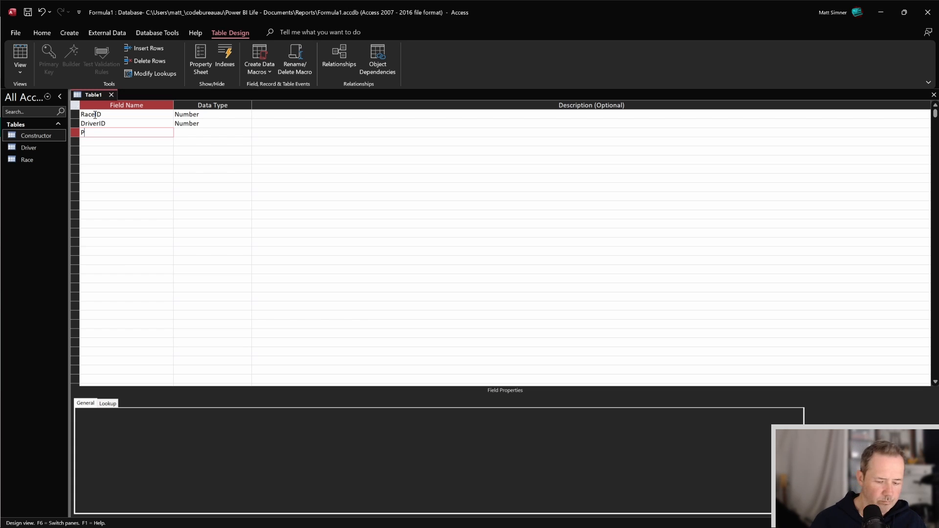
{"action": "type", "text": "ostion"}
{"action": "key", "text": "Tab"}
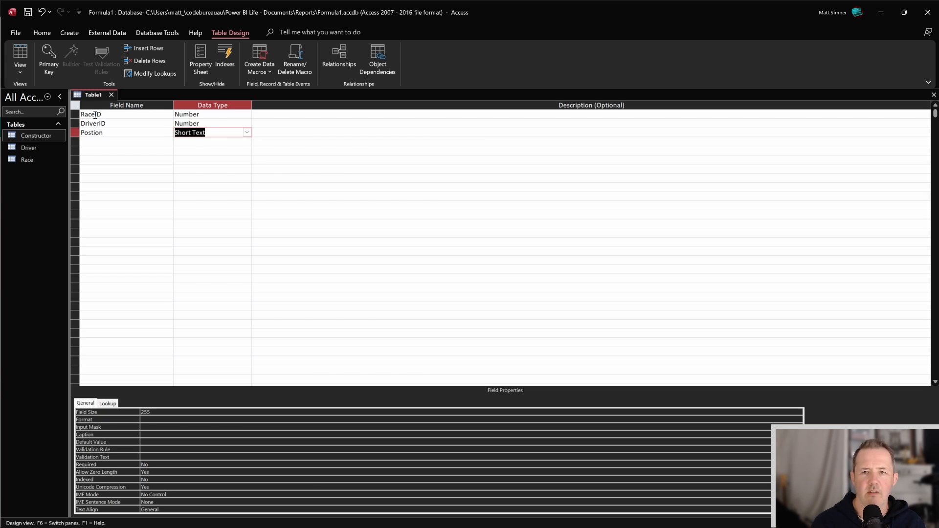
{"action": "type", "text": "n"}
{"action": "key", "text": "Tab"}
{"action": "key", "text": "Tab"}
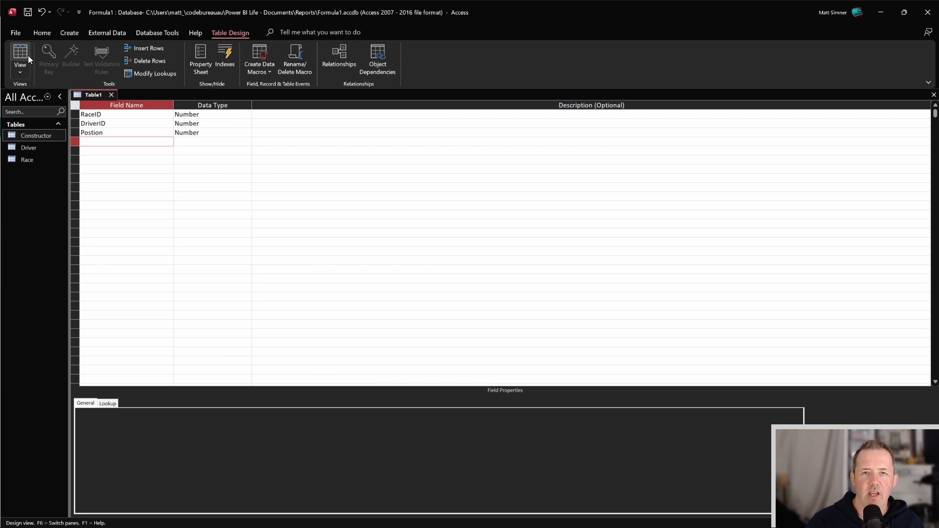
Make RaceID and DriverID a combined primary key and save the table as DriverRaceResult
{"action": "left_click", "coordinate": [73, 114]}
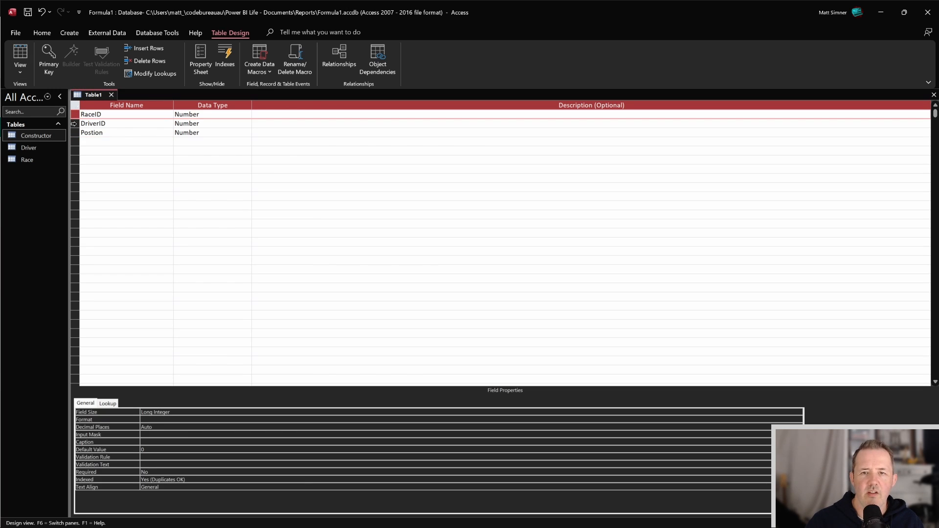
{"action": "left_click", "coordinate": [74, 123], "text": "ctrl"}
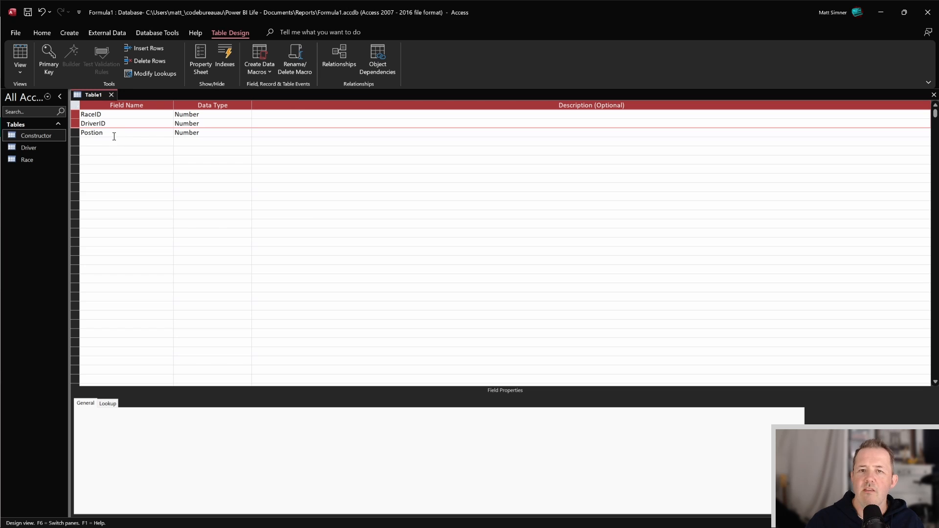
{"action": "left_click", "coordinate": [50, 56]}
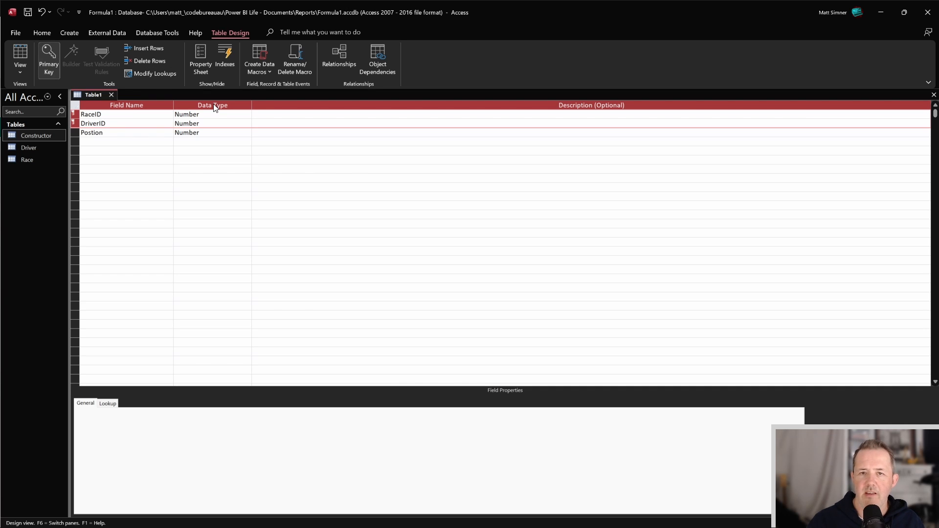
{"action": "left_click", "coordinate": [29, 15]}
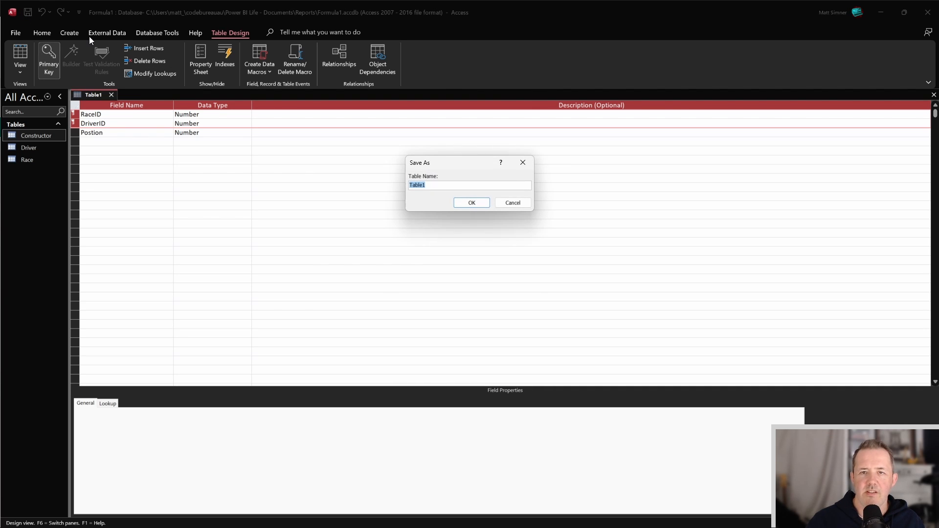
{"action": "type", "text": "Driv"}
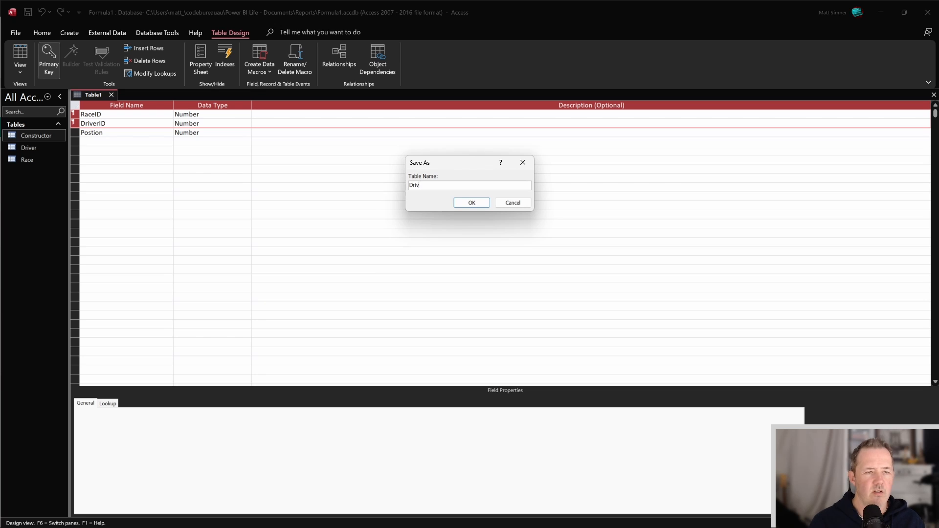
{"action": "type", "text": "erRaceResult"}
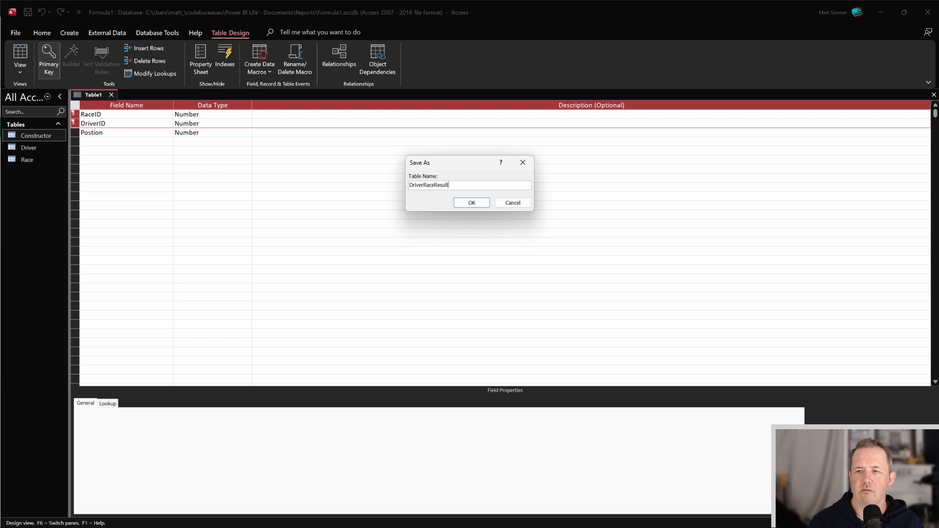
{"action": "key", "text": "Return"}
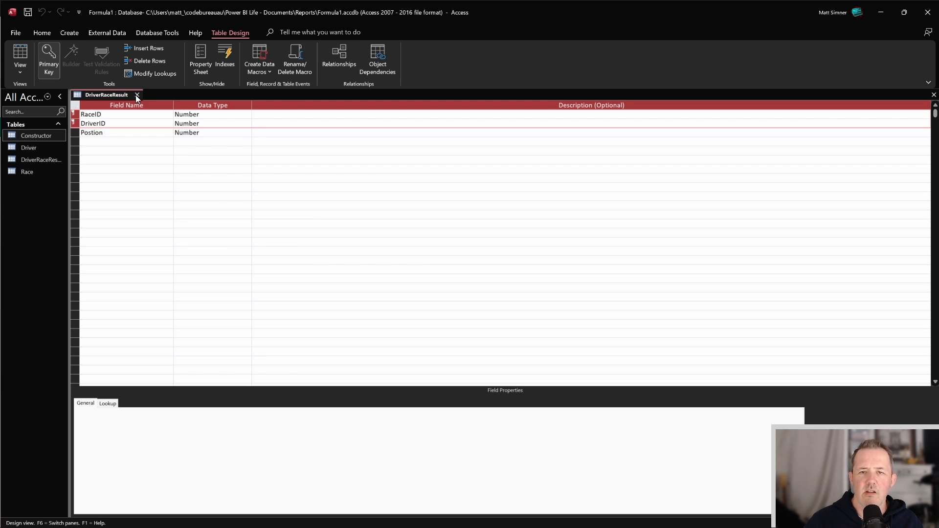
Set the RaceID field's lookup to a List Box display control with the Race table as row source
{"action": "left_click", "coordinate": [223, 114]}
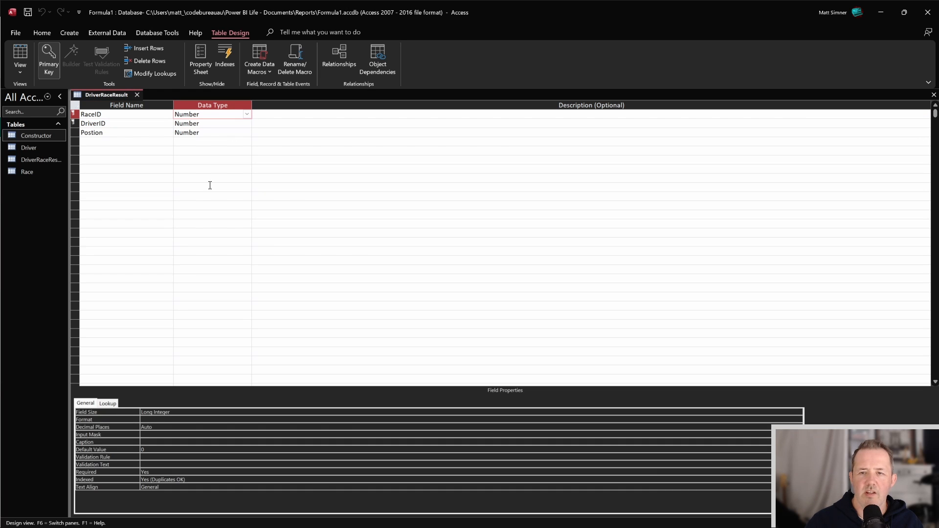
{"action": "left_click", "coordinate": [108, 403]}
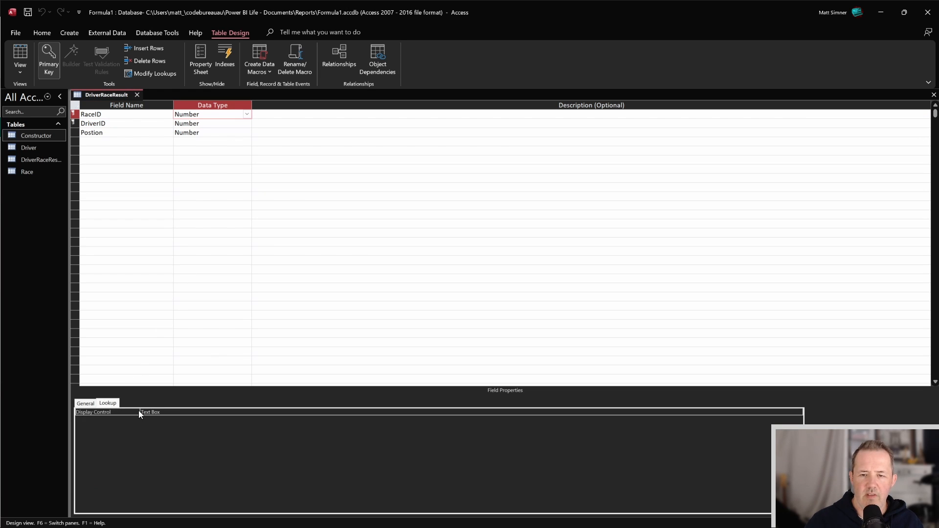
{"action": "left_click", "coordinate": [743, 410]}
{"action": "left_click", "coordinate": [799, 412]}
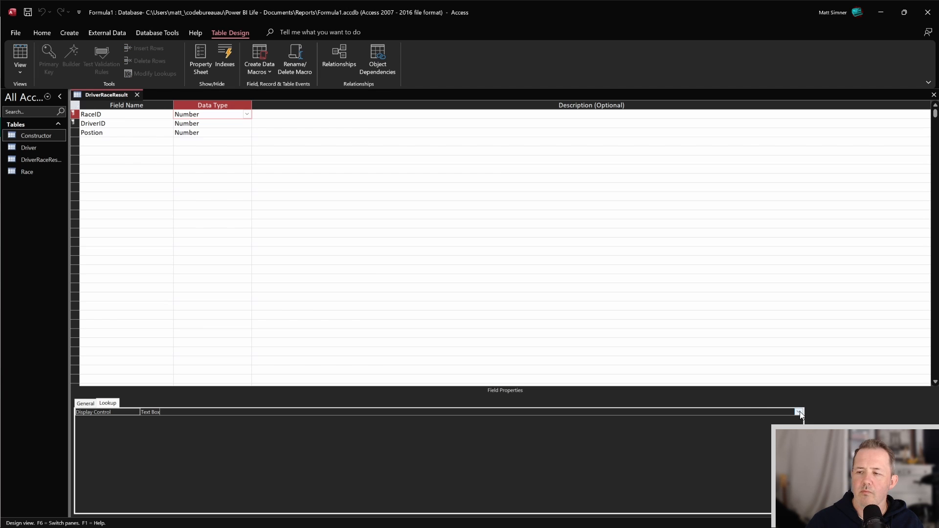
{"action": "left_click", "coordinate": [179, 426]}
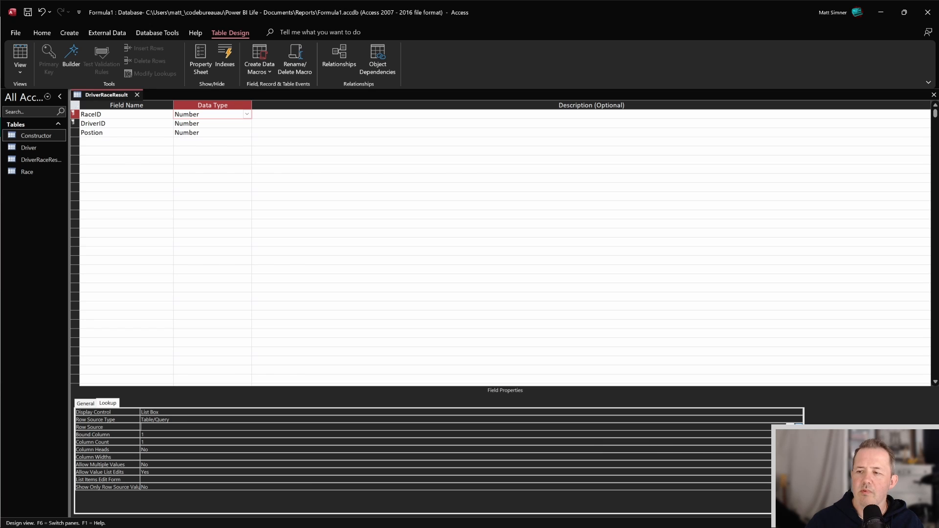
{"action": "left_click", "coordinate": [793, 426]}
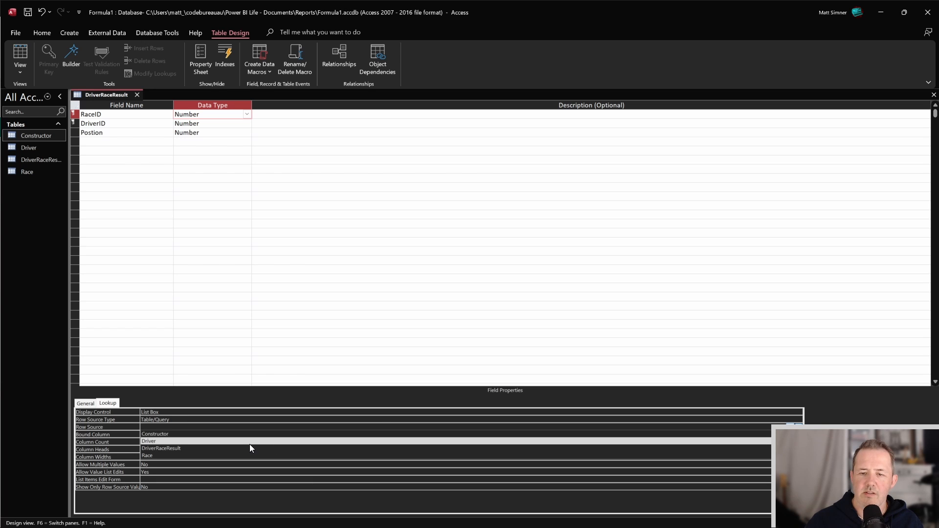
{"action": "left_click", "coordinate": [203, 454]}
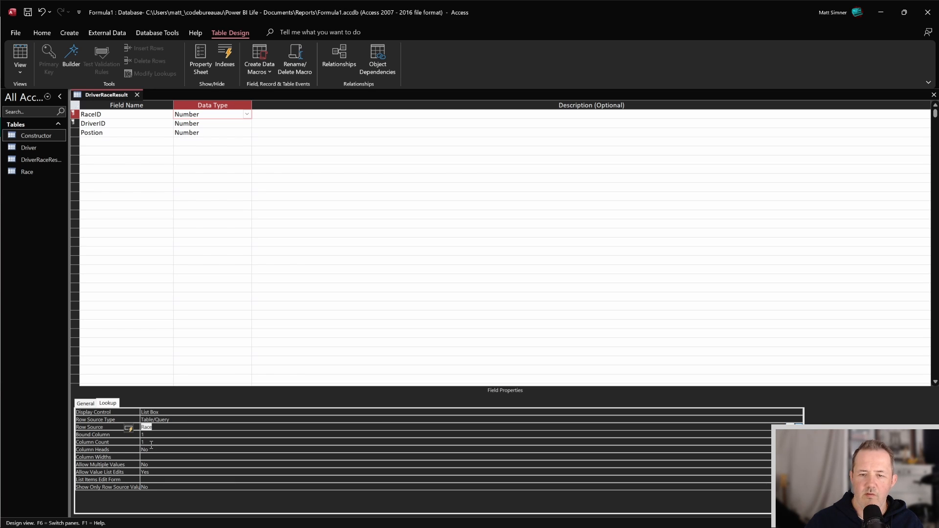
Set the RaceID lookup's column count to 2 and its column heads to Yes
{"action": "left_click", "coordinate": [109, 447]}
{"action": "left_click", "coordinate": [123, 441]}
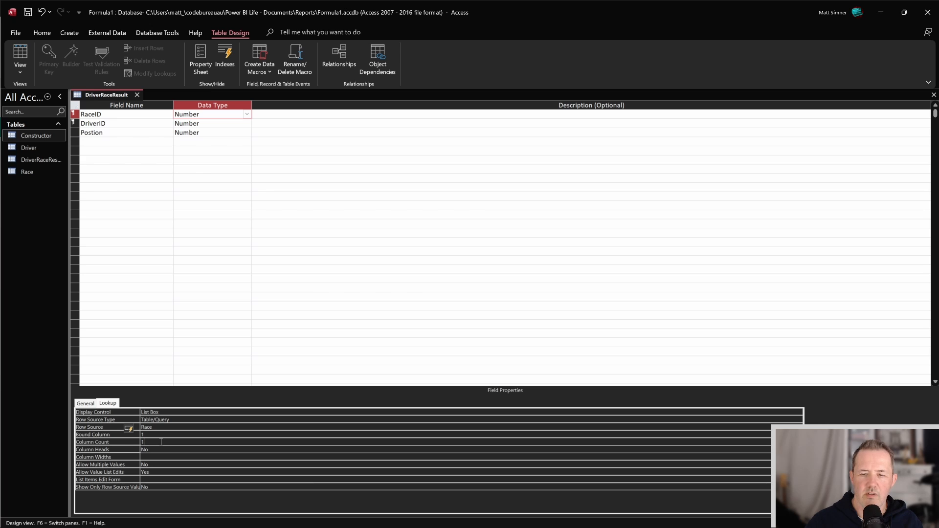
{"action": "type", "text": "2"}
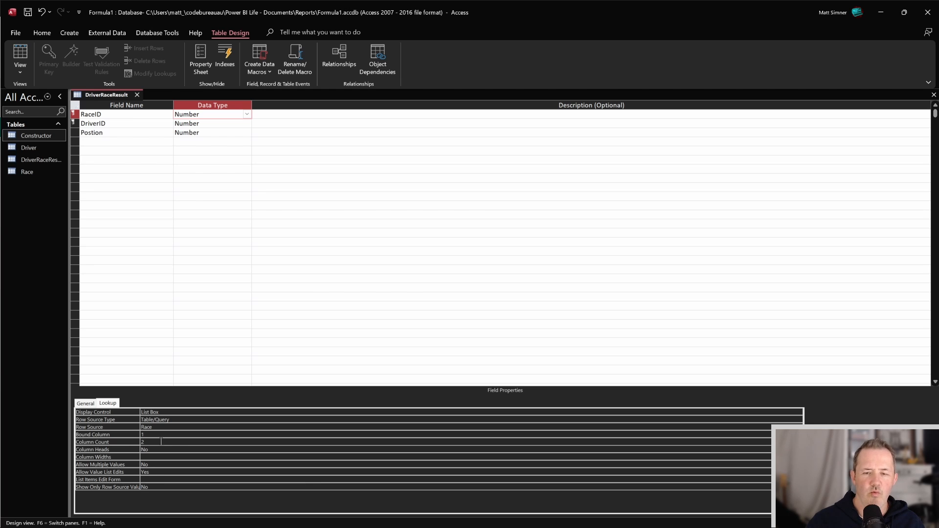
{"action": "double_click", "coordinate": [151, 449]}
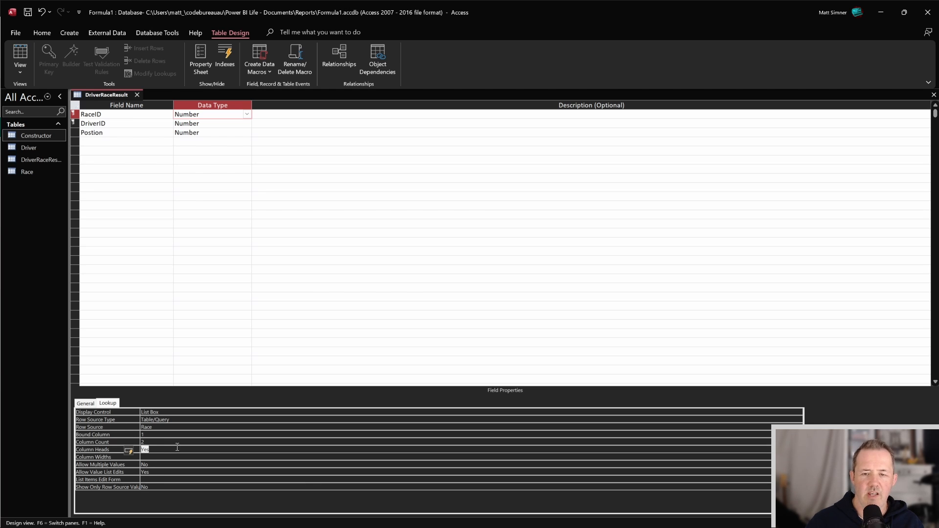
Set the DriverID field's lookup to a List Box display control with the Driver table as row source
{"action": "left_click", "coordinate": [236, 123]}
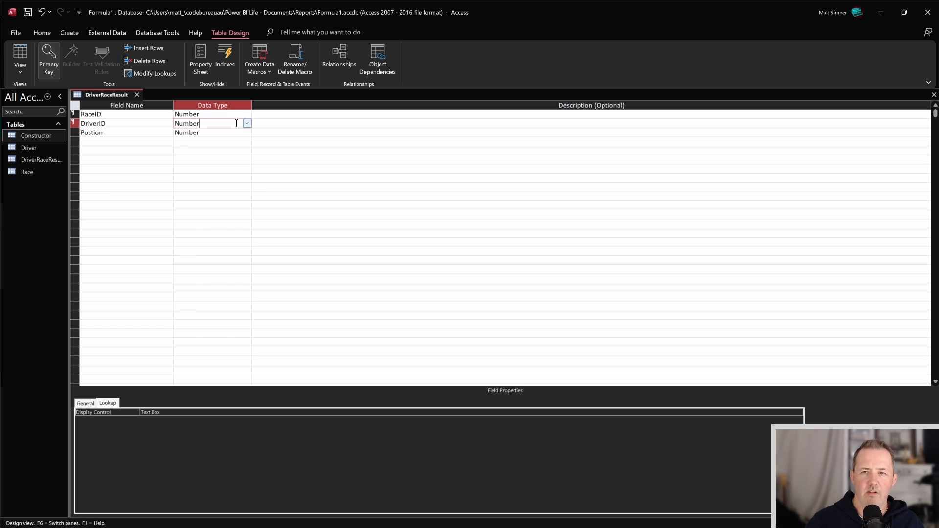
{"action": "left_click", "coordinate": [190, 412]}
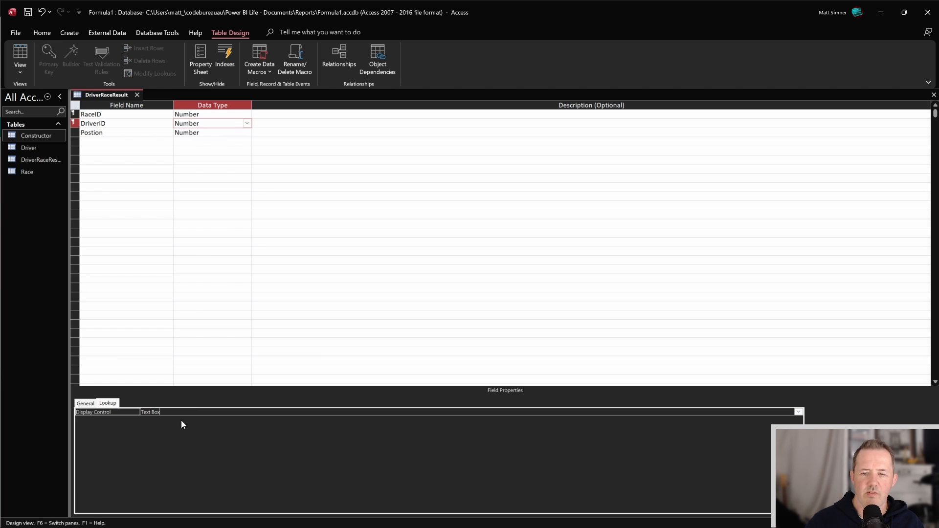
{"action": "left_click", "coordinate": [798, 412]}
{"action": "left_click", "coordinate": [332, 426]}
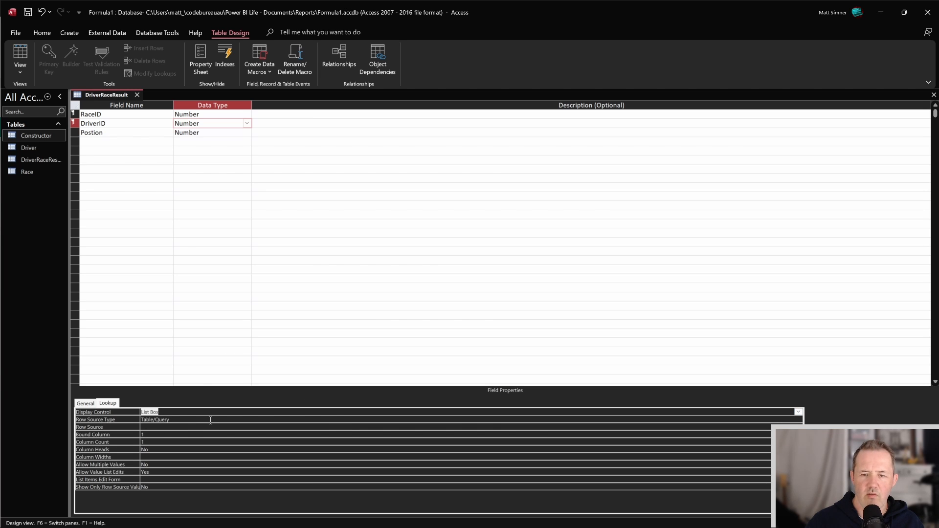
{"action": "left_click", "coordinate": [169, 429]}
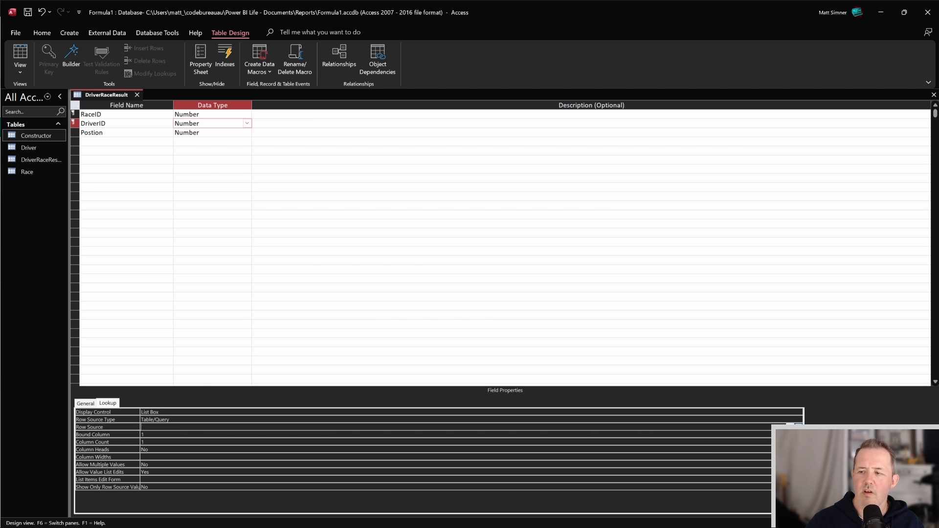
{"action": "left_click", "coordinate": [793, 425]}
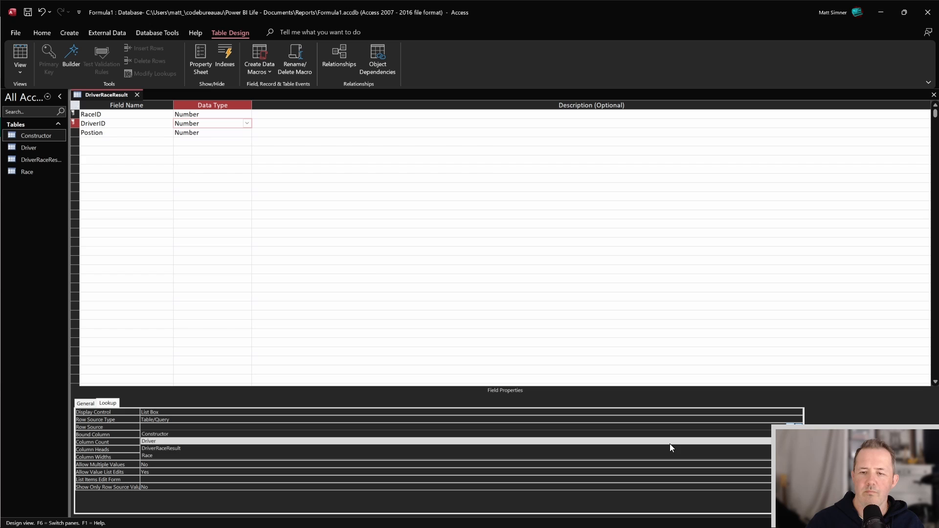
{"action": "left_click", "coordinate": [386, 442]}
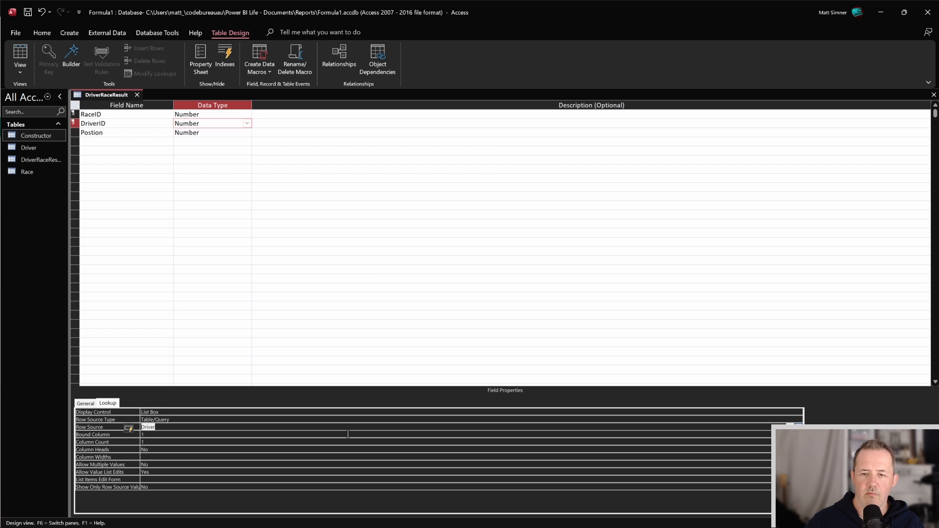
Set the DriverID lookup's column count to 2 and column heads to Yes, and save the table design
{"action": "double_click", "coordinate": [154, 442]}
{"action": "type", "text": "2"}
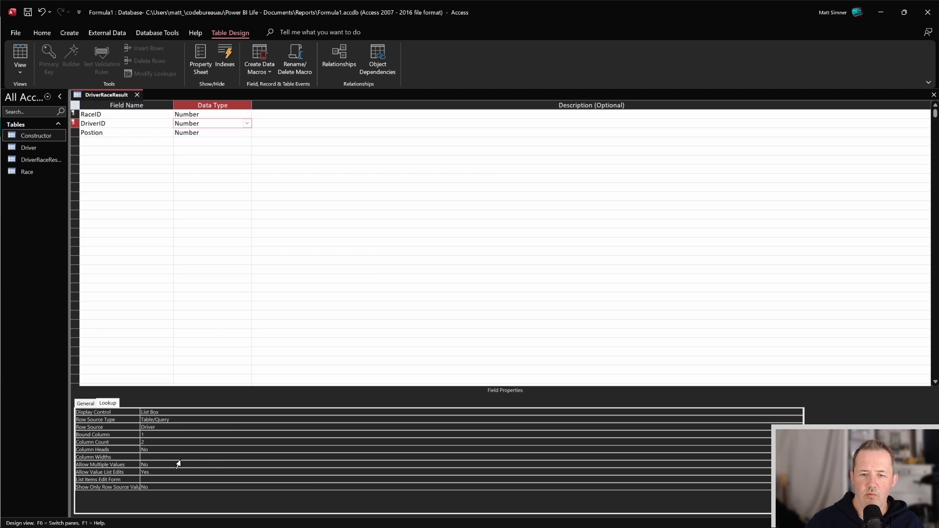
{"action": "double_click", "coordinate": [143, 450]}
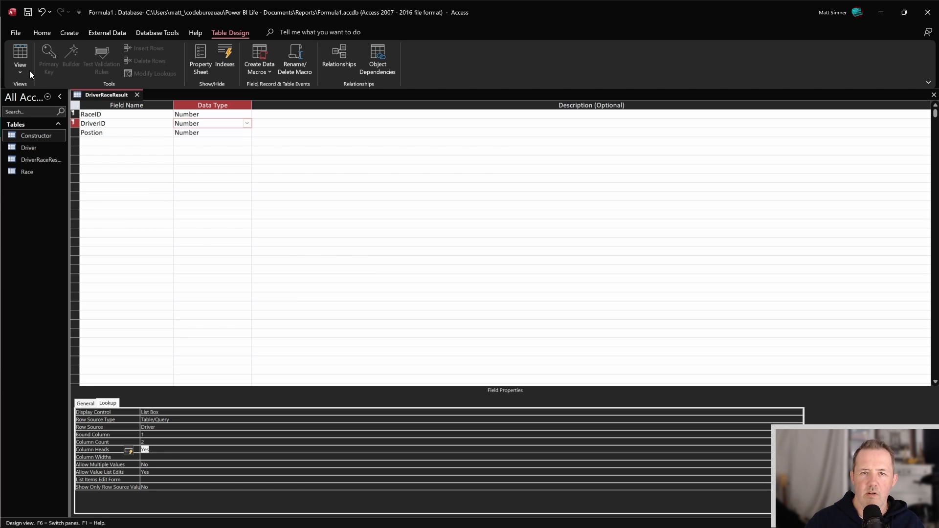
{"action": "left_click", "coordinate": [28, 13]}
Show the DriverRaceResult table as a datasheet and widen the RaceID, DriverID and Postion columns
{"action": "left_click", "coordinate": [20, 54]}
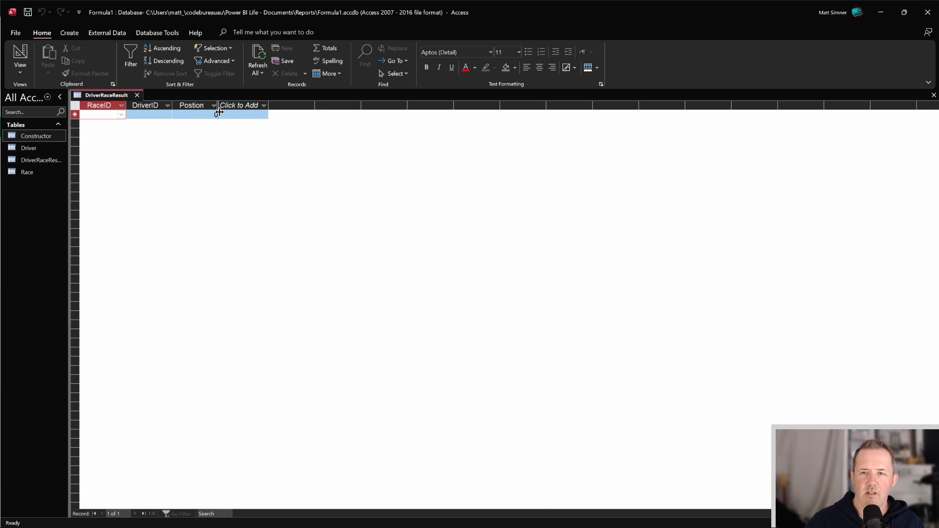
{"action": "left_click_drag", "start_coordinate": [174, 105], "coordinate": [219, 112]}
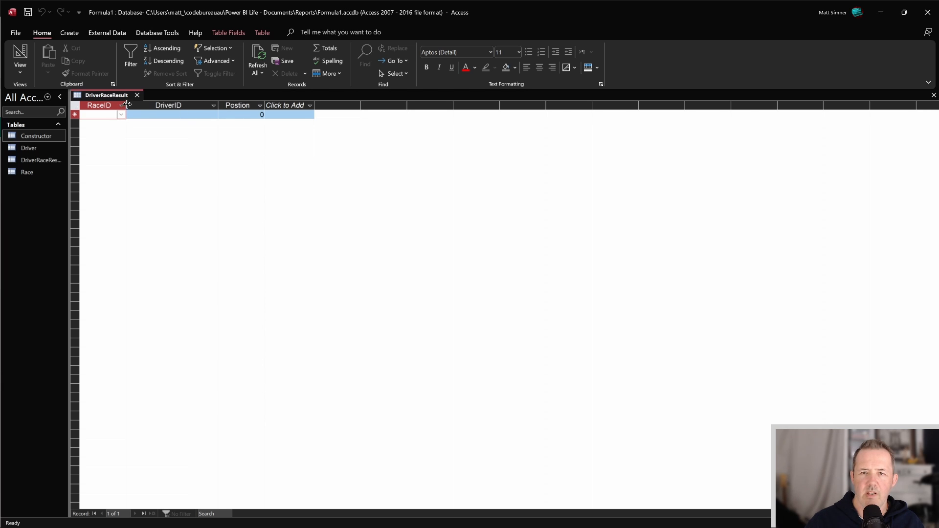
{"action": "left_click_drag", "start_coordinate": [126, 106], "coordinate": [198, 106]}
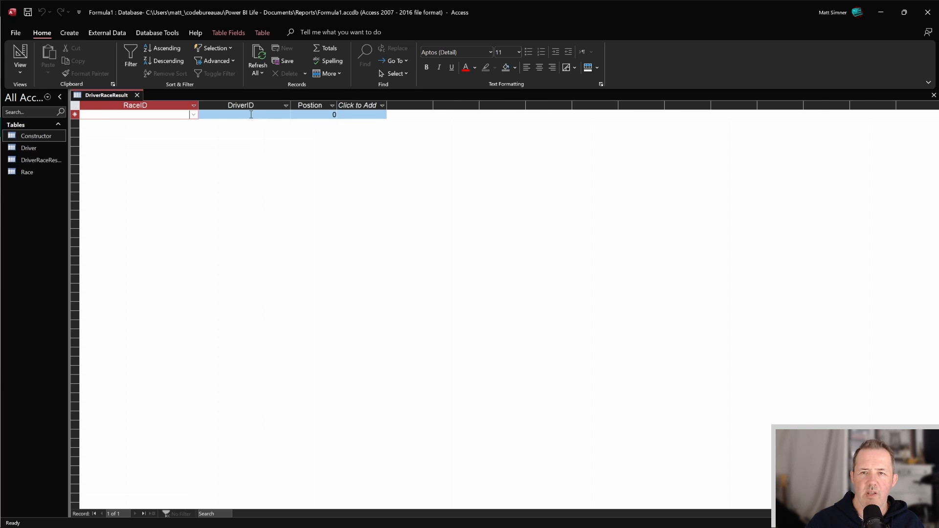
{"action": "left_click_drag", "start_coordinate": [291, 103], "coordinate": [374, 102]}
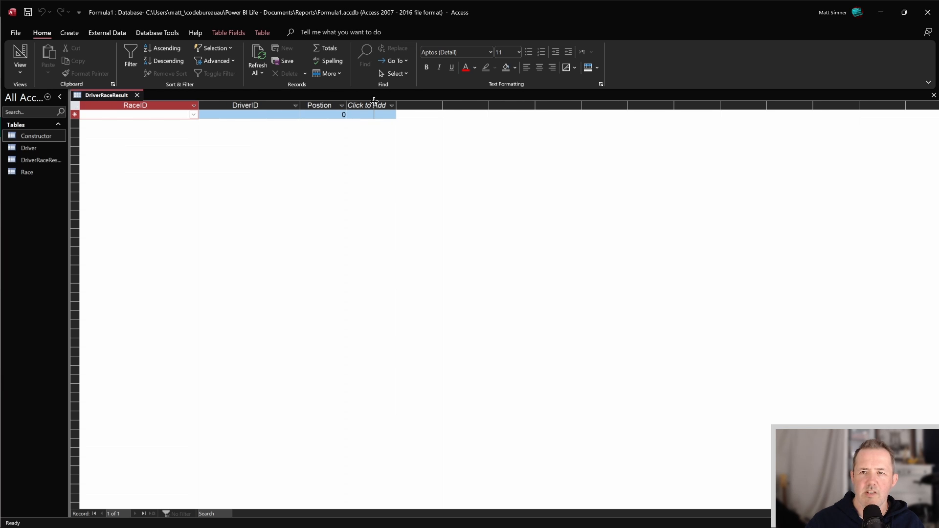
{"action": "left_click", "coordinate": [420, 105]}
{"action": "left_click", "coordinate": [570, 183]}
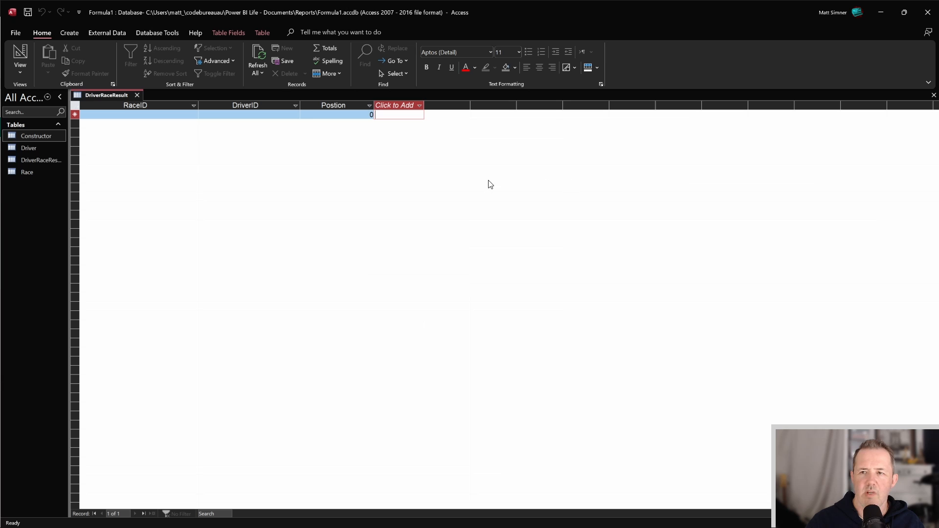
Enter the first result record with RaceID 1, DriverID 1 and Postion 1
{"action": "left_click", "coordinate": [192, 114]}
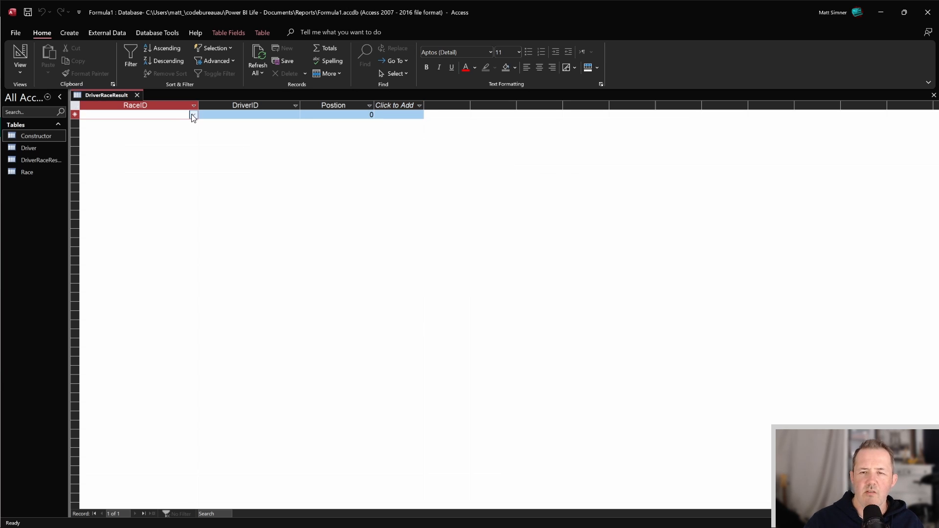
{"action": "left_click", "coordinate": [194, 116]}
{"action": "left_click", "coordinate": [164, 132]}
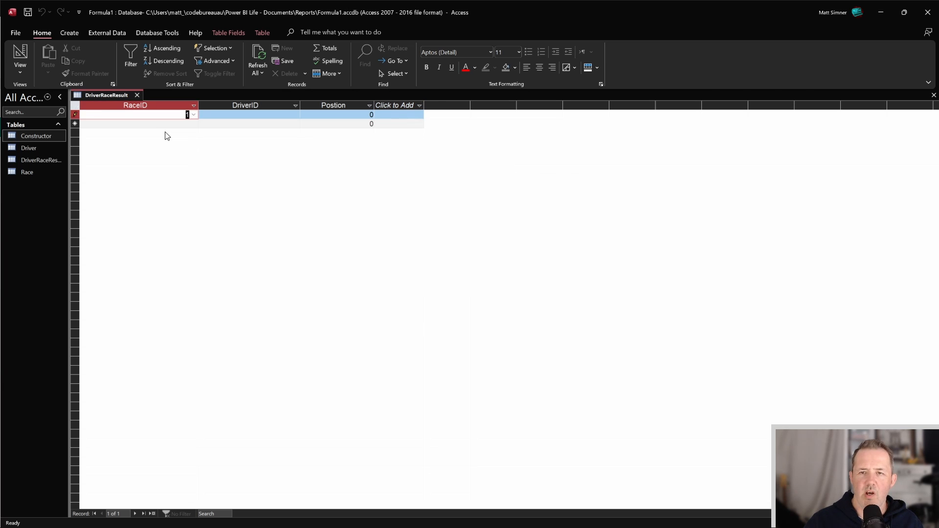
{"action": "left_click", "coordinate": [273, 116]}
{"action": "left_click", "coordinate": [296, 115]}
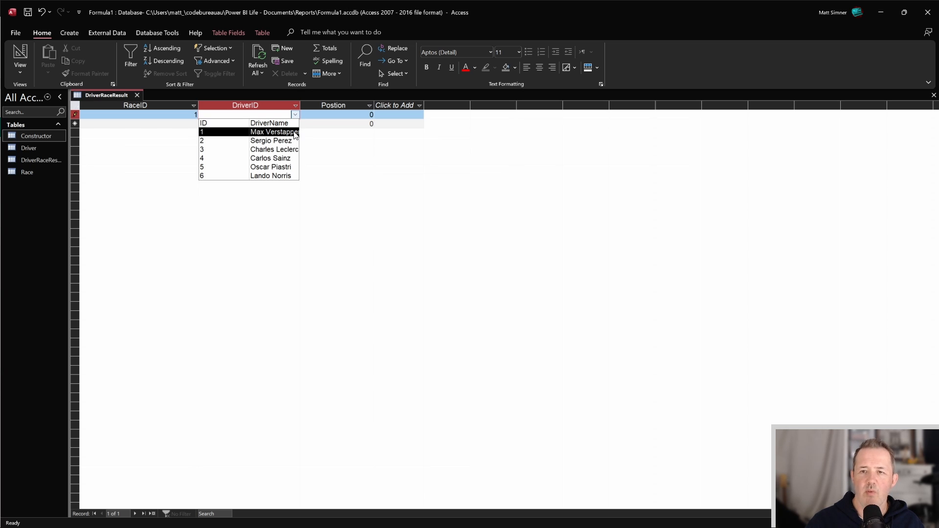
{"action": "left_click", "coordinate": [295, 135]}
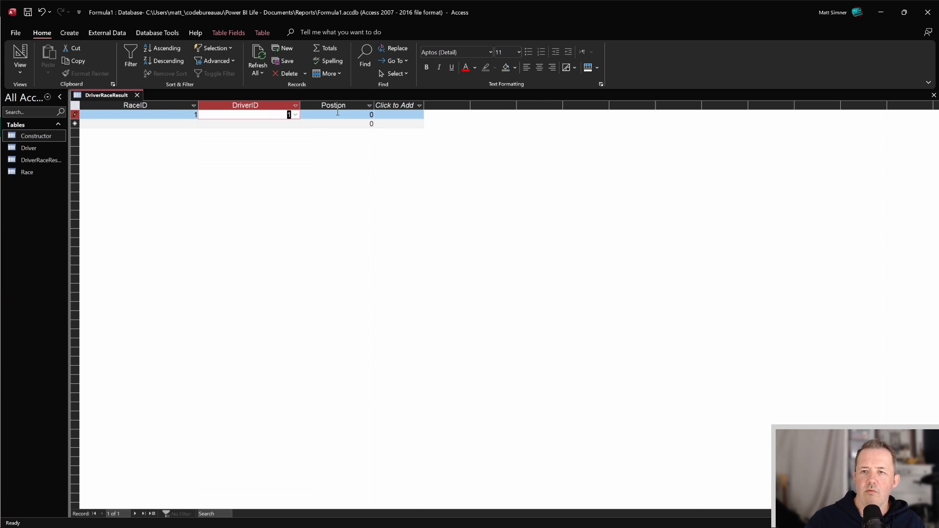
{"action": "left_click_drag", "start_coordinate": [357, 113], "coordinate": [375, 114]}
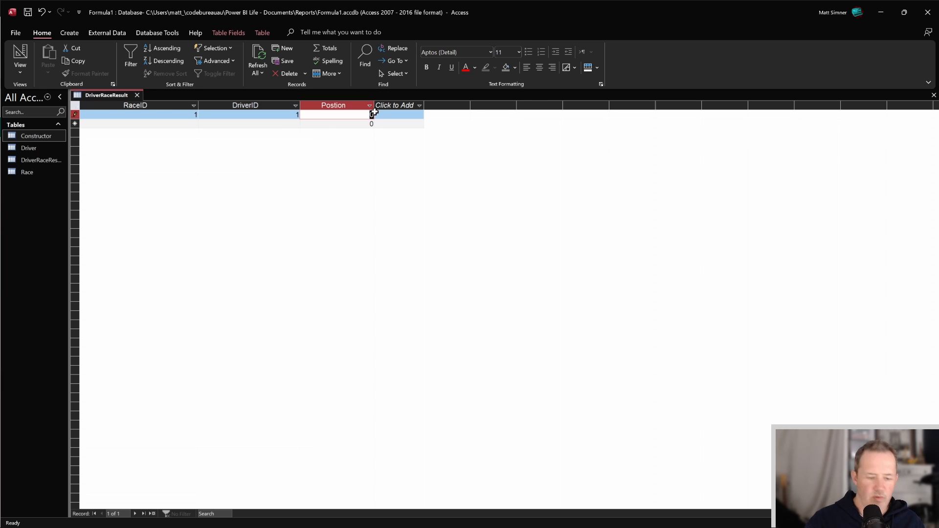
{"action": "type", "text": "1"}
Add a second result record with RaceID 1, DriverID 2 and Postion 2
{"action": "left_click", "coordinate": [189, 123]}
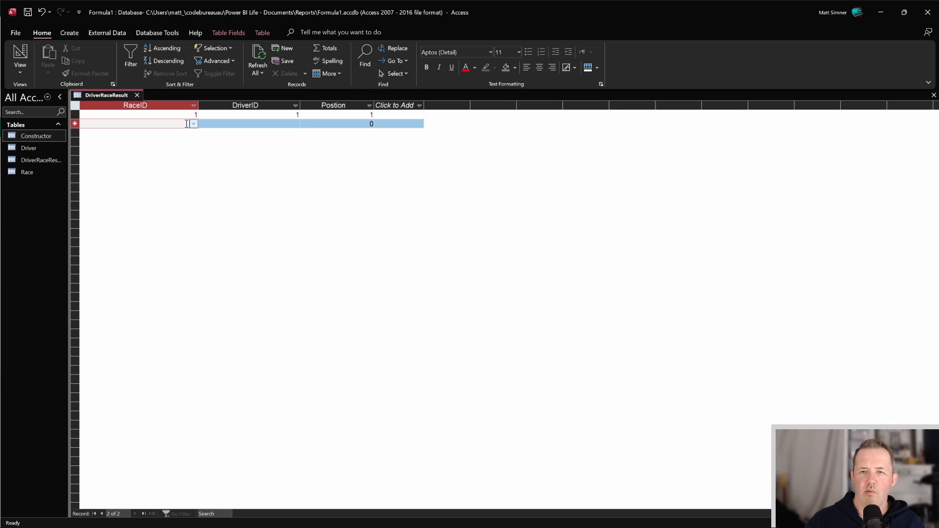
{"action": "left_click", "coordinate": [194, 124]}
{"action": "left_click", "coordinate": [175, 141]}
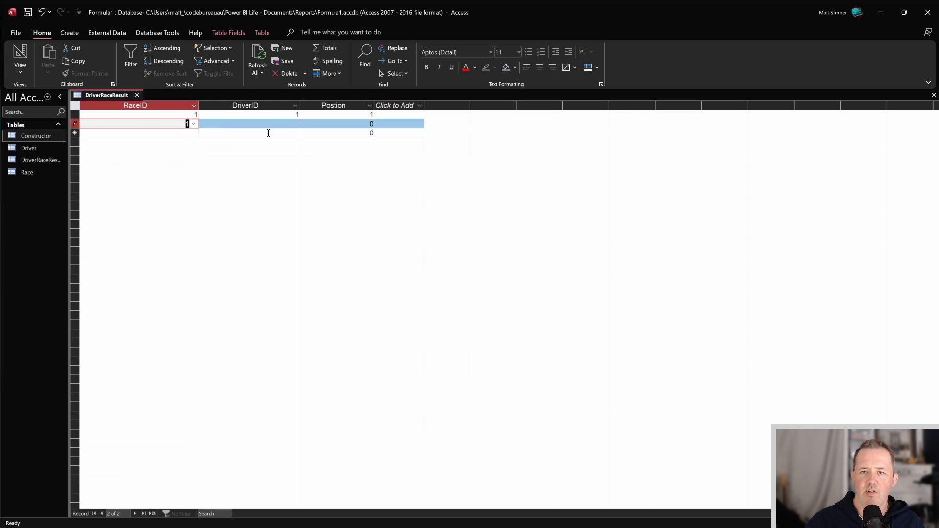
{"action": "left_click", "coordinate": [289, 124]}
{"action": "left_click", "coordinate": [295, 124]}
{"action": "left_click", "coordinate": [269, 150]}
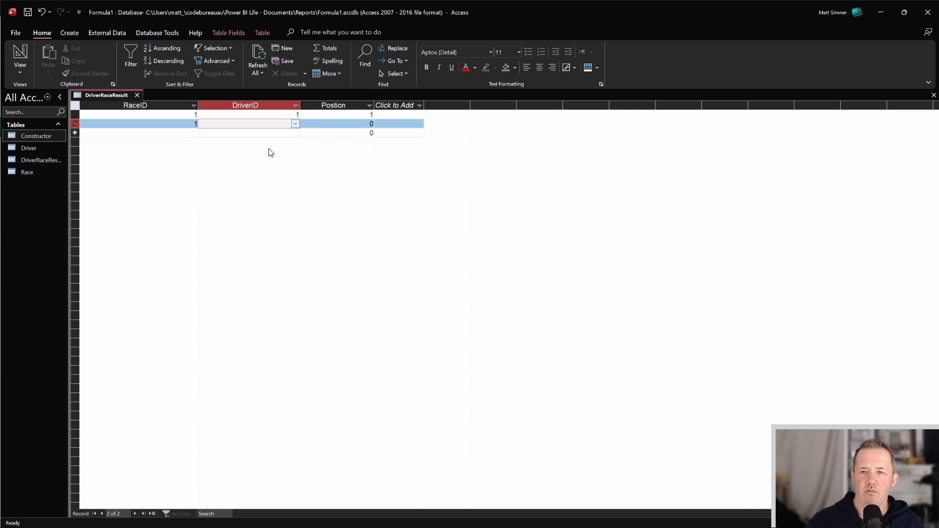
{"action": "left_click", "coordinate": [359, 125]}
{"action": "type", "text": "2"}
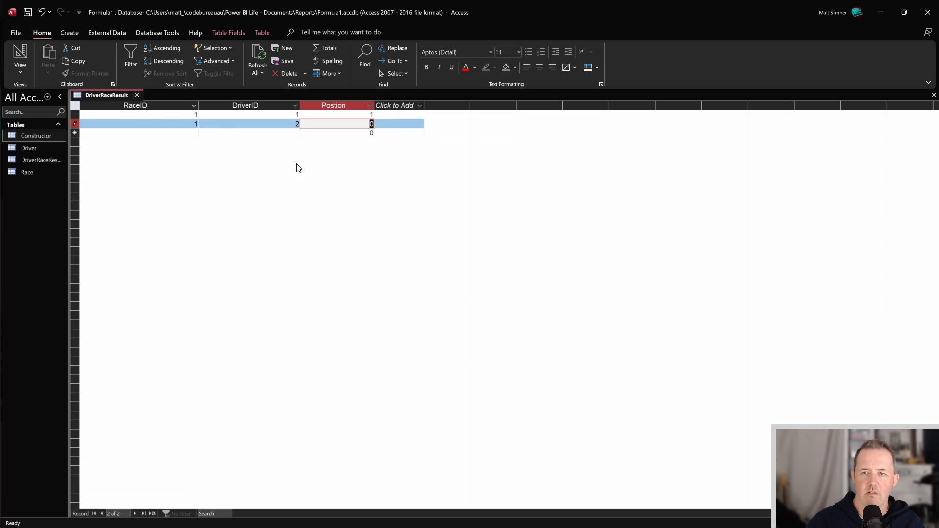
{"action": "key", "text": "Tab"}
{"action": "key", "text": "Tab"}
Consult the 2024 Bahrain race result in the browser and add a record with RaceID 1, DriverID 4 and Postion 3 in Access
{"action": "key", "text": "alt+Tab"}
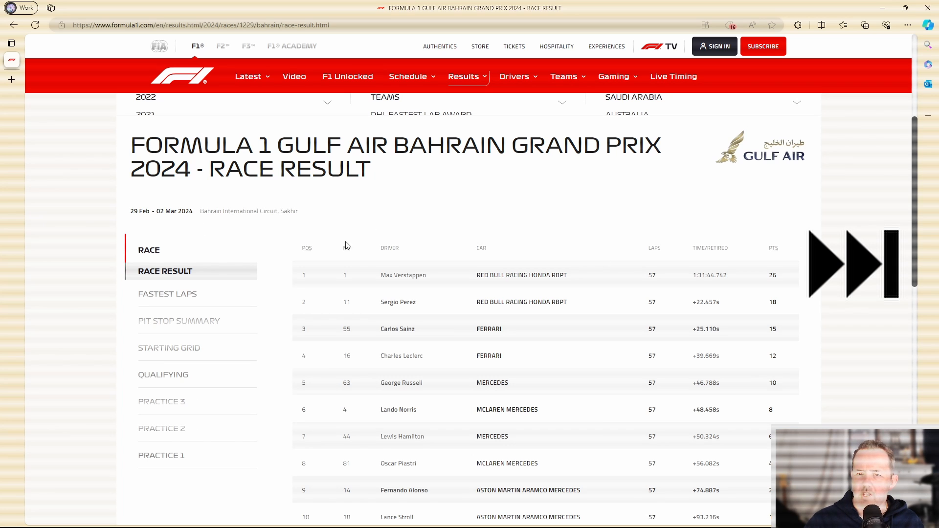
{"action": "left_click_drag", "start_coordinate": [913, 247], "coordinate": [914, 276]}
{"action": "key", "text": "alt+Tab"}
{"action": "left_click", "coordinate": [194, 133]}
{"action": "left_click", "coordinate": [175, 151]}
{"action": "left_click", "coordinate": [295, 133]}
{"action": "left_click", "coordinate": [272, 177]}
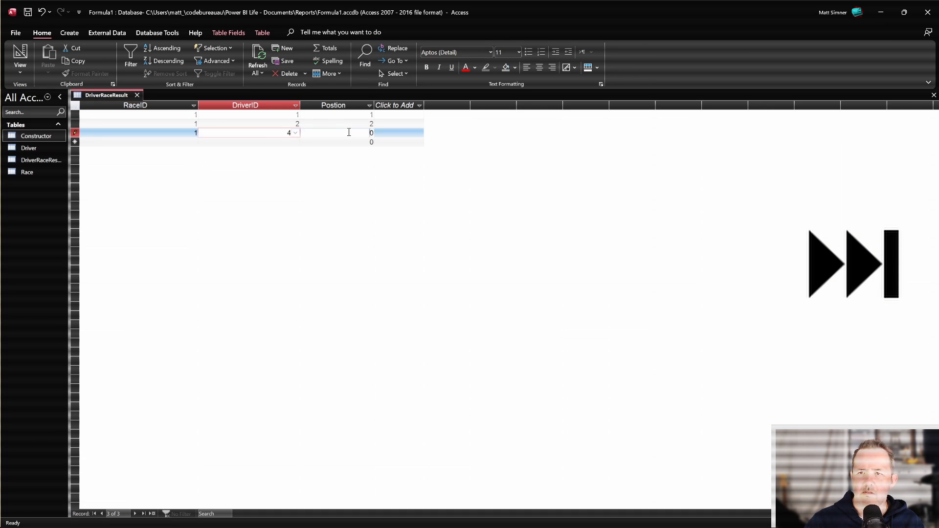
{"action": "left_click", "coordinate": [359, 133]}
{"action": "type", "text": "3"}
{"action": "key", "text": "Tab"}
{"action": "key", "text": "Tab"}
Add a fourth result record with RaceID 1, DriverID 3 and Postion 4
{"action": "left_click", "coordinate": [194, 142]}
{"action": "left_click", "coordinate": [184, 160]}
{"action": "left_click", "coordinate": [296, 142]}
Switch to the browser and open the 2024 Saudi Arabia race result on the Formula 1 site
{"action": "key", "text": "alt+Tab"}
{"action": "left_click_drag", "start_coordinate": [913, 275], "coordinate": [914, 142]}
{"action": "right_click", "coordinate": [914, 142]}
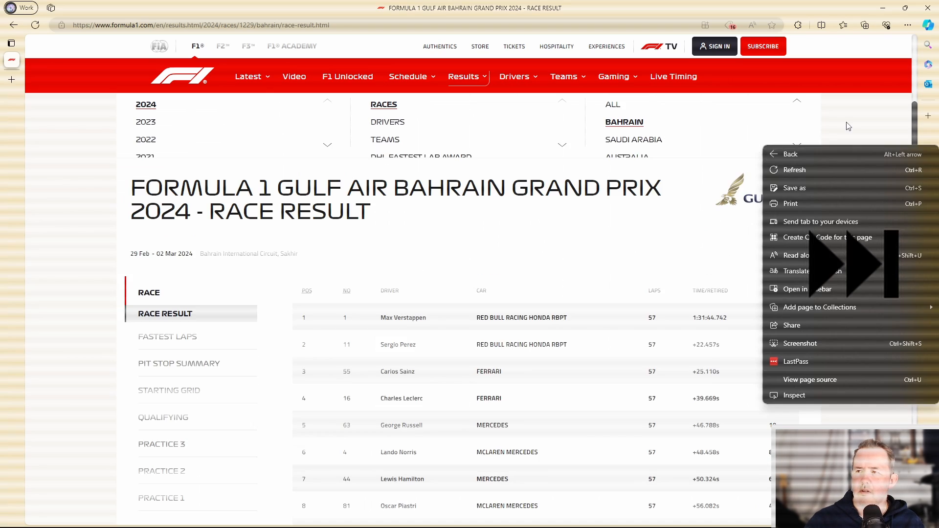
{"action": "left_click", "coordinate": [633, 139]}
Switch back to Access and add RaceID 2 records for DriverID 1 with Postion 1 and DriverID 2 with Postion 2
{"action": "key", "text": "alt+Tab"}
{"action": "left_click", "coordinate": [192, 152]}
{"action": "left_click", "coordinate": [170, 178]}
{"action": "right_click", "coordinate": [170, 181]}
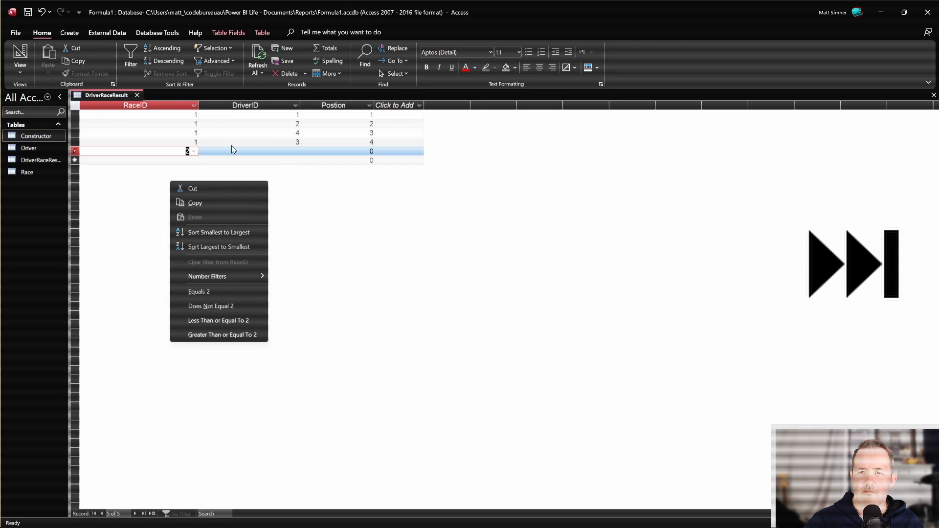
{"action": "left_click", "coordinate": [295, 151]}
{"action": "left_click", "coordinate": [272, 167]}
{"action": "left_click_drag", "start_coordinate": [362, 150], "coordinate": [375, 179]}
{"action": "type", "text": "1"}
{"action": "left_click", "coordinate": [193, 160]}
{"action": "type", "text": "2"}
Add RaceID 2 records for DriverID 3 with Postion 3 and DriverID 5 with Postion 4
{"action": "left_click", "coordinate": [194, 170]}
{"action": "left_click", "coordinate": [176, 195]}
{"action": "left_click", "coordinate": [295, 170]}
{"action": "left_click", "coordinate": [275, 204]}
{"action": "type", "text": "3"}
{"action": "left_click", "coordinate": [194, 179]}
{"action": "left_click", "coordinate": [176, 202]}
{"action": "left_click", "coordinate": [296, 179]}
{"action": "left_click", "coordinate": [274, 238]}
{"action": "type", "text": "4"}
Add a result record with RaceID 3, DriverID 4 and Postion 1
{"action": "left_click", "coordinate": [193, 188]}
{"action": "left_click", "coordinate": [177, 223]}
{"action": "left_click", "coordinate": [295, 188]}
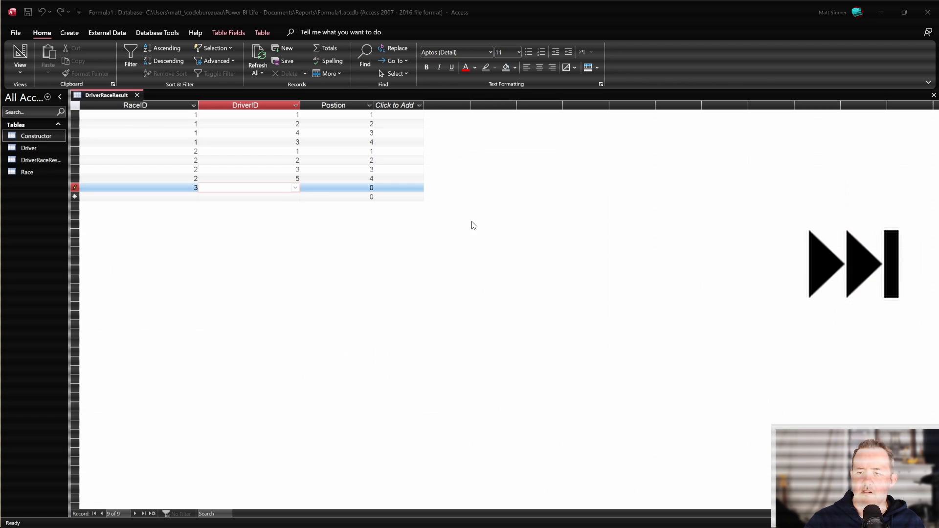
{"action": "left_click", "coordinate": [295, 188]}
{"action": "left_click", "coordinate": [273, 231]}
{"action": "type", "text": "1"}
Add a result record with RaceID 3, DriverID 3 and Postion 2
{"action": "left_click", "coordinate": [193, 197]}
{"action": "left_click_drag", "start_coordinate": [363, 188], "coordinate": [374, 215]}
{"action": "left_click", "coordinate": [177, 232]}
{"action": "left_click", "coordinate": [296, 197]}
{"action": "left_click", "coordinate": [274, 232]}
{"action": "type", "text": "2"}
Add a result record with RaceID 3, DriverID 6 and Postion 3, checking the race result in the browser
{"action": "left_click", "coordinate": [194, 206]}
{"action": "key", "text": "alt+Tab"}
{"action": "key", "text": "alt+Tab"}
{"action": "left_click", "coordinate": [193, 206]}
{"action": "left_click", "coordinate": [176, 241]}
{"action": "left_click", "coordinate": [295, 206]}
{"action": "left_click", "coordinate": [274, 268]}
{"action": "type", "text": "3"}
Start another result record with RaceID 3 and DriverID 5, clearing its Postion value
{"action": "left_click", "coordinate": [194, 216]}
{"action": "left_click", "coordinate": [177, 249]}
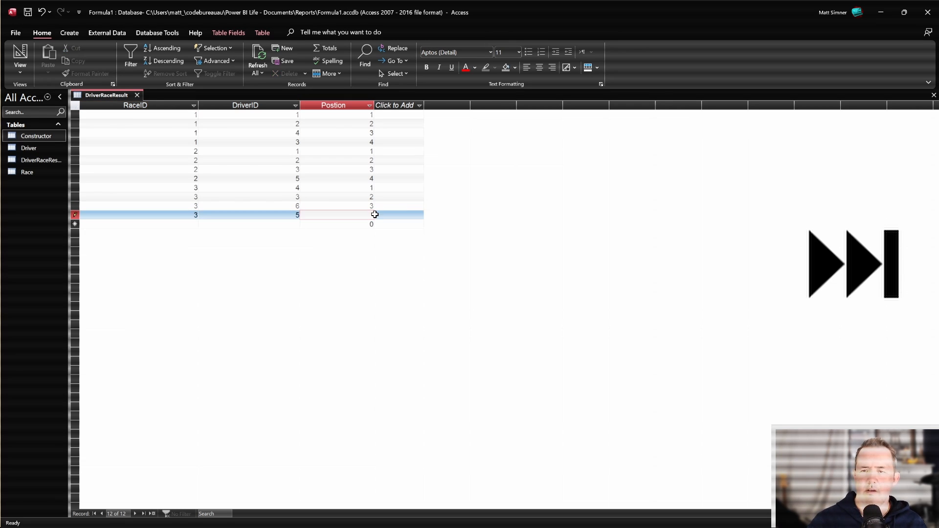
{"action": "key", "text": "BackSpace"}
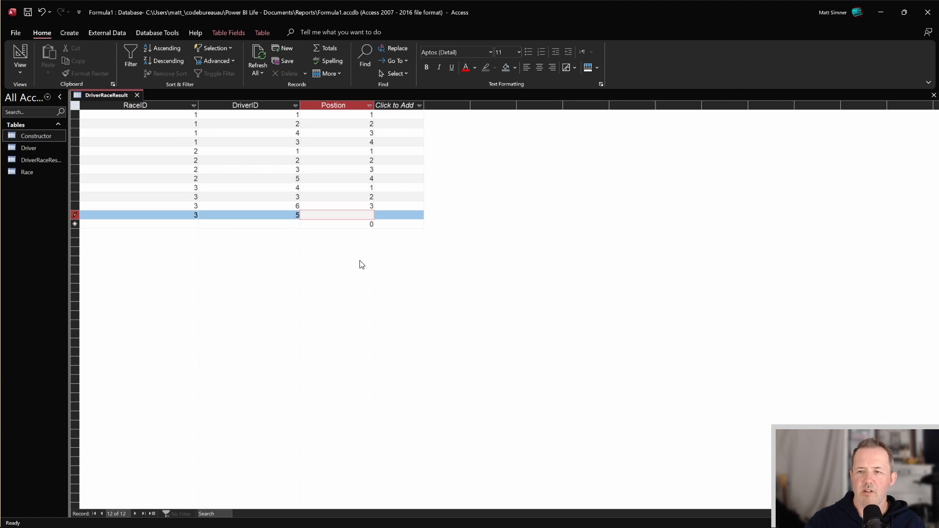
Delete the result record with RaceID 3 and DriverID 5
{"action": "left_click", "coordinate": [73, 213]}
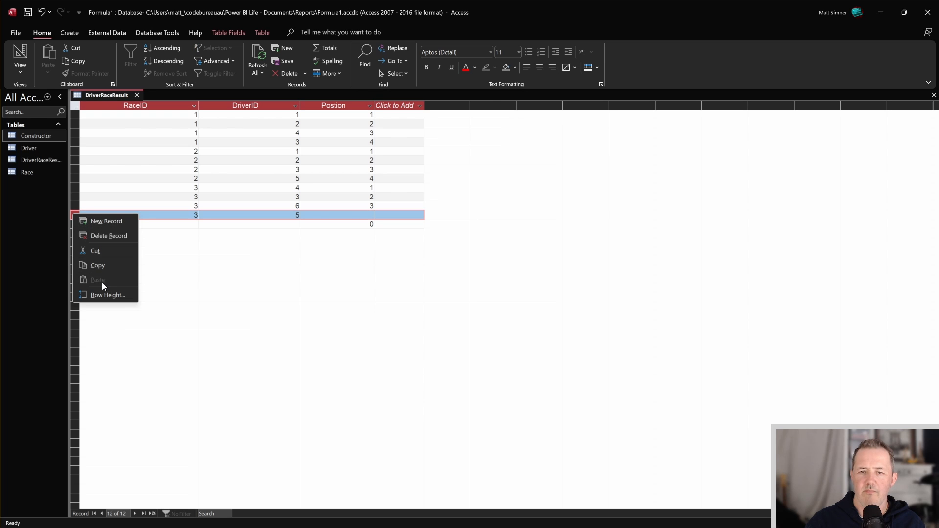
{"action": "left_click", "coordinate": [102, 235]}
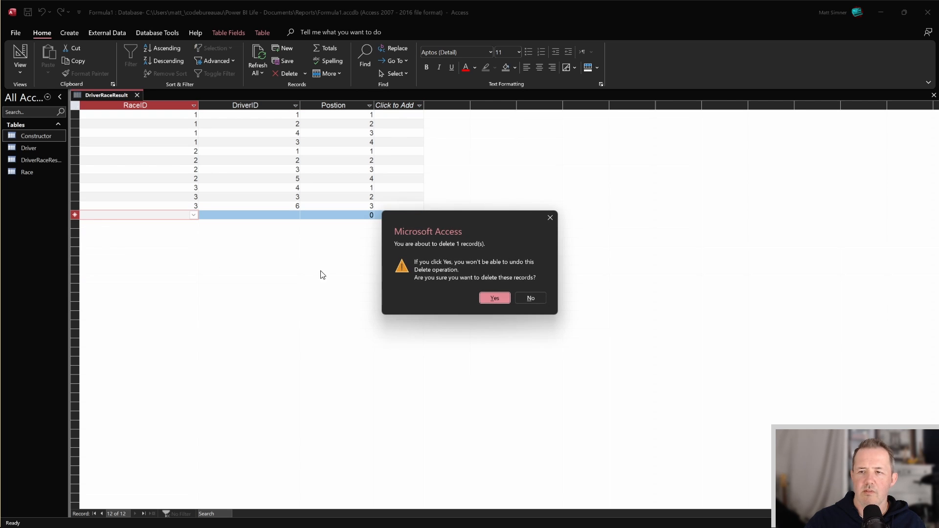
{"action": "left_click", "coordinate": [491, 299]}
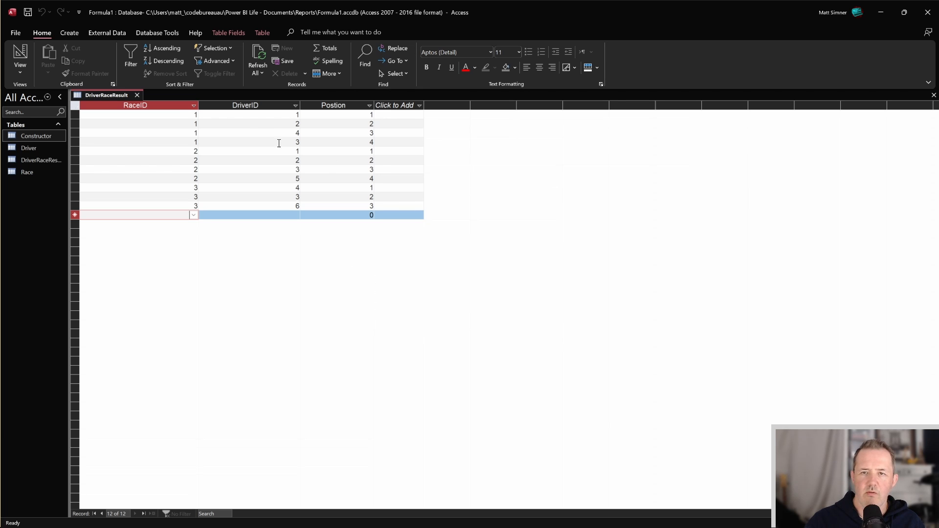
Close the DriverRaceResult table, saving its layout changes, and switch to Power BI Desktop
{"action": "left_click", "coordinate": [139, 95]}
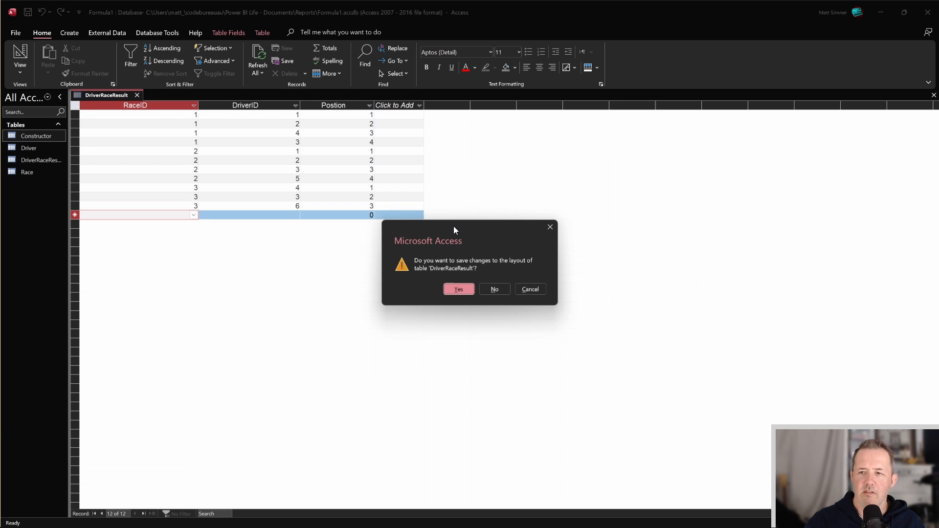
{"action": "left_click", "coordinate": [458, 289]}
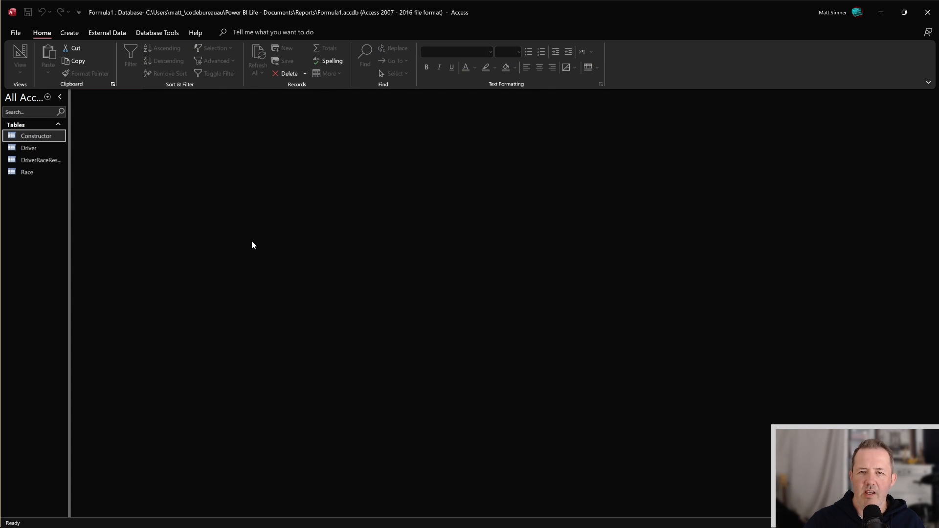
{"action": "key", "text": "alt+Tab"}
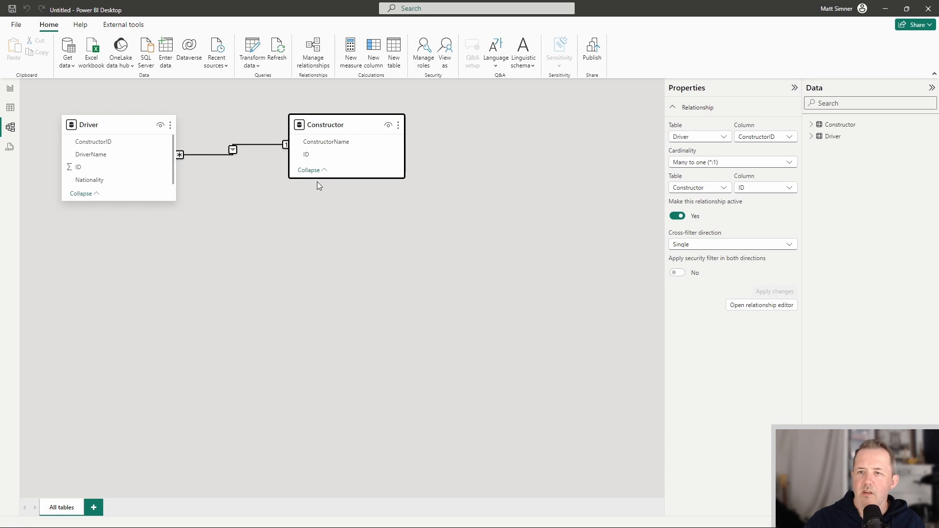
Open the Driver table's query for editing and place the Power Query Editor window fully in view
{"action": "left_click", "coordinate": [586, 196]}
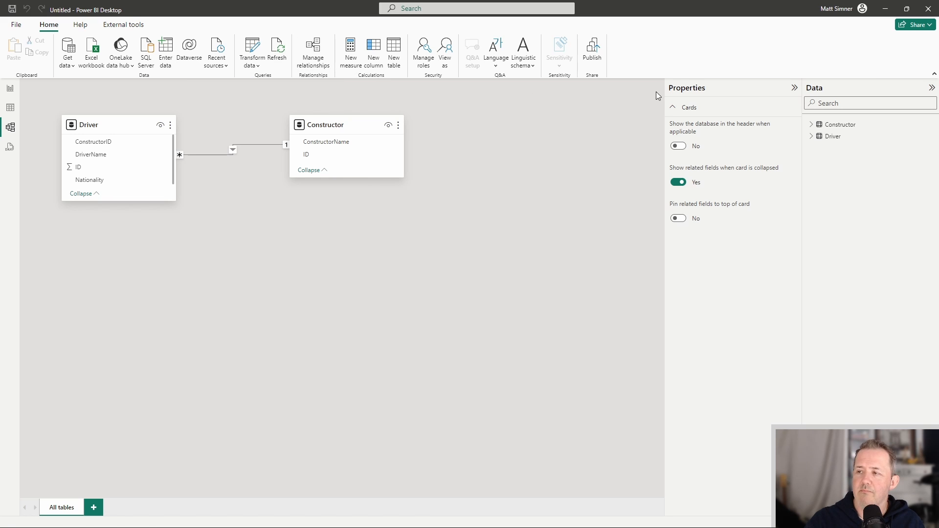
{"action": "left_click", "coordinate": [934, 140]}
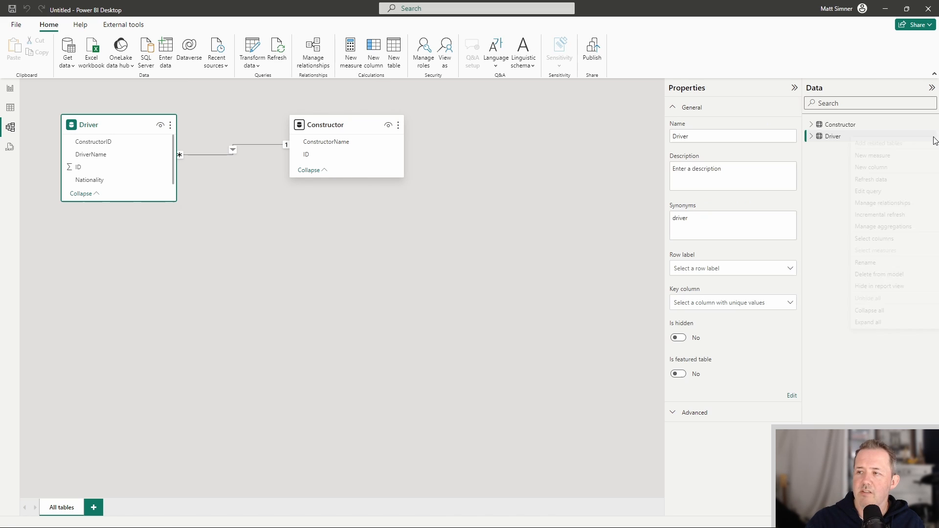
{"action": "left_click", "coordinate": [886, 191]}
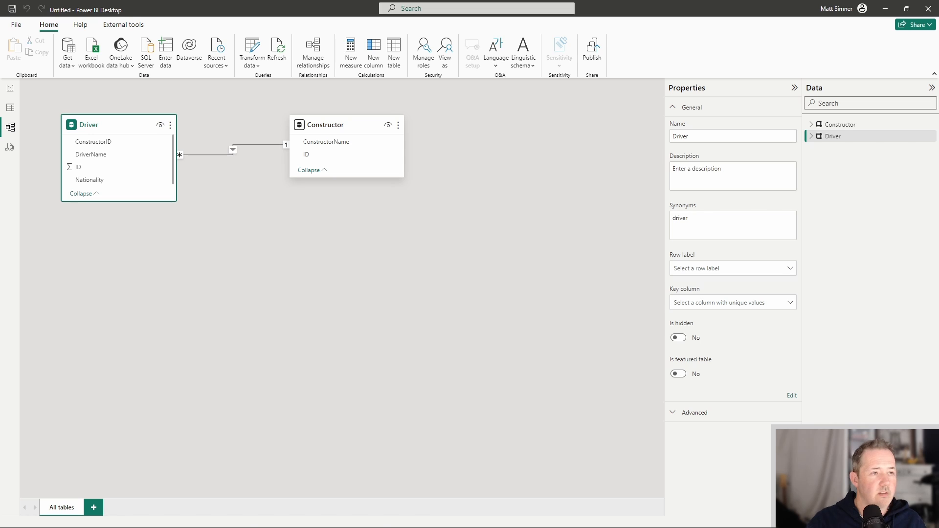
{"action": "left_click_drag", "start_coordinate": [0, 42], "coordinate": [526, 50]}
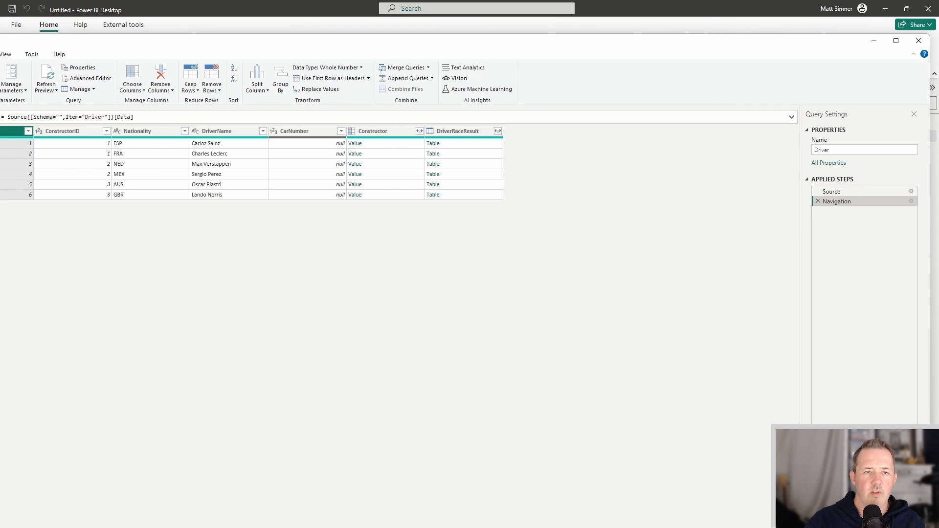
{"action": "left_click_drag", "start_coordinate": [0, 107], "coordinate": [165, 105]}
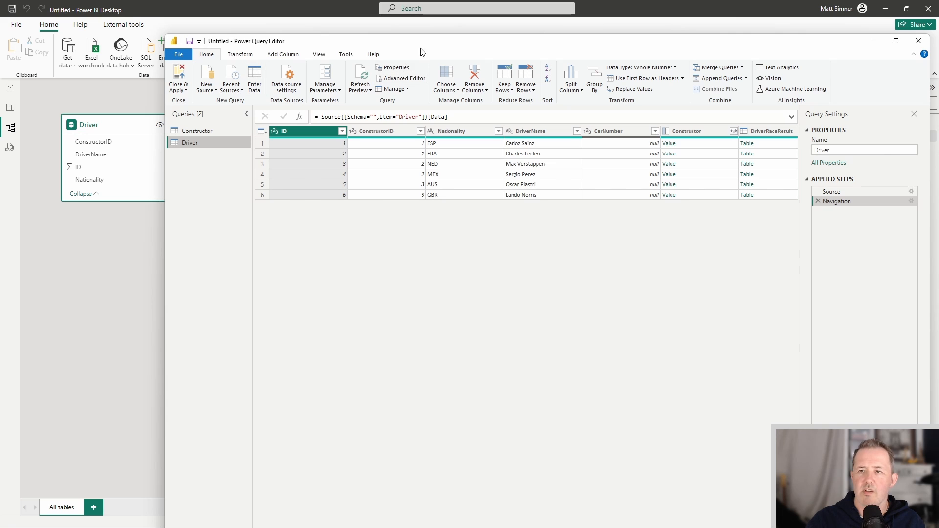
{"action": "left_click_drag", "start_coordinate": [429, 48], "coordinate": [358, 35]}
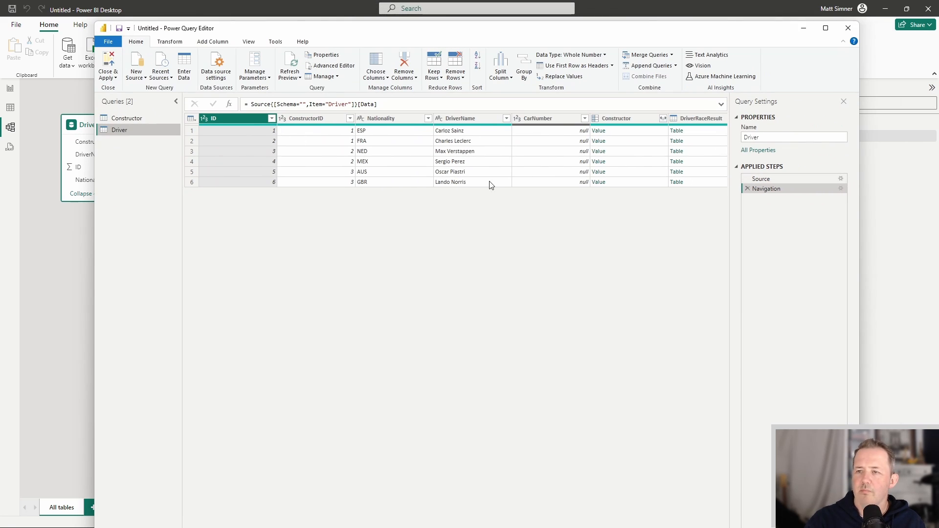
Duplicate the Driver query, and duplicate that copy once more
{"action": "right_click", "coordinate": [140, 132]}
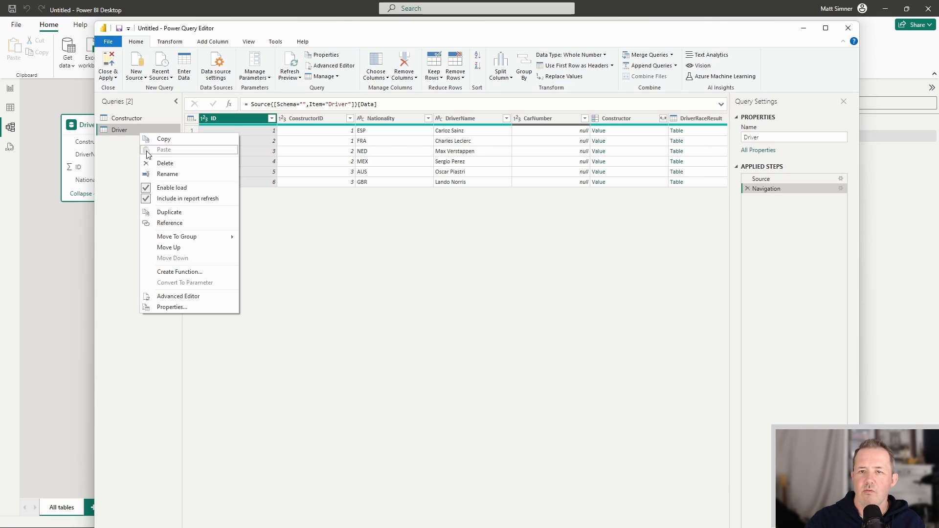
{"action": "left_click", "coordinate": [167, 212]}
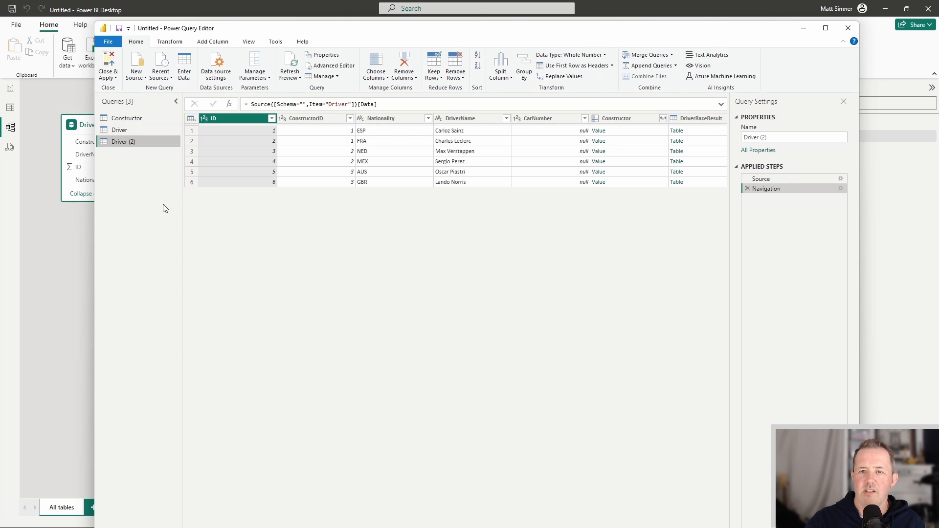
{"action": "right_click", "coordinate": [127, 145]}
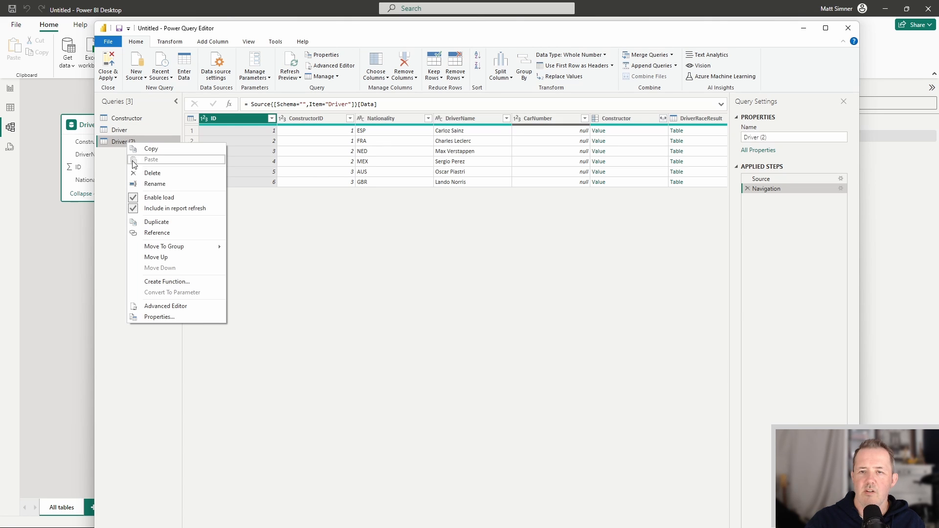
{"action": "left_click", "coordinate": [152, 223]}
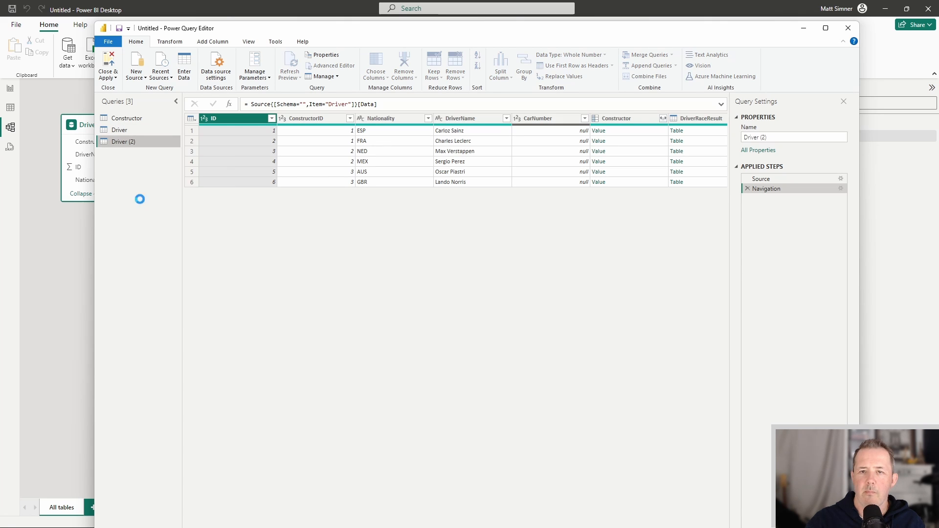
Rename the Driver (2) query as Race and the Driver (3) query as DriverRaceResult
{"action": "double_click", "coordinate": [139, 141]}
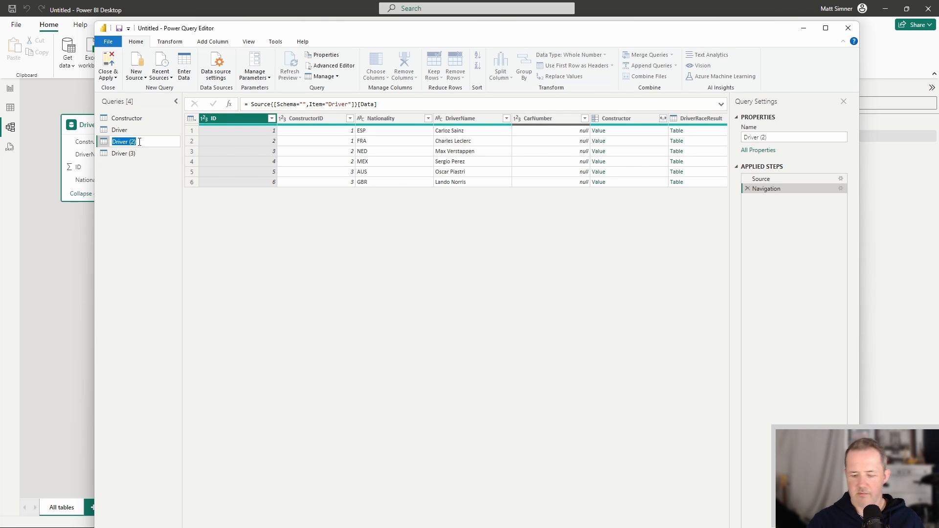
{"action": "type", "text": "Race"}
{"action": "key", "text": "Return"}
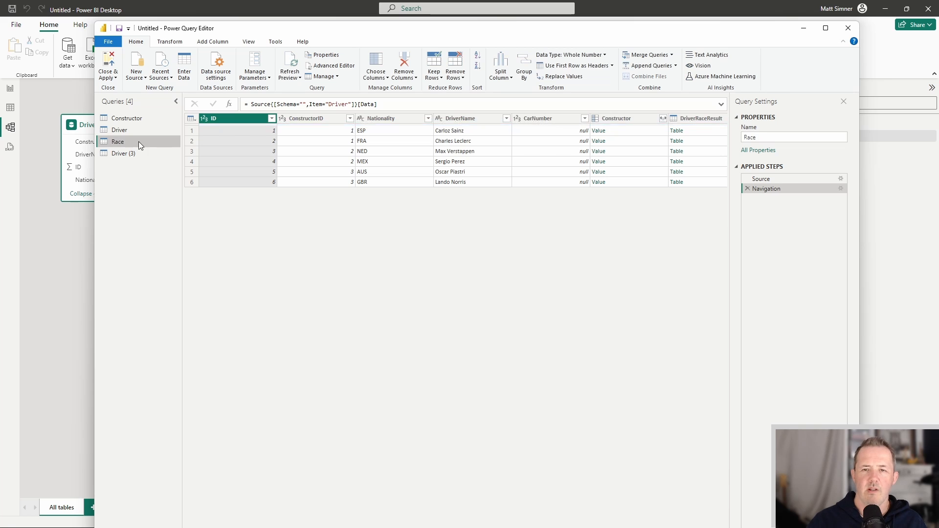
{"action": "double_click", "coordinate": [137, 156]}
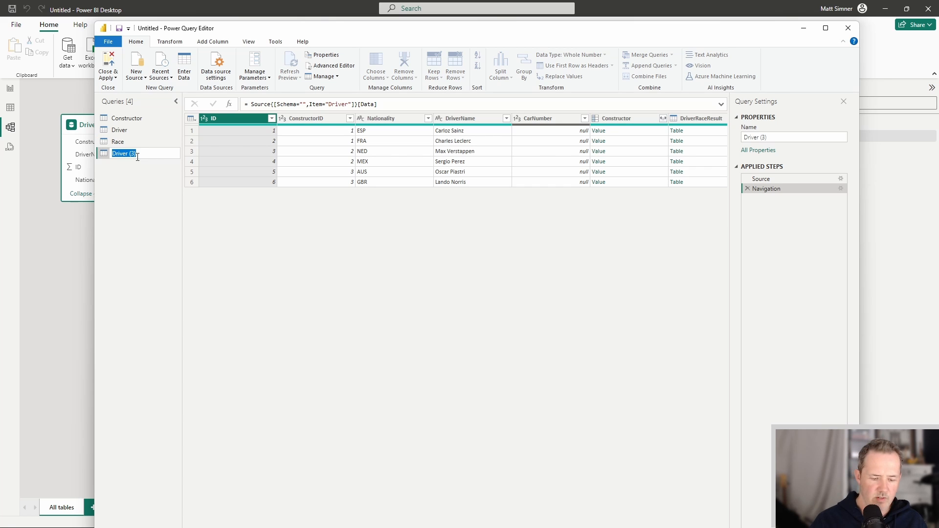
{"action": "type", "text": "Dri"}
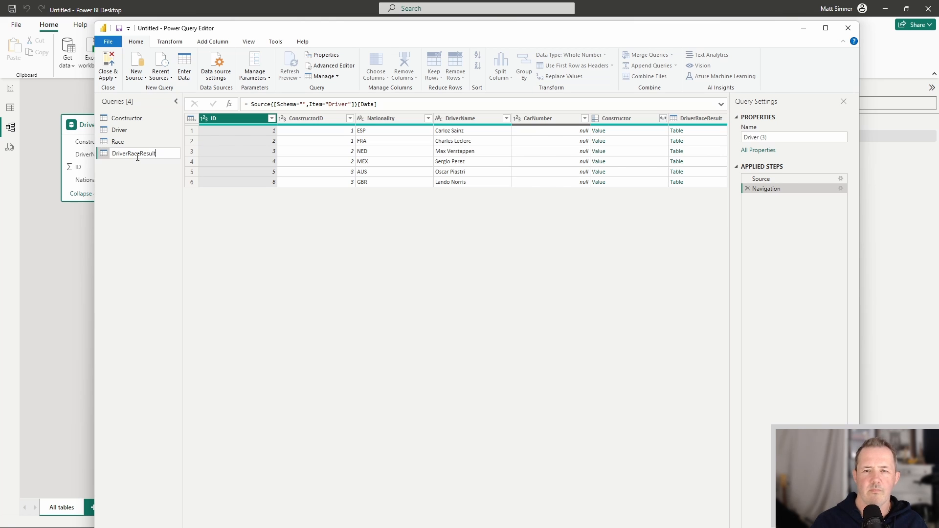
{"action": "key", "text": "Return"}
Refresh the Race query's preview and change its Navigation step to the Race table of Formula1.accdb
{"action": "left_click", "coordinate": [137, 142]}
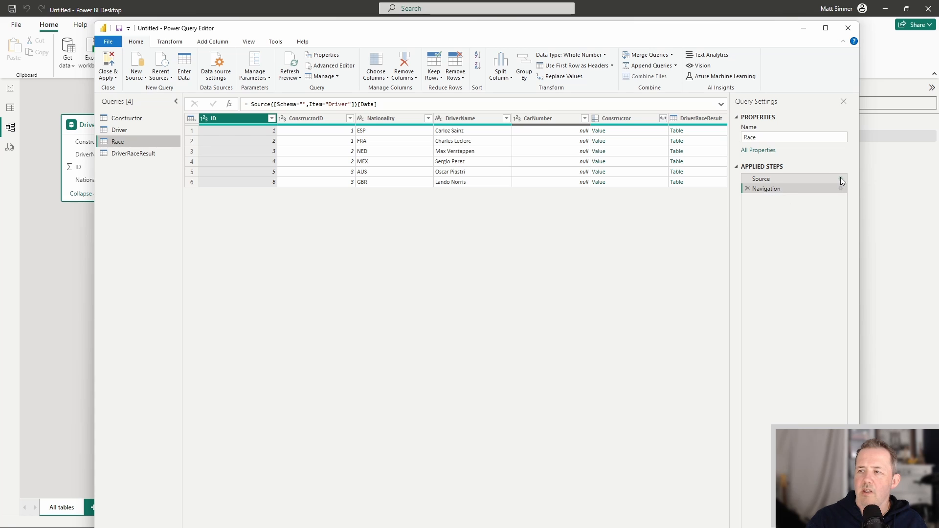
{"action": "left_click", "coordinate": [293, 64]}
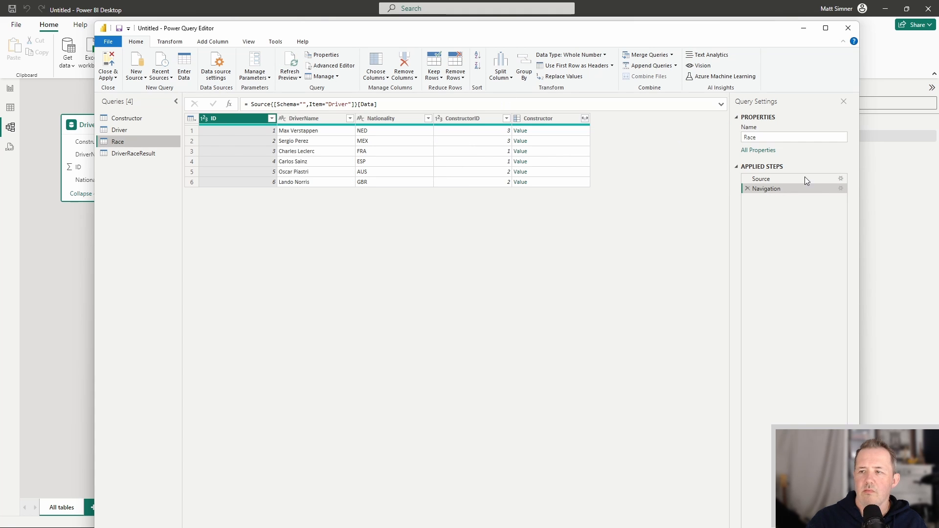
{"action": "left_click", "coordinate": [841, 187]}
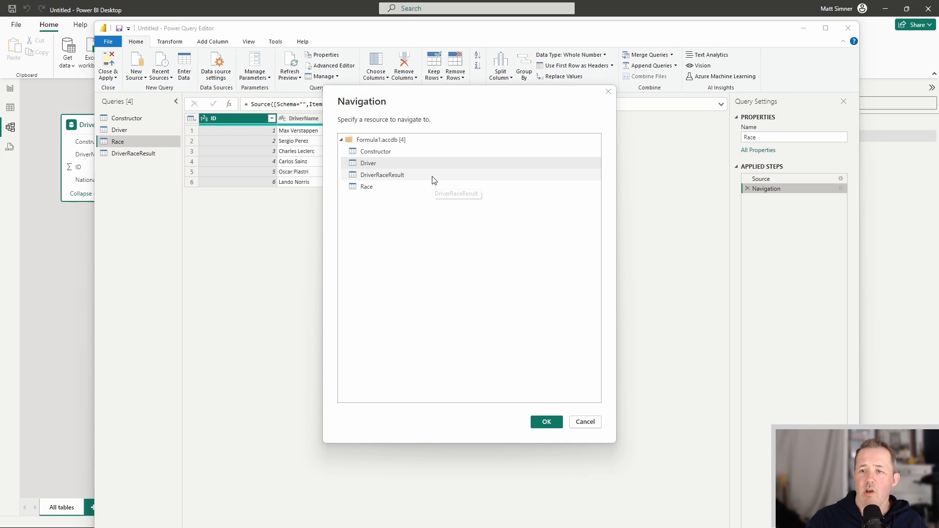
{"action": "left_click", "coordinate": [366, 187]}
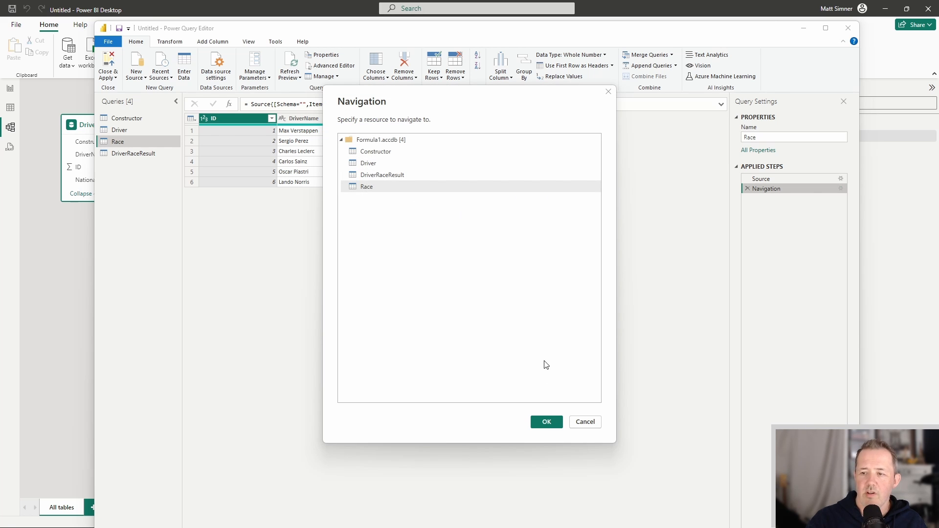
{"action": "left_click", "coordinate": [546, 423]}
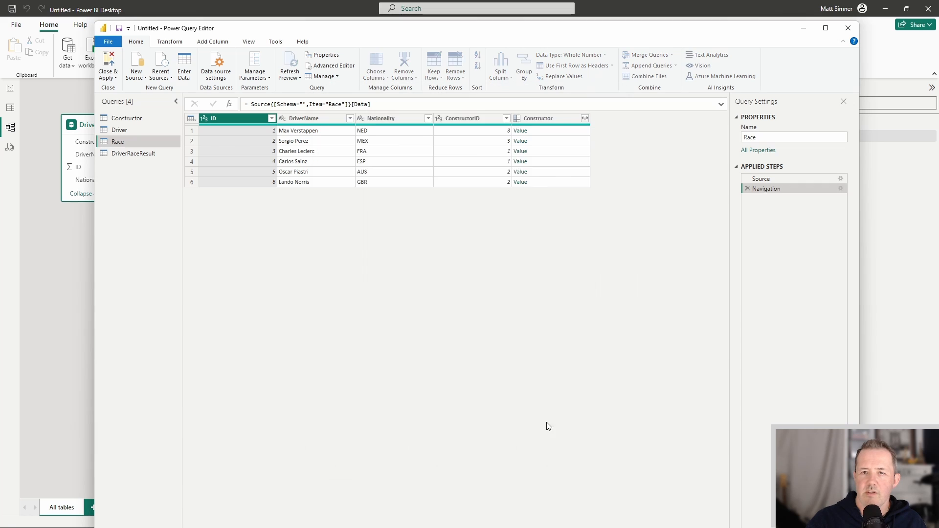
Change the DriverRaceResult query's Navigation step to the DriverRaceResult table of Formula1.accdb
{"action": "left_click", "coordinate": [134, 154]}
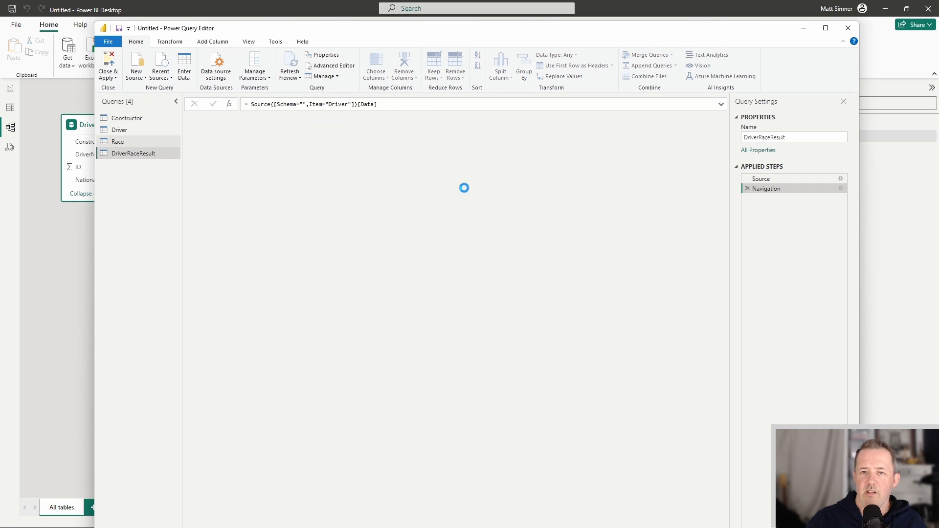
{"action": "left_click", "coordinate": [841, 188]}
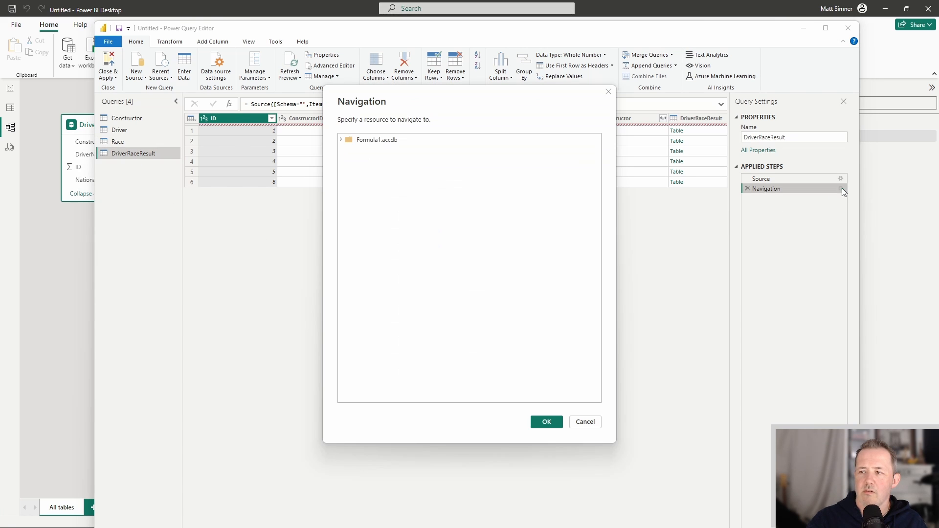
{"action": "left_click", "coordinate": [364, 177]}
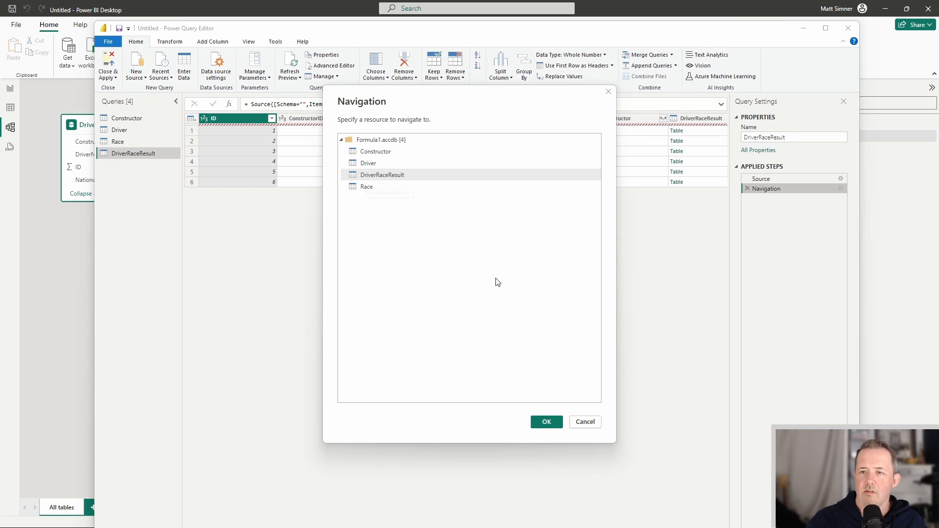
{"action": "left_click", "coordinate": [545, 422]}
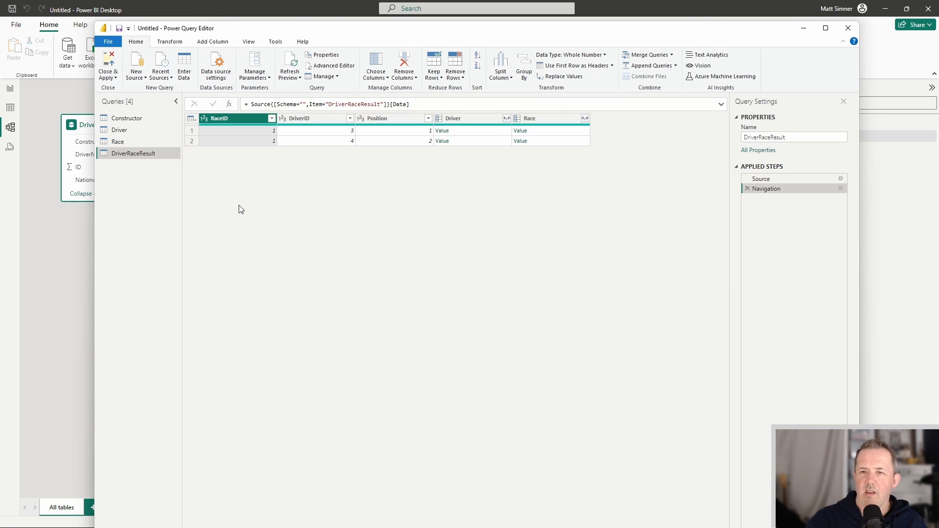
Close the query editor applying the changes to the model, and show the loaded tables' data rows
{"action": "left_click", "coordinate": [109, 60]}
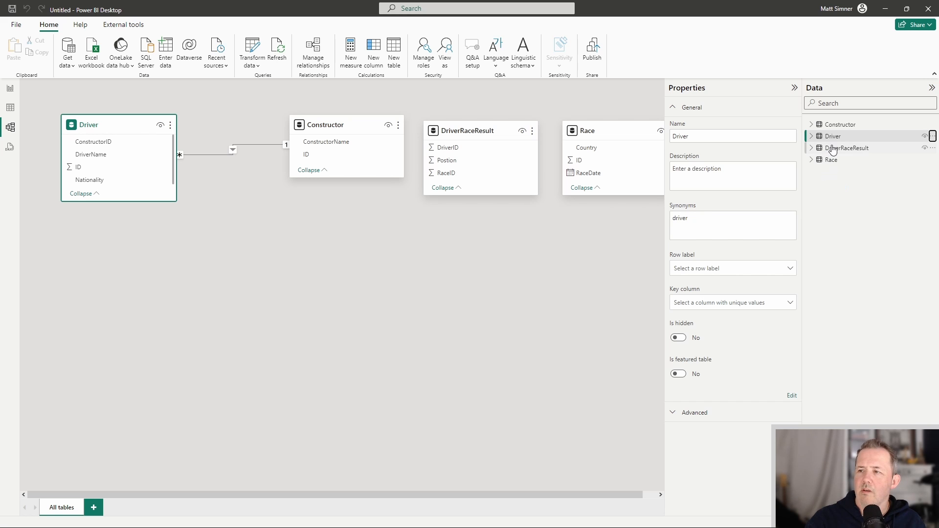
{"action": "right_click", "coordinate": [833, 149]}
{"action": "key", "text": "Escape"}
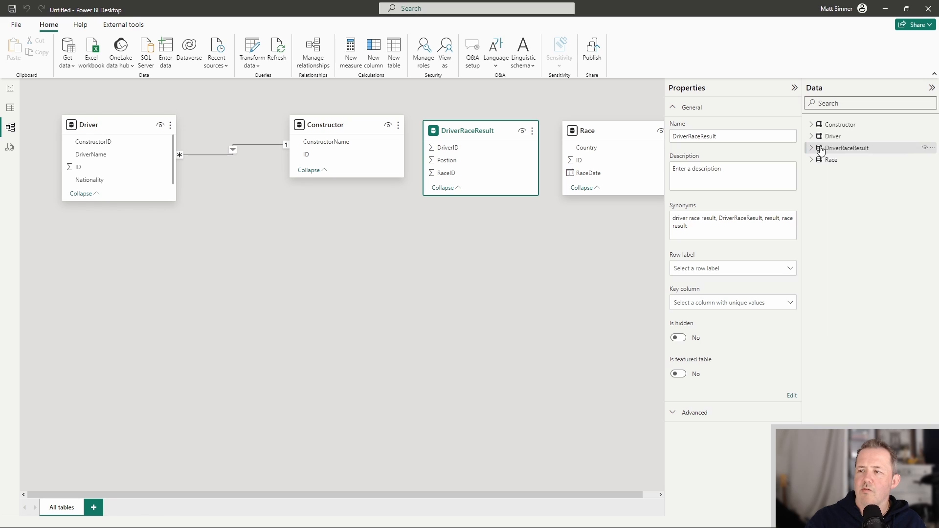
{"action": "left_click", "coordinate": [9, 108]}
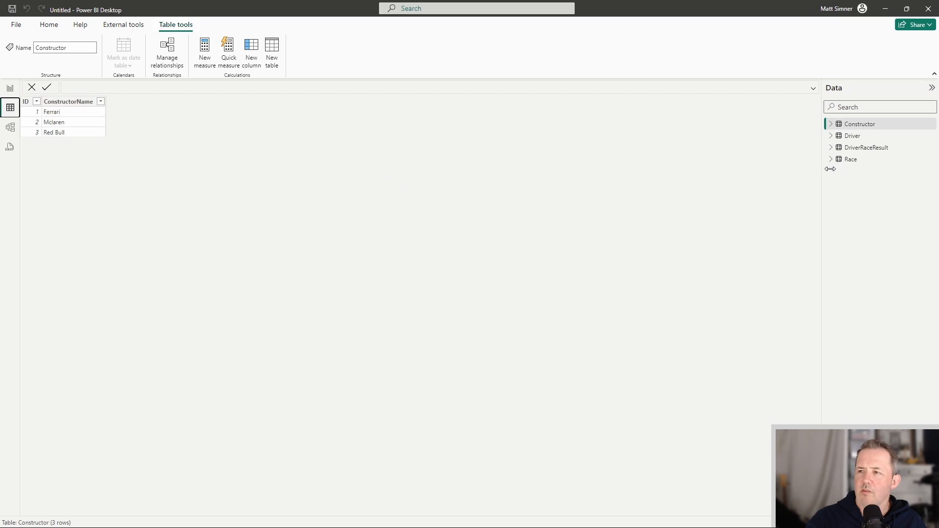
Review the rows of the Driver, DriverRaceResult and Race tables, ending on DriverRaceResult
{"action": "left_click", "coordinate": [852, 138]}
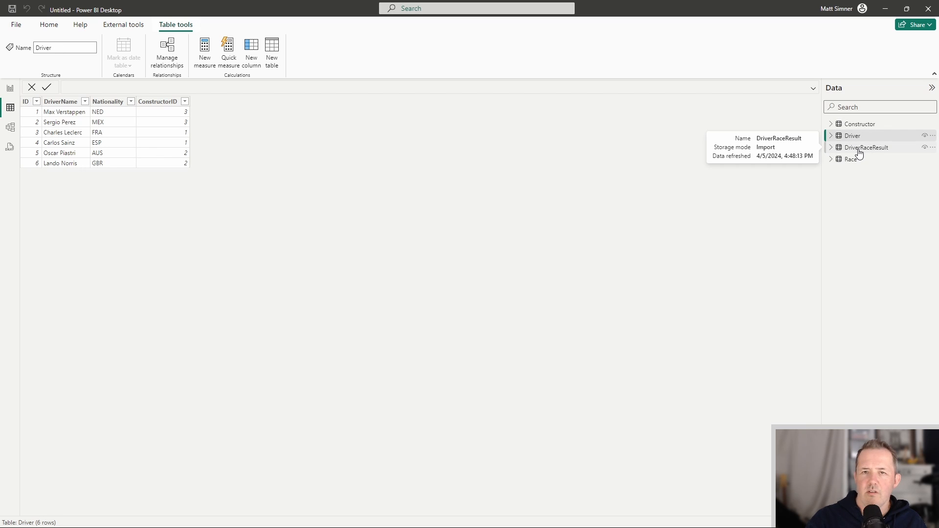
{"action": "left_click", "coordinate": [859, 149]}
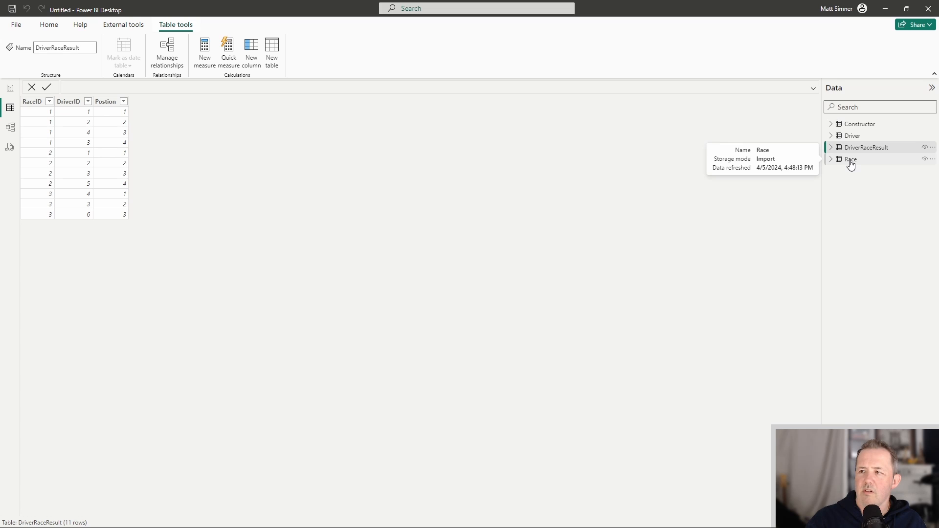
{"action": "left_click", "coordinate": [850, 162]}
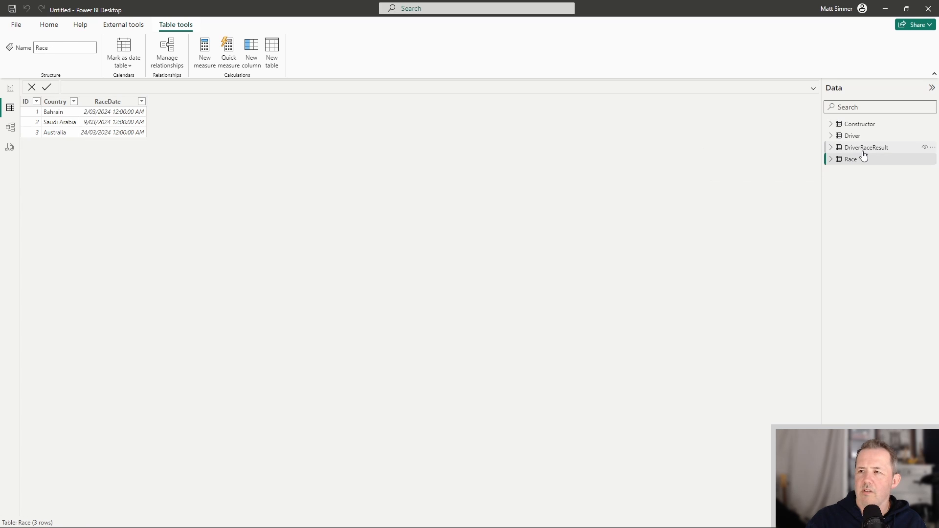
{"action": "left_click", "coordinate": [864, 153]}
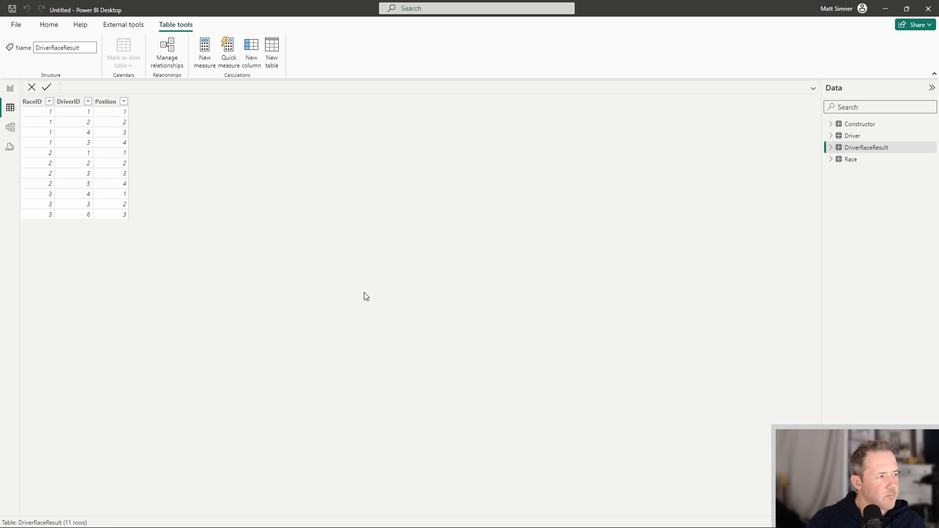
Switch to Access and add a DriverRaceResult record with RaceID 3, DriverID 5 and position 4, closing the table when done
{"action": "key", "text": "alt+Tab"}
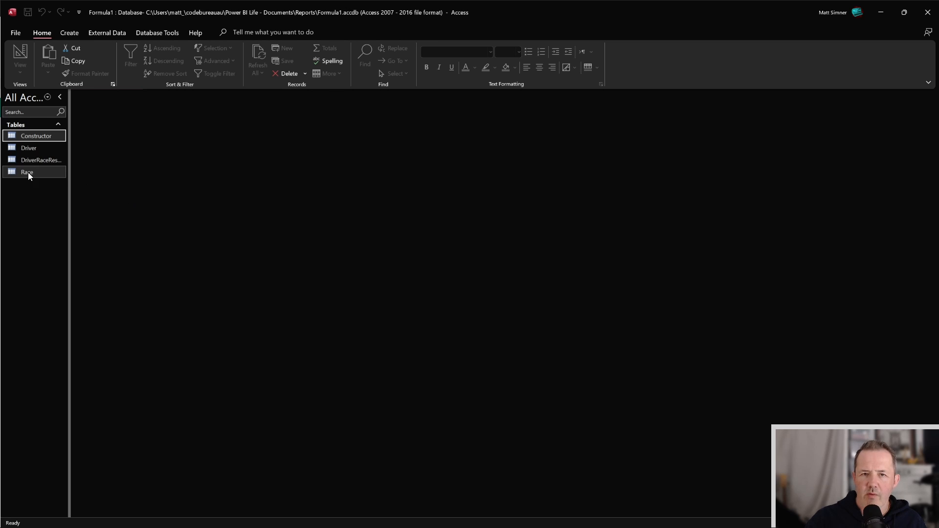
{"action": "double_click", "coordinate": [33, 160]}
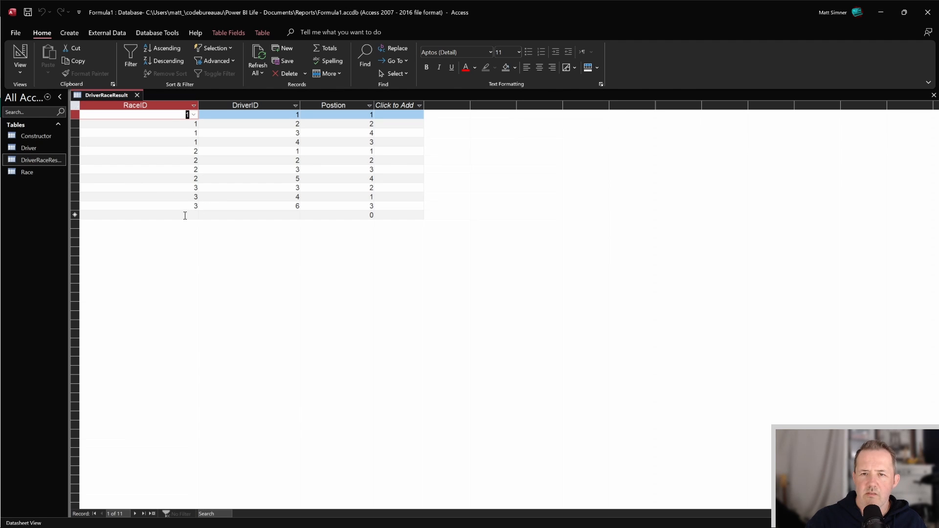
{"action": "left_click", "coordinate": [185, 216]}
{"action": "left_click", "coordinate": [194, 216]}
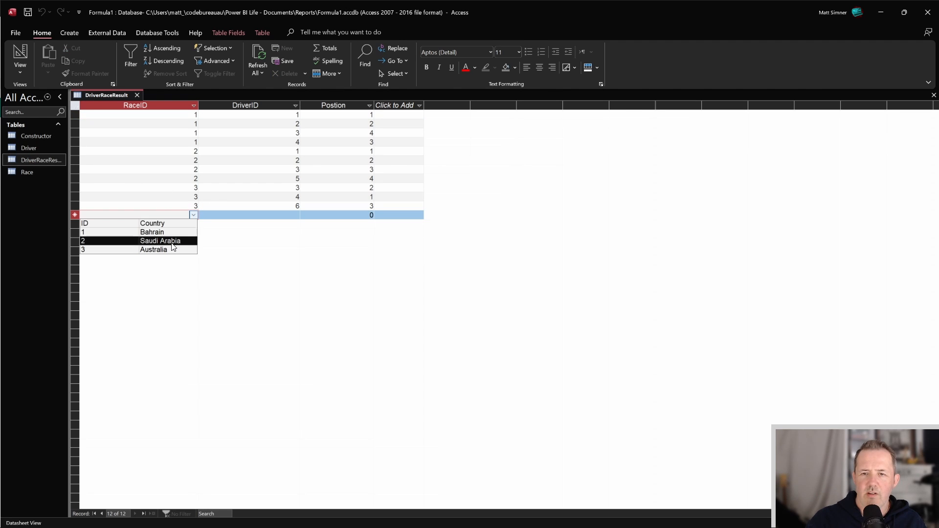
{"action": "left_click", "coordinate": [169, 250]}
{"action": "left_click", "coordinate": [290, 215]}
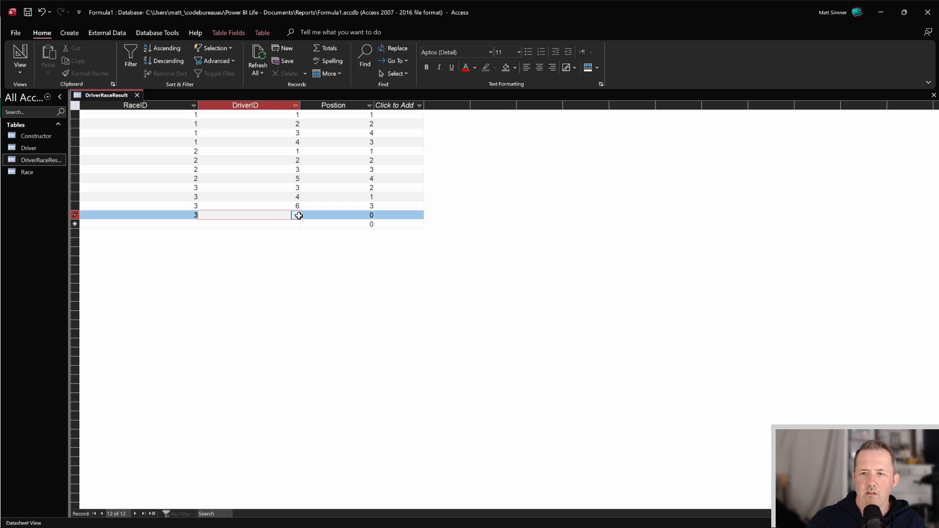
{"action": "left_click", "coordinate": [295, 215]}
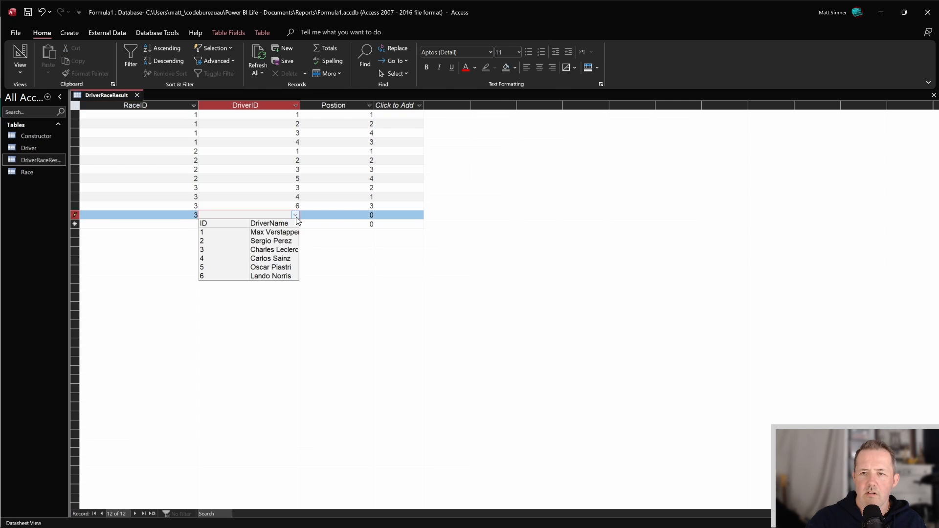
{"action": "left_click", "coordinate": [289, 267]}
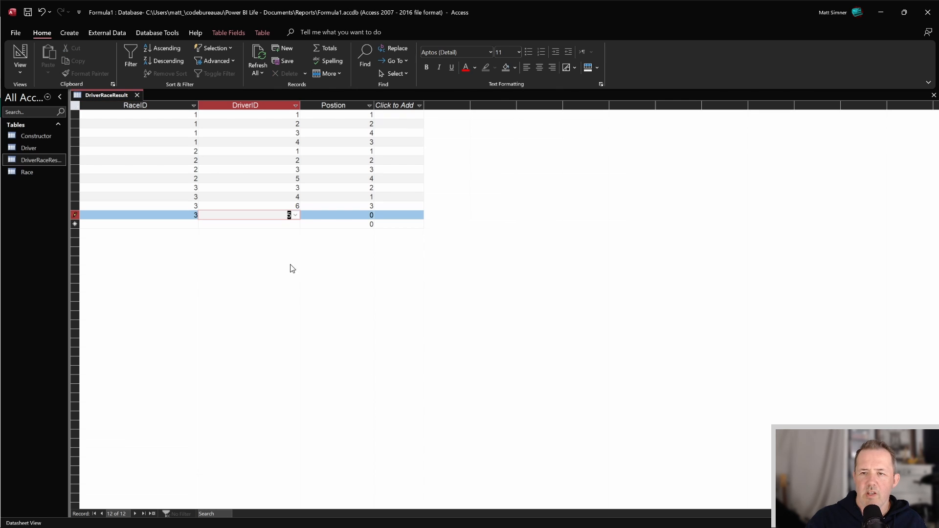
{"action": "left_click", "coordinate": [360, 213]}
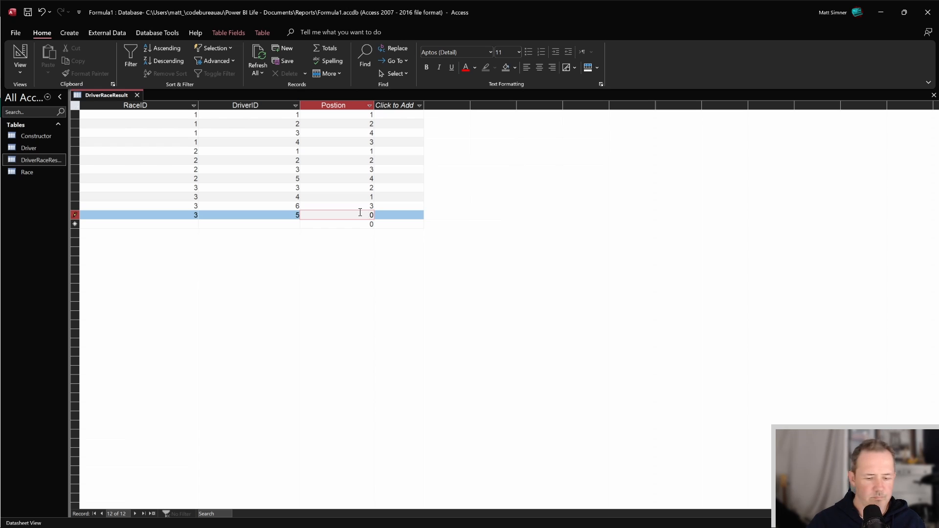
{"action": "type", "text": "4"}
{"action": "left_click", "coordinate": [405, 224]}
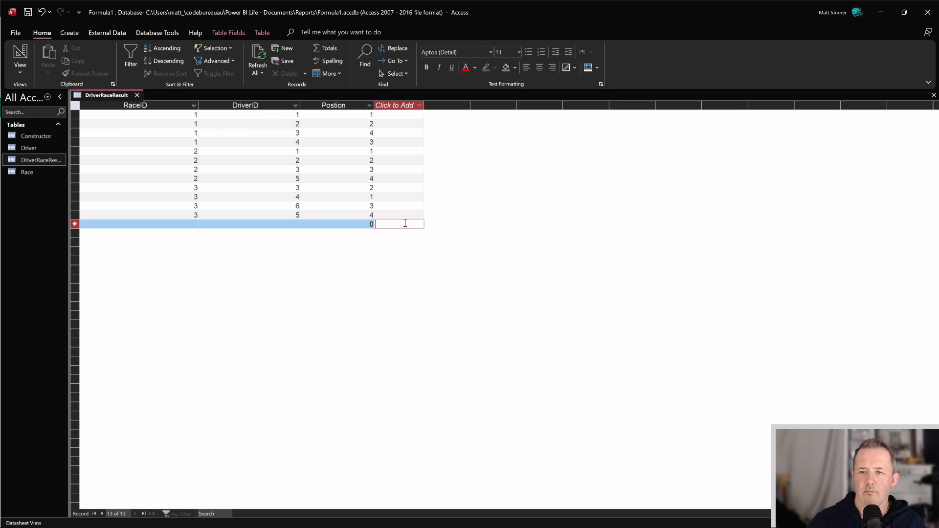
{"action": "left_click", "coordinate": [137, 95]}
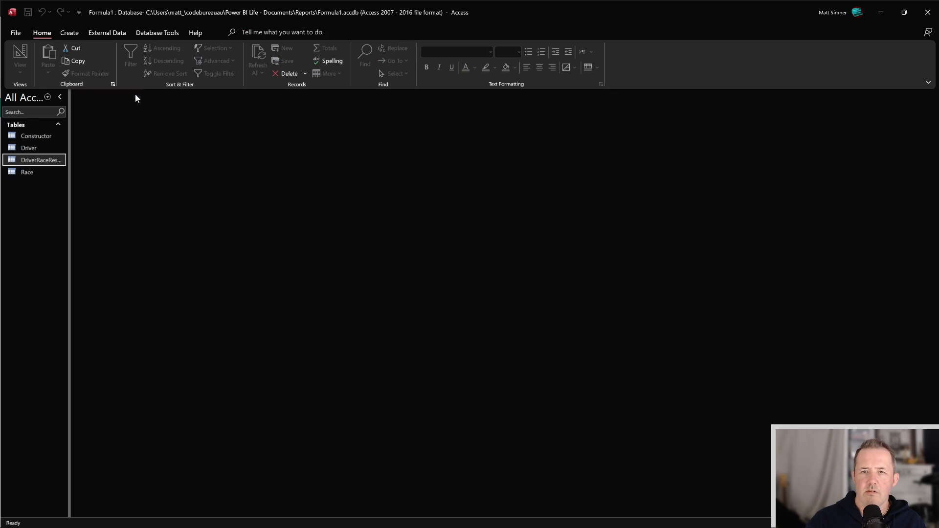
Switch back to Power BI Desktop, refresh all the imported data and display the DriverRaceResult table
{"action": "key", "text": "alt+Tab"}
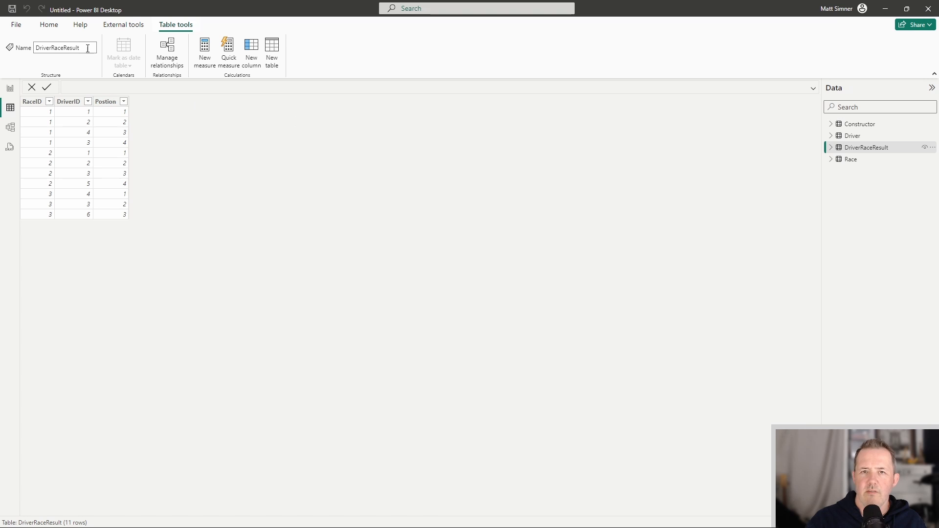
{"action": "left_click", "coordinate": [48, 25]}
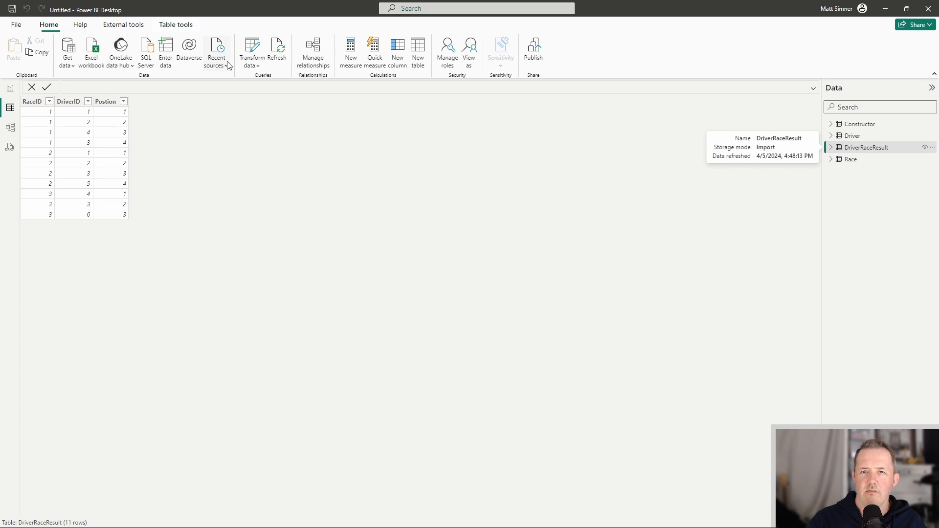
{"action": "left_click", "coordinate": [276, 49]}
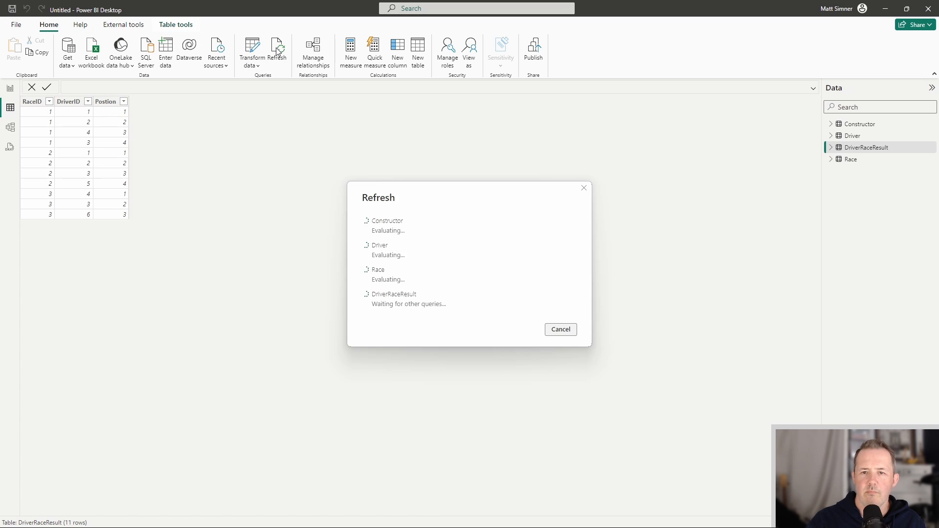
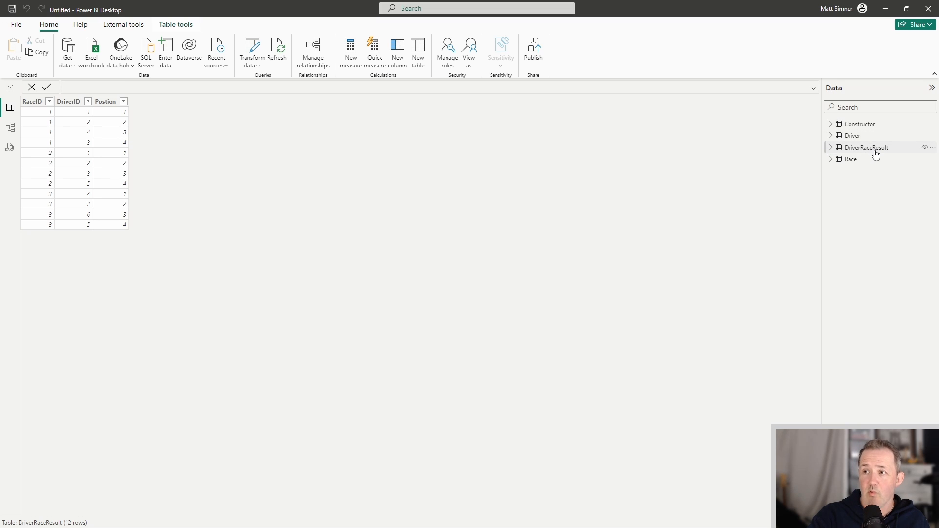
{"action": "left_click", "coordinate": [840, 150]}
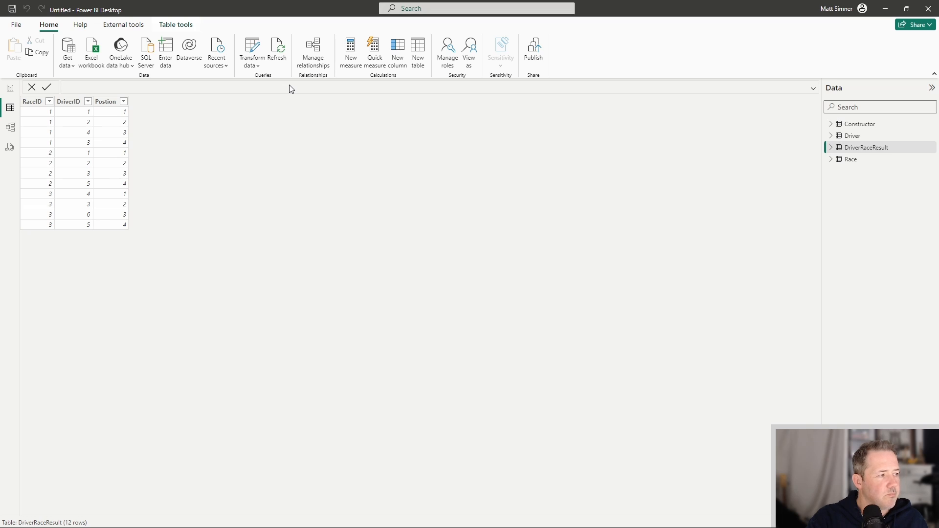
In Access, add the Race and DriverRaceResult tables to the relationships diagram and place them below the existing Constructor and Driver tables
{"action": "key", "text": "alt+Tab"}
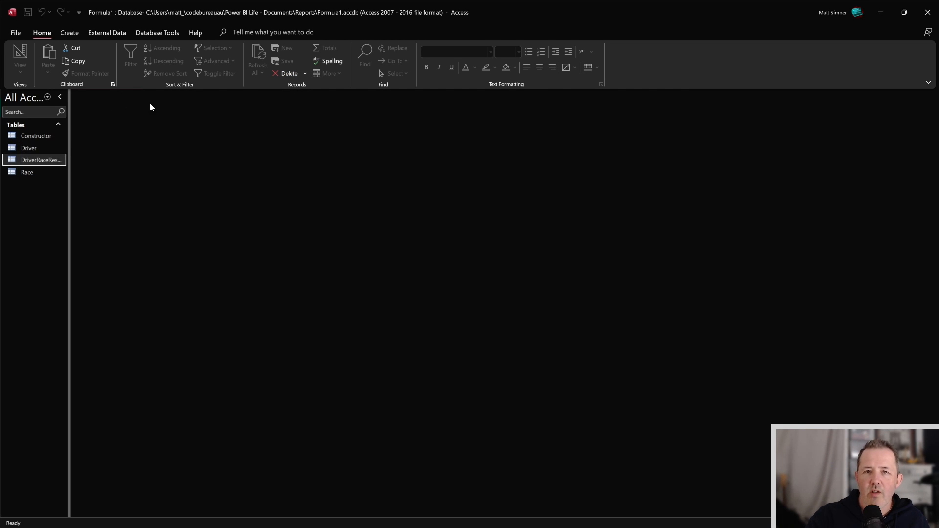
{"action": "left_click", "coordinate": [144, 33]}
{"action": "left_click", "coordinate": [126, 59]}
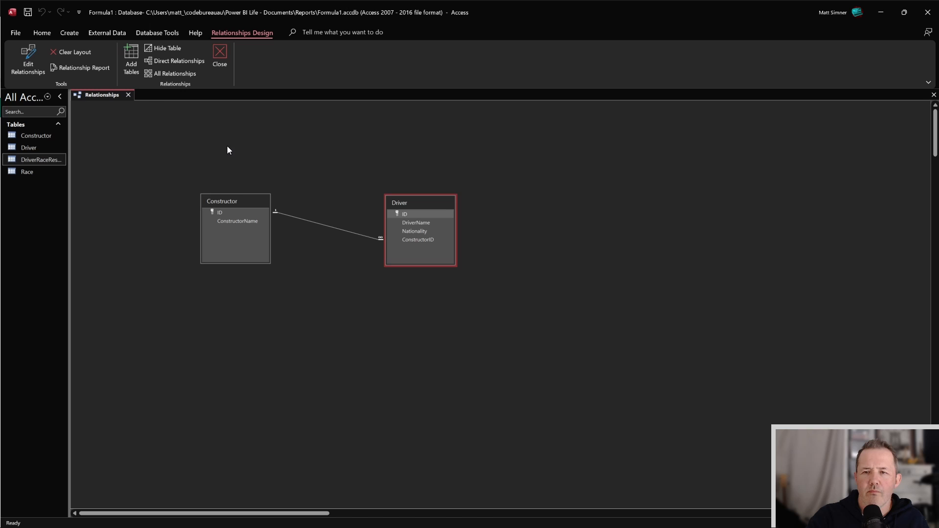
{"action": "right_click", "coordinate": [574, 179]}
{"action": "left_click", "coordinate": [588, 188]}
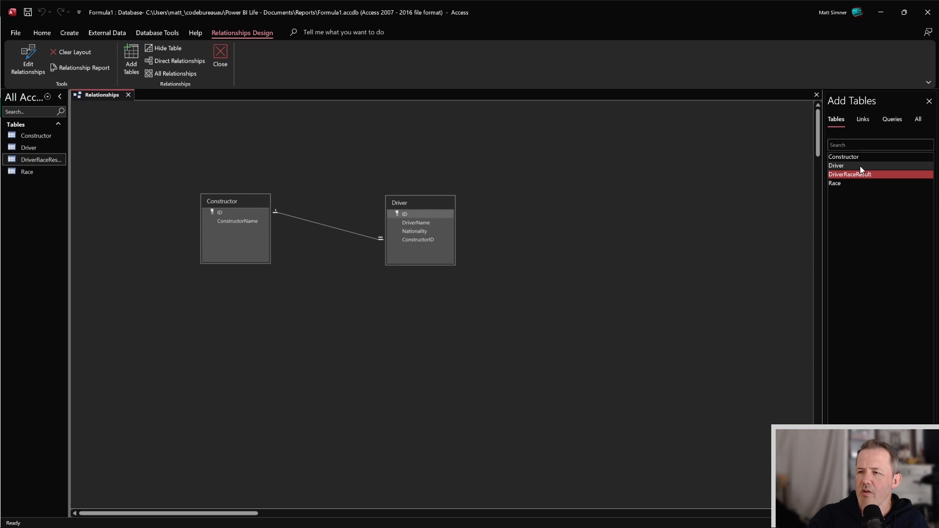
{"action": "double_click", "coordinate": [837, 184]}
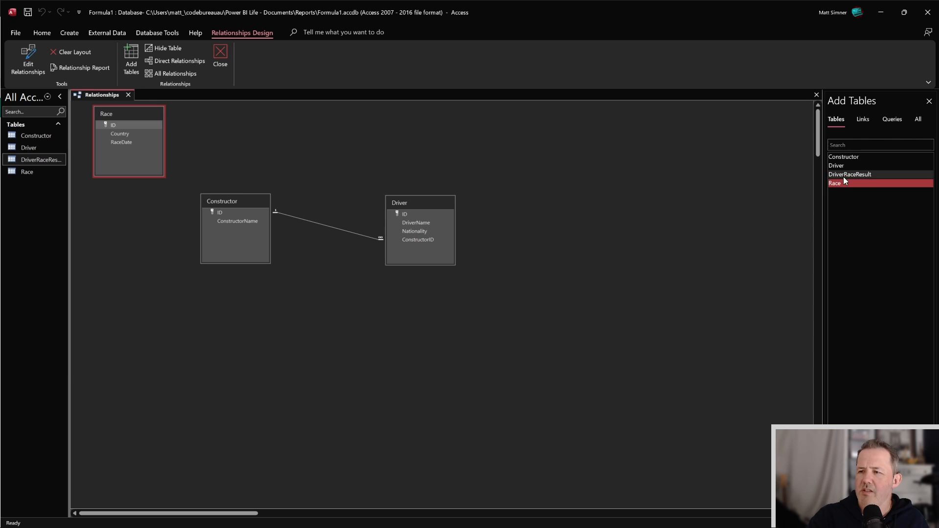
{"action": "double_click", "coordinate": [845, 176]}
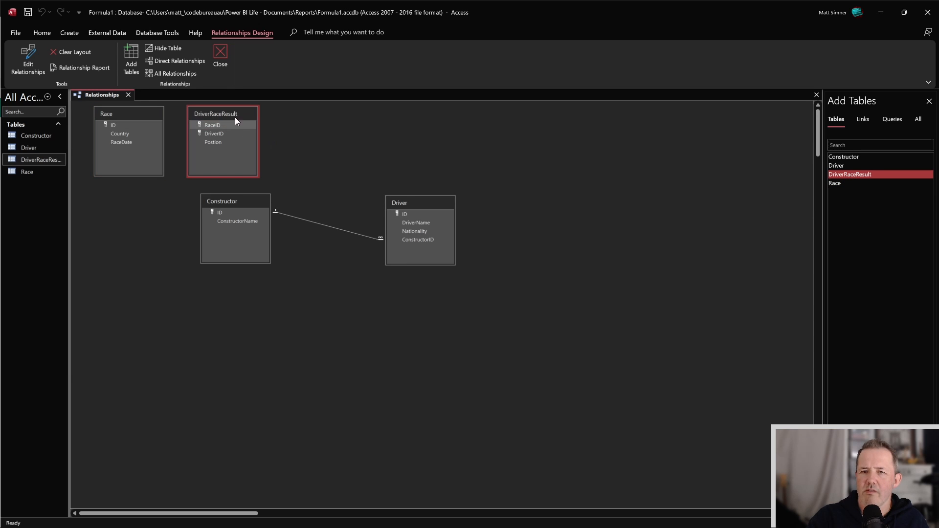
{"action": "left_click_drag", "start_coordinate": [235, 121], "coordinate": [569, 314]}
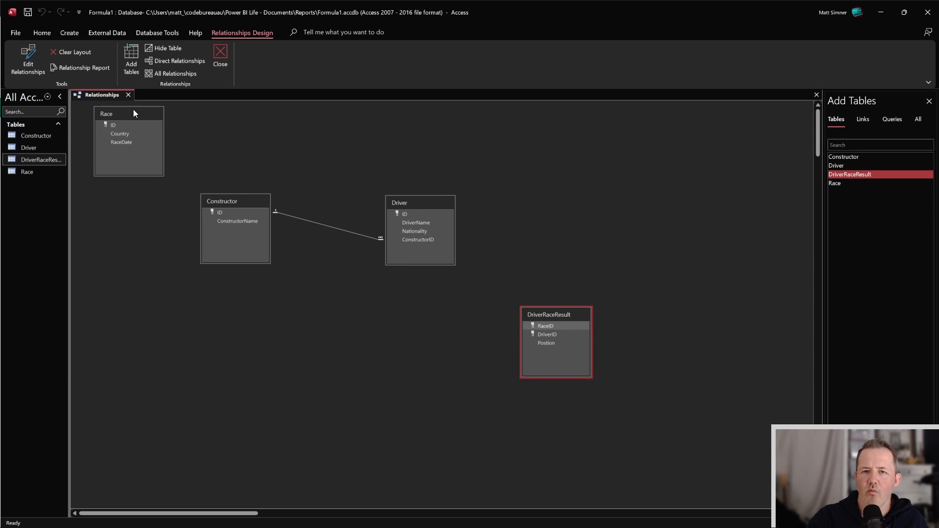
{"action": "left_click_drag", "start_coordinate": [134, 113], "coordinate": [379, 326]}
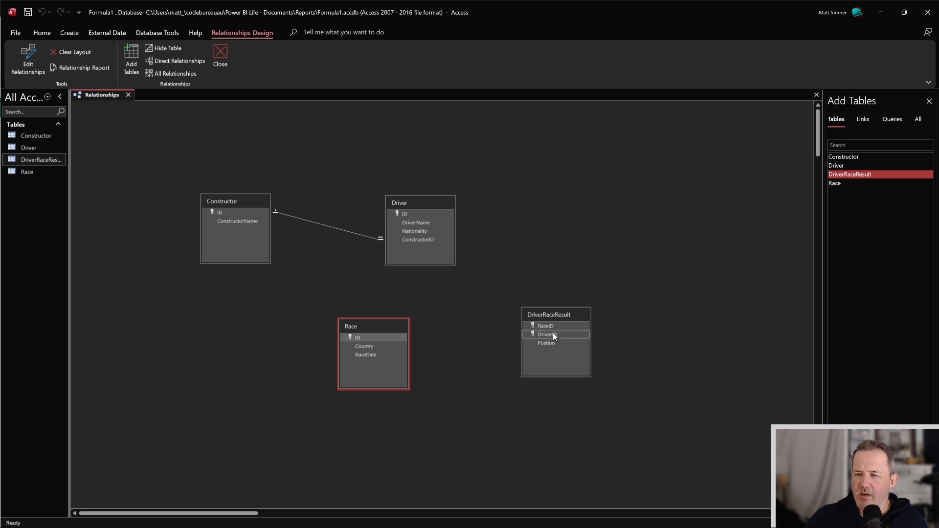
Create a one-to-many relationship from Race ID to DriverRaceResult RaceID with referential integrity enforced
{"action": "left_click_drag", "start_coordinate": [366, 338], "coordinate": [551, 322]}
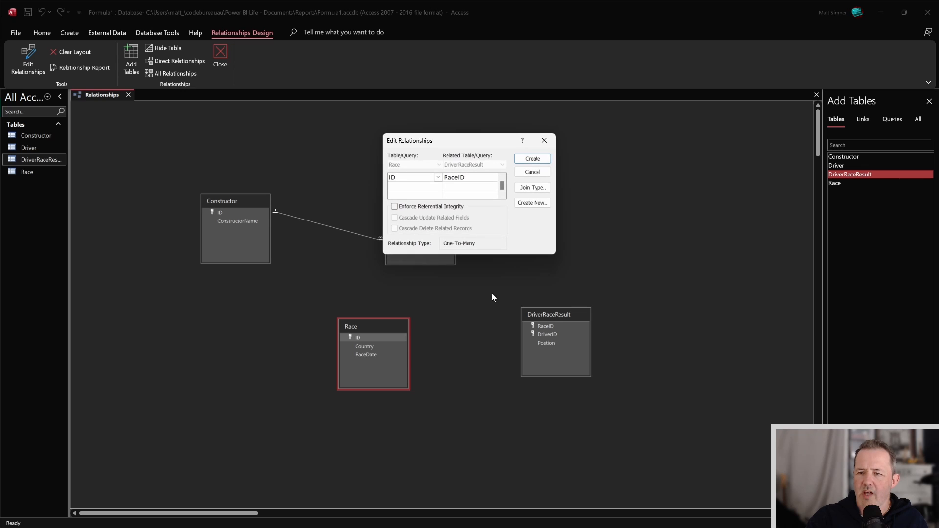
{"action": "left_click", "coordinate": [394, 206]}
{"action": "left_click", "coordinate": [533, 159]}
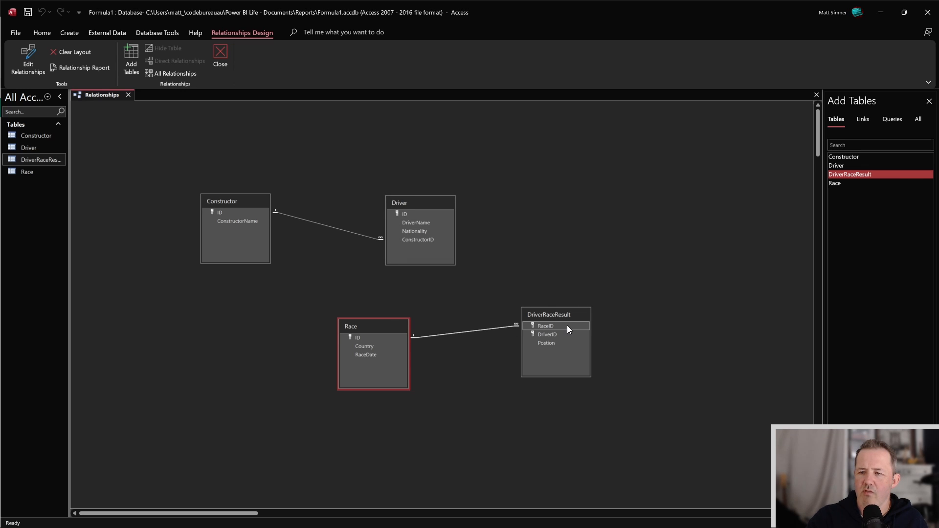
Relate Driver ID to DriverRaceResult DriverID with referential integrity enforced, and line up DriverRaceResult and Race beside the Driver table
{"action": "left_click", "coordinate": [540, 336]}
{"action": "left_click_drag", "start_coordinate": [547, 336], "coordinate": [542, 284]}
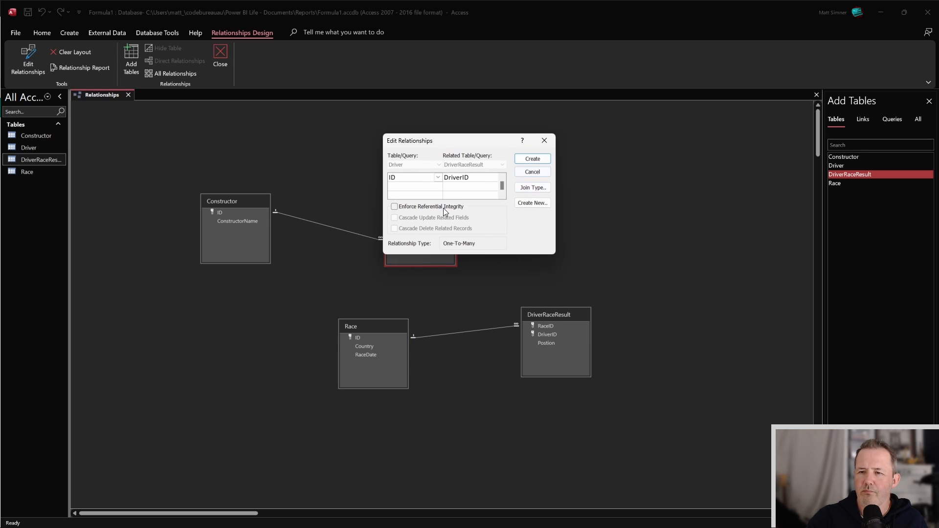
{"action": "left_click", "coordinate": [442, 209]}
{"action": "left_click", "coordinate": [529, 158]}
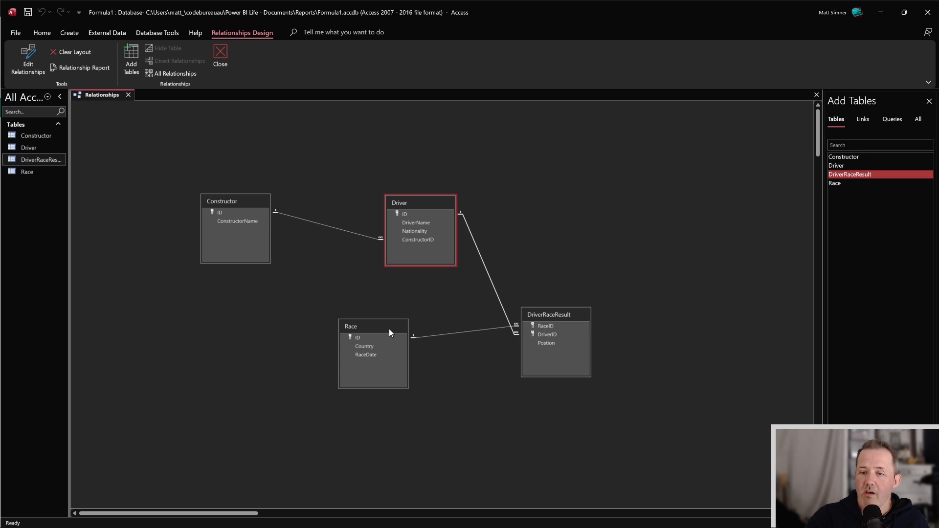
{"action": "left_click_drag", "start_coordinate": [389, 329], "coordinate": [680, 240]}
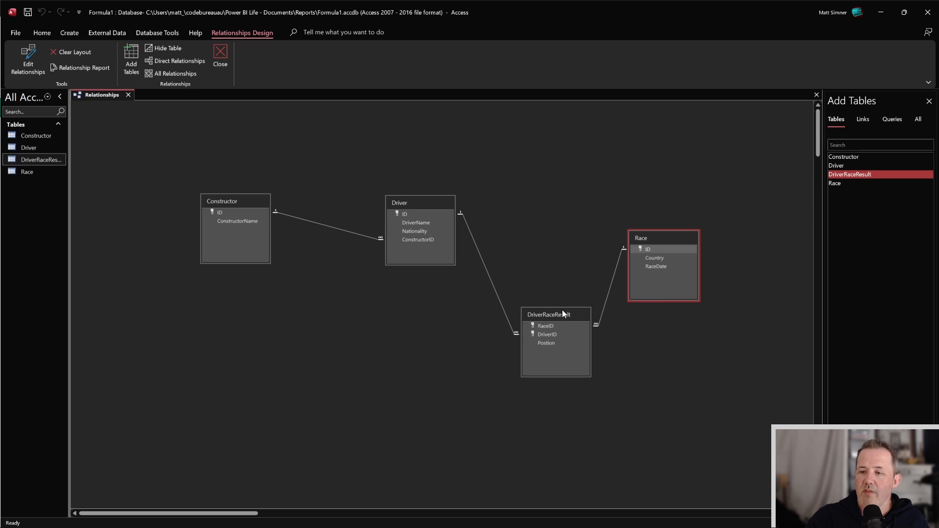
{"action": "left_click_drag", "start_coordinate": [562, 314], "coordinate": [548, 230]}
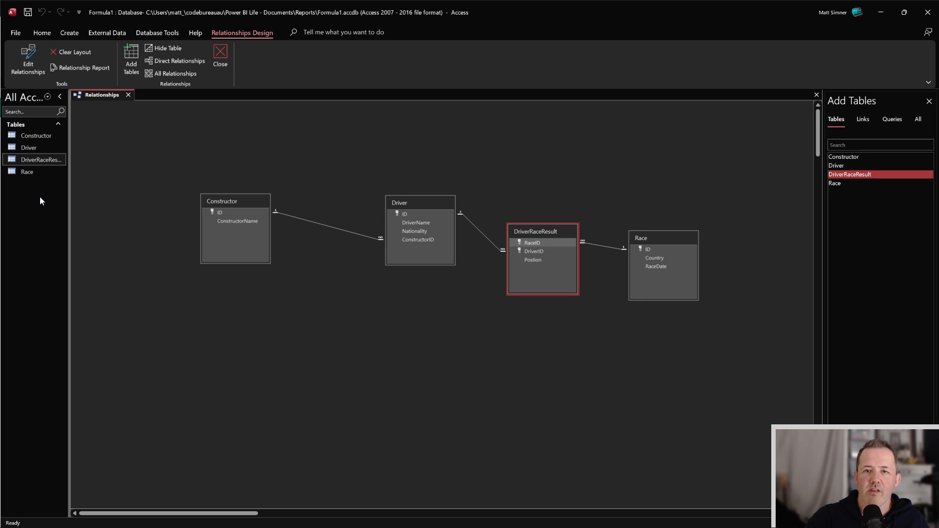
Create a new table in Design view and add a RacePosition field with the Number data type
{"action": "left_click", "coordinate": [68, 34]}
{"action": "left_click", "coordinate": [80, 54]}
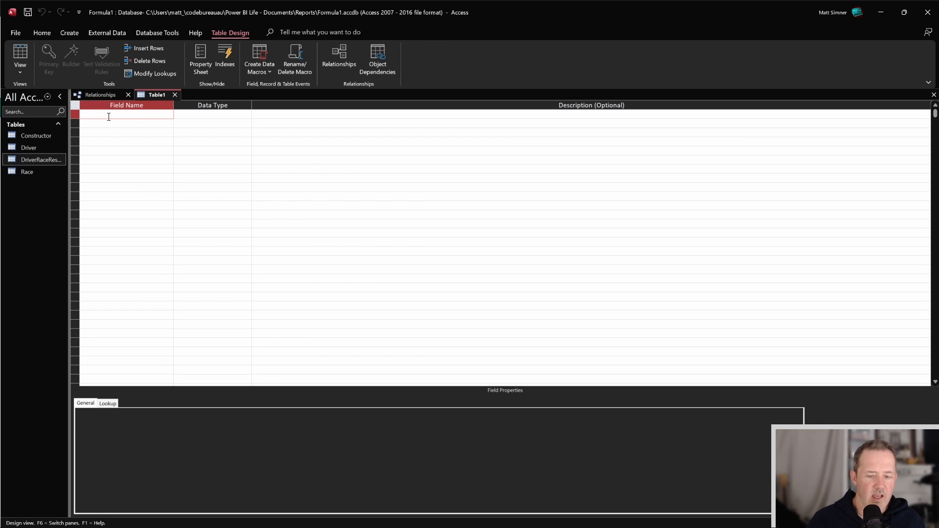
{"action": "type", "text": "Race"}
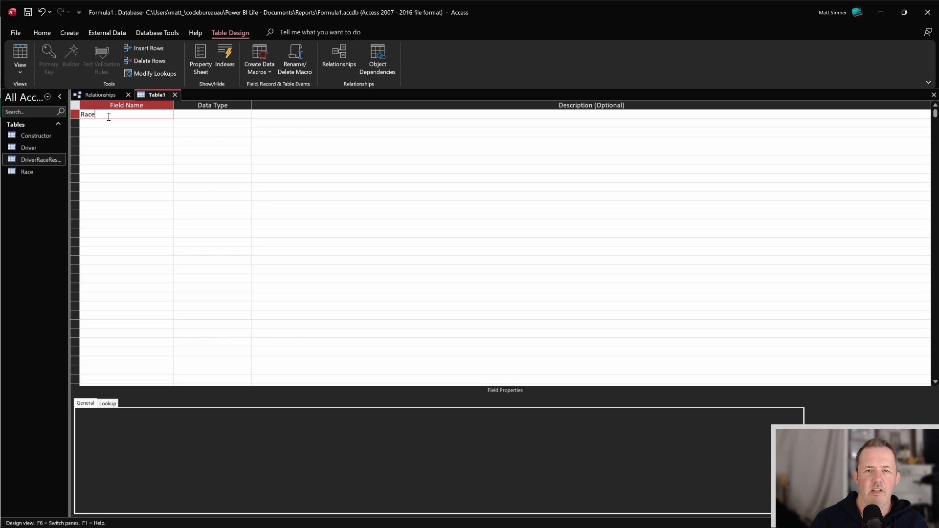
{"action": "type", "text": "Position"}
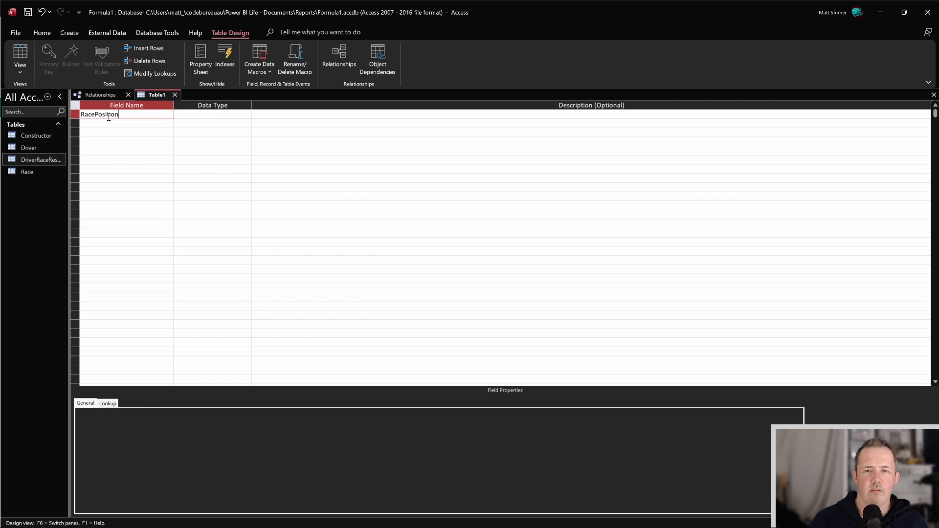
{"action": "key", "text": "Tab"}
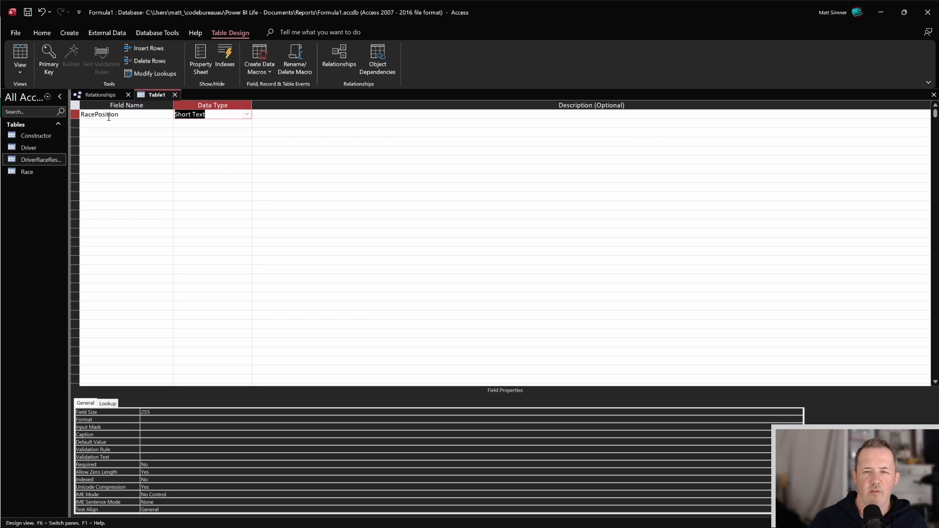
{"action": "type", "text": "number"}
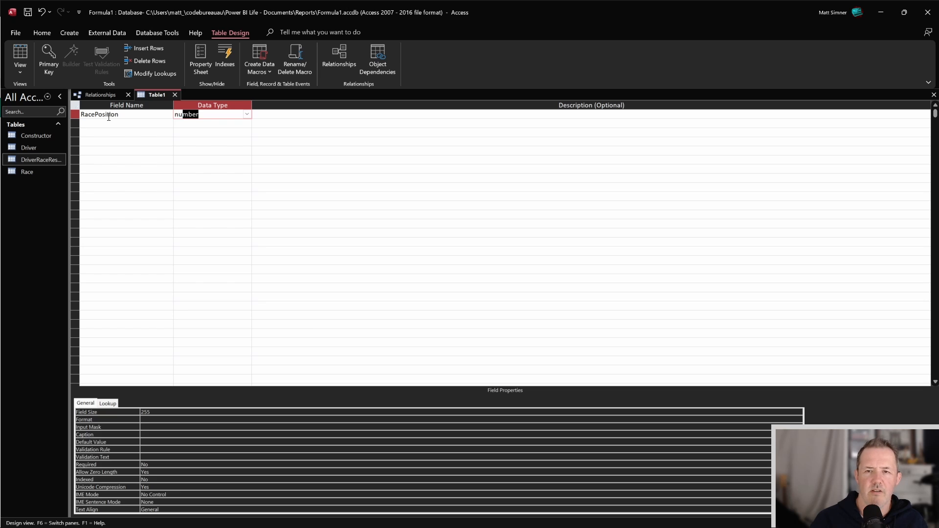
{"action": "key", "text": "Tab"}
{"action": "key", "text": "Tab"}
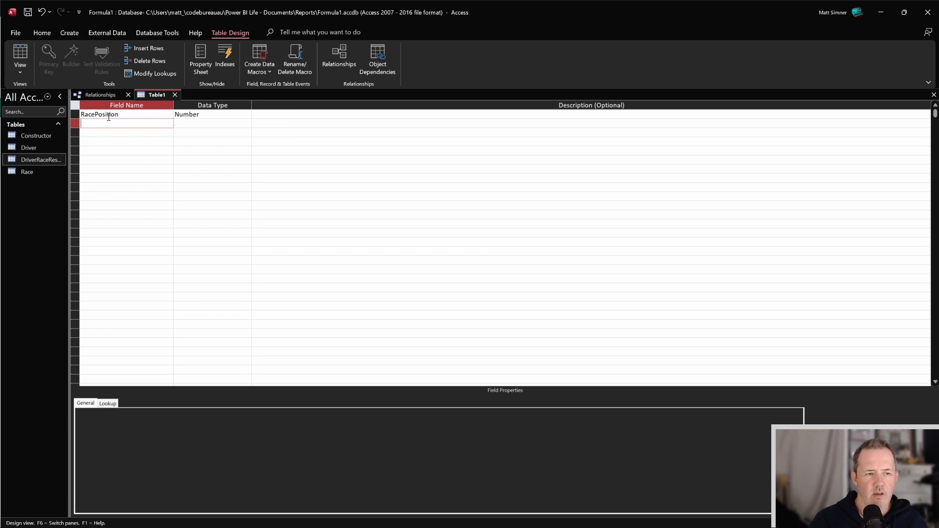
Add a DriverPoints field with the Number data type below RacePosition
{"action": "type", "text": "Driver"}
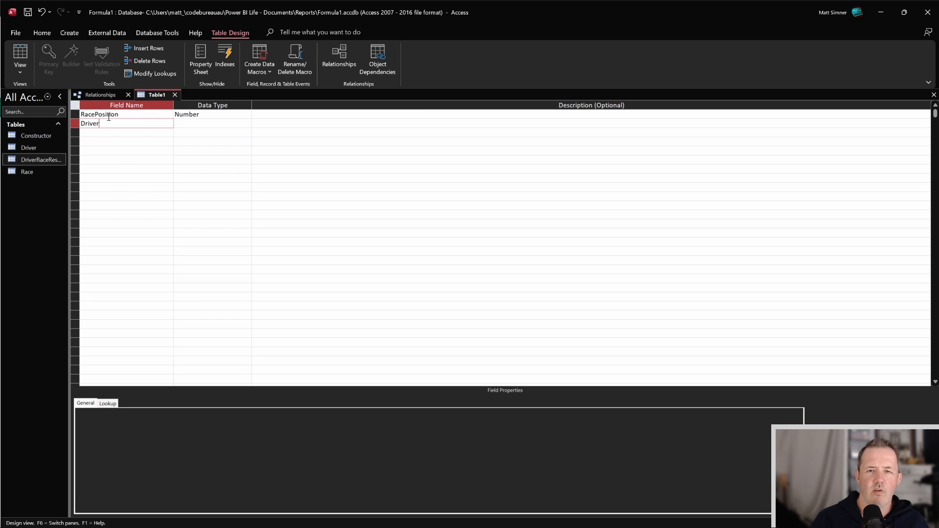
{"action": "type", "text": "Points"}
{"action": "key", "text": "Tab"}
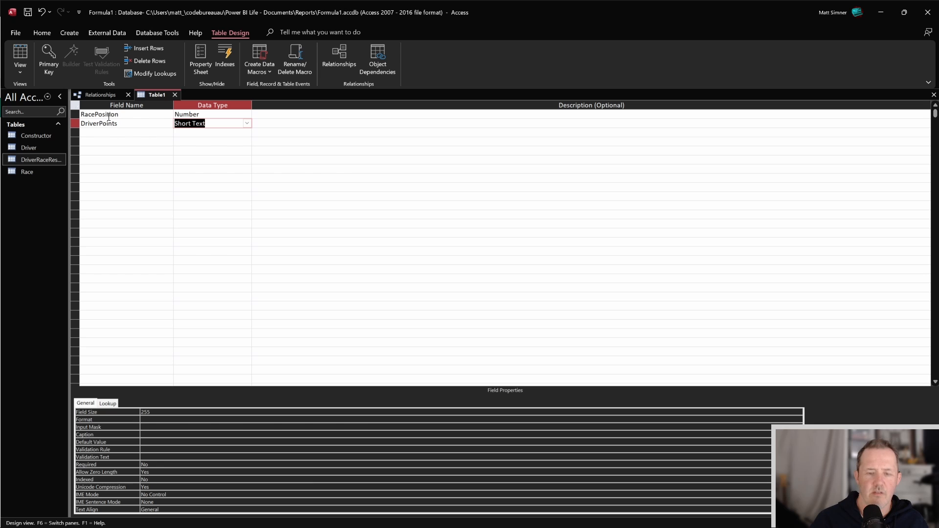
{"action": "type", "text": "number"}
{"action": "key", "text": "Tab"}
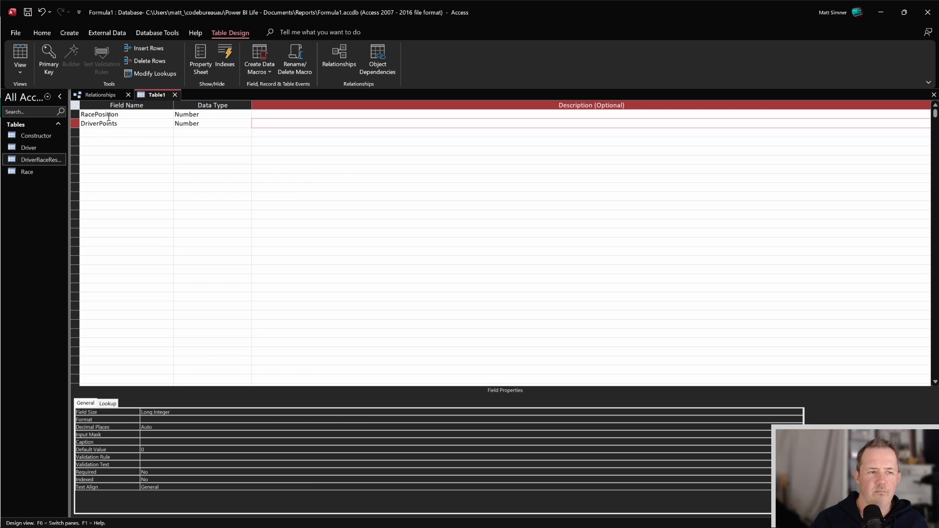
{"action": "key", "text": "Tab"}
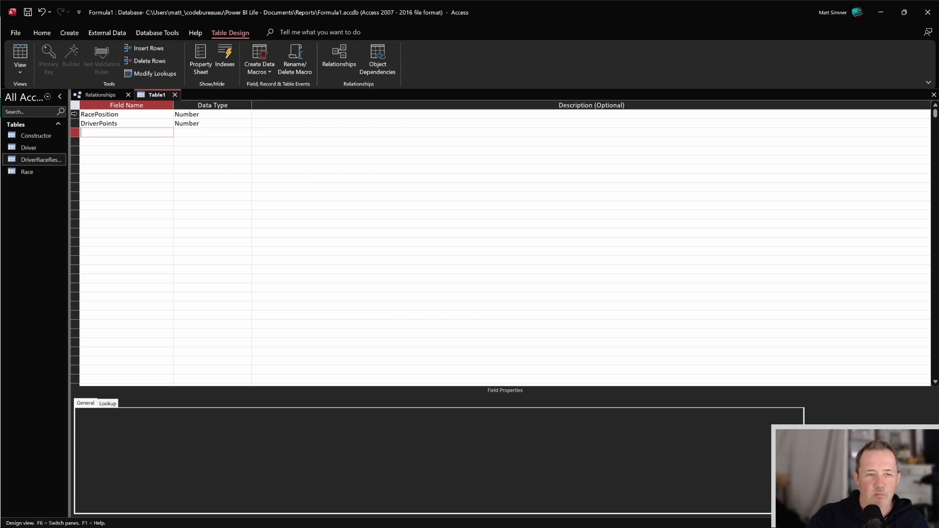
Make RacePosition the primary key and save the table as RacePositionPoints
{"action": "left_click", "coordinate": [74, 114]}
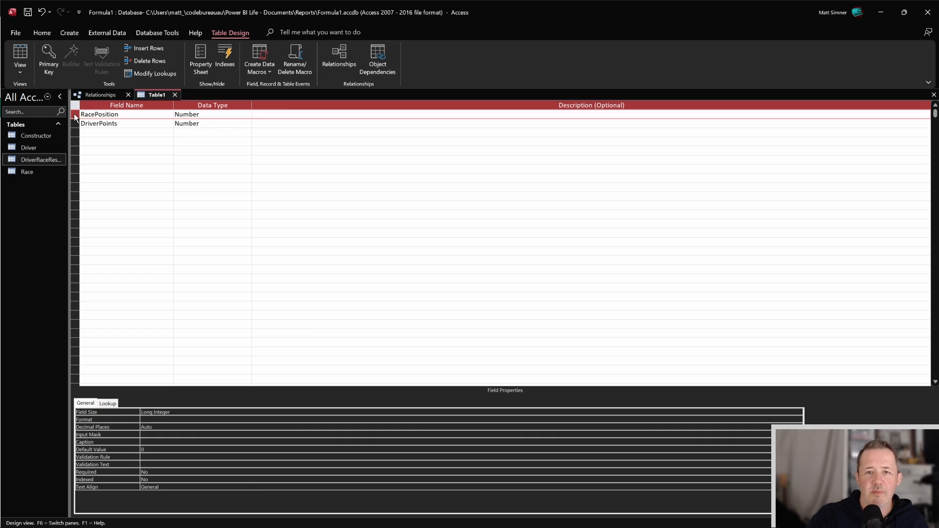
{"action": "left_click", "coordinate": [47, 54]}
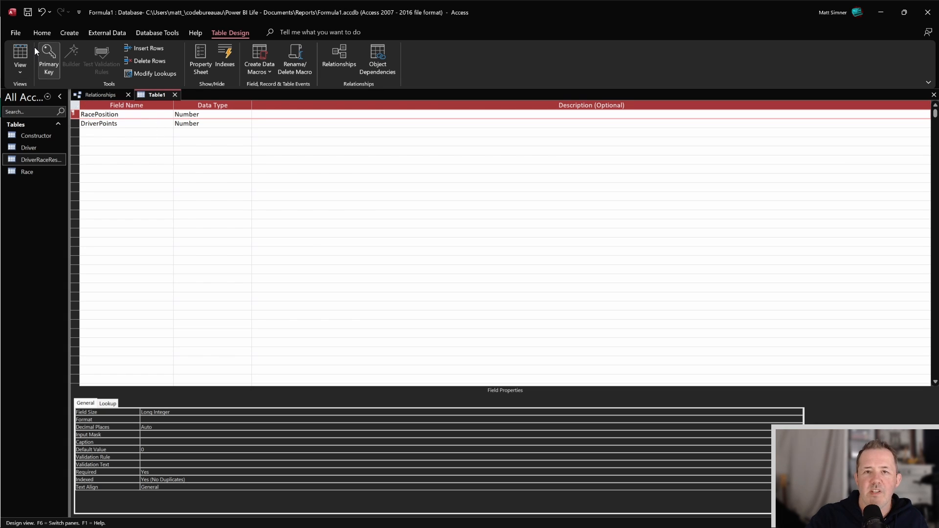
{"action": "left_click", "coordinate": [28, 12]}
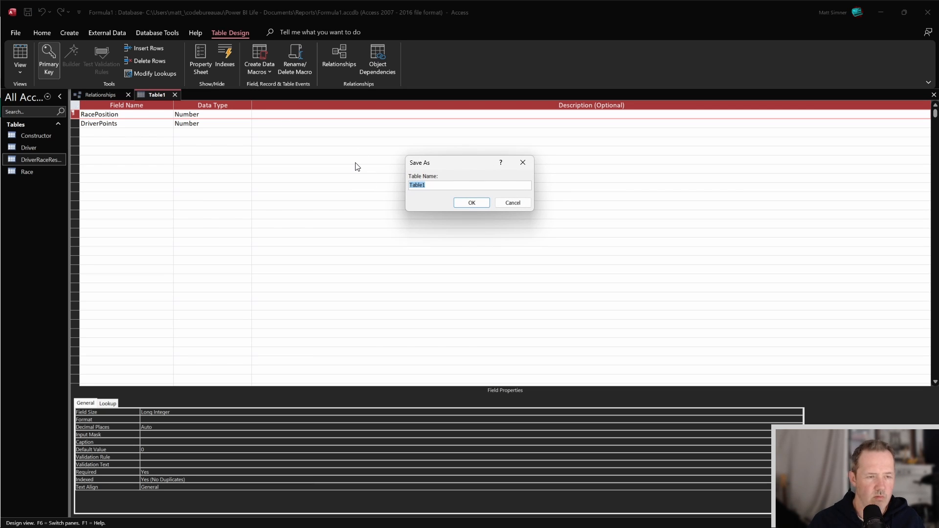
{"action": "type", "text": "RacePos"}
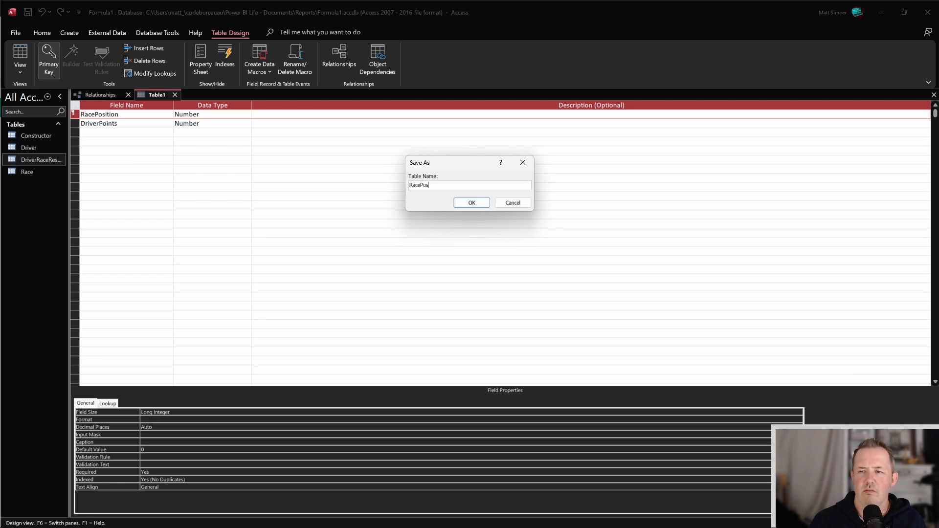
{"action": "type", "text": "itionPoints"}
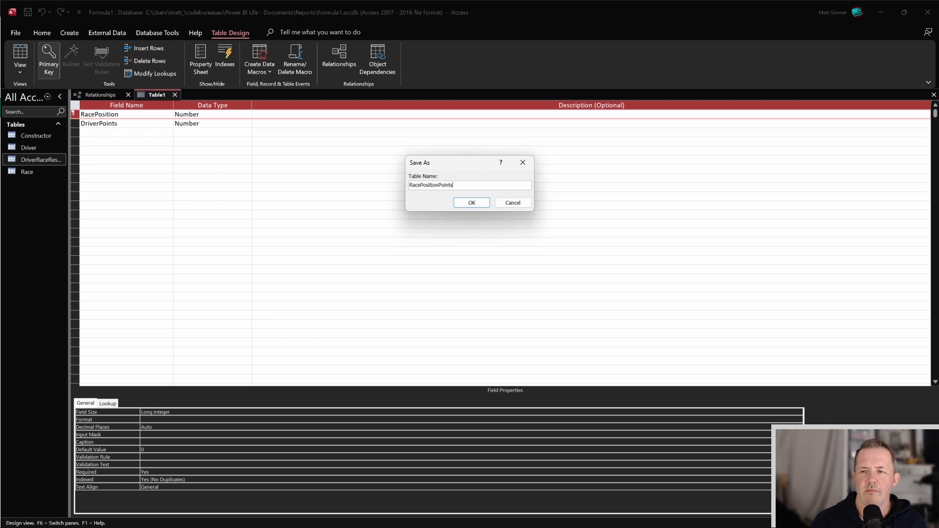
{"action": "key", "text": "Return"}
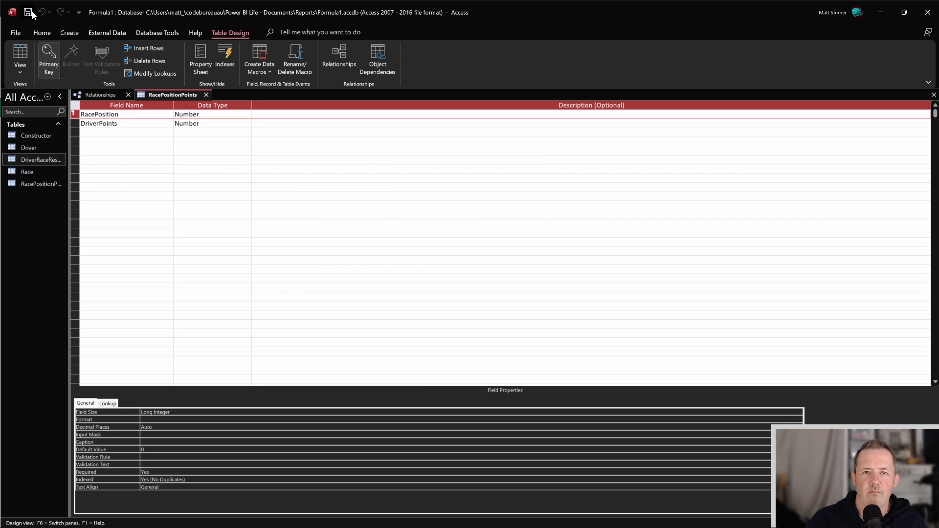
Show RacePositionPoints in Datasheet view and fill the RacePosition column with 1 through 20, one number per record
{"action": "left_click", "coordinate": [20, 54]}
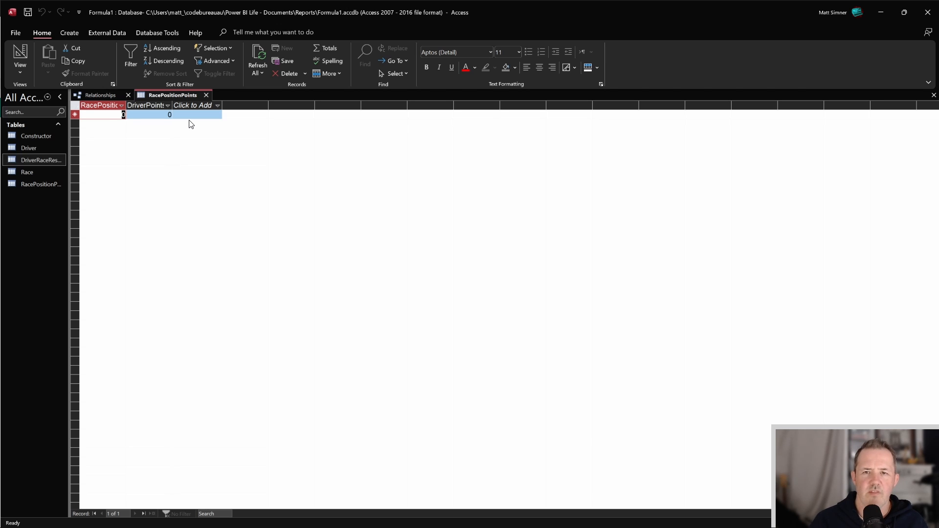
{"action": "type", "text": "1"}
{"action": "key", "text": "Down"}
{"action": "type", "text": "2"}
{"action": "key", "text": "Down"}
{"action": "type", "text": "3"}
{"action": "key", "text": "Down"}
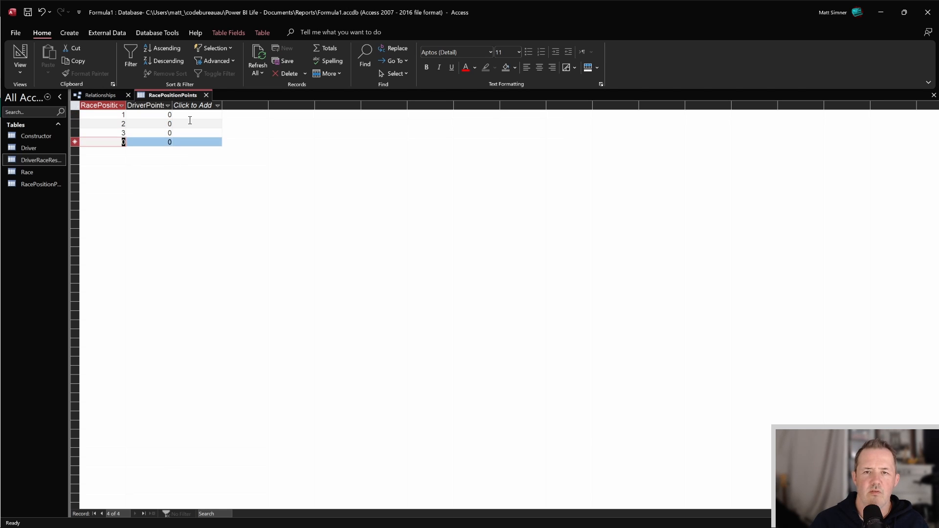
{"action": "key", "text": "4"}
{"action": "key", "text": "Down"}
{"action": "key", "text": "5"}
{"action": "key", "text": "Down"}
{"action": "key", "text": "6"}
{"action": "key", "text": "Down"}
{"action": "key", "text": "7"}
{"action": "key", "text": "Down"}
{"action": "key", "text": "8"}
{"action": "key", "text": "Down"}
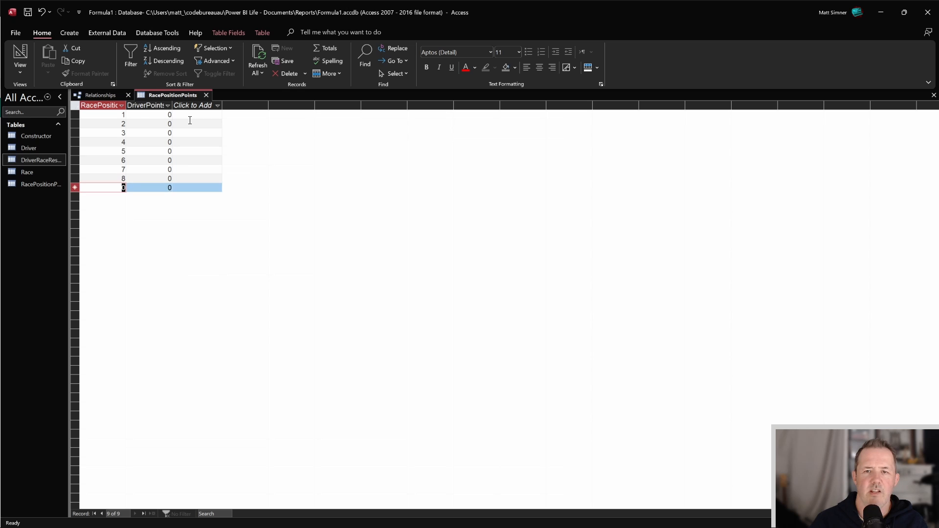
{"action": "type", "text": "9"}
{"action": "key", "text": "Down"}
{"action": "type", "text": "10"}
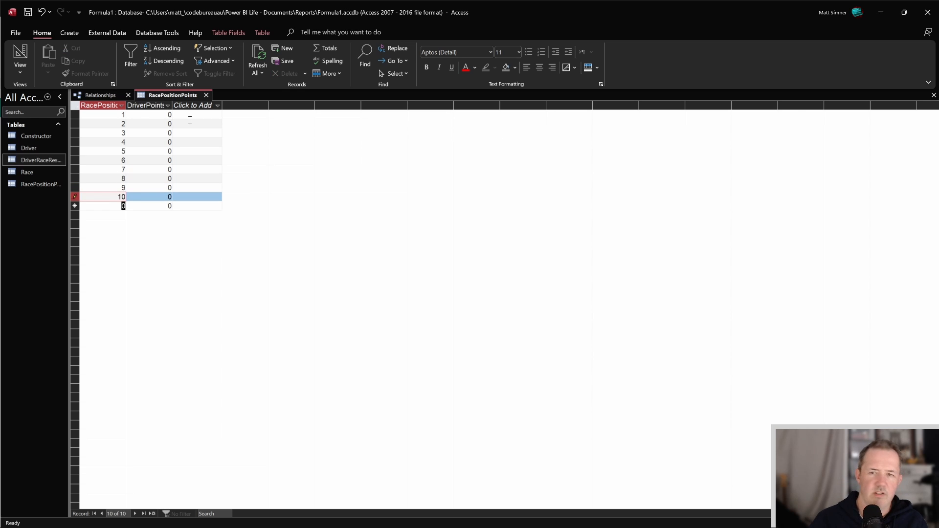
{"action": "key", "text": "Down"}
{"action": "type", "text": "11"}
{"action": "key", "text": "Down"}
{"action": "type", "text": "12"}
{"action": "key", "text": "Down"}
{"action": "type", "text": "13"}
{"action": "key", "text": "Down"}
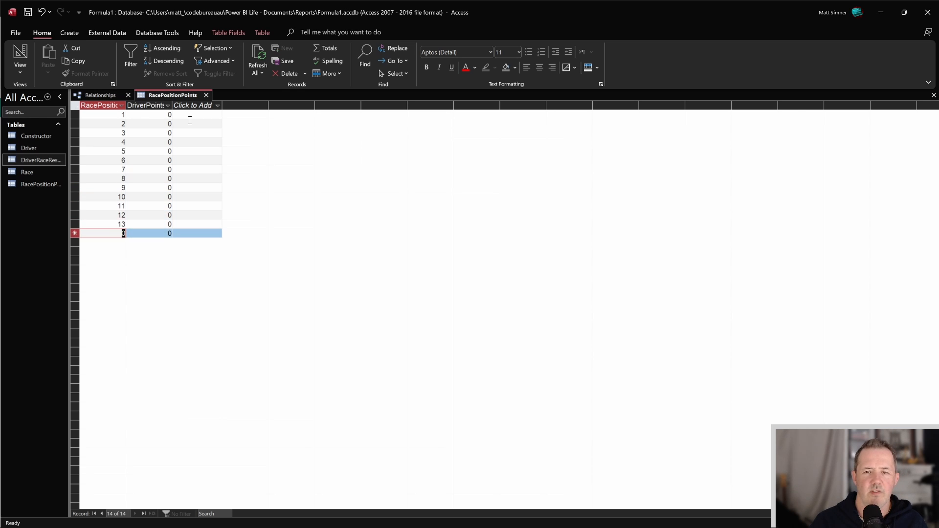
{"action": "type", "text": "14"}
{"action": "key", "text": "Down"}
{"action": "type", "text": "5"}
{"action": "key", "text": "Down"}
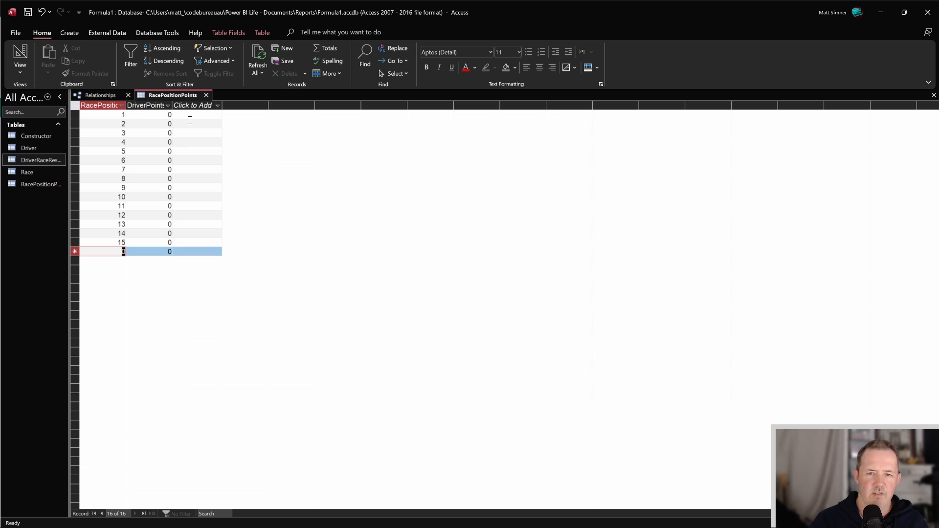
{"action": "type", "text": "16"}
{"action": "key", "text": "Down"}
{"action": "type", "text": "17"}
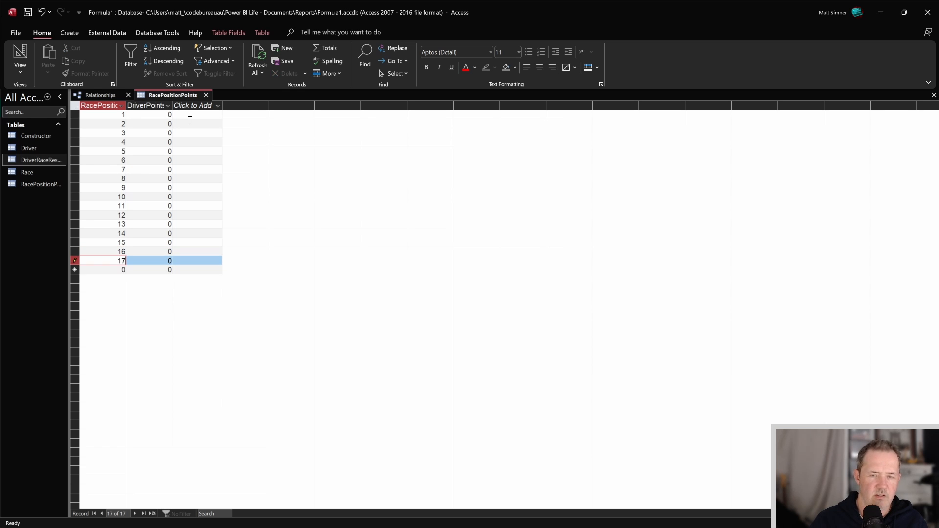
{"action": "key", "text": "Down"}
{"action": "type", "text": "18"}
{"action": "key", "text": "Down"}
{"action": "type", "text": "19"}
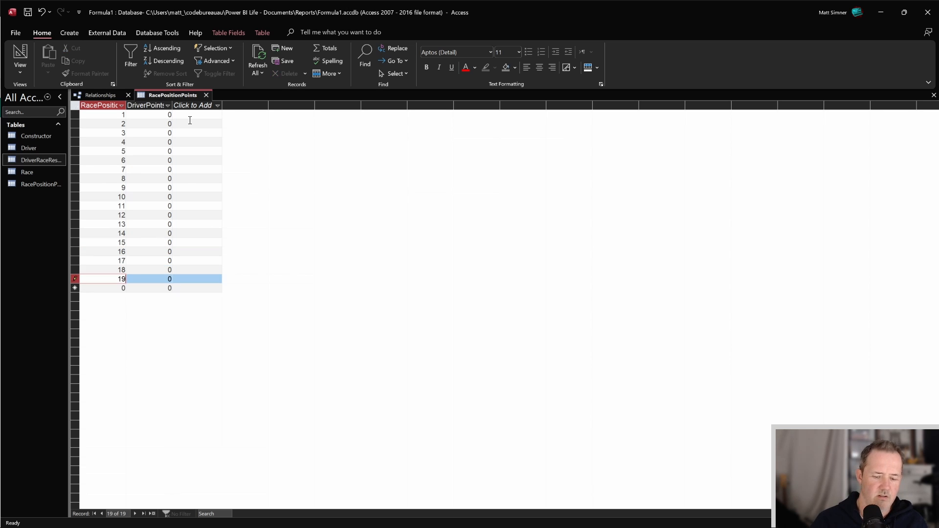
{"action": "key", "text": "Down"}
{"action": "type", "text": "2"}
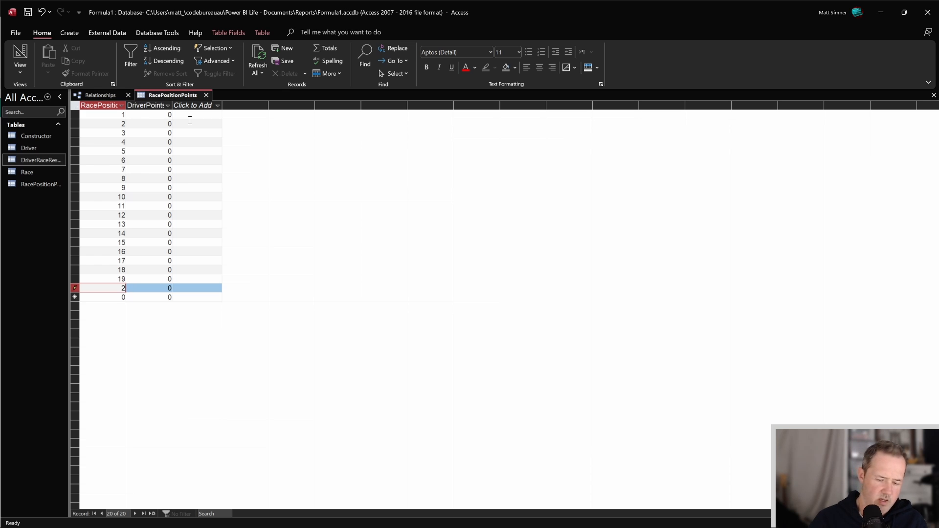
{"action": "type", "text": "0"}
{"action": "key", "text": "Up"}
{"action": "key", "text": "Up"}
{"action": "key", "text": "Up"}
{"action": "key", "text": "Up"}
{"action": "key", "text": "Up"}
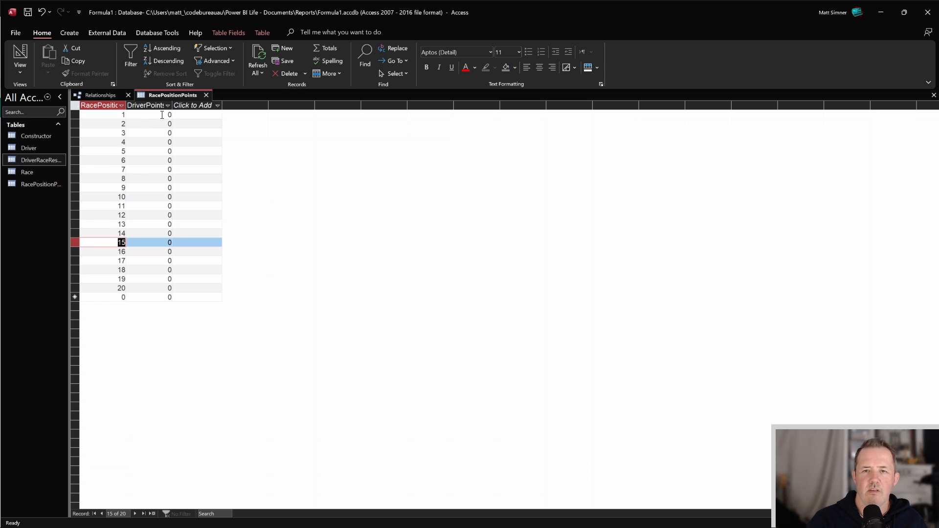
Set DriverPoints to 25 for race position 1 and 18 for race position 2
{"action": "left_click", "coordinate": [163, 115]}
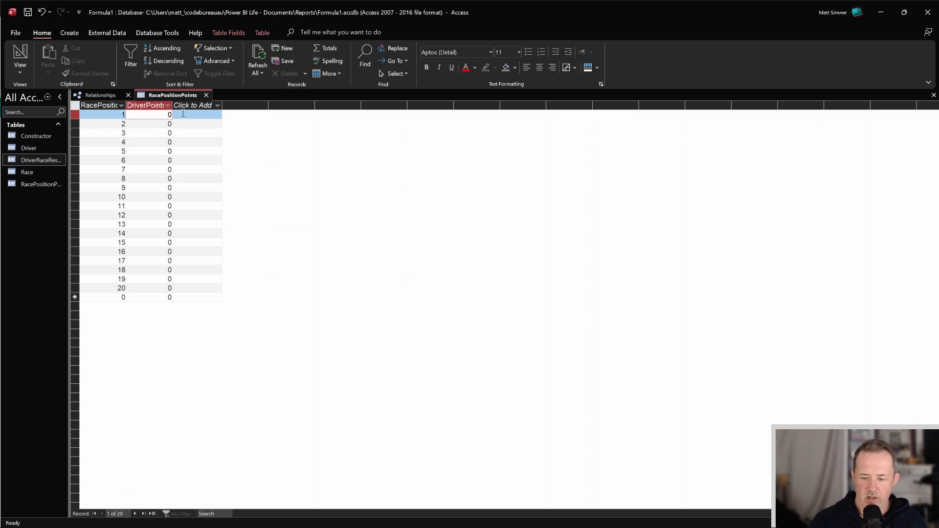
{"action": "type", "text": "25"}
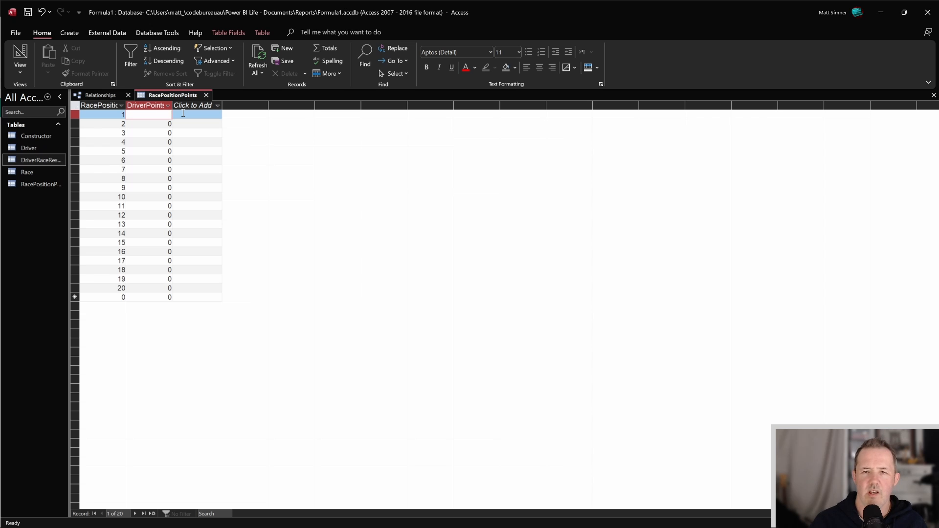
{"action": "key", "text": "Down"}
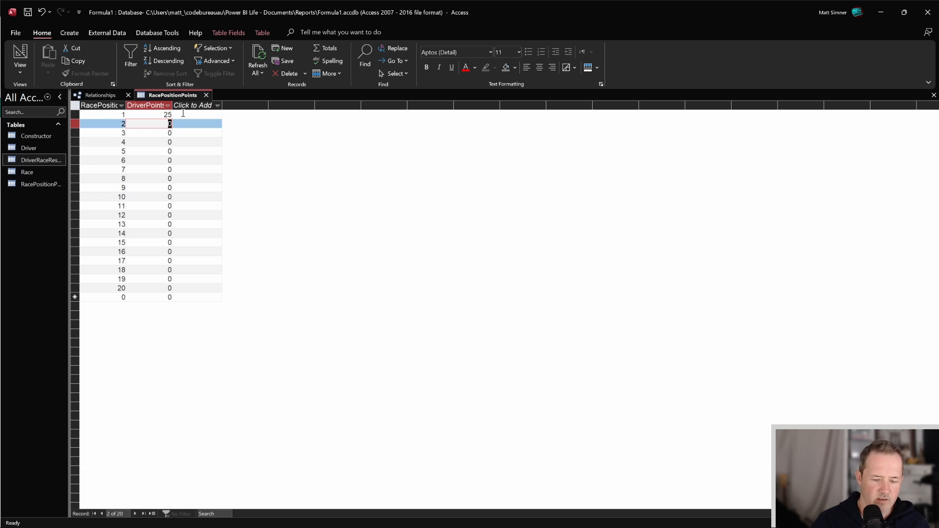
{"action": "type", "text": "18"}
{"action": "key", "text": "Down"}
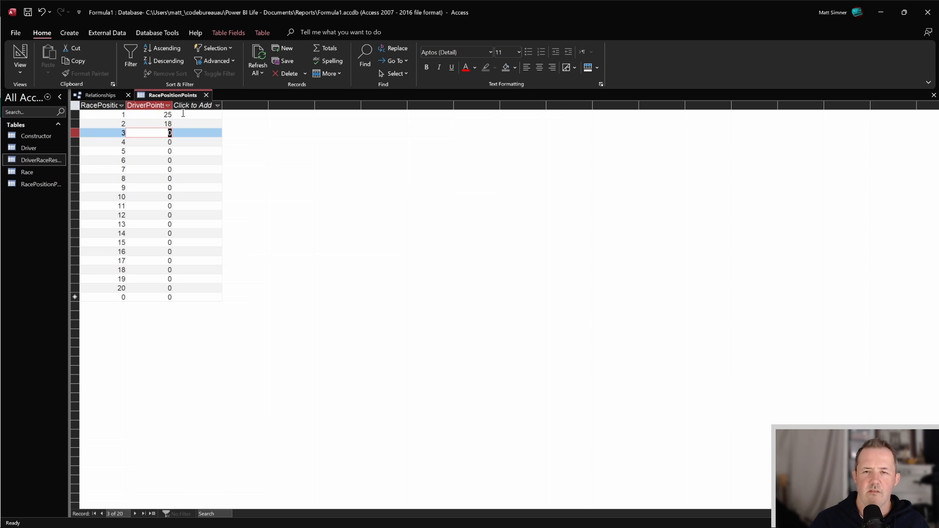
Set DriverPoints to 1 for race position 10 and 2 for race position 9
{"action": "key", "text": "Down"}
{"action": "key", "text": "Down"}
{"action": "key", "text": "Down"}
{"action": "key", "text": "Down"}
{"action": "key", "text": "Down"}
{"action": "key", "text": "Down"}
{"action": "key", "text": "Down"}
{"action": "type", "text": "1"}
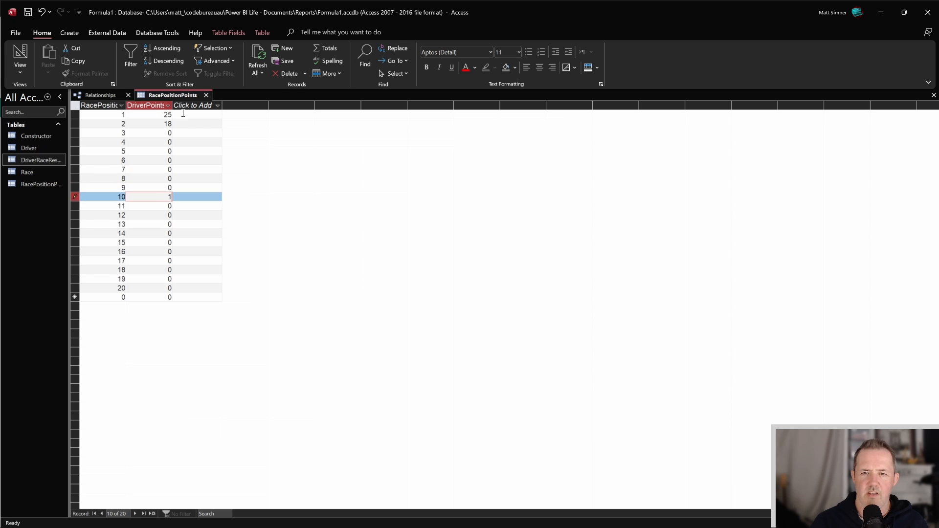
{"action": "key", "text": "Up"}
{"action": "type", "text": "2"}
{"action": "key", "text": "Up"}
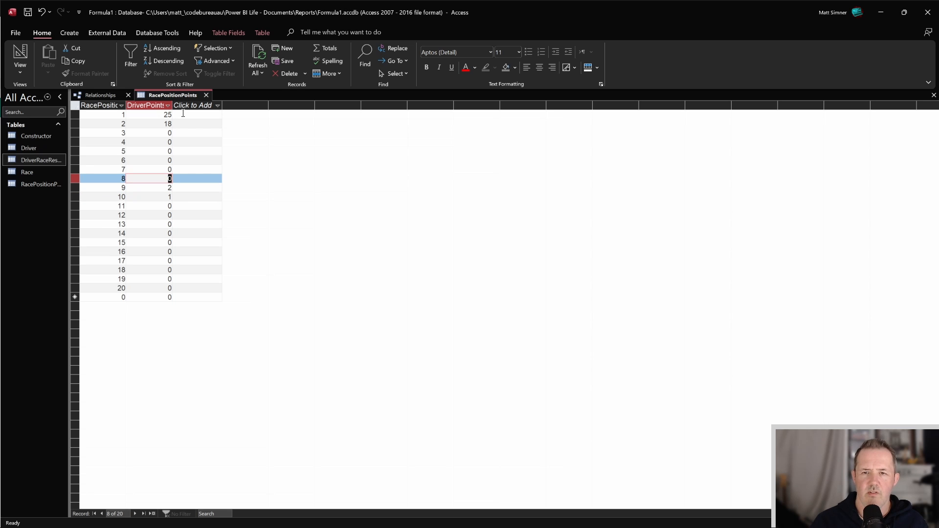
Set DriverPoints to 4, 6, 8 and 10 for race positions 8, 7, 6 and 5 respectively
{"action": "type", "text": "4"}
{"action": "key", "text": "Up"}
{"action": "type", "text": "6"}
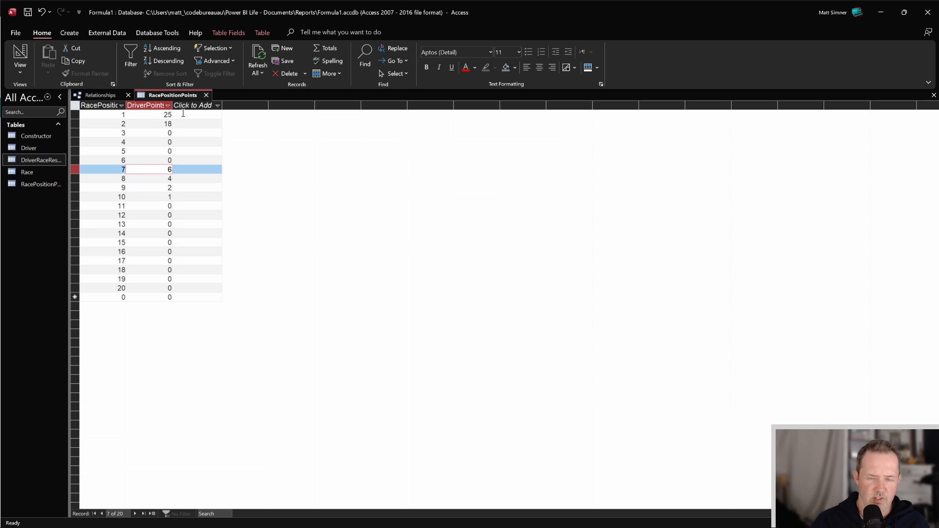
{"action": "key", "text": "Up"}
{"action": "type", "text": "8"}
{"action": "key", "text": "Up"}
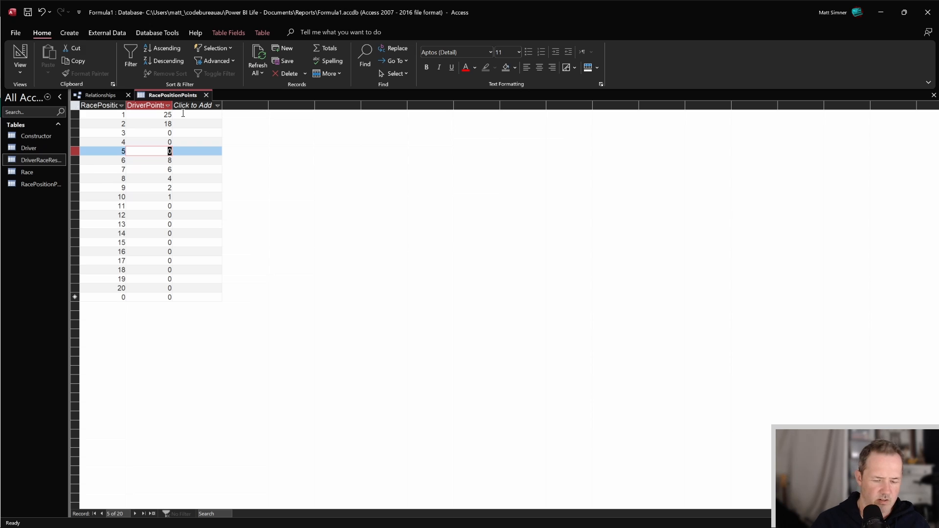
{"action": "type", "text": "10"}
{"action": "key", "text": "Up"}
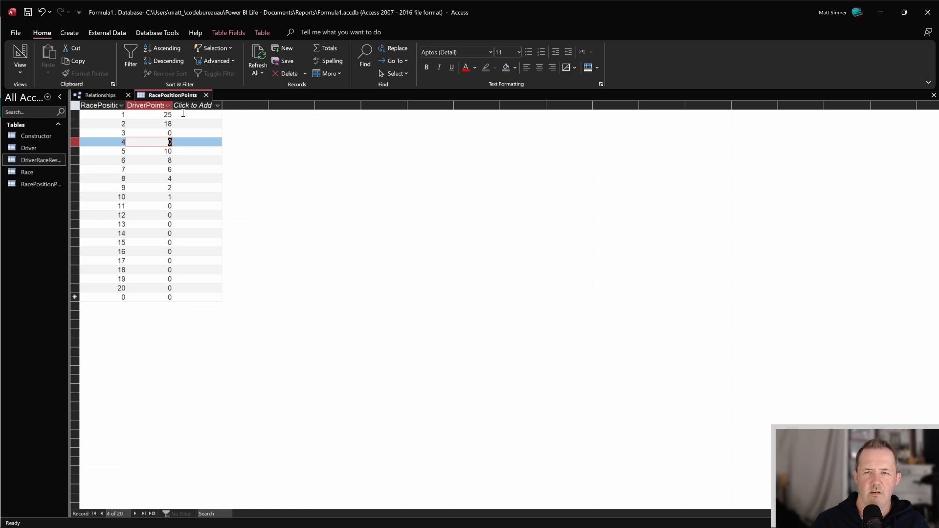
Set DriverPoints to 15 for race position 3 and 12 for race position 4, and close the RacePositionPoints table
{"action": "key", "text": "Up"}
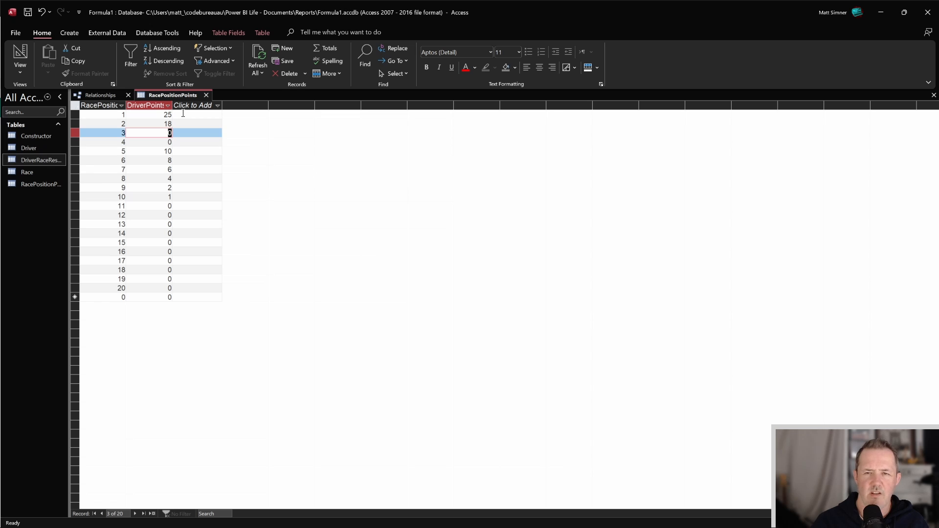
{"action": "type", "text": "15"}
{"action": "key", "text": "Down"}
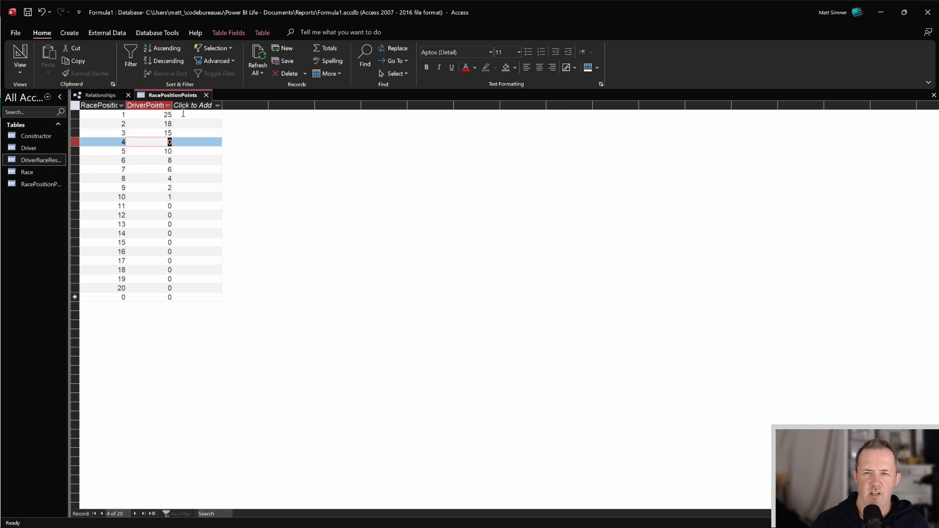
{"action": "type", "text": "12"}
{"action": "key", "text": "Down"}
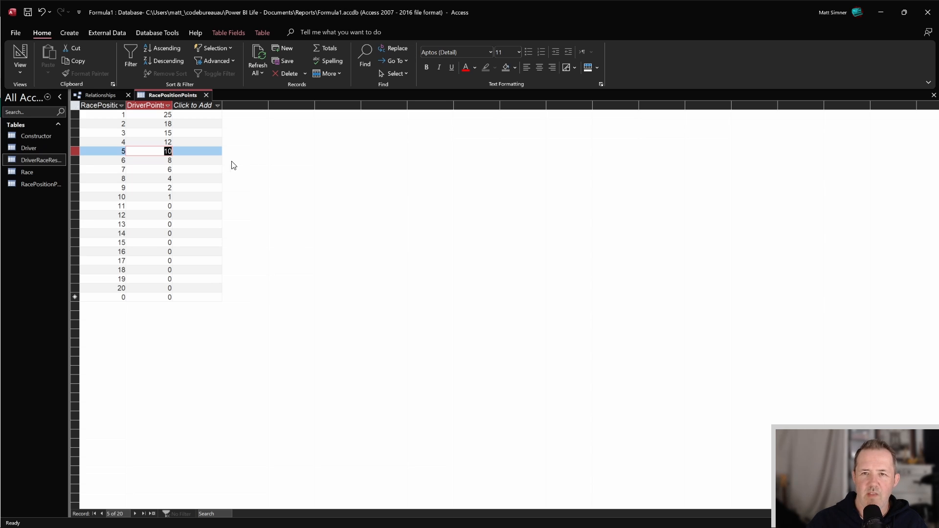
{"action": "left_click", "coordinate": [207, 96]}
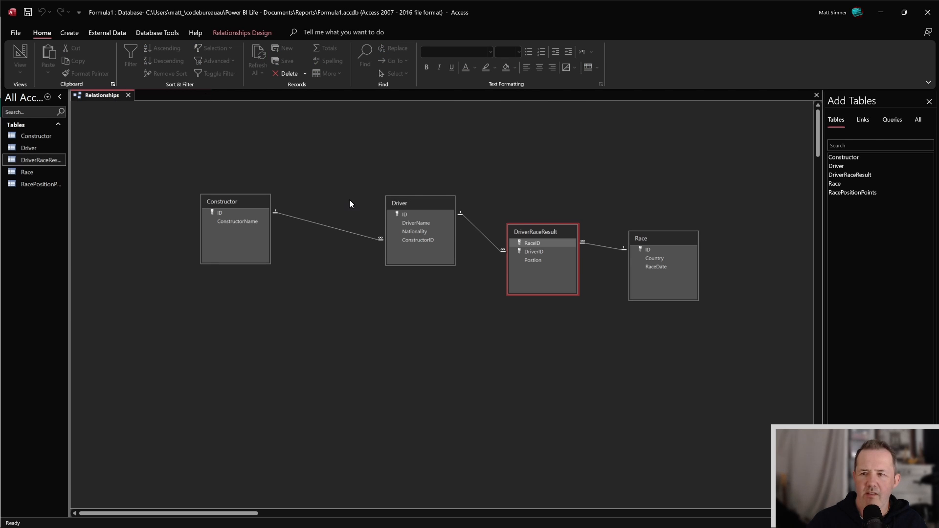
Add the RacePositionPoints table to the relationships diagram and place it below the gap between Driver and DriverRaceResult
{"action": "right_click", "coordinate": [671, 171]}
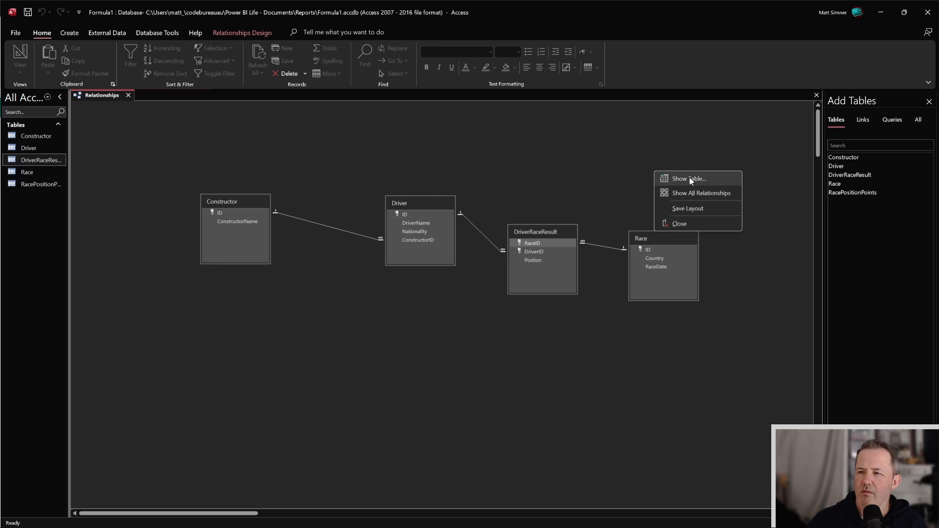
{"action": "left_click", "coordinate": [689, 177]}
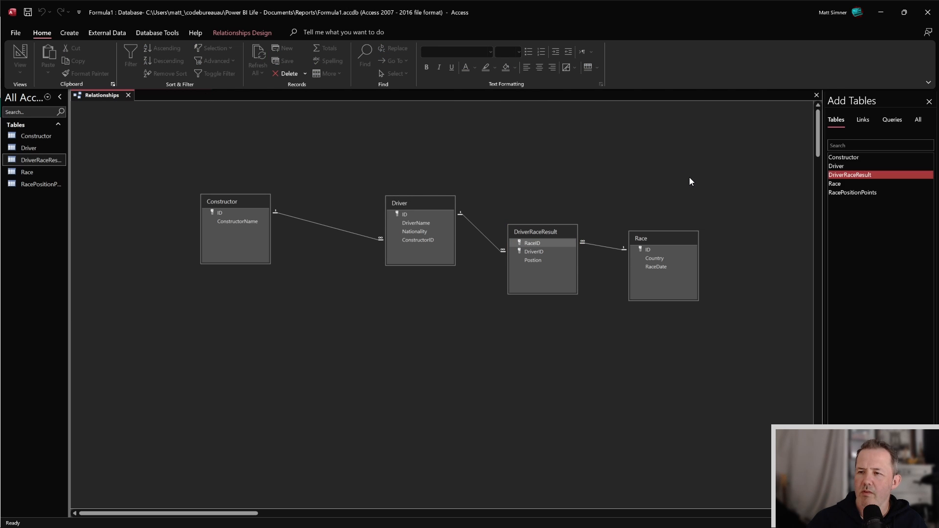
{"action": "double_click", "coordinate": [849, 194]}
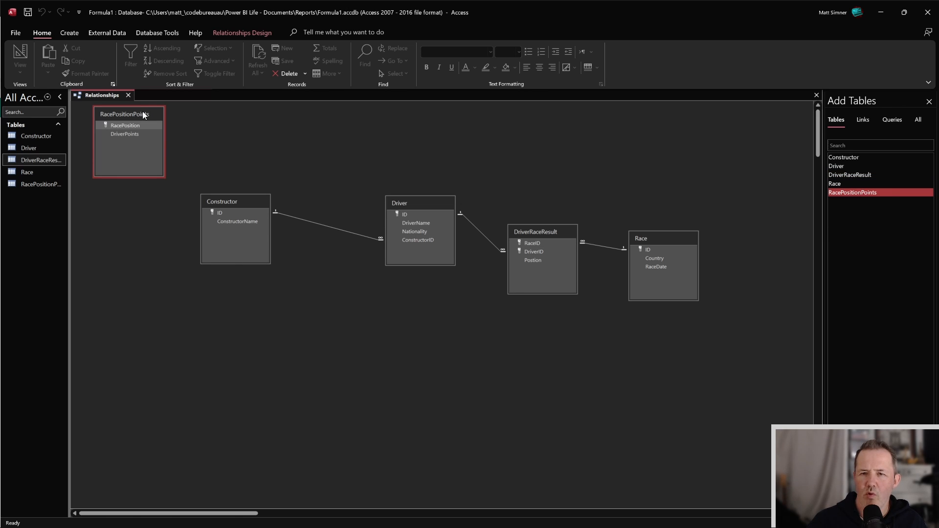
{"action": "left_click_drag", "start_coordinate": [141, 113], "coordinate": [480, 360]}
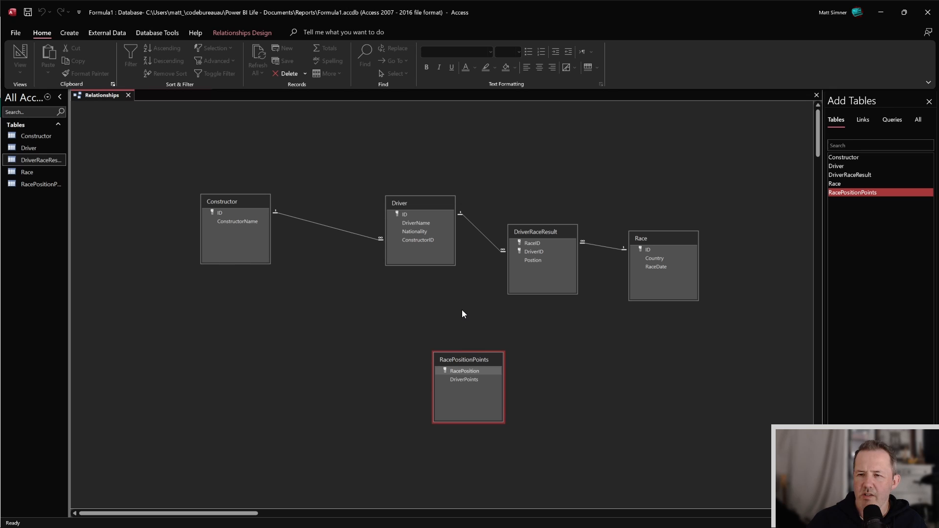
Create a one-to-many relationship from RacePosition in RacePositionPoints to Postion in DriverRaceResult, enforcing referential integrity
{"action": "left_click", "coordinate": [537, 260]}
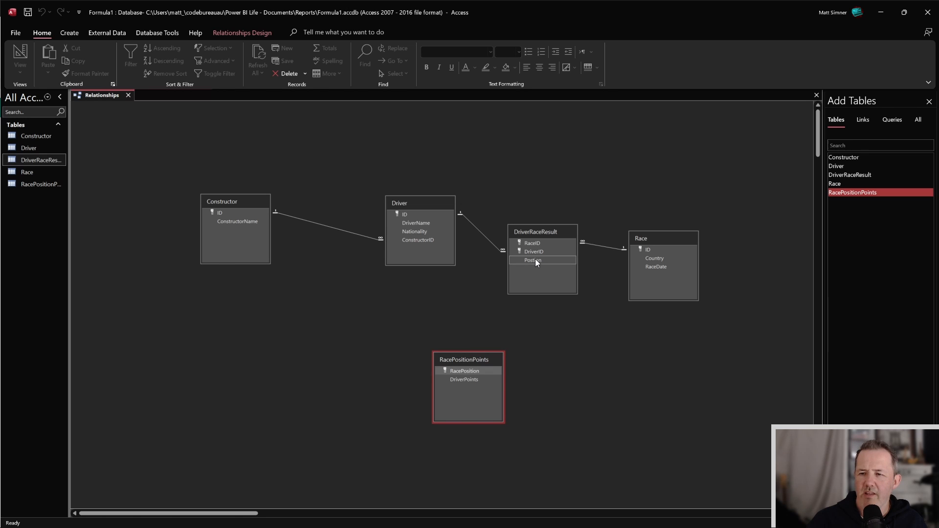
{"action": "mouse_move", "coordinate": [536, 260]}
{"action": "left_mouse_down"}
{"action": "mouse_move", "coordinate": [468, 376]}
{"action": "mouse_move", "coordinate": [531, 262]}
{"action": "left_mouse_up"}
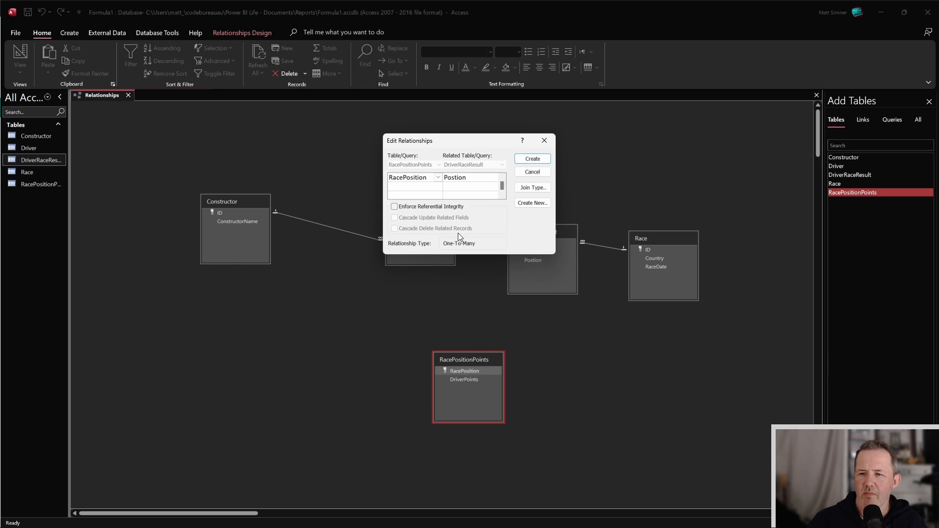
{"action": "left_click", "coordinate": [410, 207]}
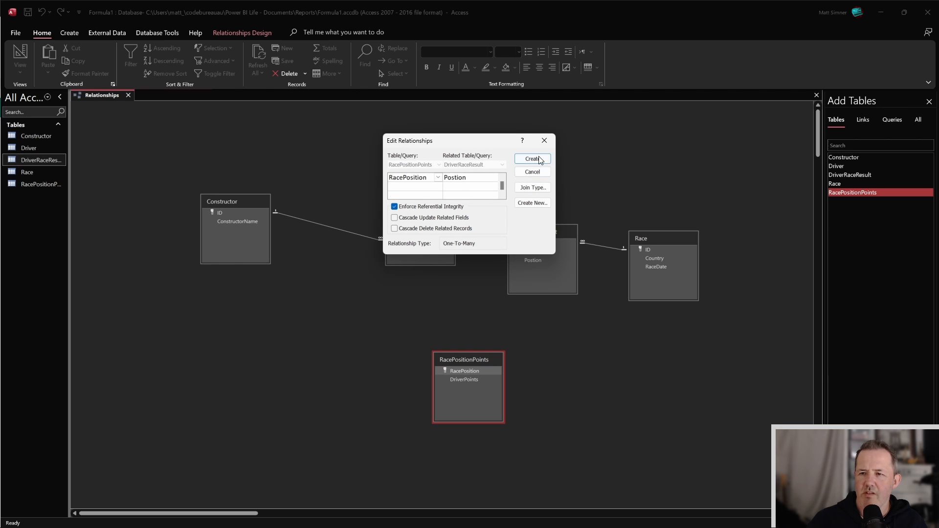
{"action": "left_click", "coordinate": [533, 159]}
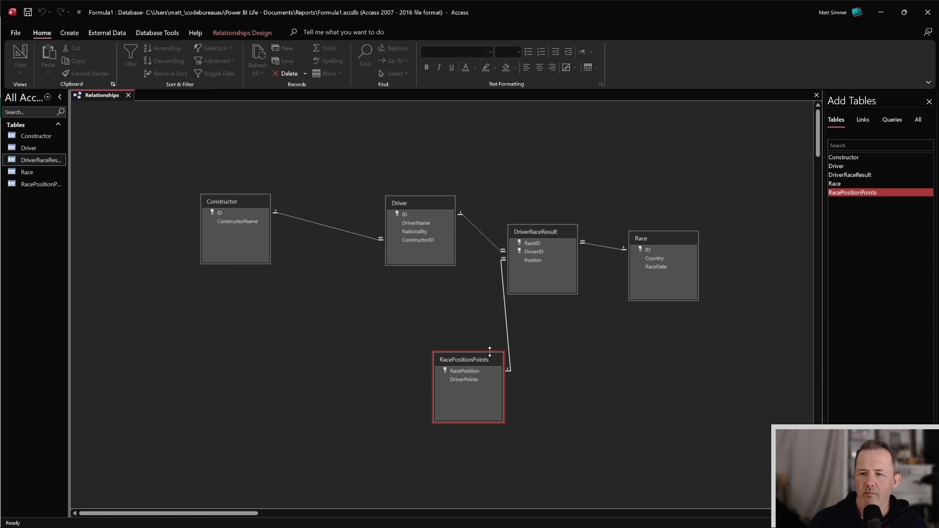
Reposition the RacePositionPoints table in the relationships diagram to just below the Driver table
{"action": "left_click_drag", "start_coordinate": [486, 358], "coordinate": [411, 313]}
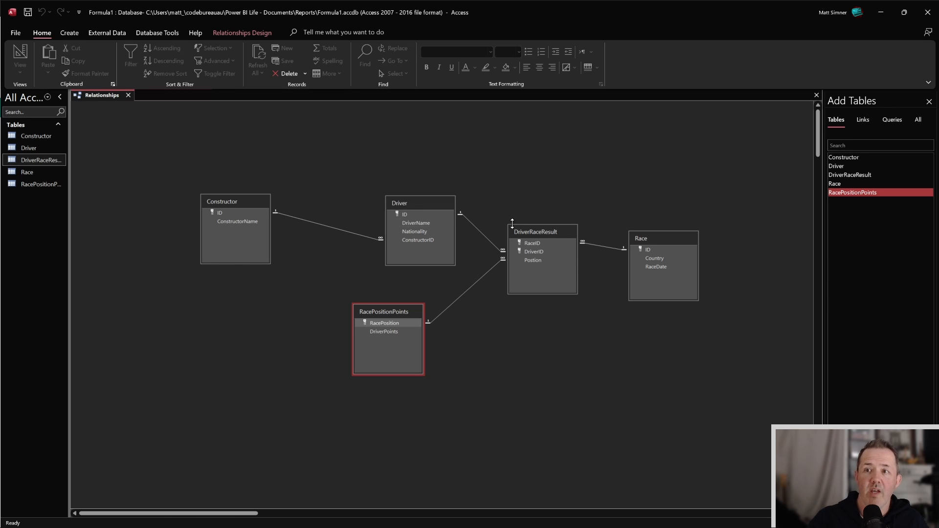
{"action": "left_click", "coordinate": [532, 260]}
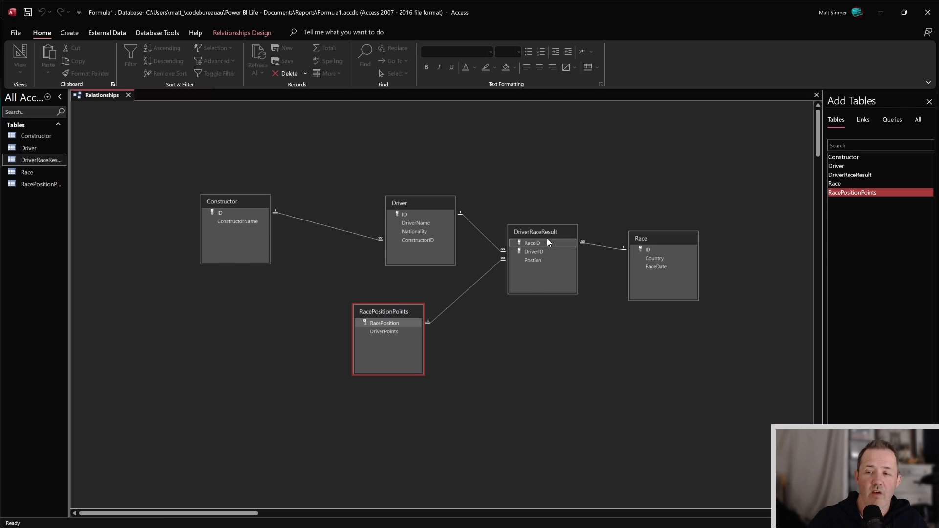
{"action": "left_click", "coordinate": [424, 233]}
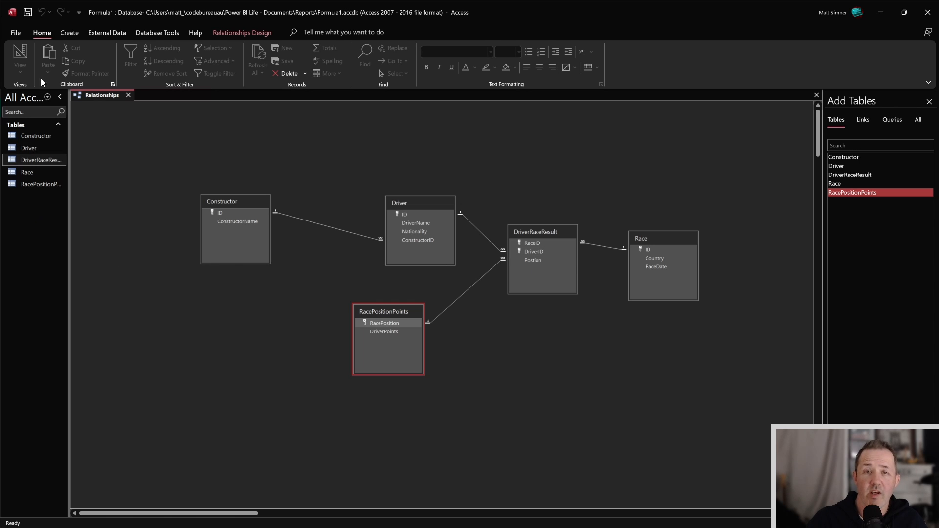
Design a new query with the Race, Constructor, Driver, DriverRaceResult and RacePositionPoints tables, placing DriverRaceResult below the others
{"action": "left_click", "coordinate": [69, 34]}
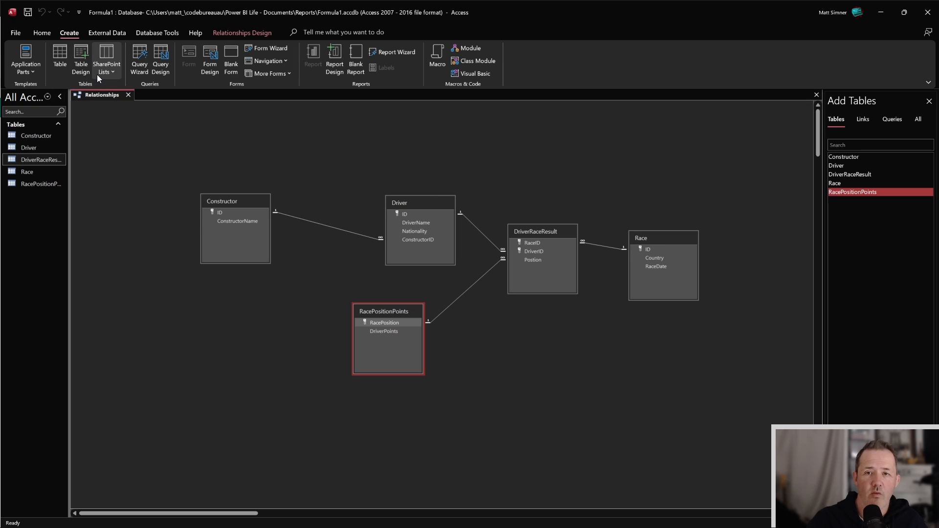
{"action": "left_click", "coordinate": [159, 61]}
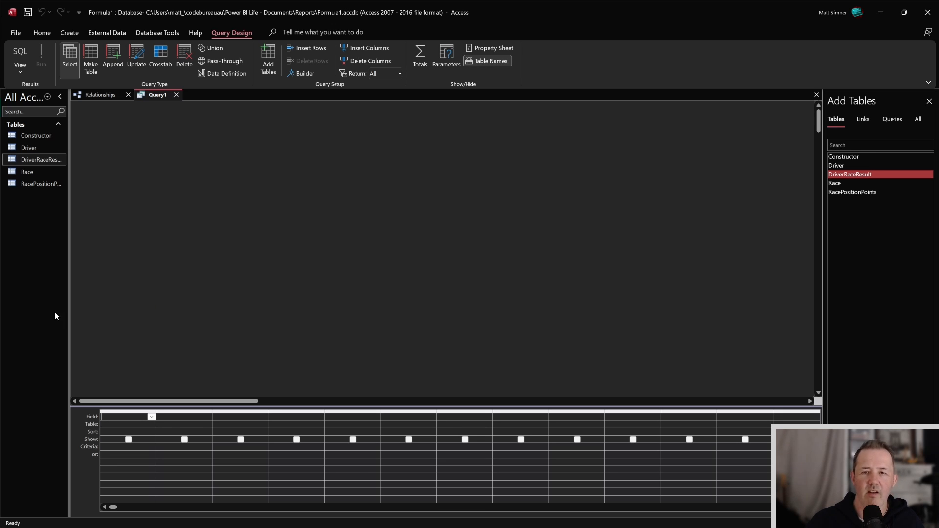
{"action": "double_click", "coordinate": [838, 184]}
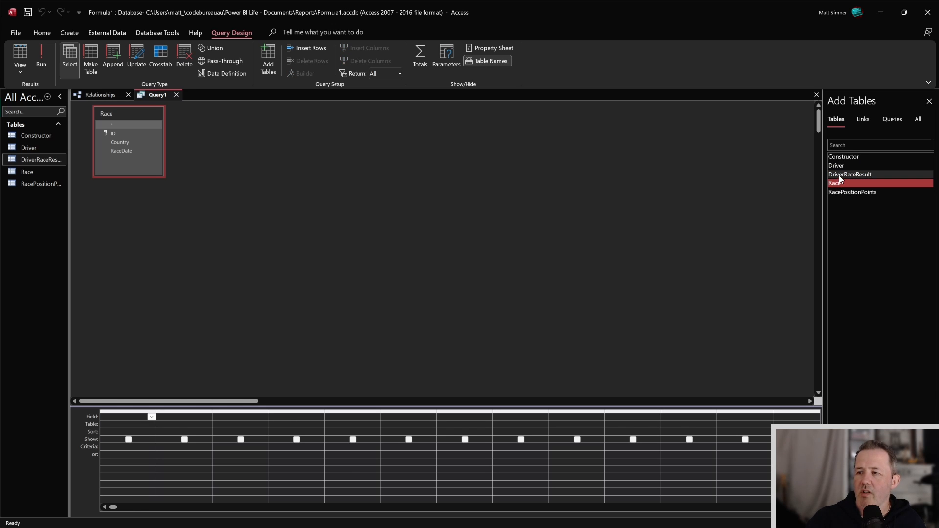
{"action": "left_click", "coordinate": [844, 157]}
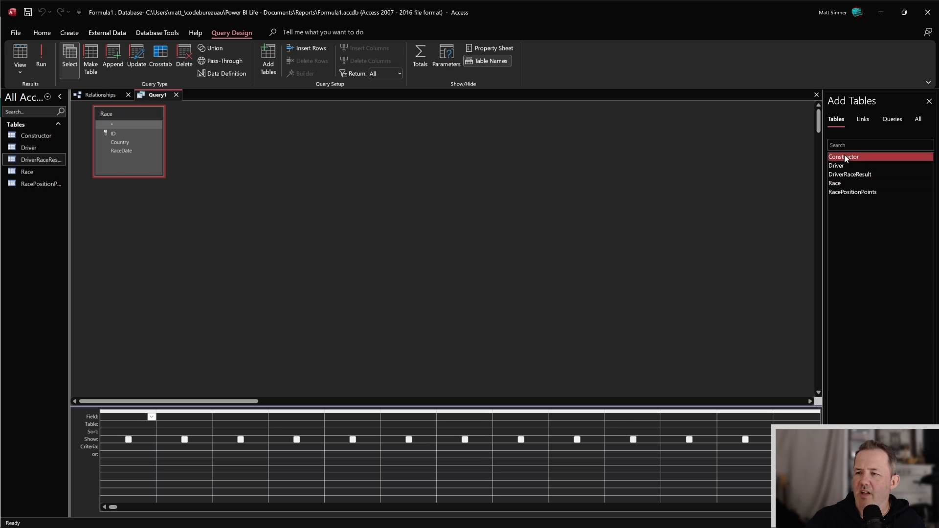
{"action": "double_click", "coordinate": [844, 156]}
{"action": "double_click", "coordinate": [844, 166]}
{"action": "left_click", "coordinate": [849, 175]}
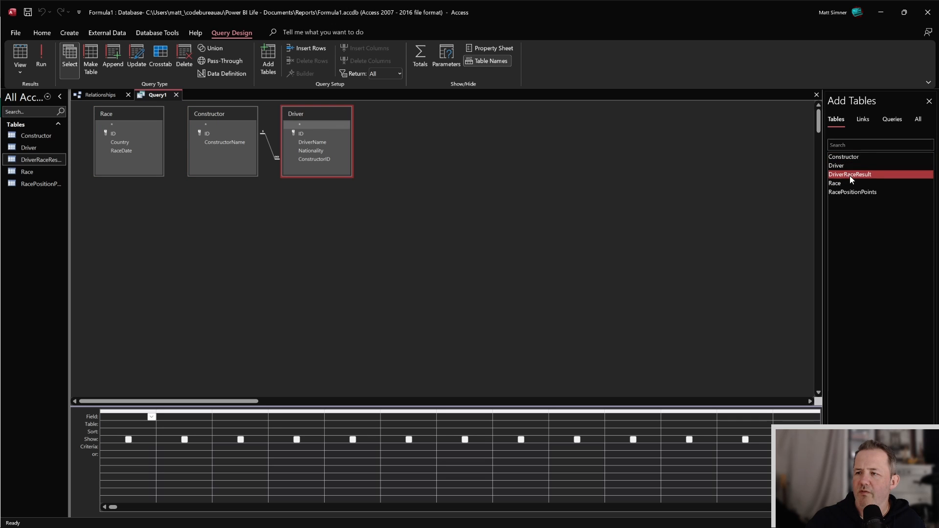
{"action": "double_click", "coordinate": [849, 175]}
{"action": "double_click", "coordinate": [853, 192]}
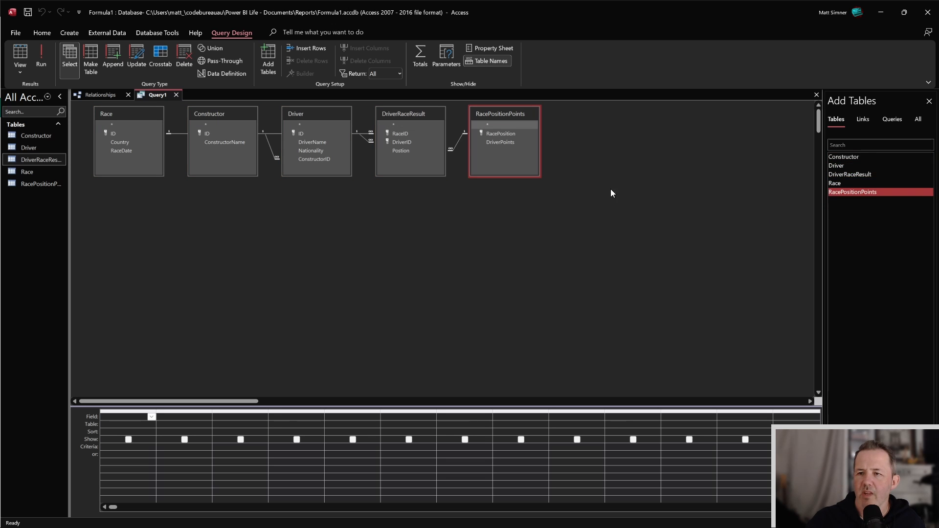
{"action": "left_click_drag", "start_coordinate": [427, 117], "coordinate": [411, 222]}
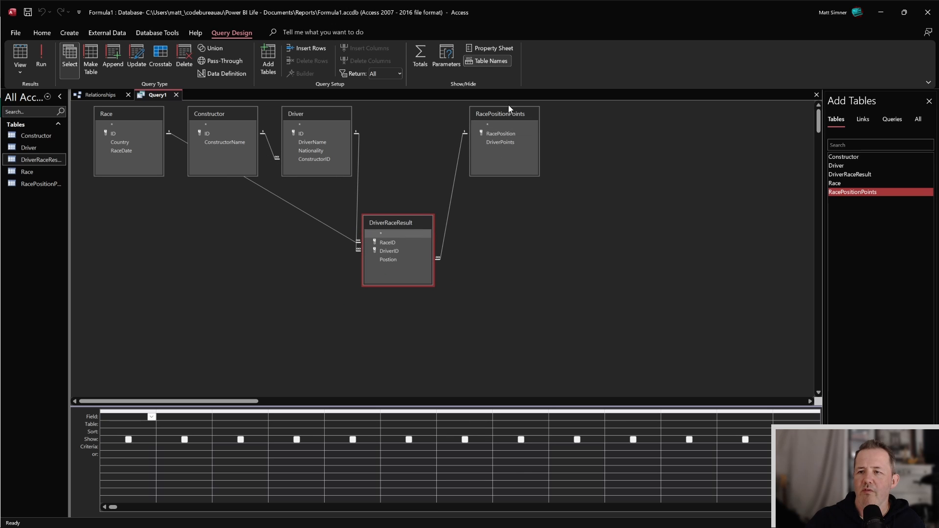
Add Country and RaceDate from Race, DriverName and Nationality from Driver, and ConstructorName from Constructor to the query
{"action": "double_click", "coordinate": [127, 142]}
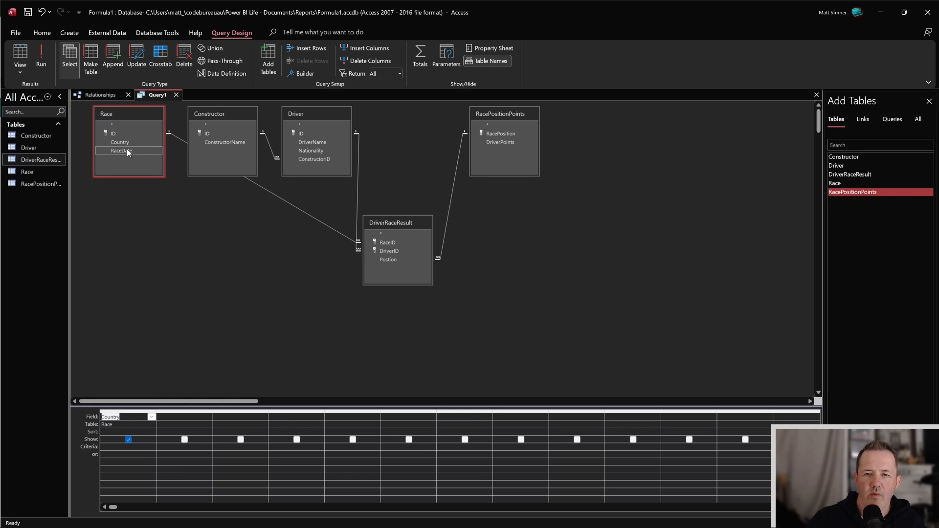
{"action": "double_click", "coordinate": [127, 150]}
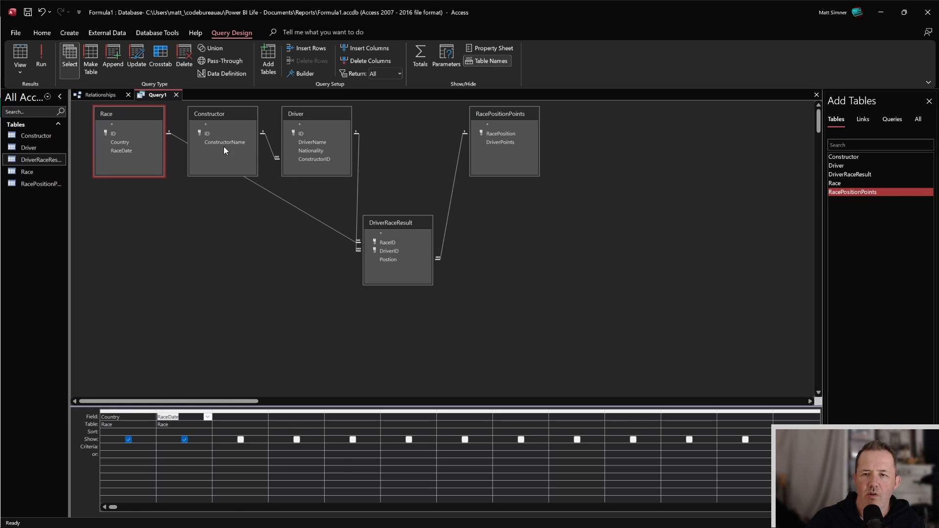
{"action": "double_click", "coordinate": [313, 142]}
{"action": "double_click", "coordinate": [310, 150]}
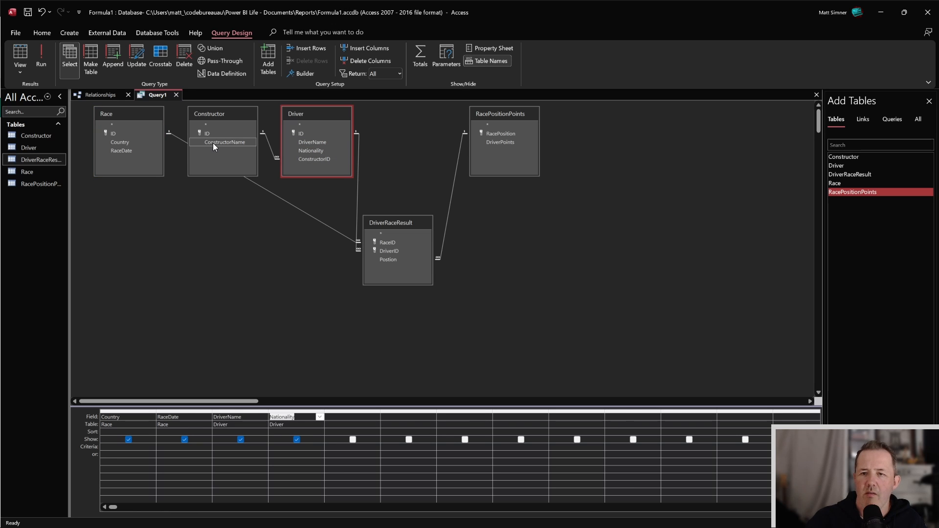
{"action": "double_click", "coordinate": [213, 143]}
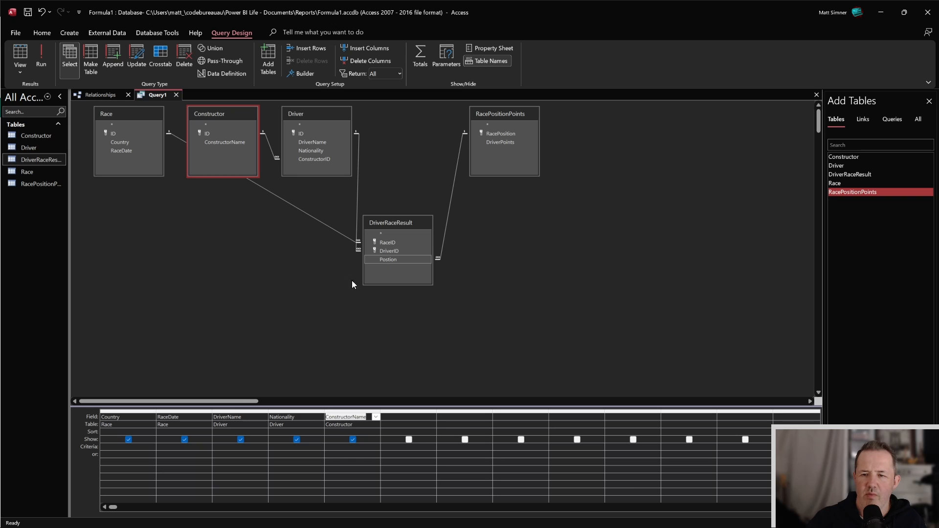
Insert Postion from DriverRaceResult before DriverName in the query and add DriverPoints from RacePositionPoints as the last field
{"action": "left_click_drag", "start_coordinate": [388, 260], "coordinate": [228, 411]}
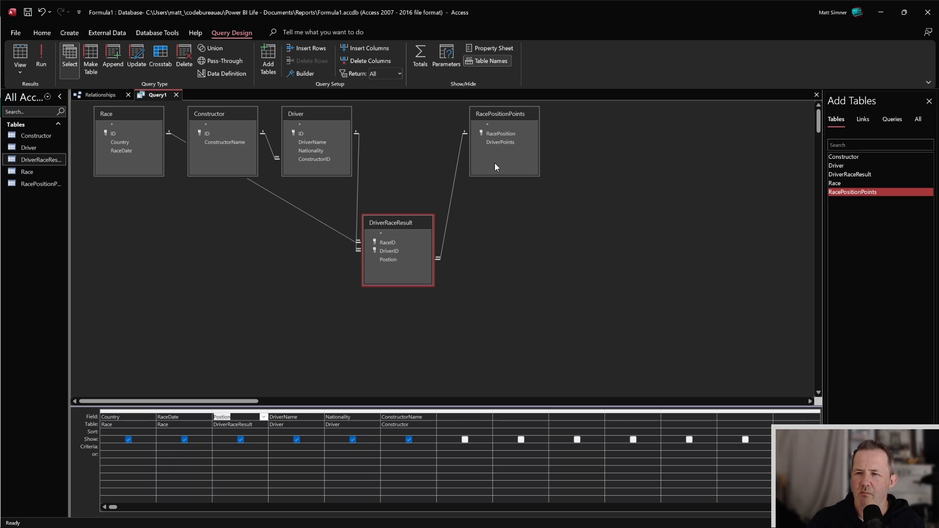
{"action": "double_click", "coordinate": [500, 142]}
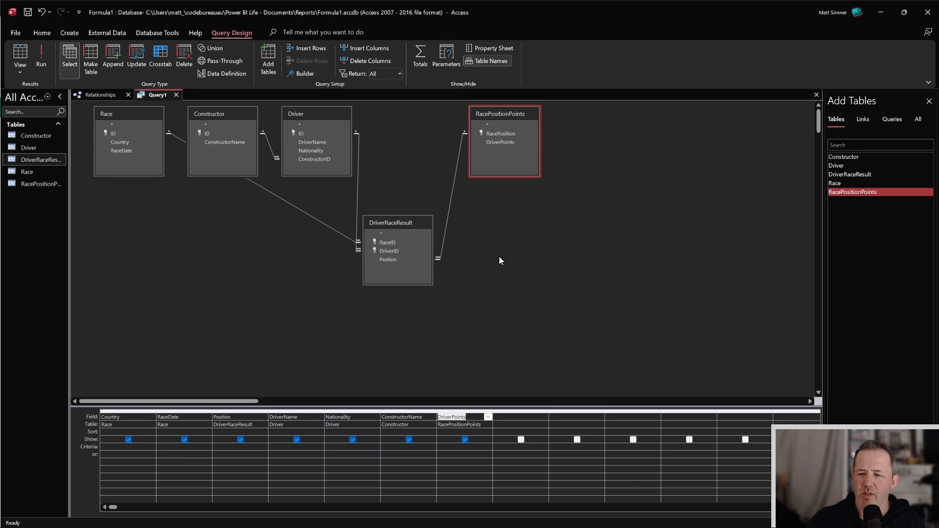
Save the query as RaceResultPoints and show its records in datasheet view
{"action": "left_click", "coordinate": [103, 150]}
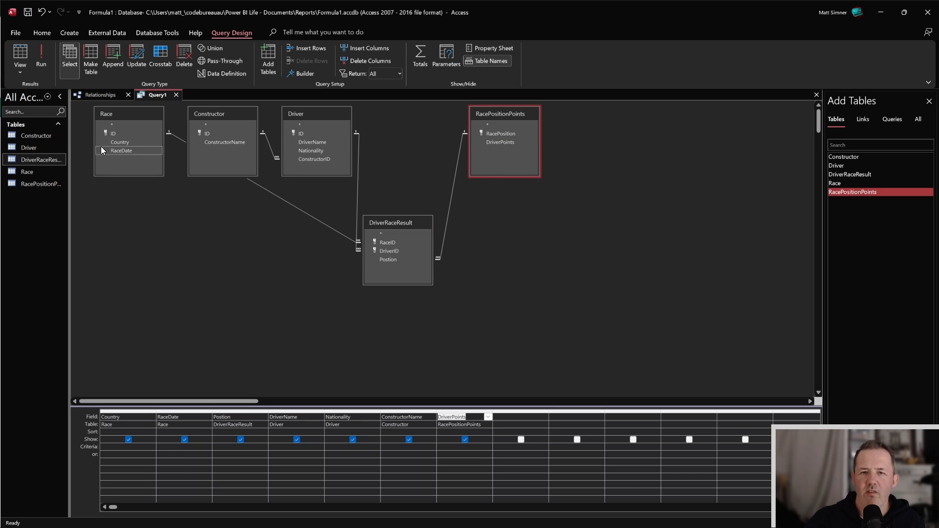
{"action": "left_click", "coordinate": [28, 13]}
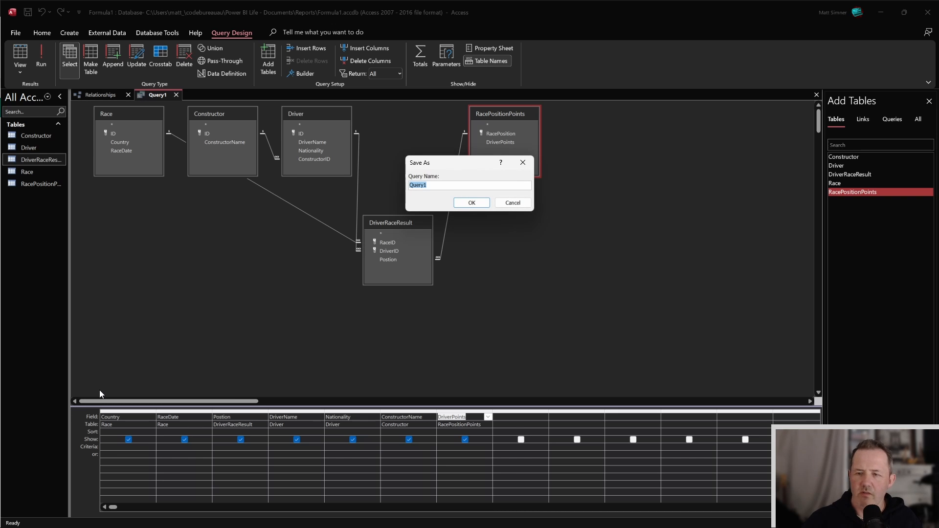
{"action": "type", "text": "Rad"}
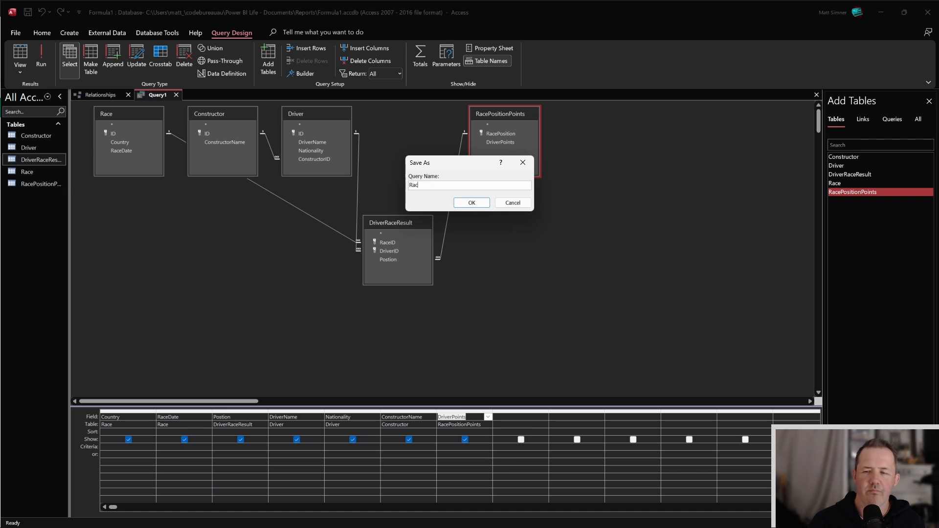
{"action": "type", "text": "eREes"}
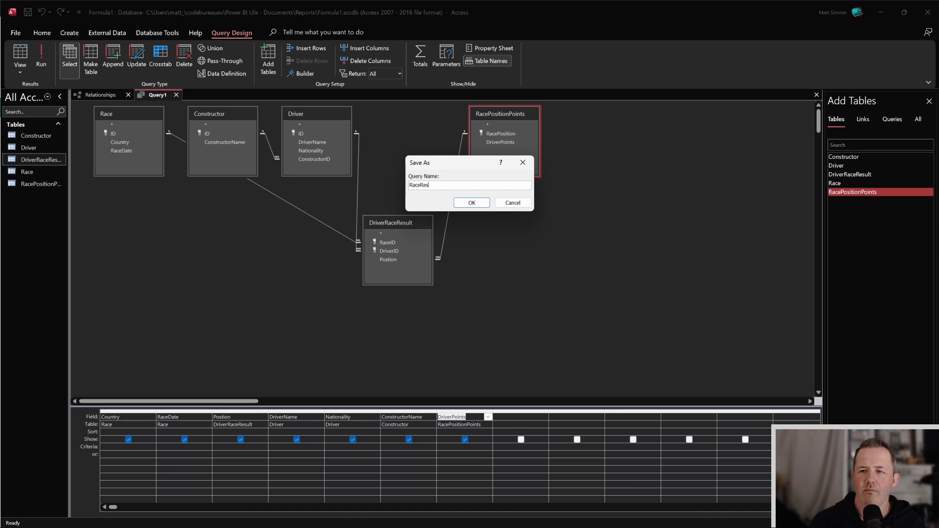
{"action": "type", "text": "ultPoints"}
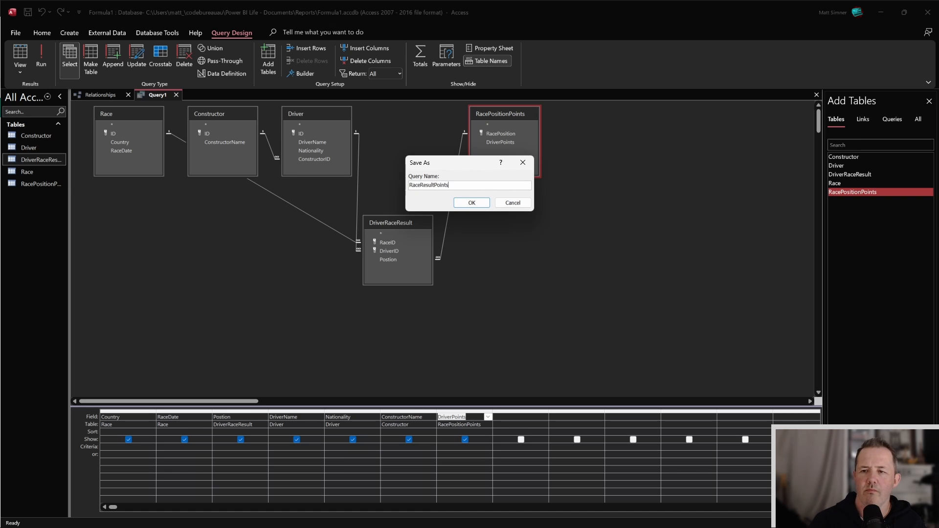
{"action": "key", "text": "Return"}
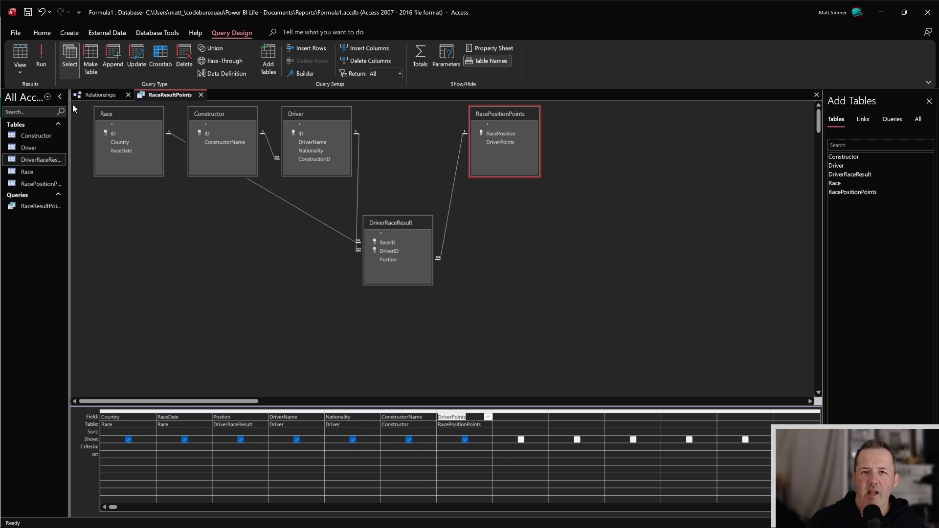
{"action": "left_click", "coordinate": [21, 55]}
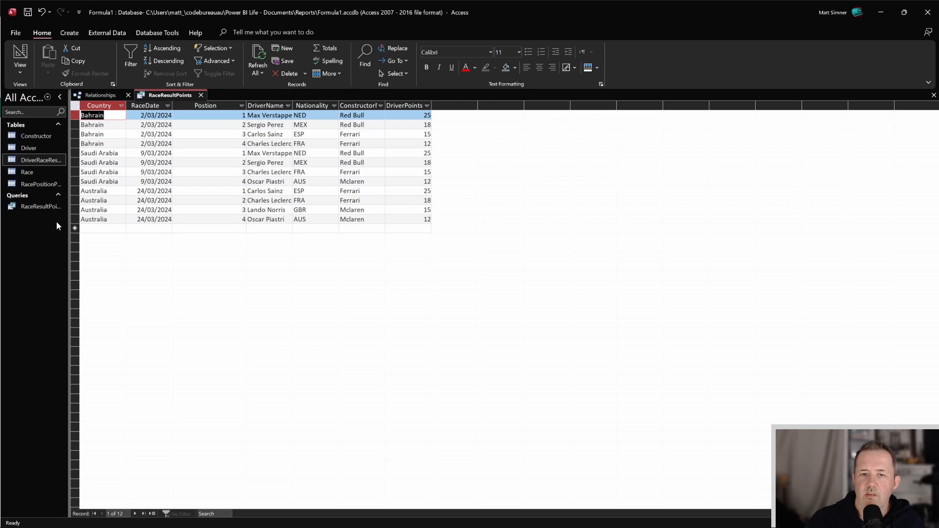
Switch to Power BI Desktop and rename the report page Page 1 as DriverStandings
{"action": "key", "text": "alt+Tab"}
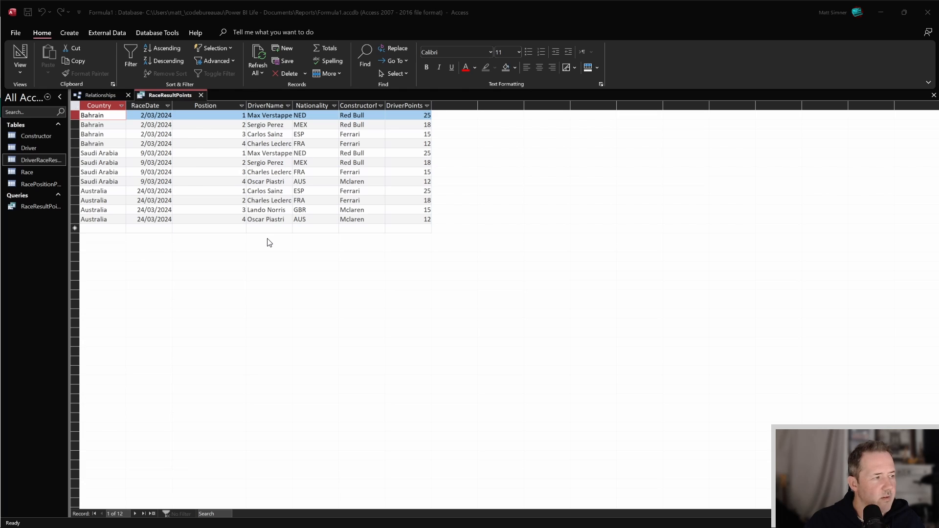
{"action": "key", "text": "alt+Tab"}
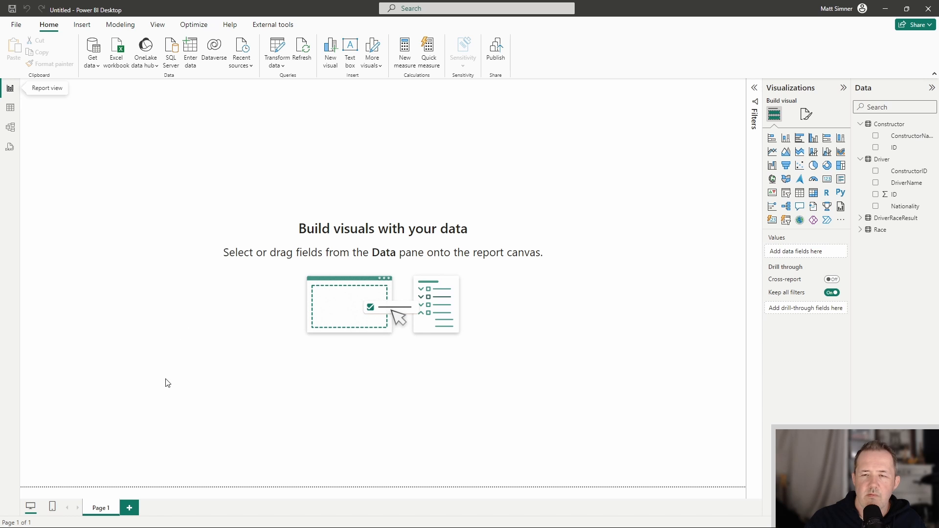
{"action": "double_click", "coordinate": [105, 507]}
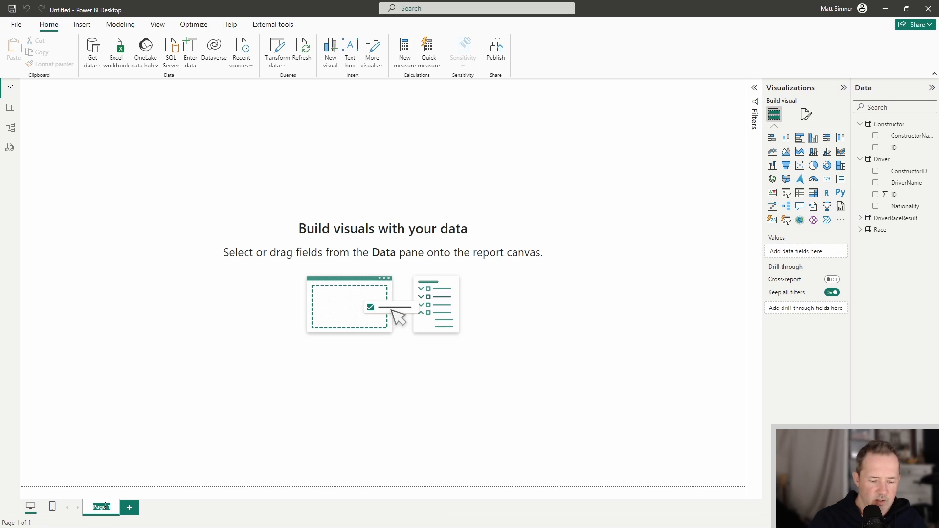
{"action": "type", "text": "Driver Standings"}
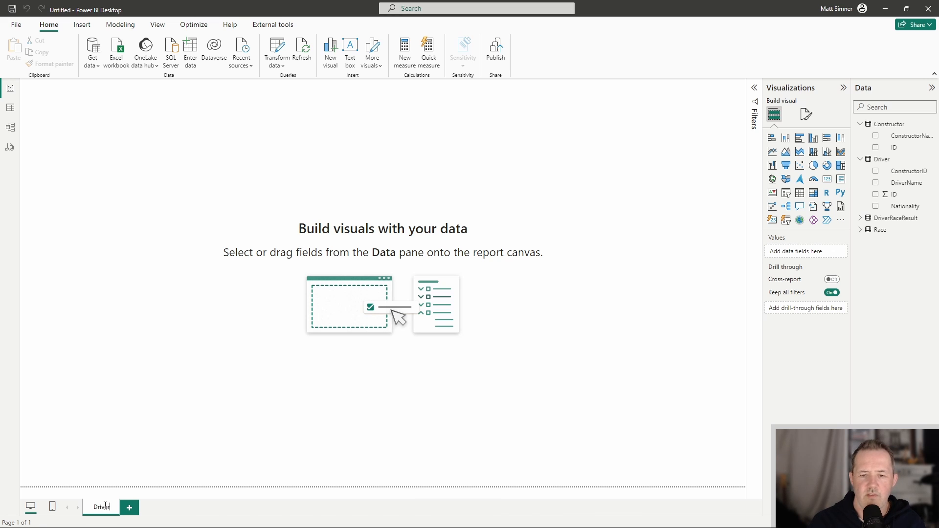
{"action": "key", "text": "Return"}
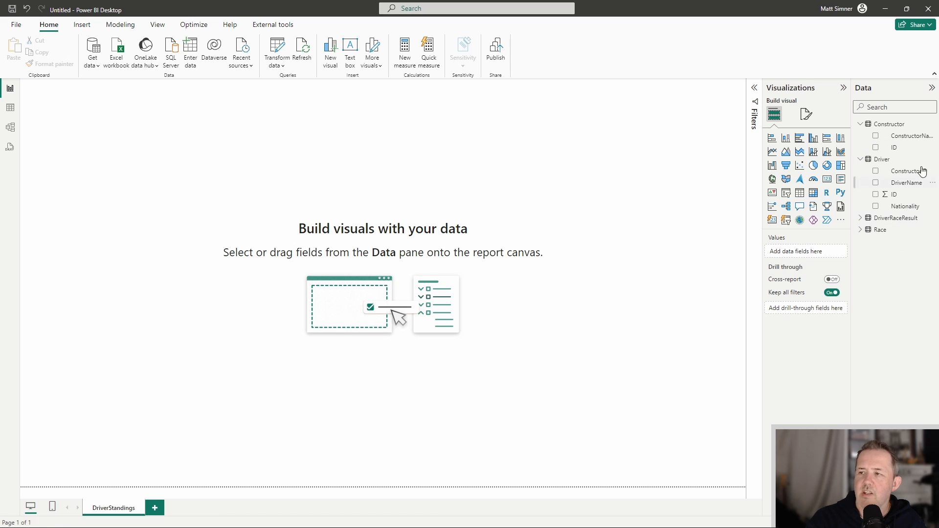
Open the Constructor table's query for editing and duplicate the DriverRaceResult query
{"action": "left_click", "coordinate": [934, 127]}
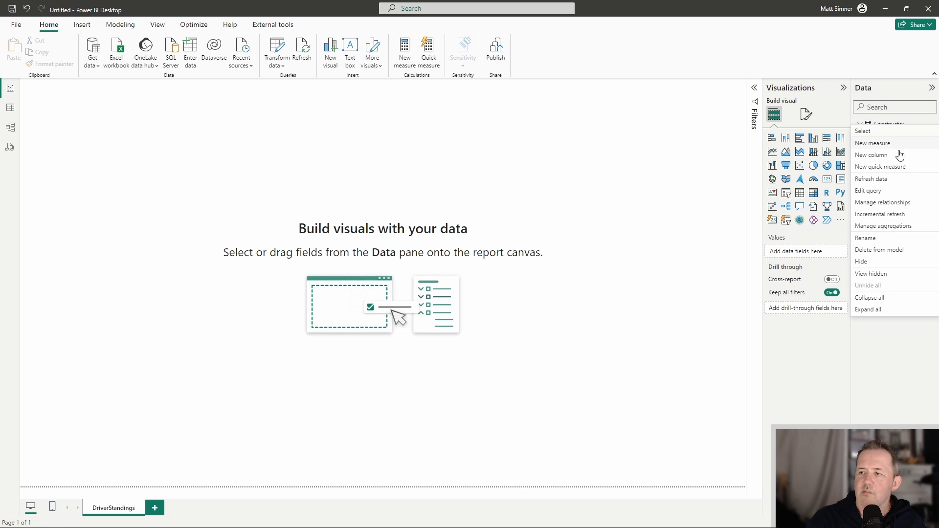
{"action": "left_click", "coordinate": [878, 192]}
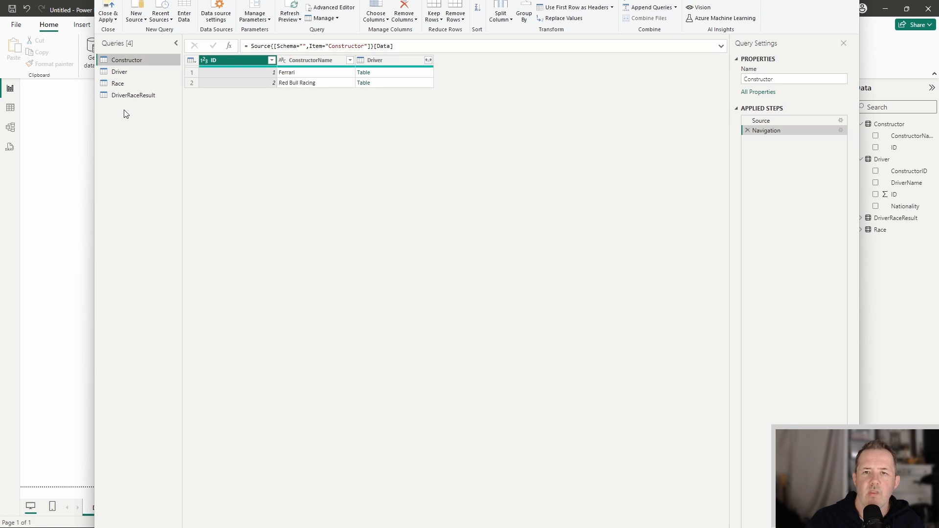
{"action": "left_click", "coordinate": [141, 95]}
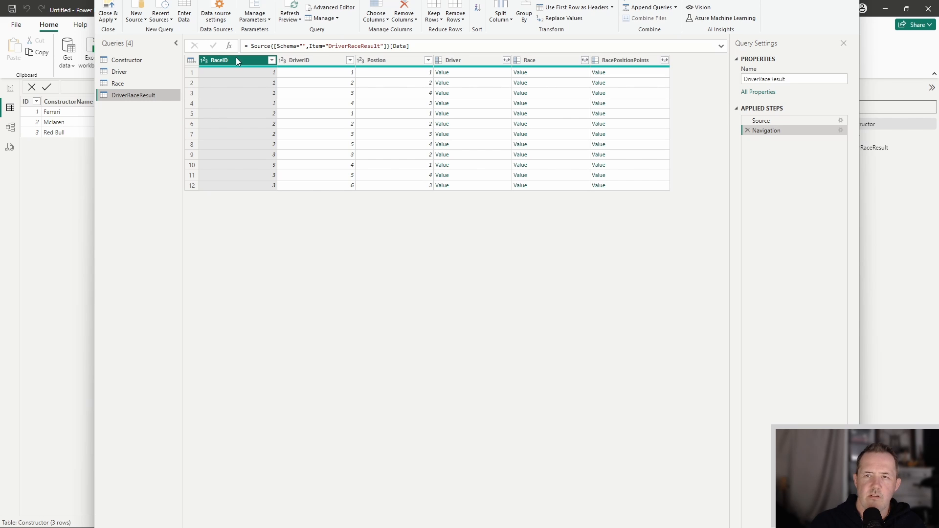
{"action": "right_click", "coordinate": [172, 95]}
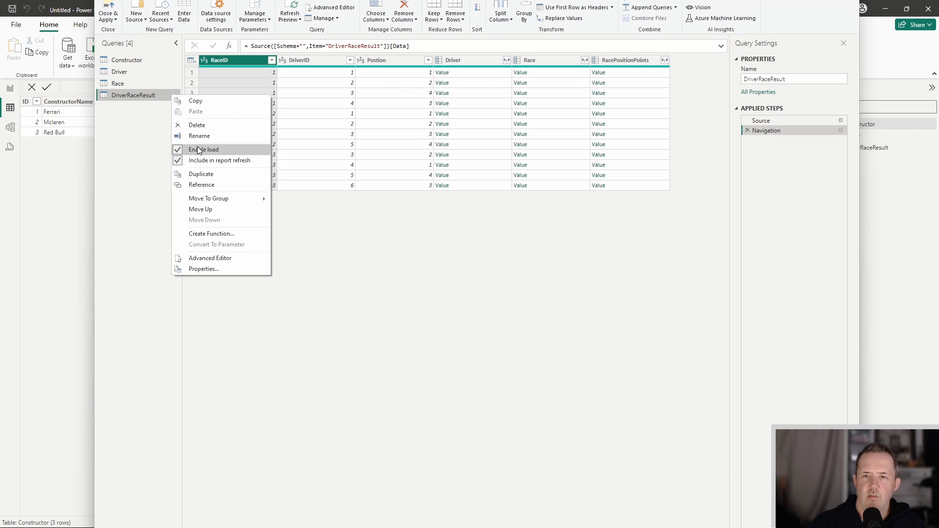
{"action": "left_click", "coordinate": [199, 173]}
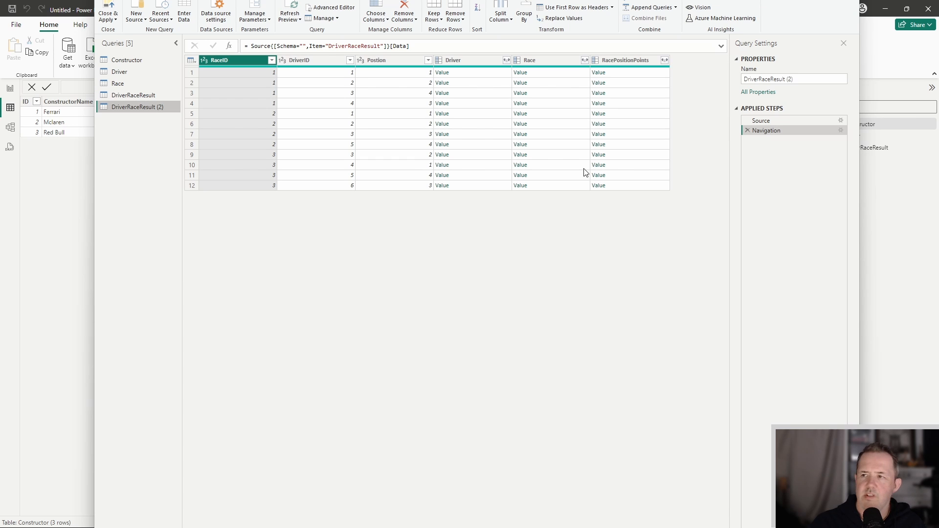
Change the duplicated query's Navigation step to the RaceResultPoints resource and rename the query as RaceResultPoints
{"action": "left_click", "coordinate": [840, 130]}
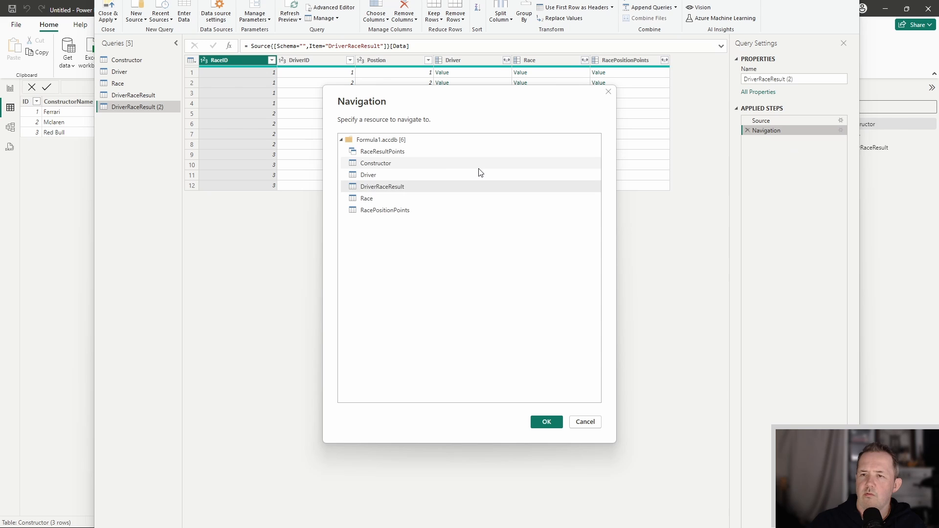
{"action": "left_click", "coordinate": [372, 153]}
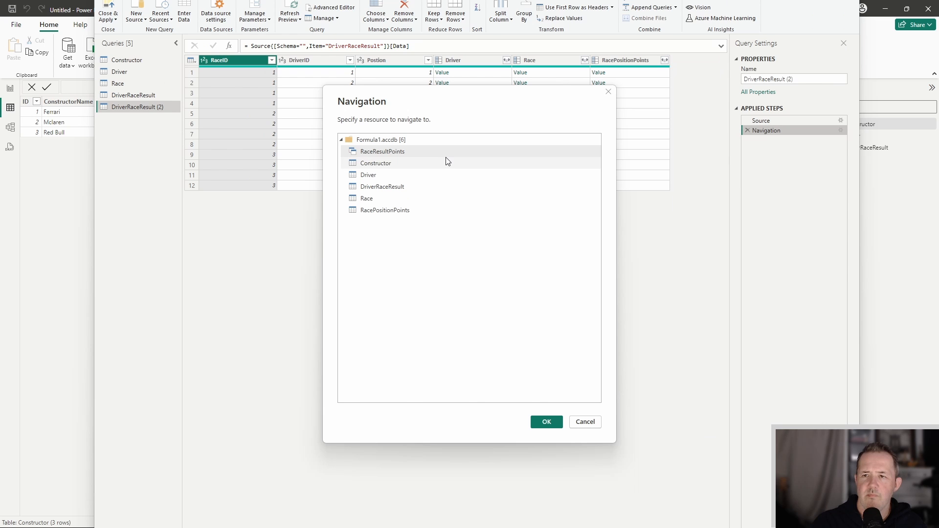
{"action": "left_click", "coordinate": [545, 422]}
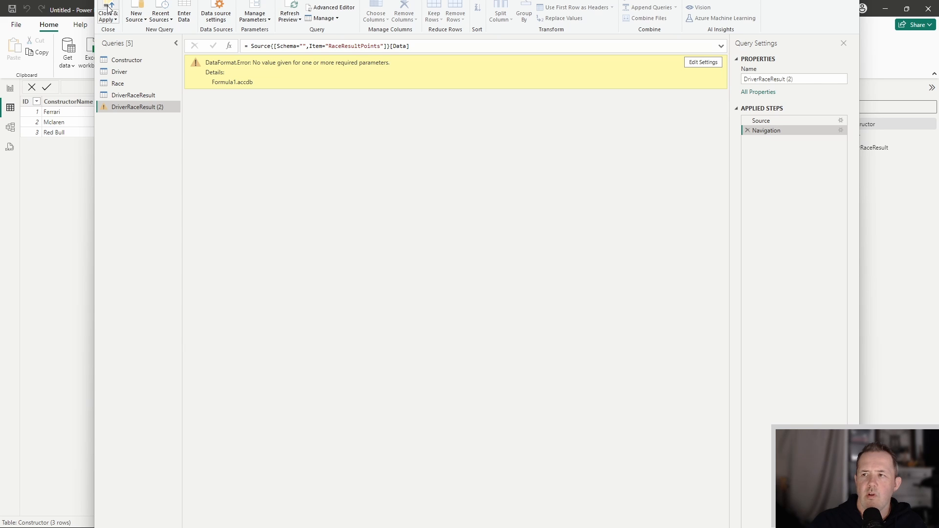
{"action": "double_click", "coordinate": [130, 109]}
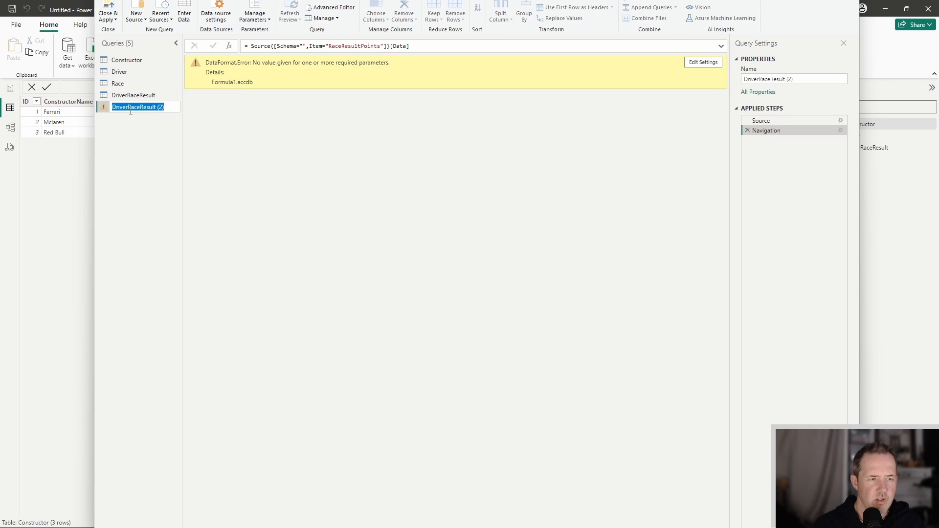
{"action": "type", "text": "R"}
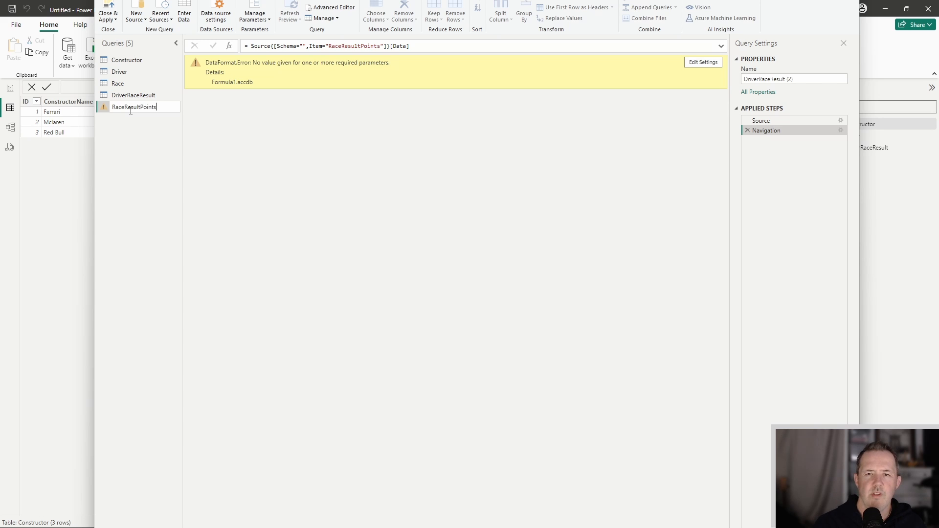
{"action": "type", "text": "aceResultPoints"}
{"action": "key", "text": "Return"}
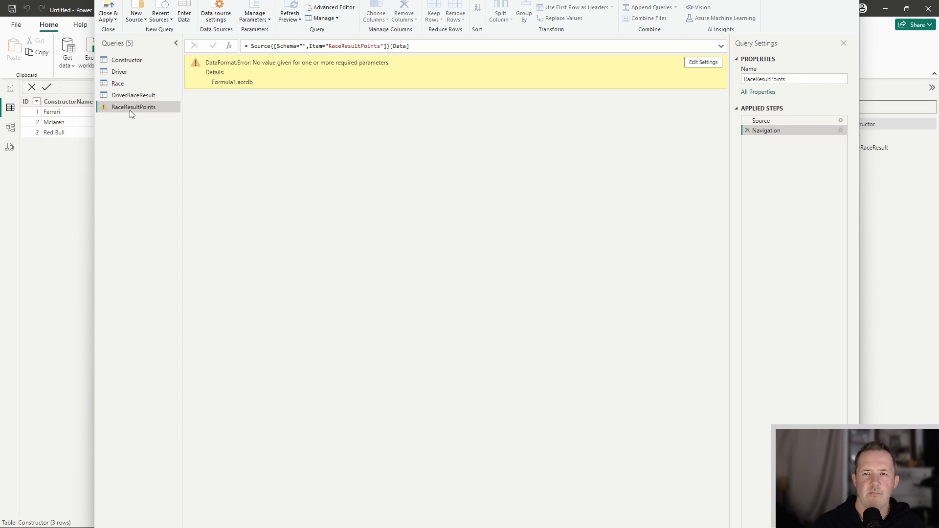
Apply the query changes to the model and display the data of the RaceResultPoints table
{"action": "left_click", "coordinate": [110, 5]}
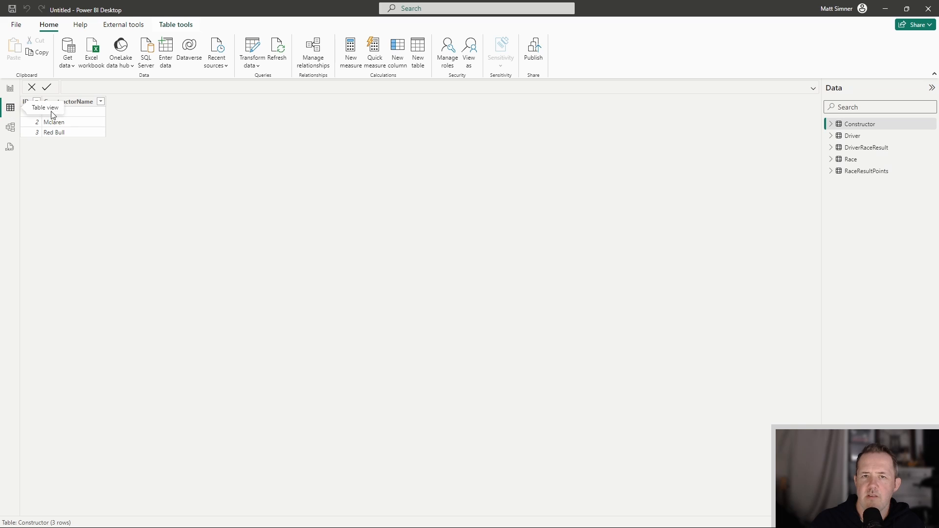
{"action": "left_click", "coordinate": [875, 173]}
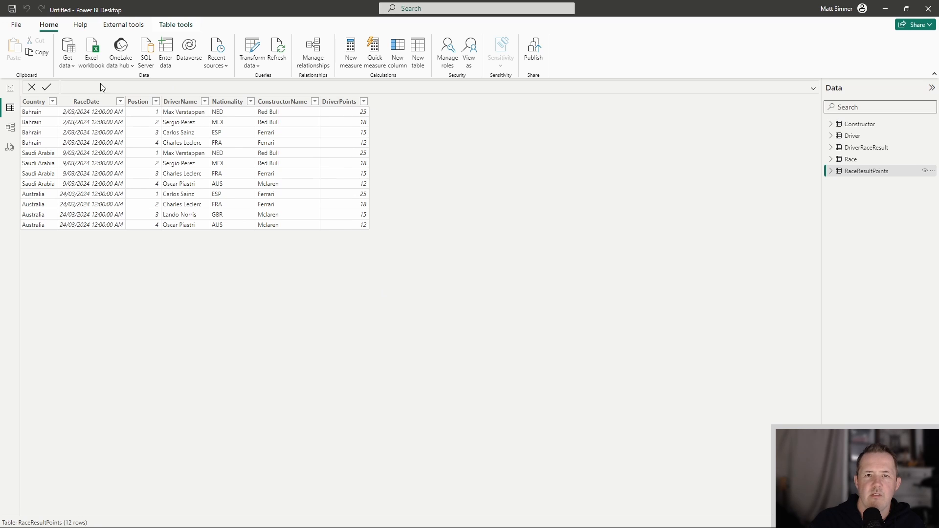
Add a table visual to the DriverStandings page and enlarge it to about 70% of the page's width and 60% of its height
{"action": "left_click", "coordinate": [9, 88]}
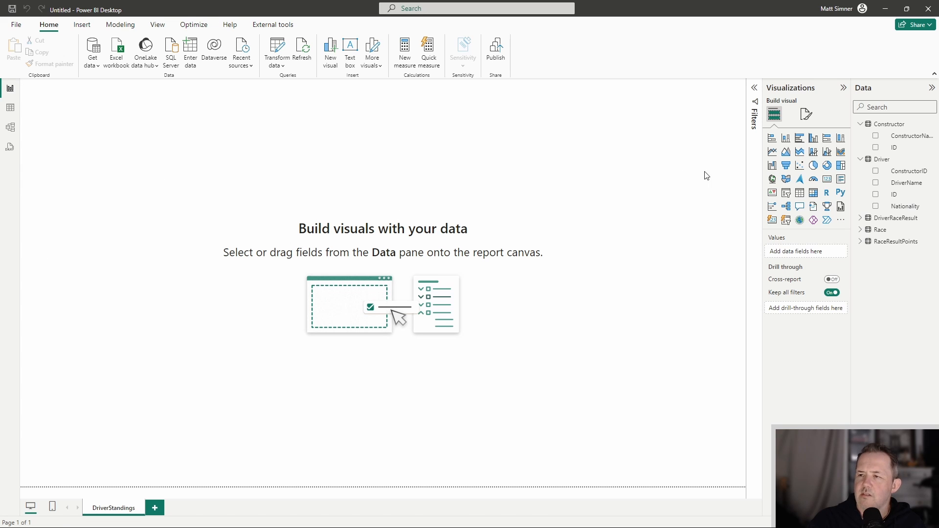
{"action": "left_click", "coordinate": [800, 192]}
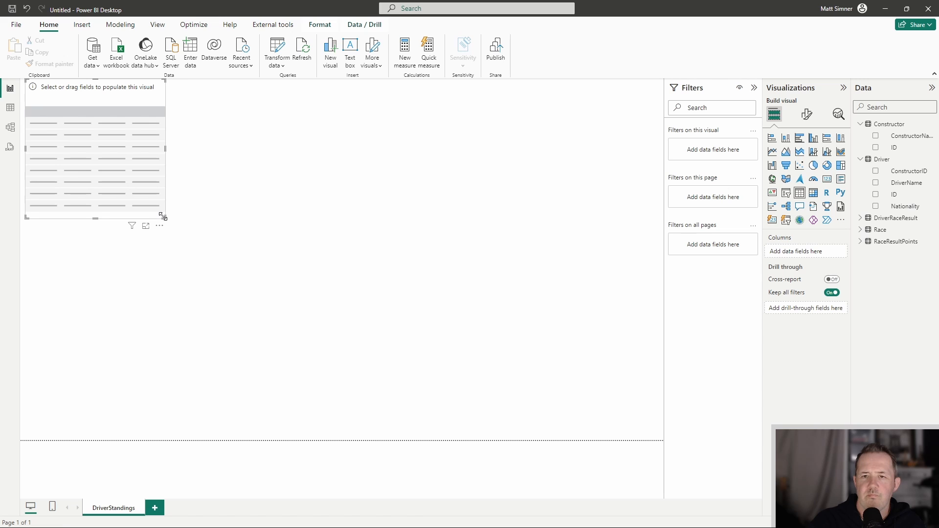
{"action": "left_click_drag", "start_coordinate": [164, 218], "coordinate": [481, 291]}
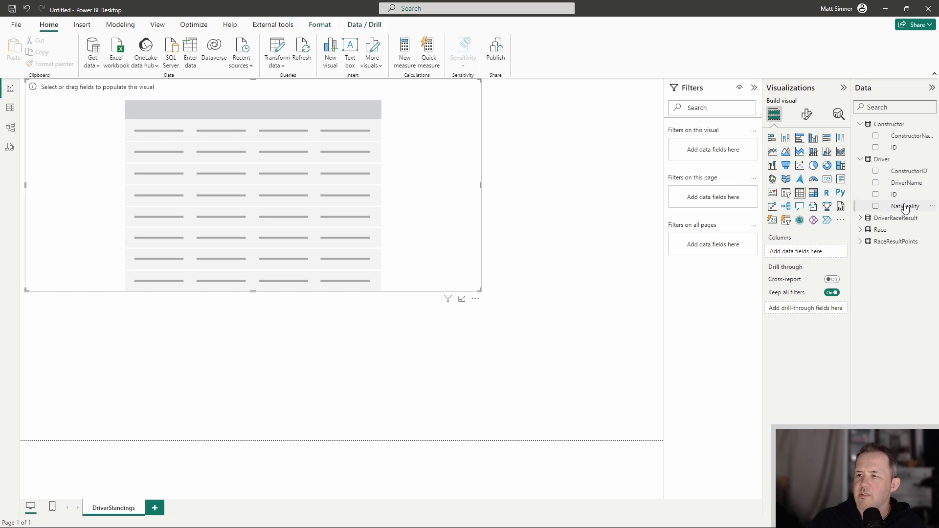
Fill the table visual with DriverName, Country, ConstructorName and DriverPoints from RaceResultPoints, sorted by summed points in descending order
{"action": "left_click", "coordinate": [860, 242]}
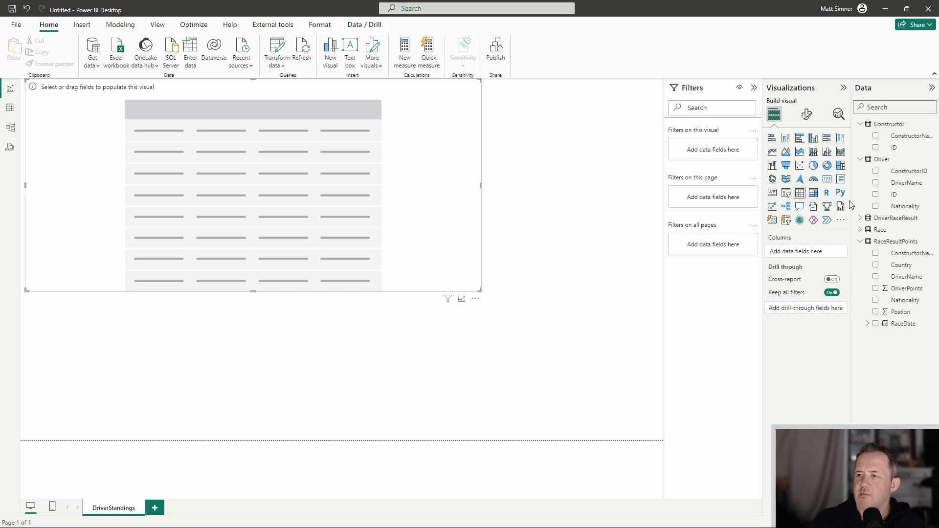
{"action": "left_click_drag", "start_coordinate": [852, 199], "coordinate": [752, 199]}
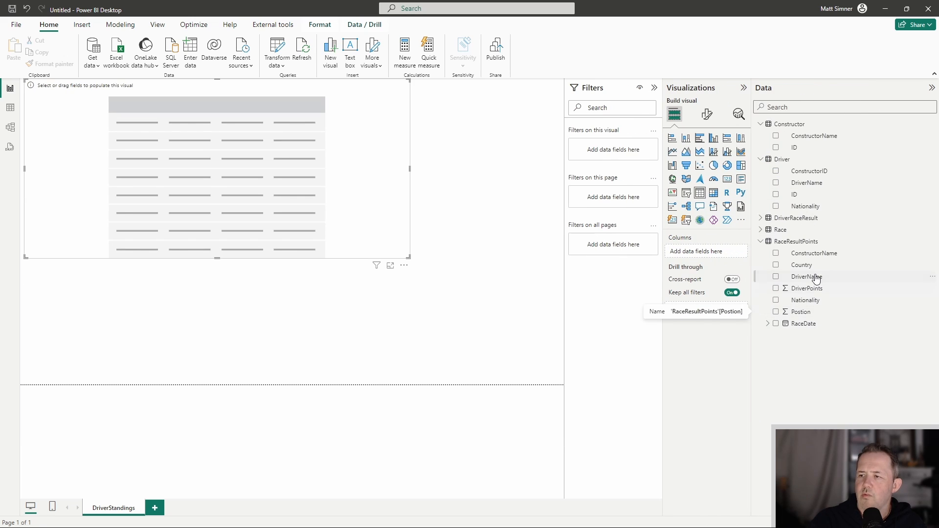
{"action": "left_click_drag", "start_coordinate": [821, 281], "coordinate": [248, 216]}
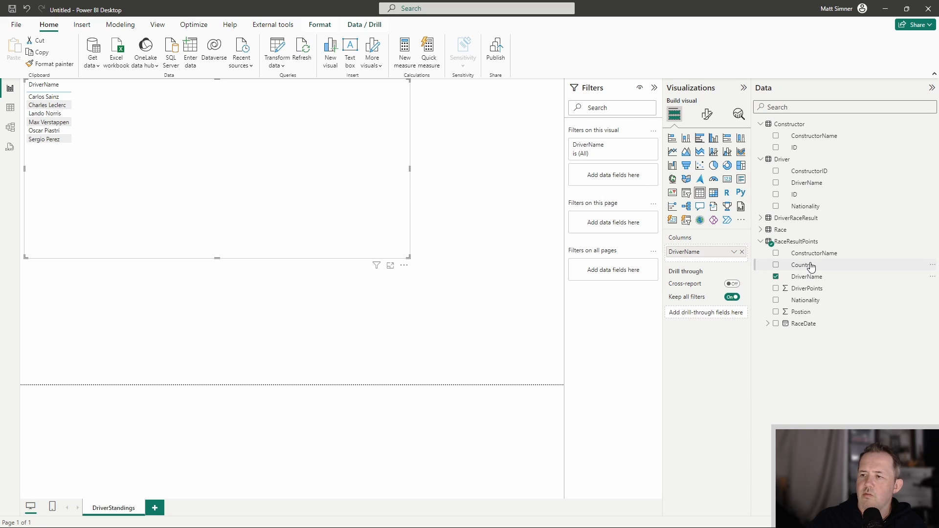
{"action": "left_click_drag", "start_coordinate": [810, 267], "coordinate": [268, 170]}
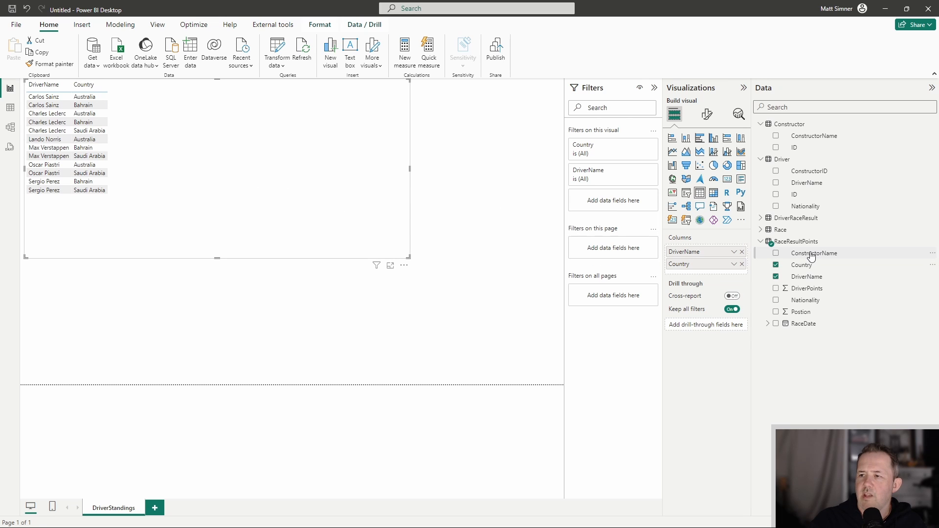
{"action": "left_click_drag", "start_coordinate": [812, 257], "coordinate": [308, 166]}
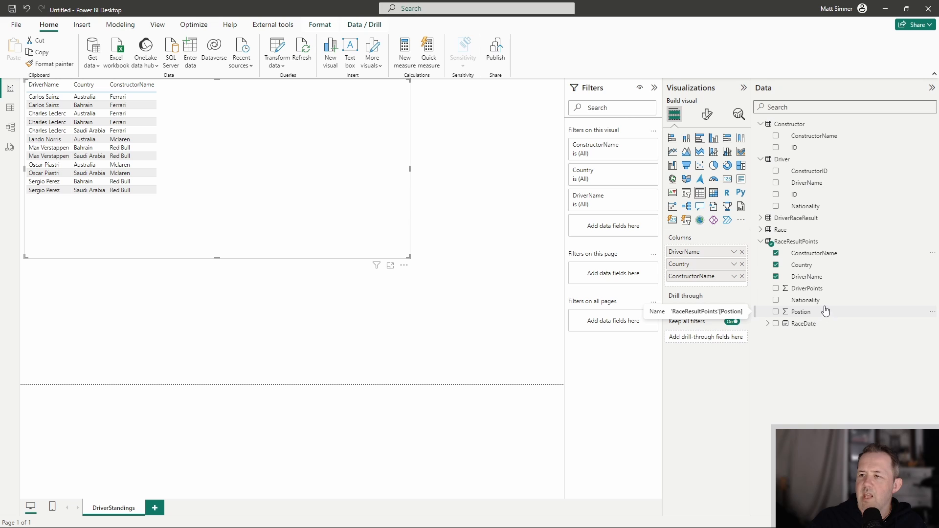
{"action": "left_click_drag", "start_coordinate": [815, 291], "coordinate": [328, 184]}
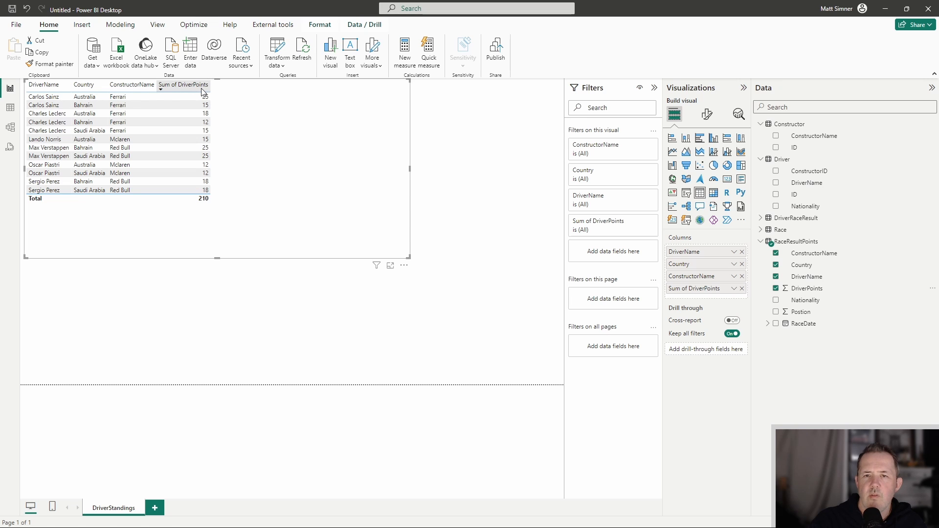
{"action": "left_click", "coordinate": [162, 91]}
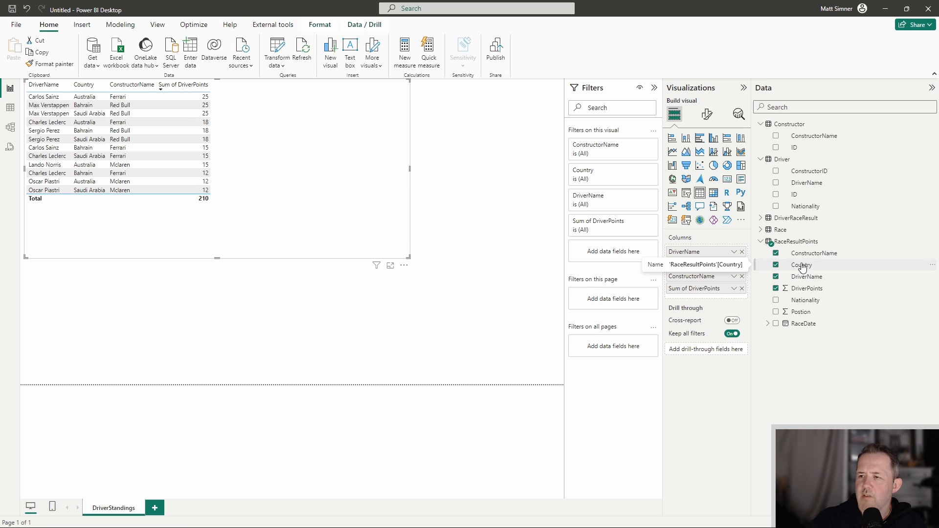
Remove Country from the standings table visual and add Nationality between DriverName and ConstructorName
{"action": "left_click", "coordinate": [776, 266]}
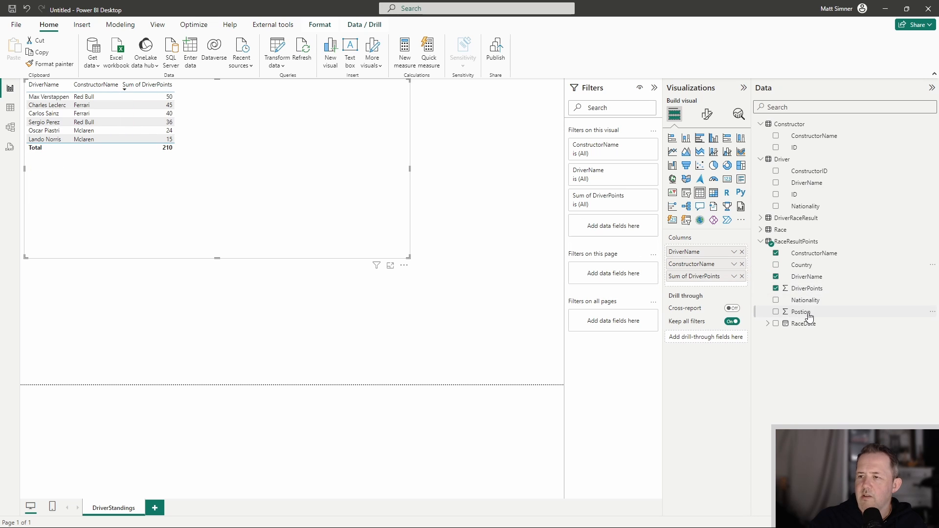
{"action": "left_click_drag", "start_coordinate": [807, 303], "coordinate": [723, 262]}
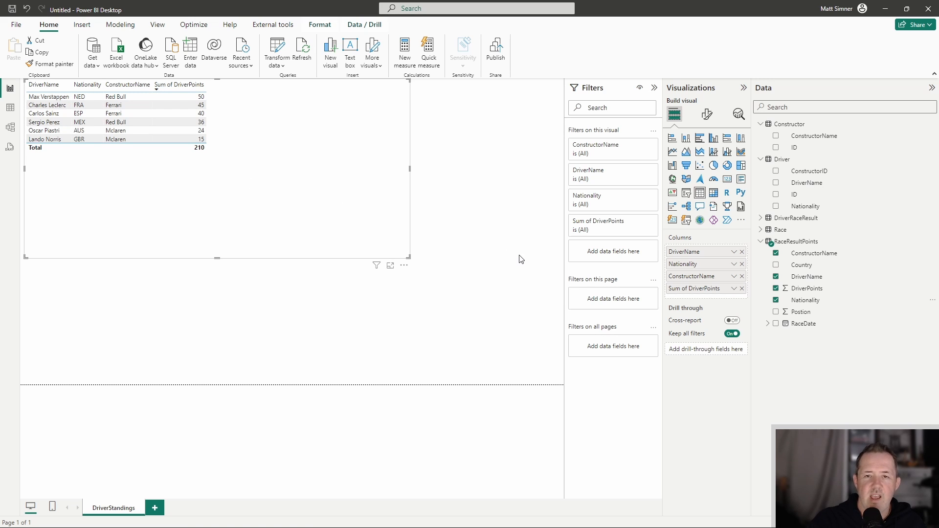
Switch to the Formula 1 website and check the 2024 driver standings and the Bahrain Grand Prix race result and fastest laps
{"action": "key", "text": "alt+Tab"}
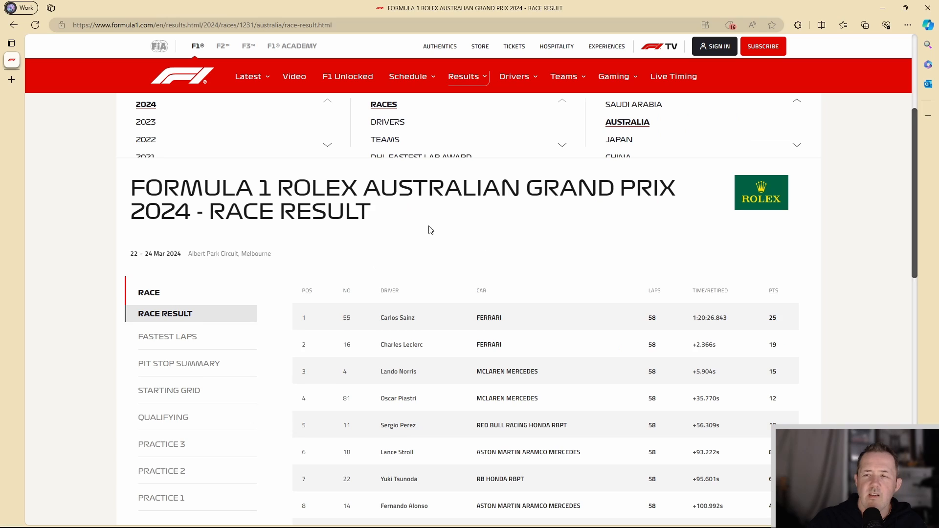
{"action": "left_click", "coordinate": [392, 124]}
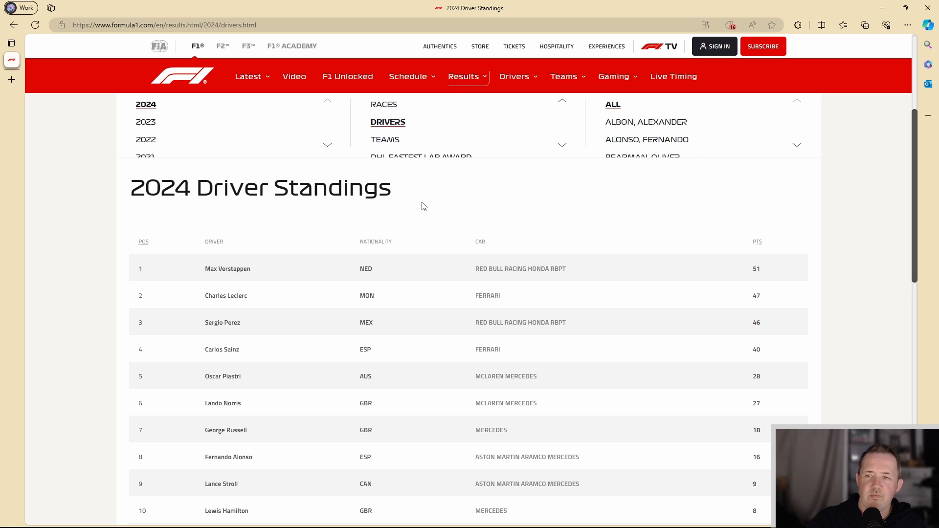
{"action": "left_click", "coordinate": [384, 108]}
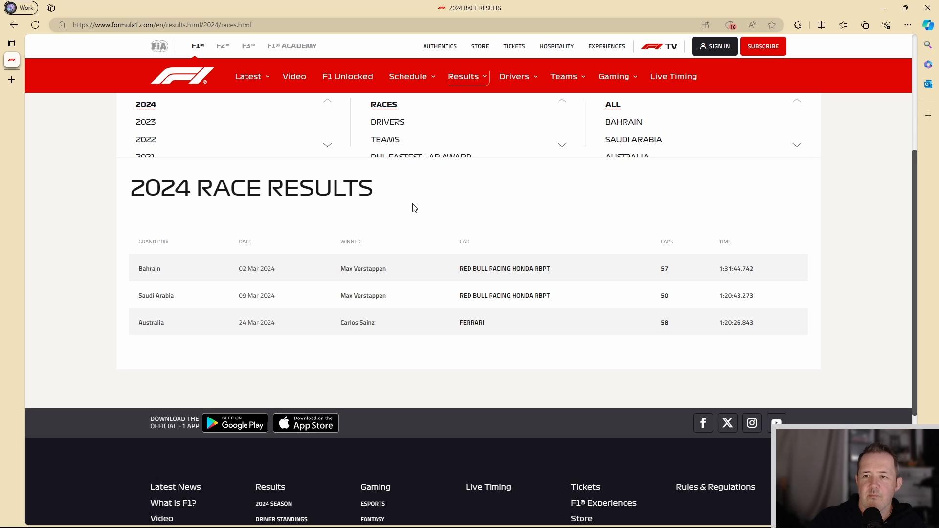
{"action": "left_click", "coordinate": [151, 271]}
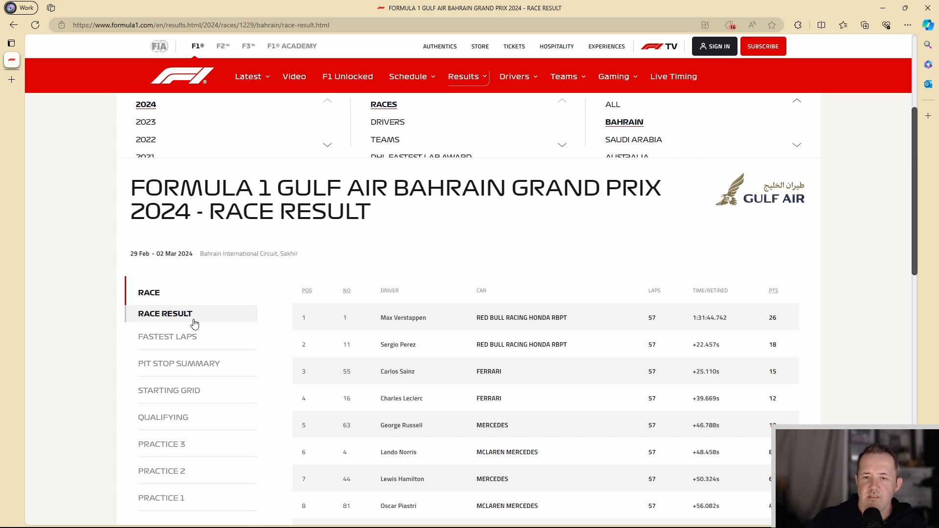
{"action": "left_click", "coordinate": [171, 337]}
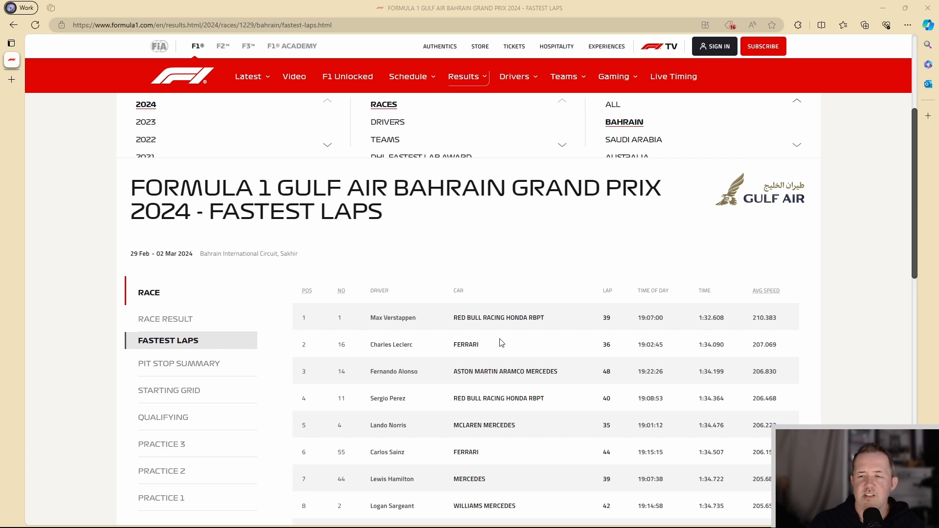
Switch to the Access database and add a Number field named FastestLapPoints to the design of the RacePositionPoints table
{"action": "key", "text": "alt+Tab"}
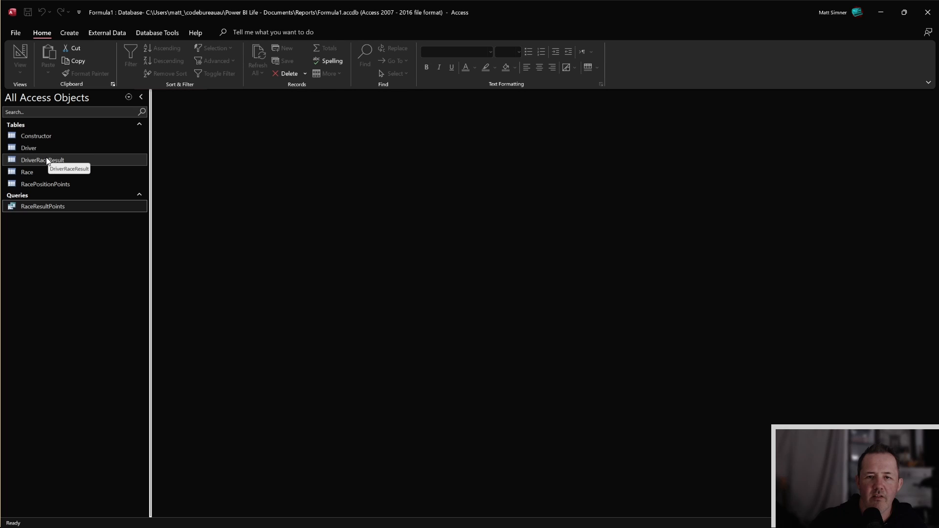
{"action": "double_click", "coordinate": [40, 186]}
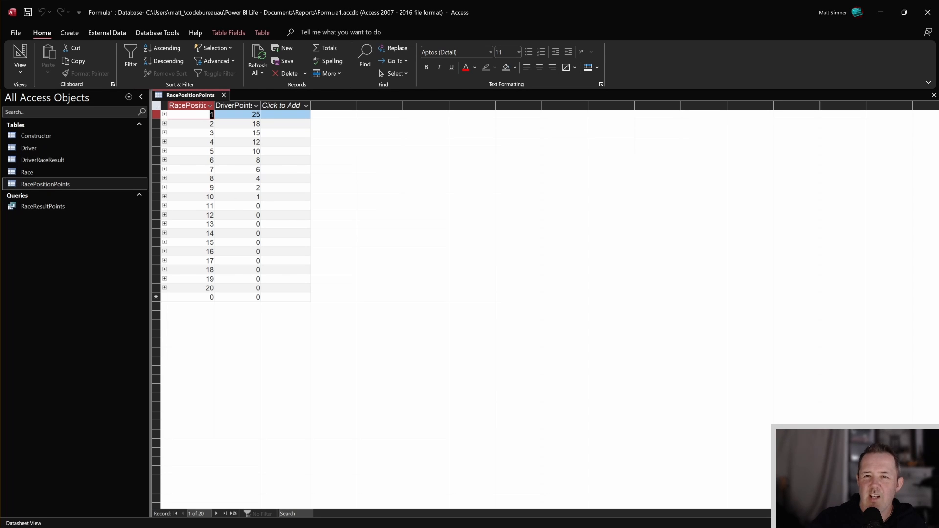
{"action": "left_click", "coordinate": [23, 50]}
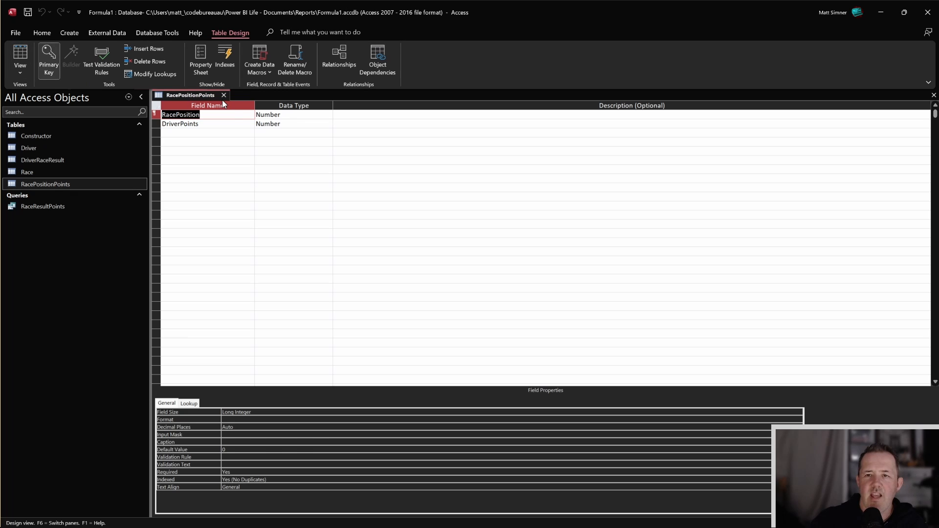
{"action": "left_click", "coordinate": [208, 132]}
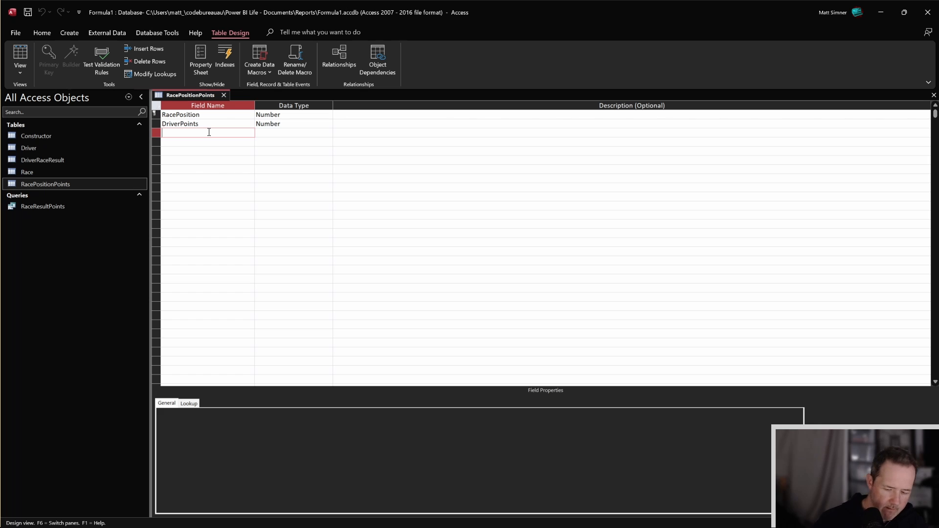
{"action": "type", "text": "Fast"}
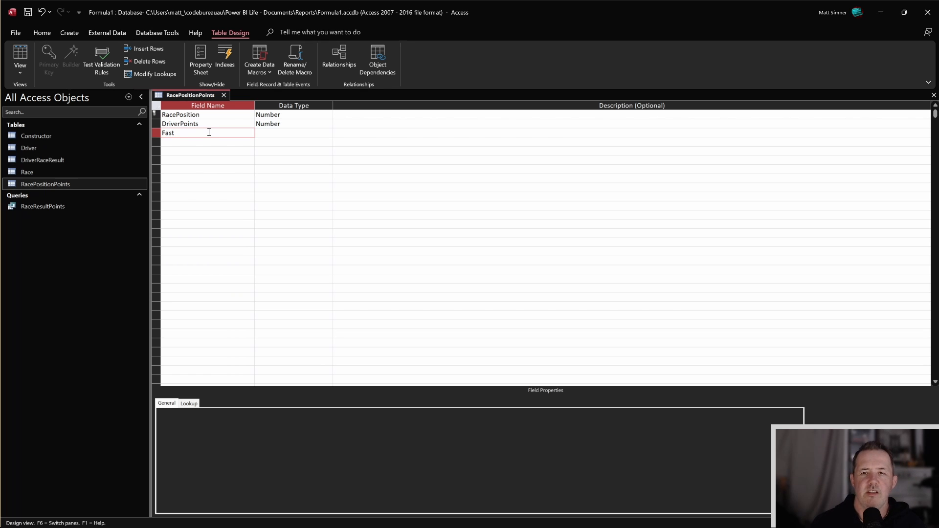
{"action": "type", "text": "estLap"}
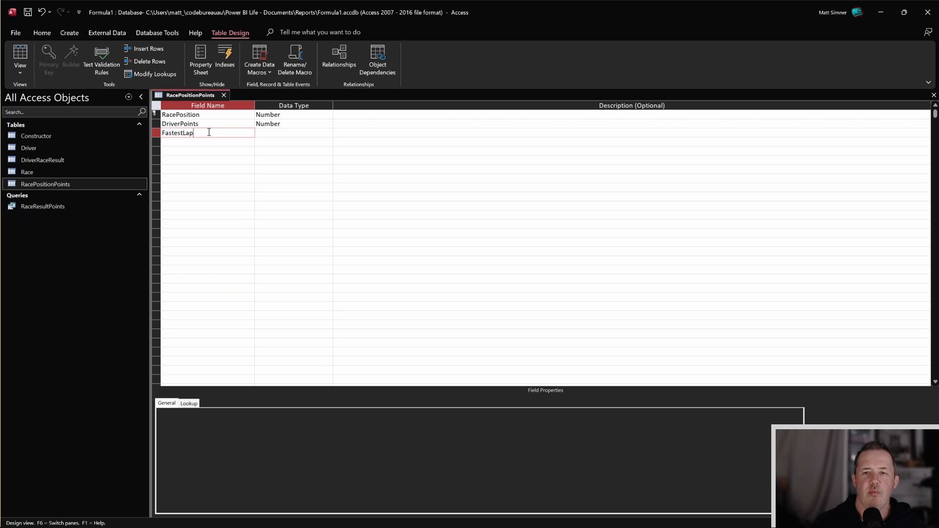
{"action": "type", "text": "Points"}
{"action": "key", "text": "Tab"}
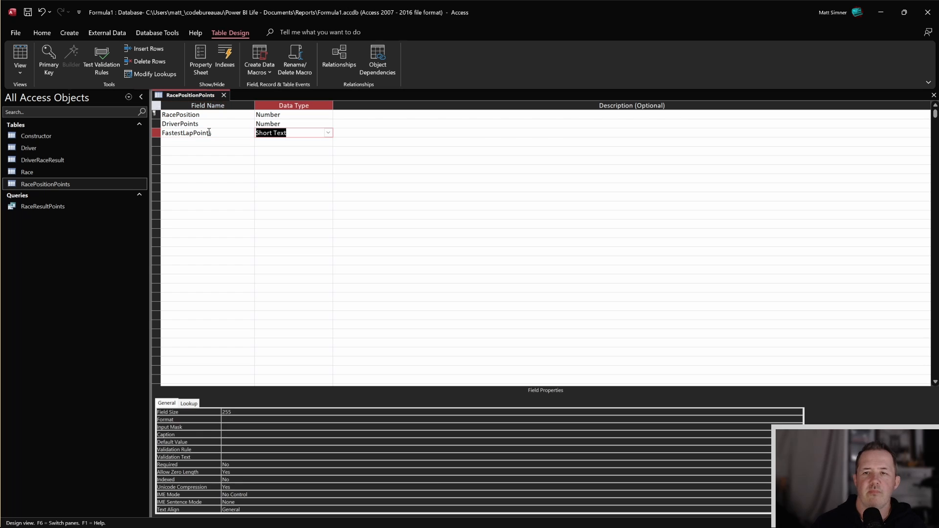
{"action": "left_click", "coordinate": [327, 132]}
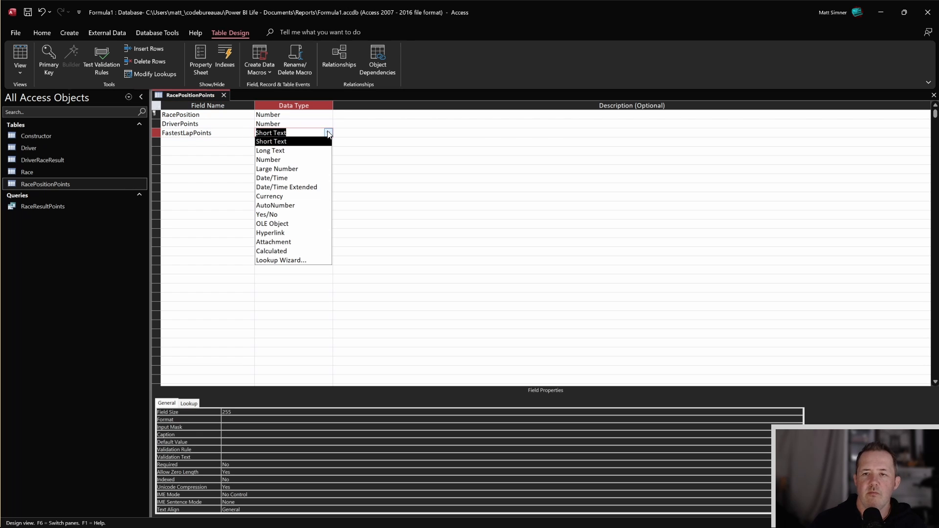
{"action": "right_click", "coordinate": [278, 160]}
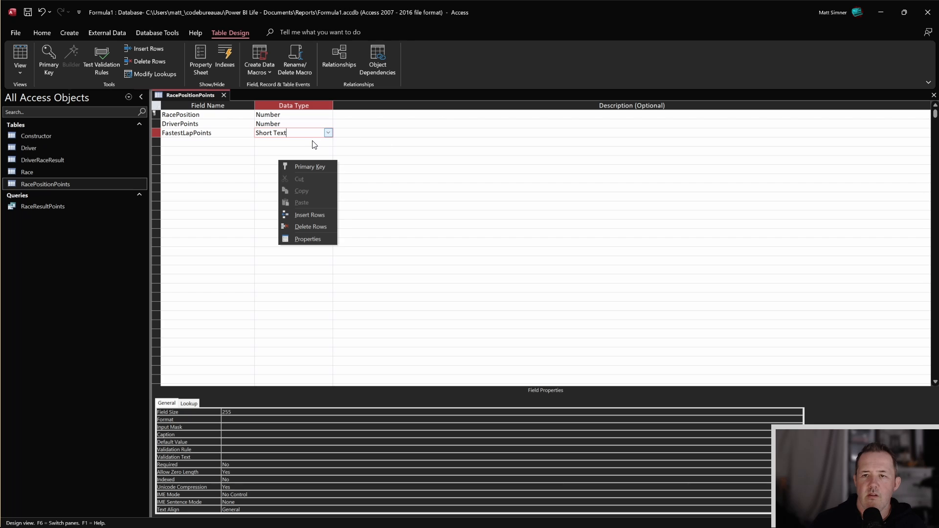
{"action": "left_click", "coordinate": [328, 131]}
{"action": "left_click", "coordinate": [279, 159]}
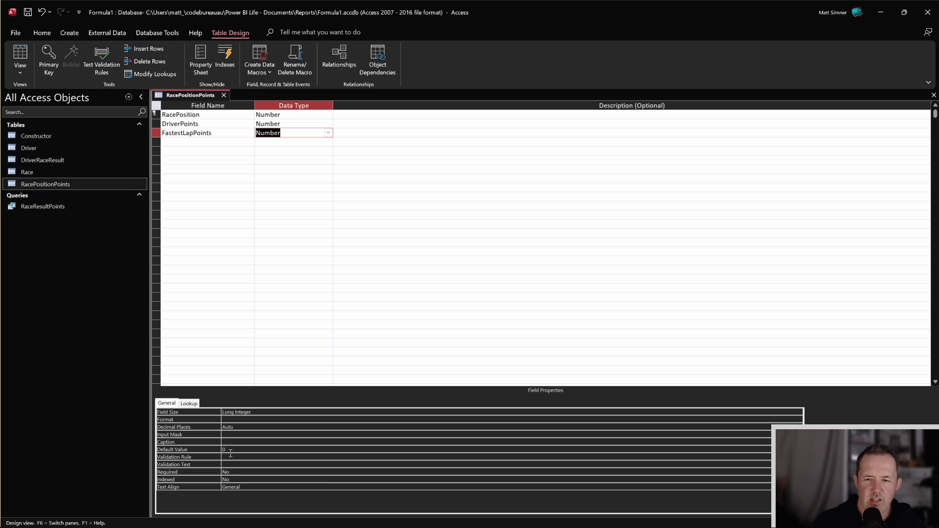
Set the default value of FastestLapPoints to 1, save the table and return to its datasheet
{"action": "left_click", "coordinate": [197, 450]}
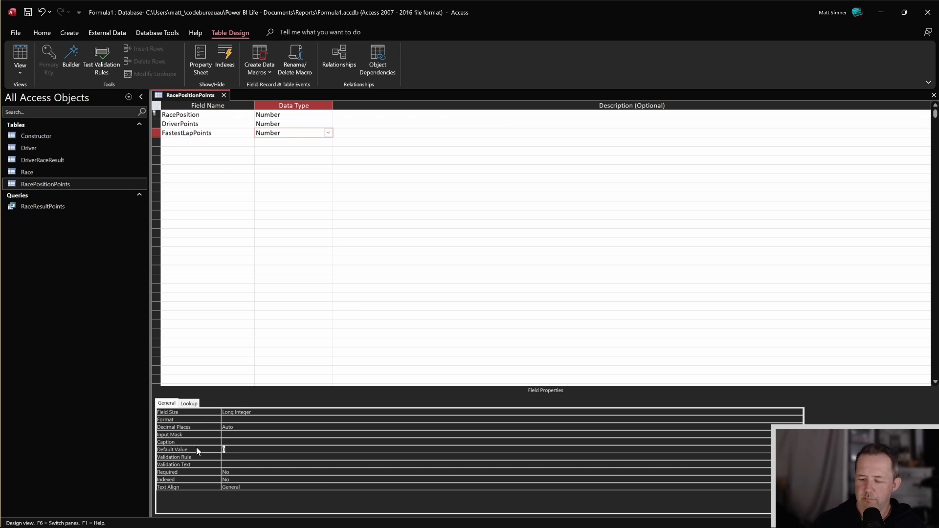
{"action": "type", "text": "1"}
{"action": "key", "text": "Return"}
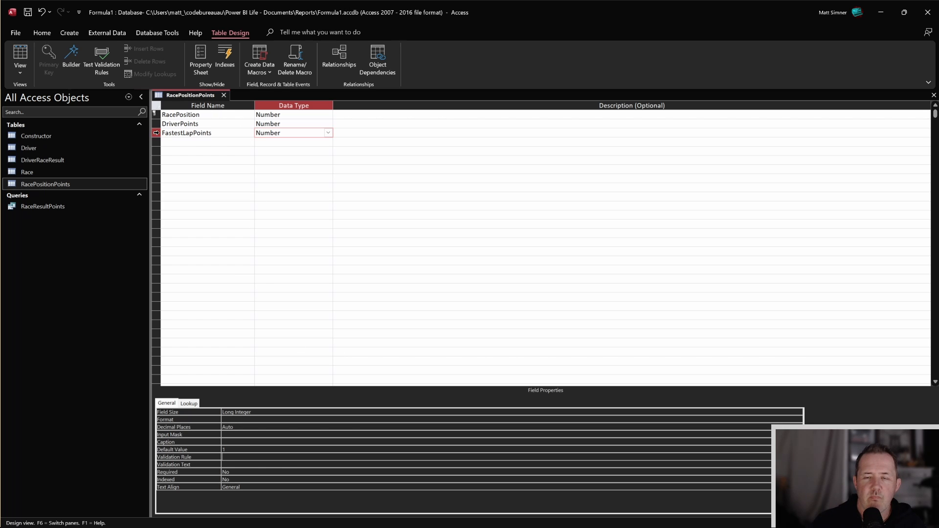
{"action": "left_click", "coordinate": [24, 58]}
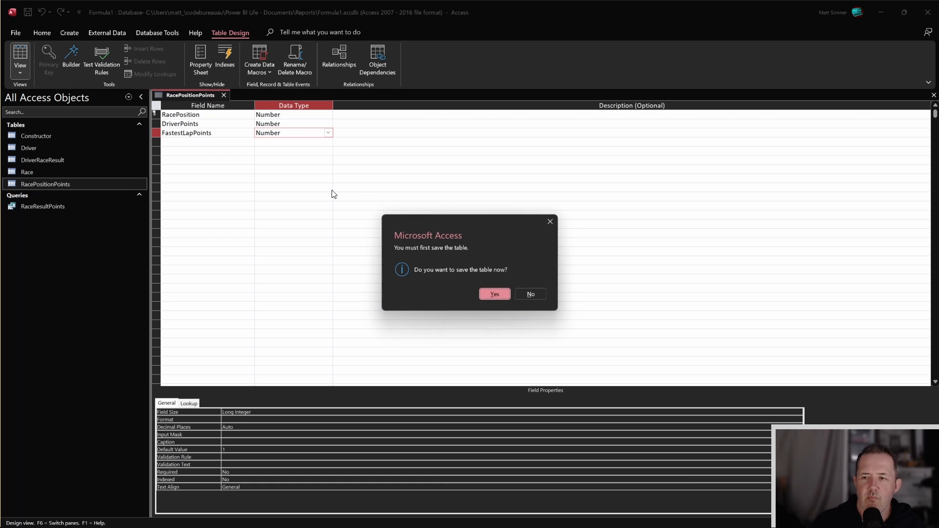
{"action": "left_click", "coordinate": [495, 294]}
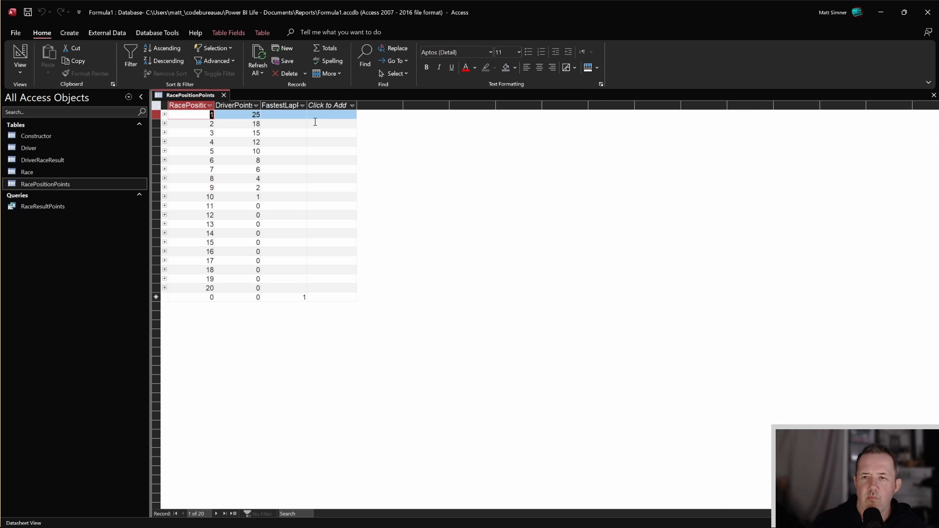
Enter 1 as FastestLapPoints for race positions 1 to 10
{"action": "left_click", "coordinate": [296, 113]}
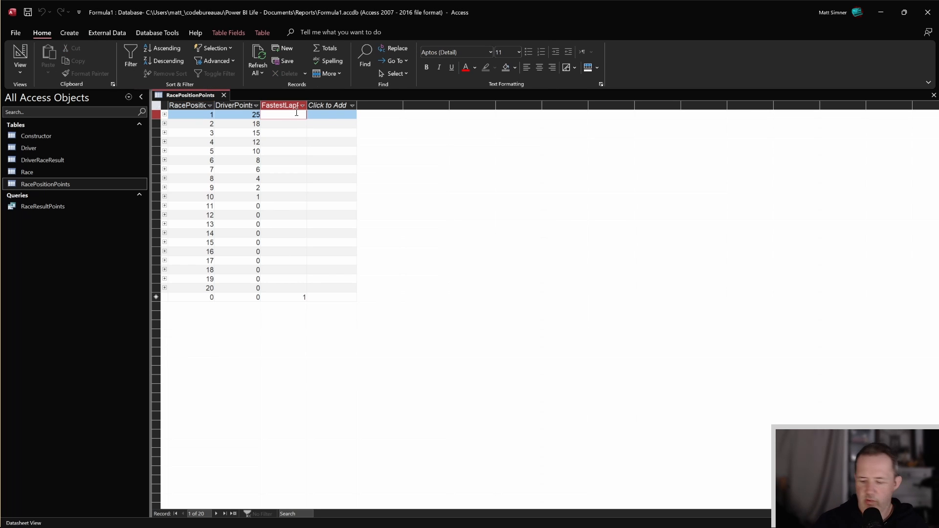
{"action": "type", "text": "1"}
{"action": "key", "text": "Down"}
{"action": "key", "text": "1"}
{"action": "key", "text": "Down"}
{"action": "key", "text": "1"}
{"action": "key", "text": "Down"}
{"action": "key", "text": "1"}
{"action": "key", "text": "Down"}
{"action": "key", "text": "1"}
{"action": "key", "text": "Down"}
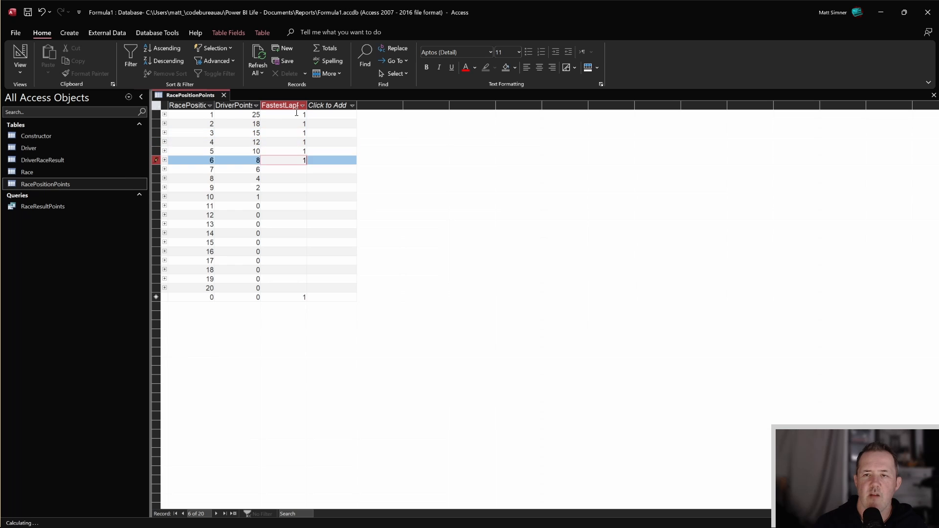
{"action": "key", "text": "1"}
{"action": "key", "text": "Down"}
{"action": "key", "text": "1"}
{"action": "key", "text": "Down"}
{"action": "key", "text": "1"}
{"action": "key", "text": "Down"}
{"action": "key", "text": "1"}
{"action": "key", "text": "Down"}
{"action": "key", "text": "1"}
{"action": "key", "text": "Down"}
{"action": "key", "text": "1"}
{"action": "key", "text": "Down"}
{"action": "key", "text": "1"}
{"action": "key", "text": "Down"}
{"action": "key", "text": "1"}
{"action": "key", "text": "Down"}
{"action": "key", "text": "1"}
{"action": "key", "text": "Down"}
{"action": "key", "text": "1"}
{"action": "key", "text": "Down"}
{"action": "key", "text": "1"}
{"action": "key", "text": "Down"}
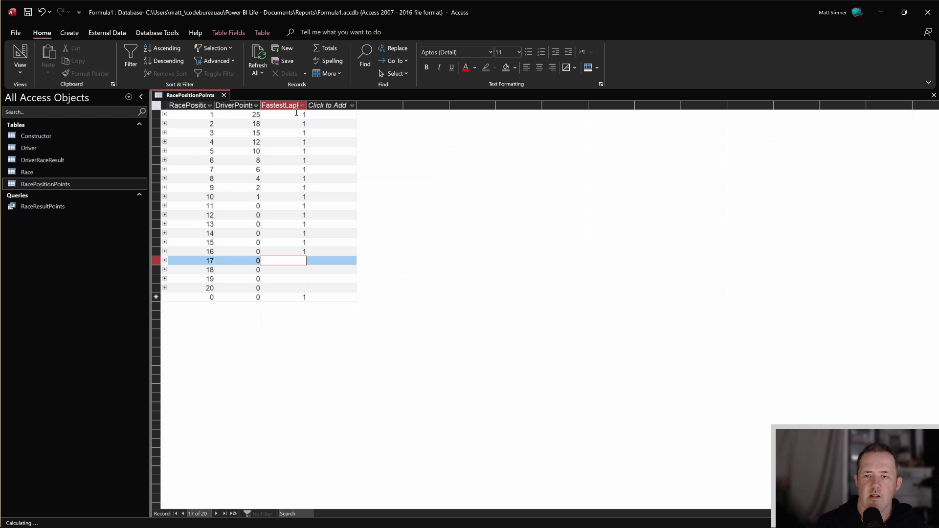
{"action": "key", "text": "1"}
{"action": "key", "text": "Down"}
{"action": "key", "text": "1"}
{"action": "key", "text": "Down"}
{"action": "key", "text": "Up"}
{"action": "key", "text": "Delete"}
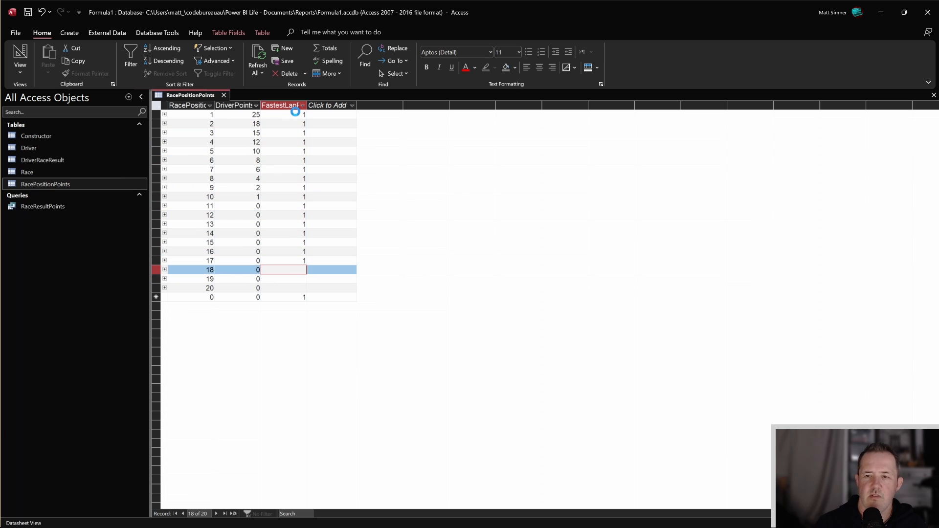
{"action": "key", "text": "Up"}
{"action": "key", "text": "Delete"}
{"action": "key", "text": "Up"}
{"action": "key", "text": "Delete"}
{"action": "key", "text": "Up"}
{"action": "key", "text": "Delete"}
{"action": "key", "text": "Up"}
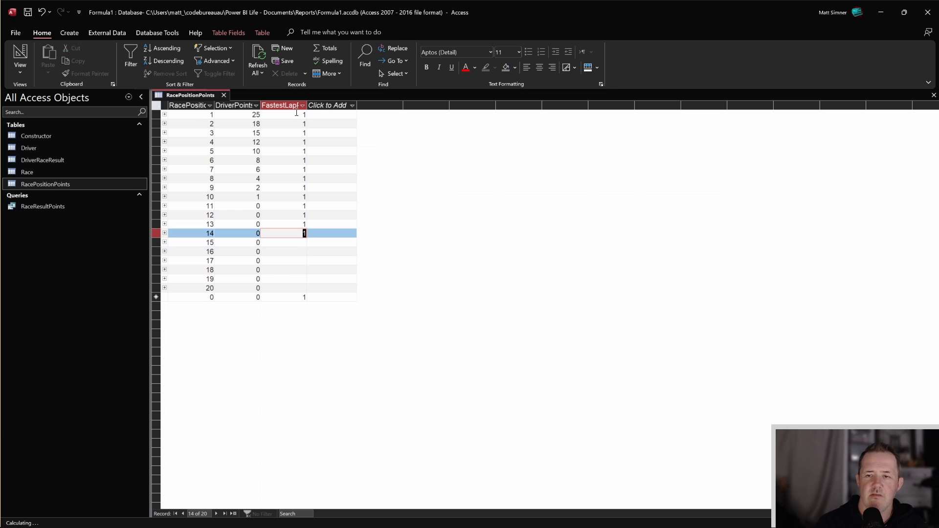
{"action": "key", "text": "Delete"}
{"action": "key", "text": "Up"}
{"action": "key", "text": "Delete"}
{"action": "key", "text": "Up"}
{"action": "key", "text": "Delete"}
{"action": "key", "text": "Up"}
{"action": "key", "text": "Delete"}
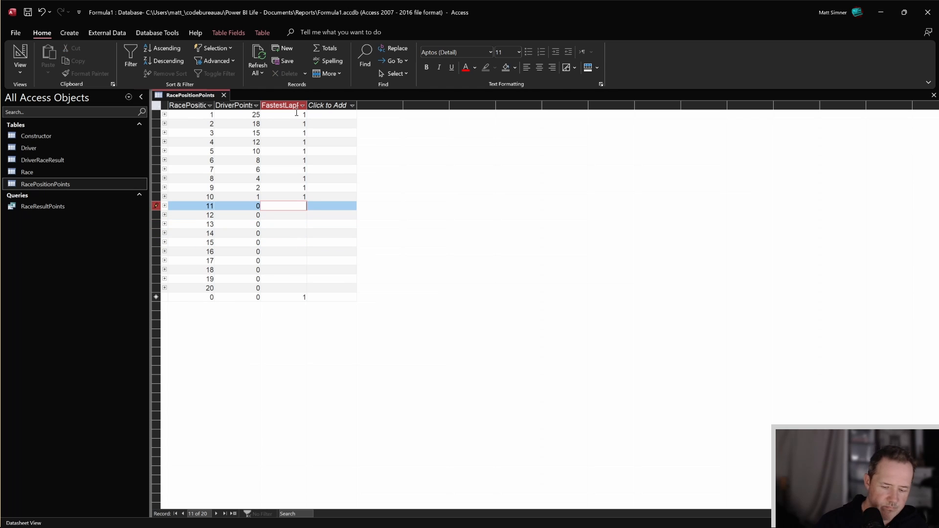
Enter 0 as FastestLapPoints for race positions 11 to 20 and close the RacePositionPoints table
{"action": "type", "text": "0"}
{"action": "key", "text": "Down"}
{"action": "key", "text": "0"}
{"action": "key", "text": "Down"}
{"action": "key", "text": "0"}
{"action": "key", "text": "Down"}
{"action": "key", "text": "0"}
{"action": "key", "text": "Down"}
{"action": "key", "text": "0"}
{"action": "key", "text": "Down"}
{"action": "key", "text": "0"}
{"action": "key", "text": "Down"}
{"action": "key", "text": "0"}
{"action": "key", "text": "Down"}
{"action": "key", "text": "0"}
{"action": "key", "text": "Down"}
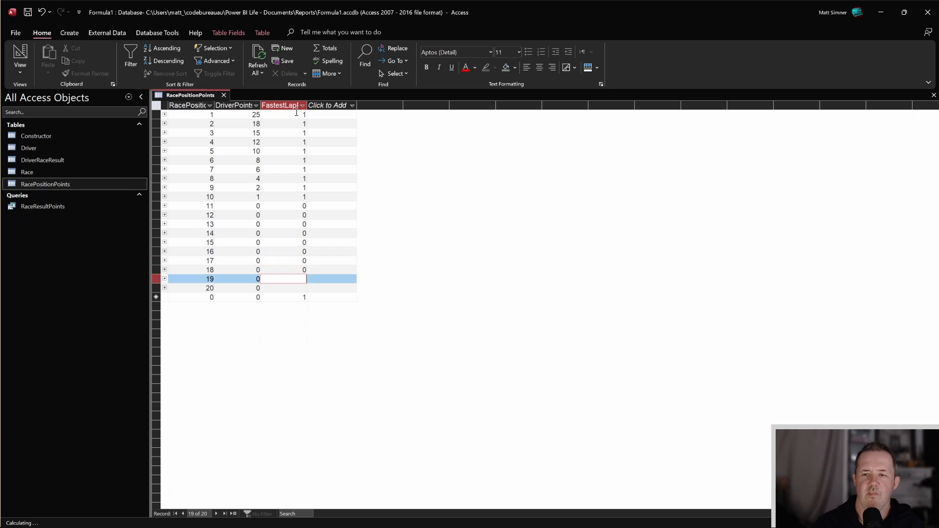
{"action": "type", "text": "0"}
{"action": "key", "text": "Down"}
{"action": "key", "text": "Up"}
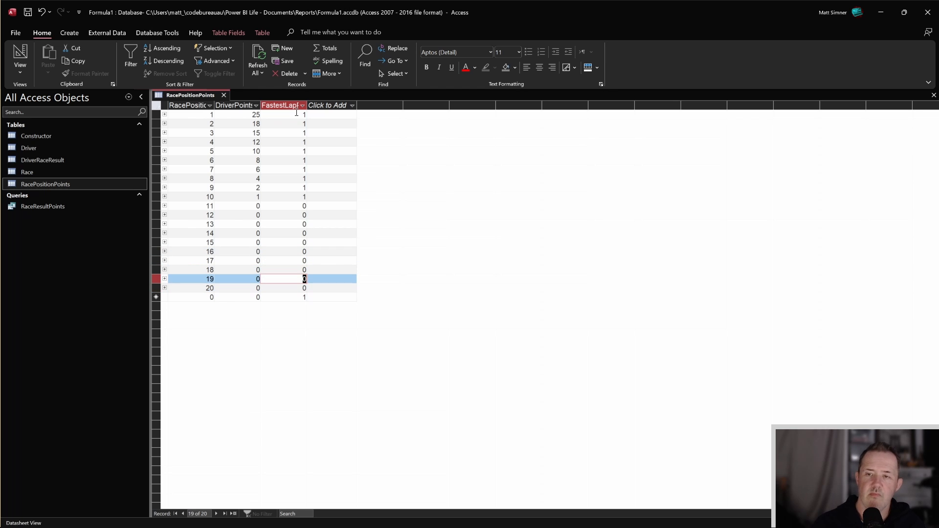
{"action": "left_click", "coordinate": [223, 96]}
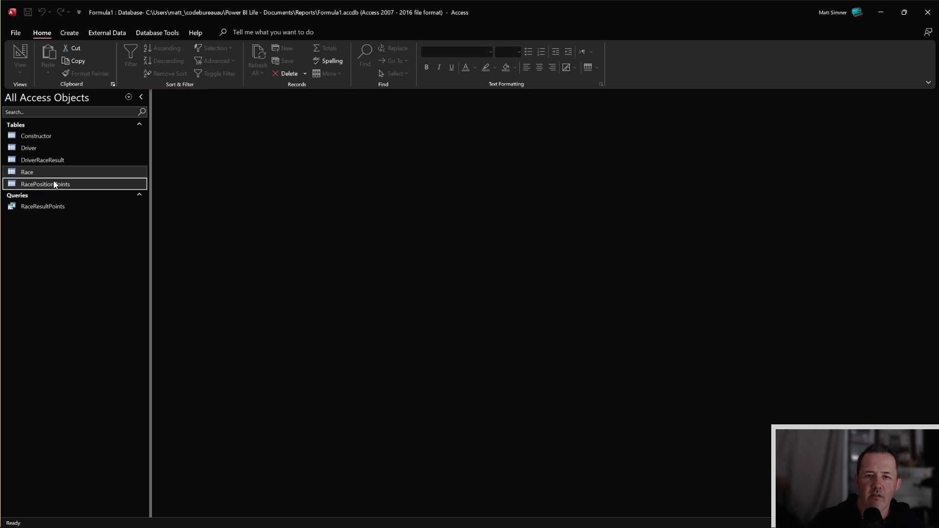
View the RaceResultPoints query results and the DriverRaceResult data, trying to open that table in Design view before closing it
{"action": "double_click", "coordinate": [45, 206]}
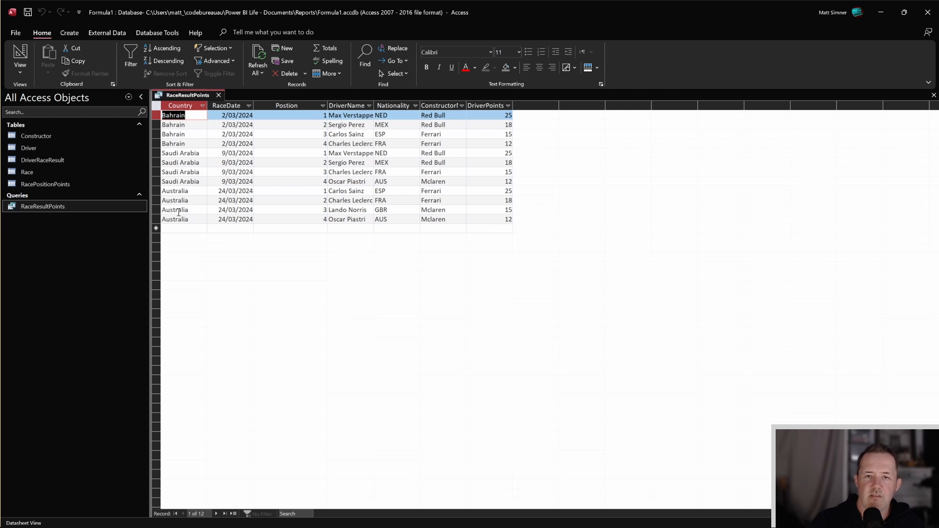
{"action": "double_click", "coordinate": [37, 161]}
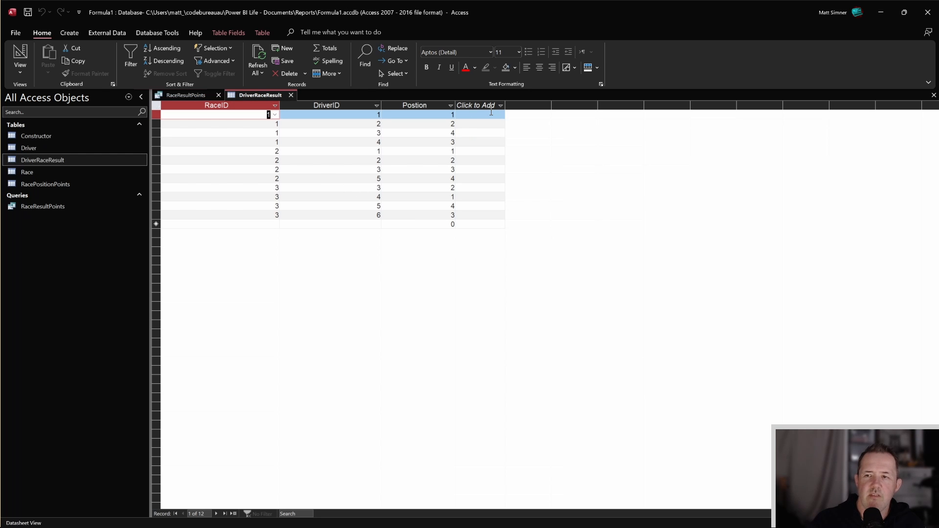
{"action": "left_click", "coordinate": [26, 52]}
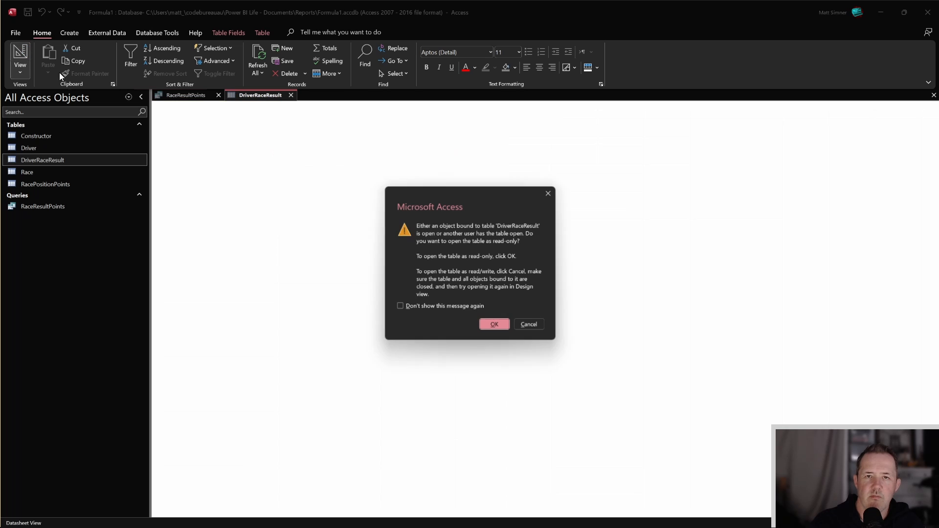
{"action": "left_click", "coordinate": [539, 329]}
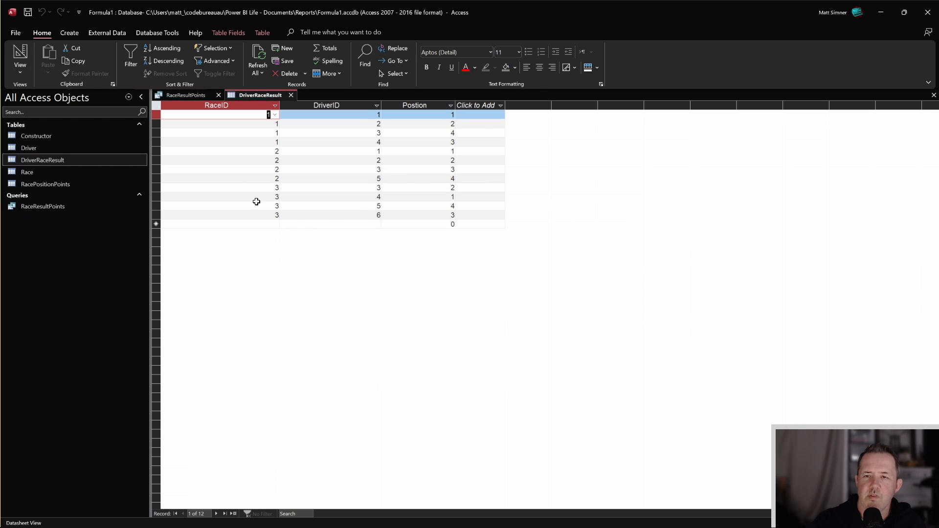
{"action": "left_click", "coordinate": [291, 95]}
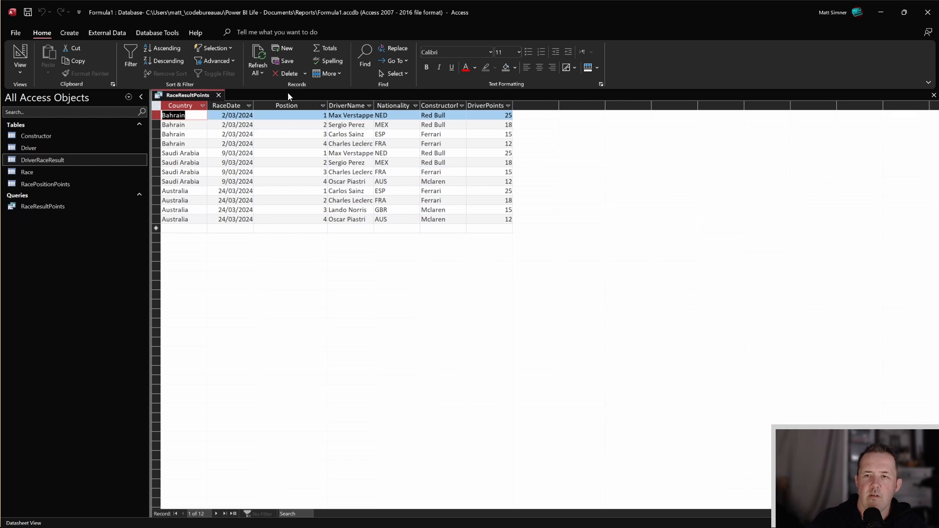
Close the RaceResultPoints query, add a Yes/No field named FastestLap to the DriverRaceResult table, and display the table's datasheet
{"action": "left_click", "coordinate": [219, 95]}
{"action": "right_click", "coordinate": [28, 161]}
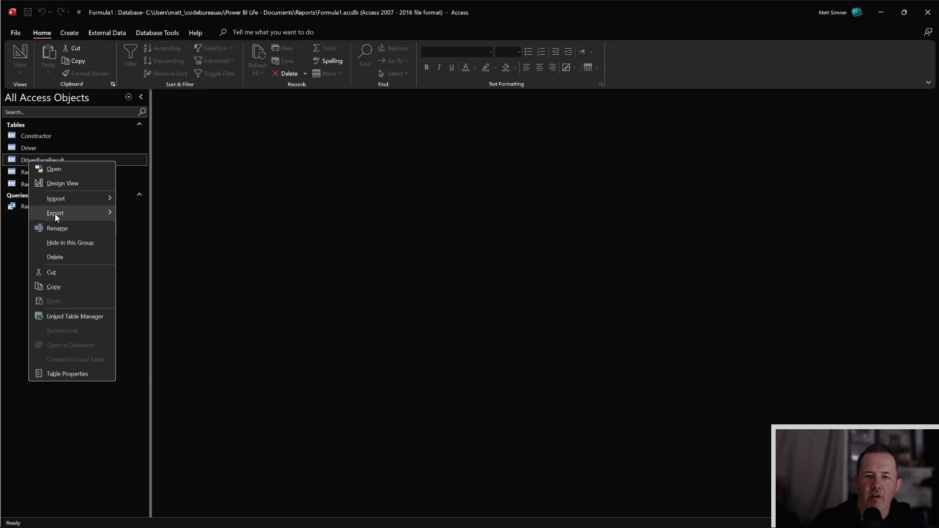
{"action": "left_click", "coordinate": [55, 184]}
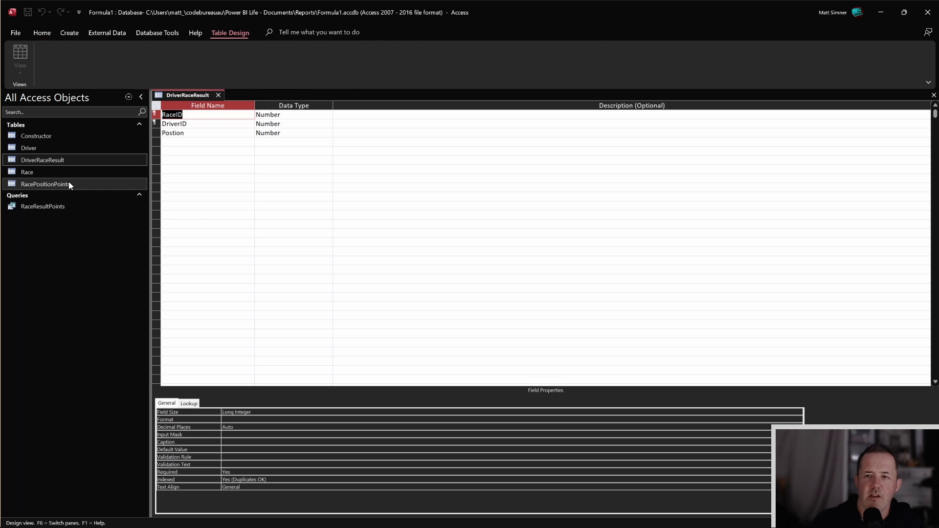
{"action": "left_click", "coordinate": [178, 143]}
{"action": "type", "text": "Fast"}
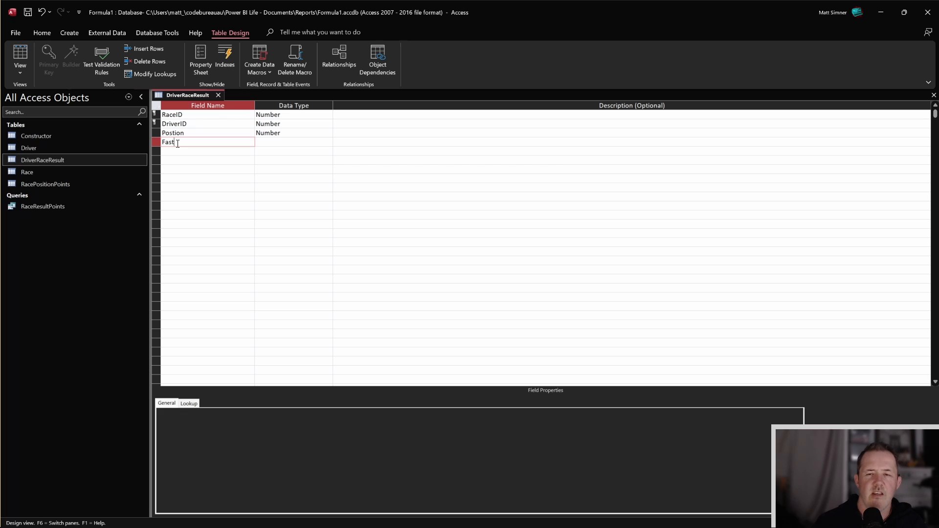
{"action": "type", "text": "estLap"}
{"action": "key", "text": "Tab"}
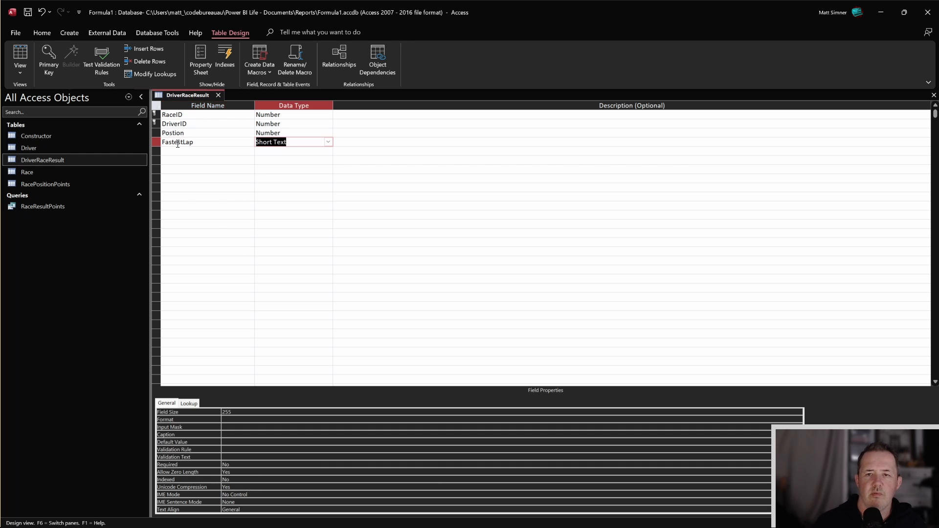
{"action": "left_click", "coordinate": [328, 142]}
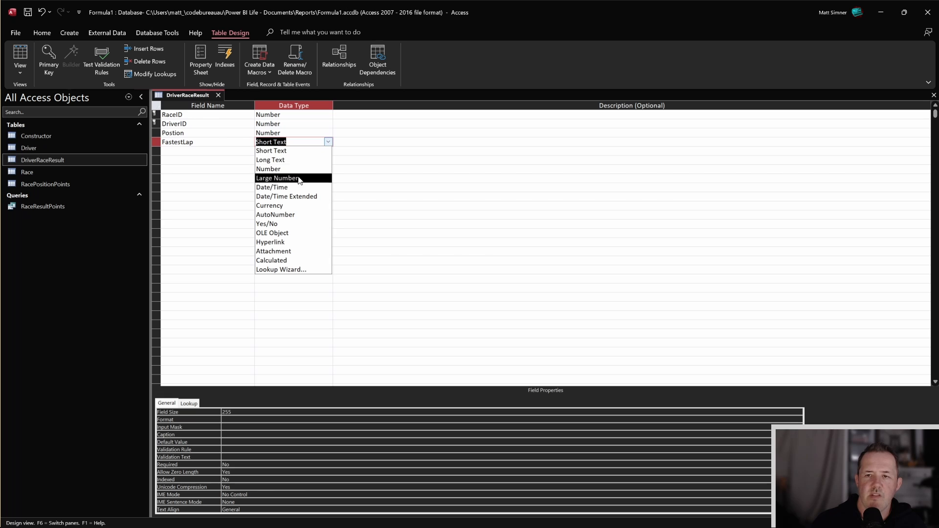
{"action": "left_click", "coordinate": [289, 224]}
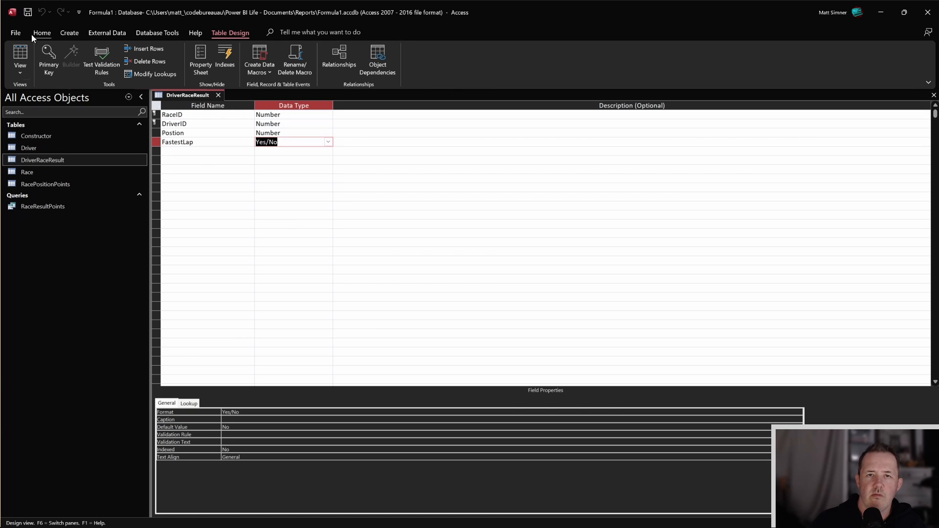
{"action": "left_click", "coordinate": [20, 53]}
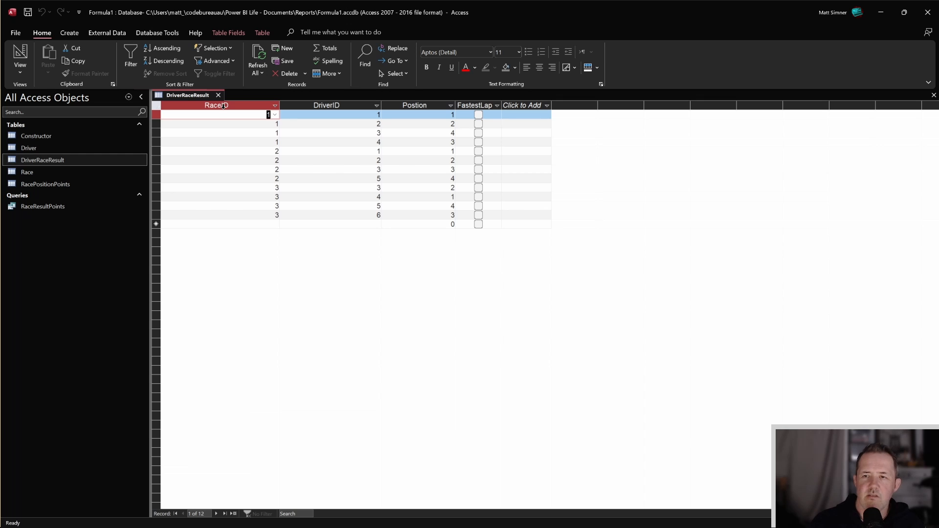
Check which driver has DriverID 1 and mark FastestLap for that driver's result in race 1
{"action": "left_click", "coordinate": [372, 114]}
{"action": "left_click", "coordinate": [377, 114]}
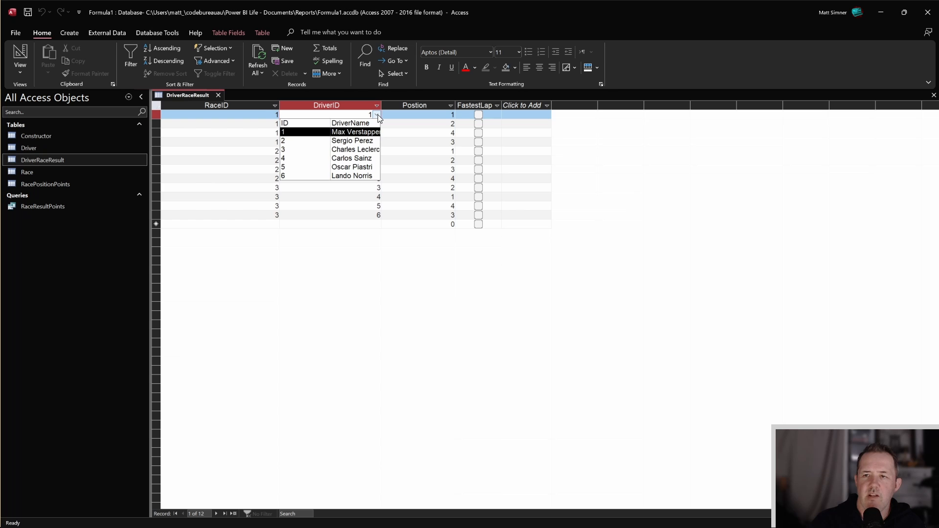
{"action": "left_click", "coordinate": [378, 115]}
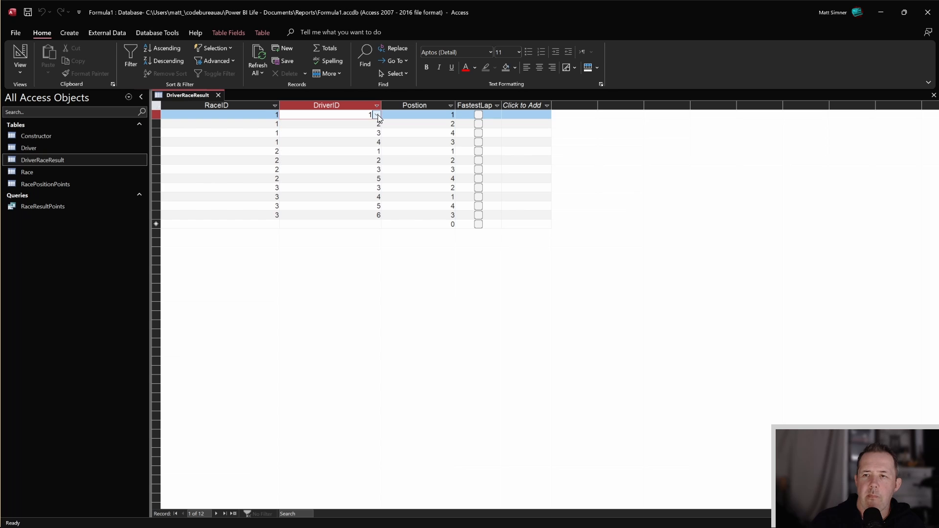
{"action": "left_click", "coordinate": [477, 115]}
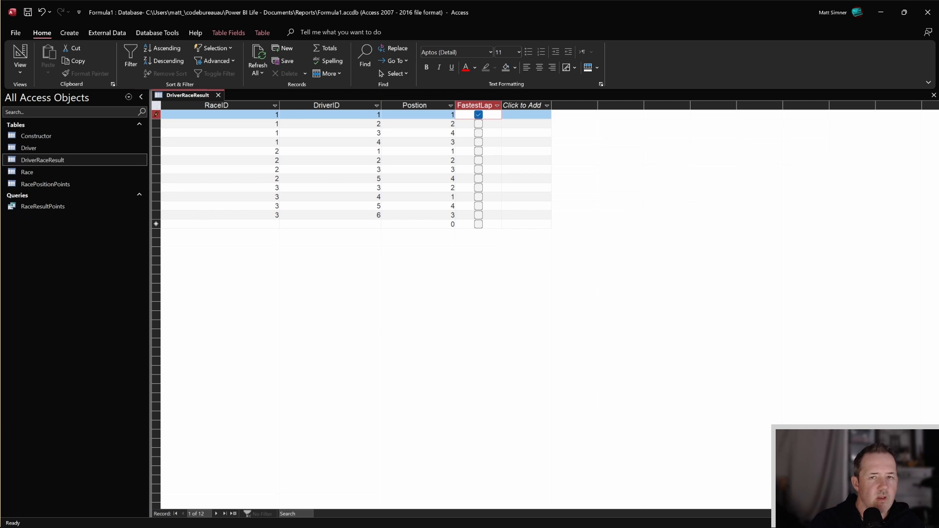
Look up the 2024 Bahrain, Saudi Arabia and Australia fastest laps on the Formula 1 website, and return to the Access database
{"action": "key", "text": "alt+Tab"}
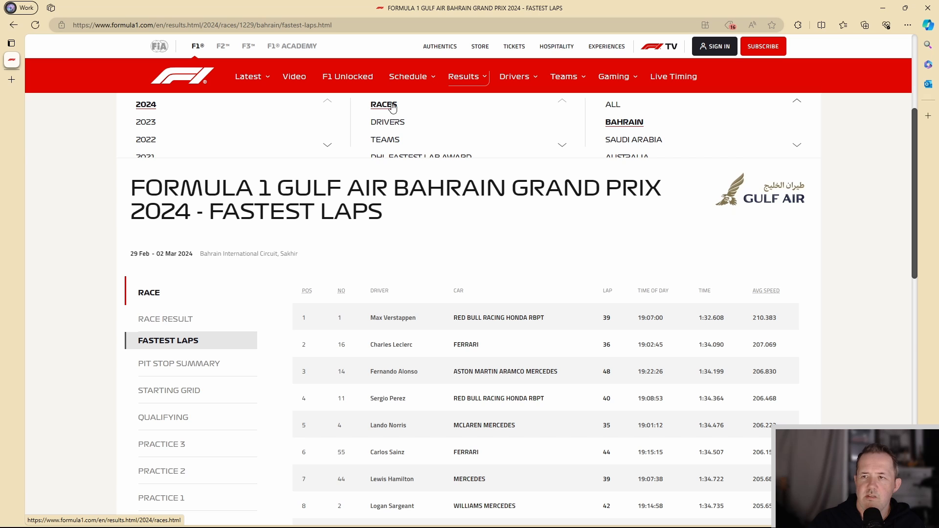
{"action": "left_click", "coordinate": [635, 145]}
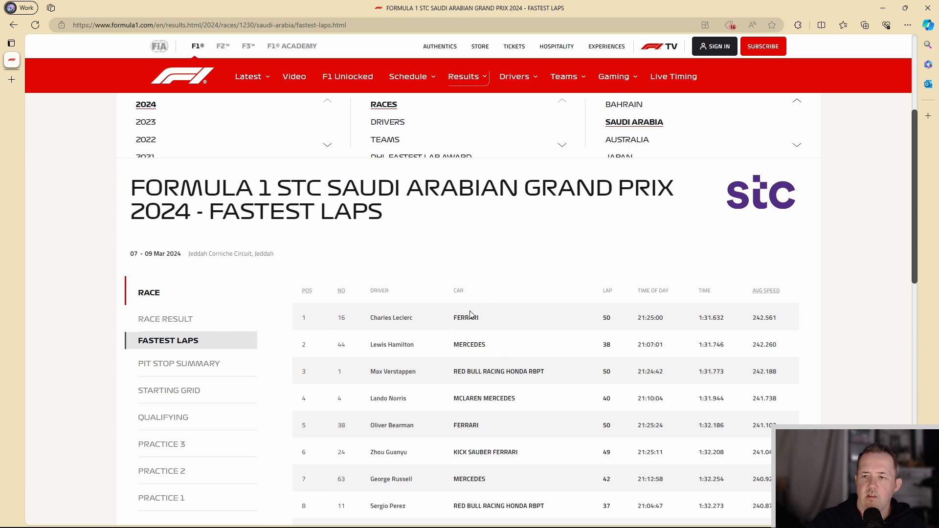
{"action": "left_click", "coordinate": [627, 140]}
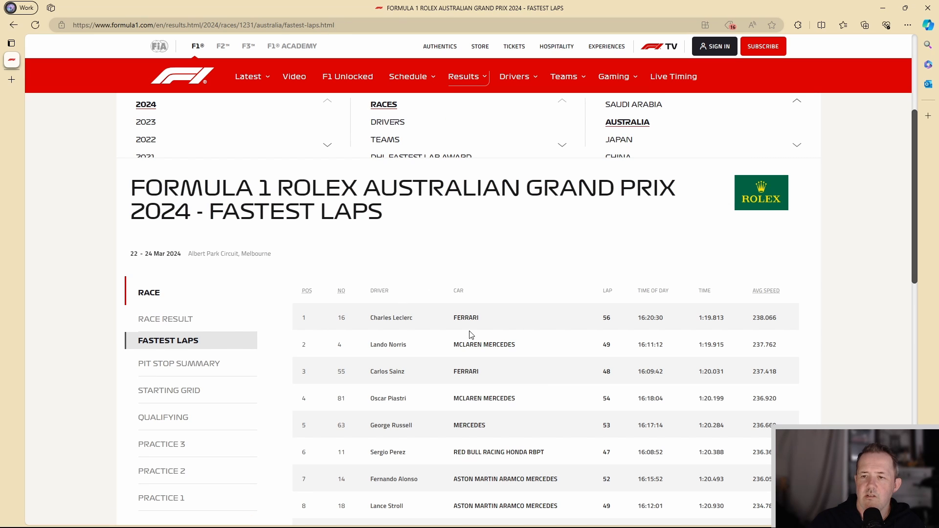
{"action": "key", "text": "alt+Tab"}
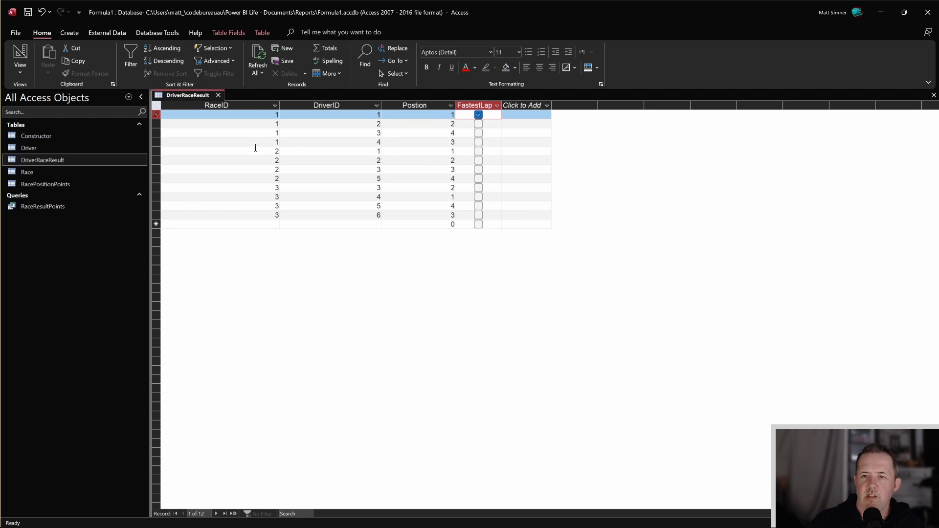
Check the driver names behind the race 2 results and mark FastestLap for DriverID 3
{"action": "left_click", "coordinate": [374, 161]}
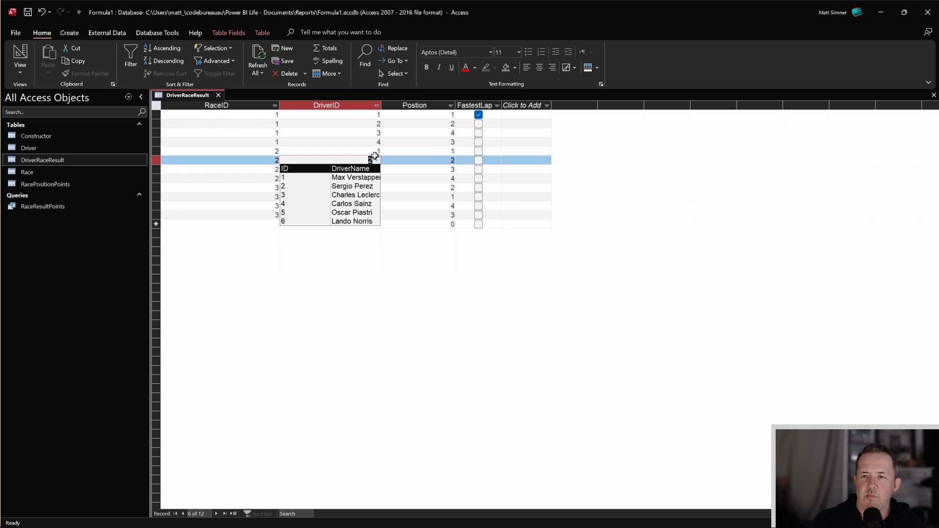
{"action": "left_click", "coordinate": [377, 161]}
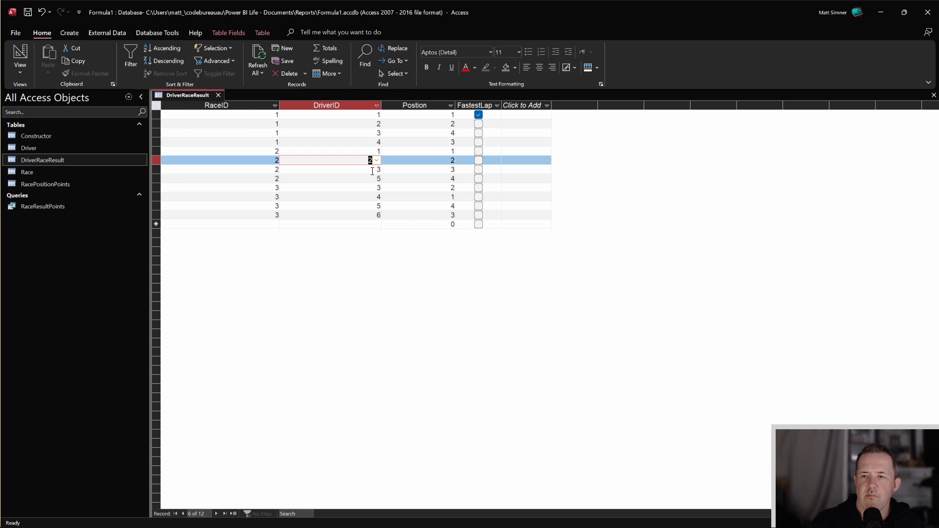
{"action": "left_click", "coordinate": [377, 172]}
{"action": "left_click", "coordinate": [376, 170]}
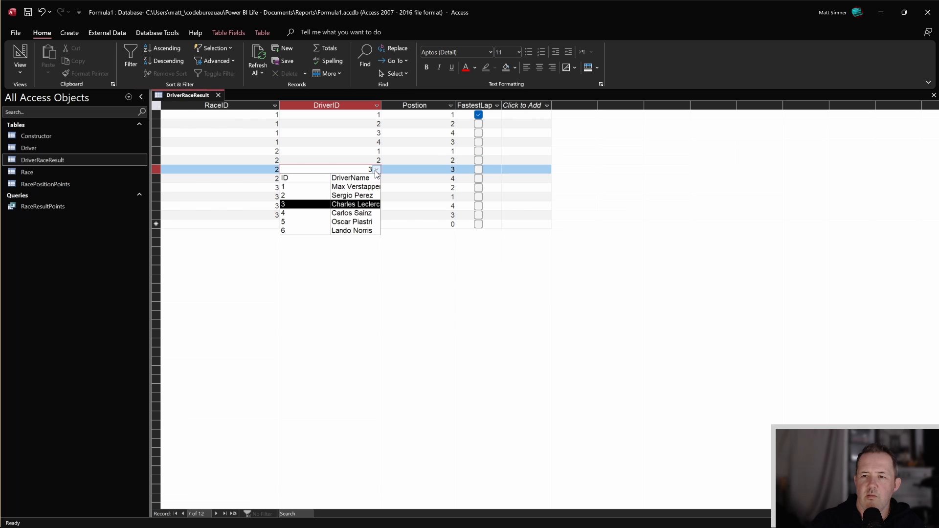
{"action": "left_click", "coordinate": [377, 169]}
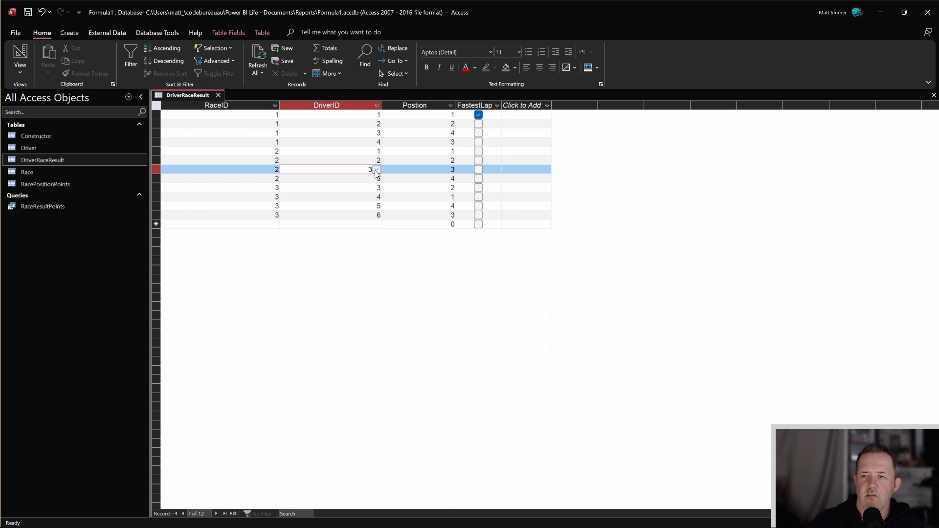
{"action": "left_click", "coordinate": [478, 170]}
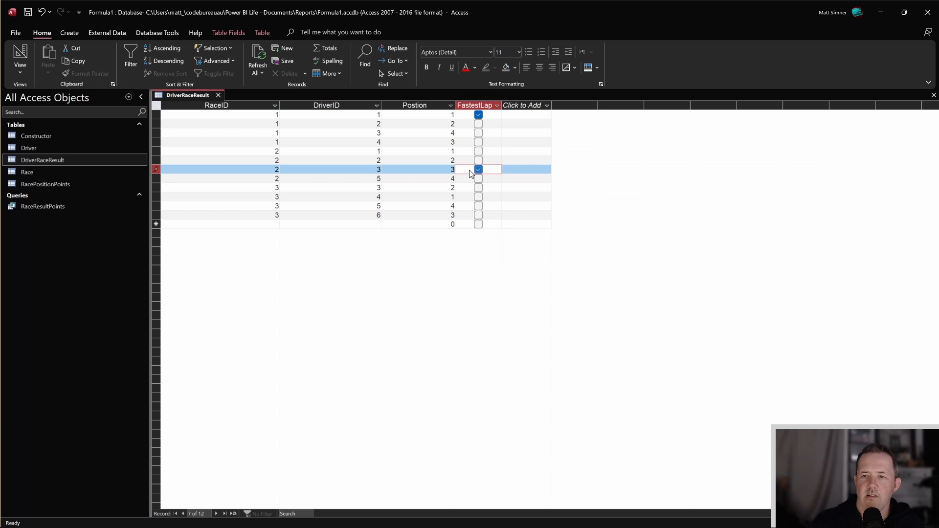
Mark FastestLap for DriverID 3 in race 3 and close the DriverRaceResult table
{"action": "left_click", "coordinate": [374, 185]}
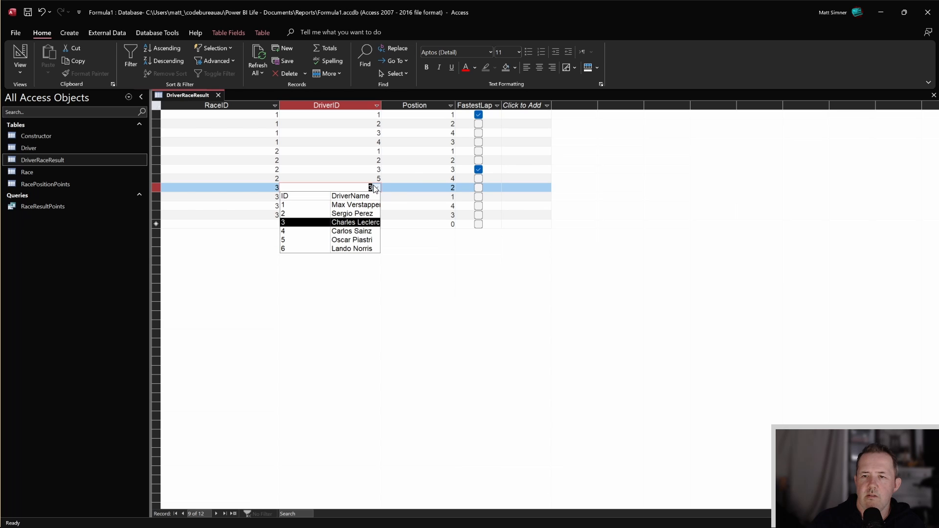
{"action": "left_click", "coordinate": [377, 188]}
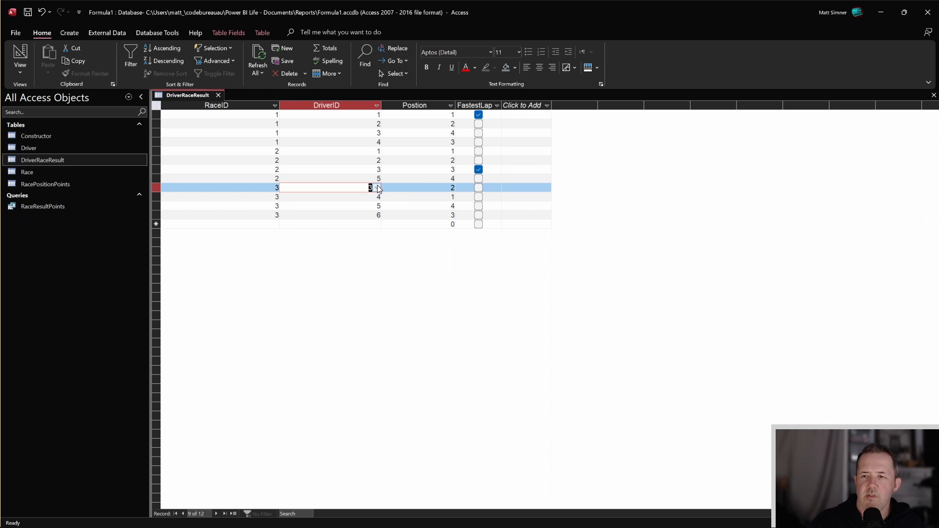
{"action": "left_click", "coordinate": [478, 188]}
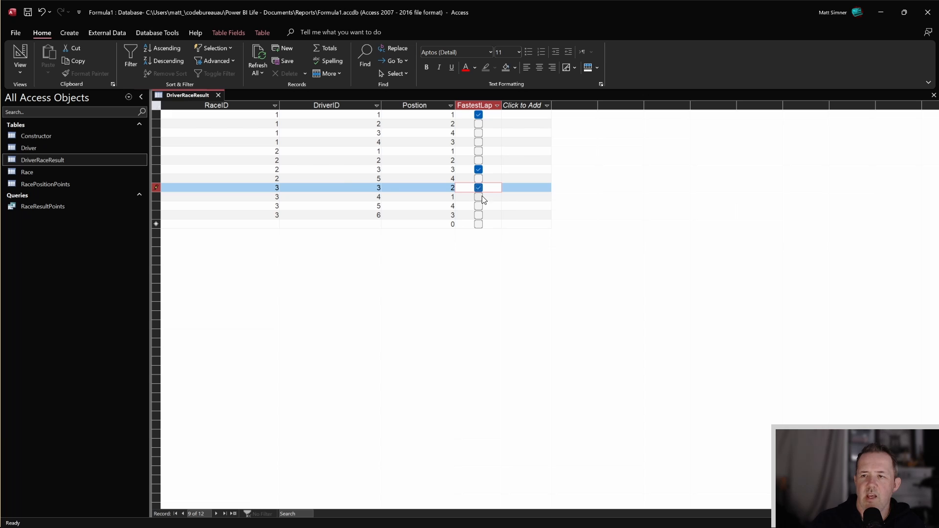
{"action": "left_click", "coordinate": [219, 95]}
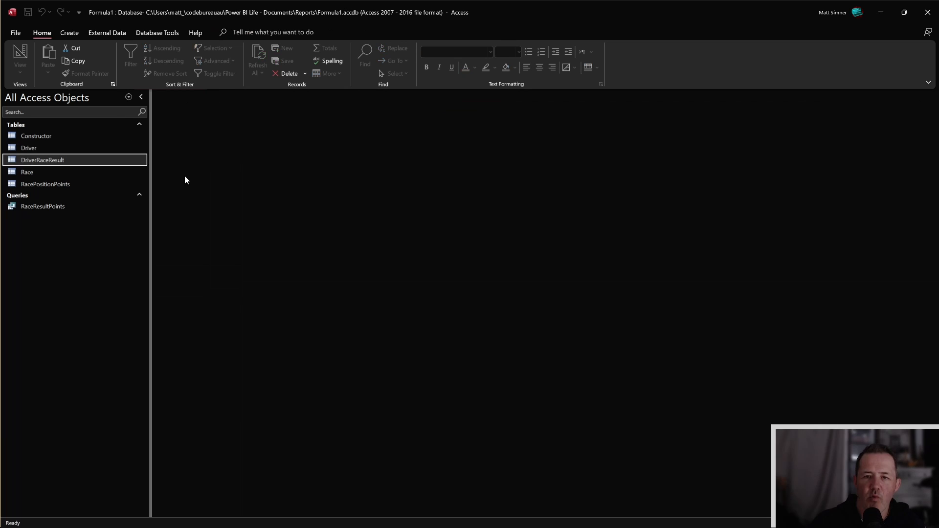
In the RaceResultPoints query design, set the points column to DriverPoints: IIf([DriverRaceResult]![FastestLap]=-1,[RacePositionPoints]![DriverPoints]+[RacePositionPoints]![FastestLapPoints],[RacePositionPoints]![DriverPoints])
{"action": "left_click", "coordinate": [52, 207]}
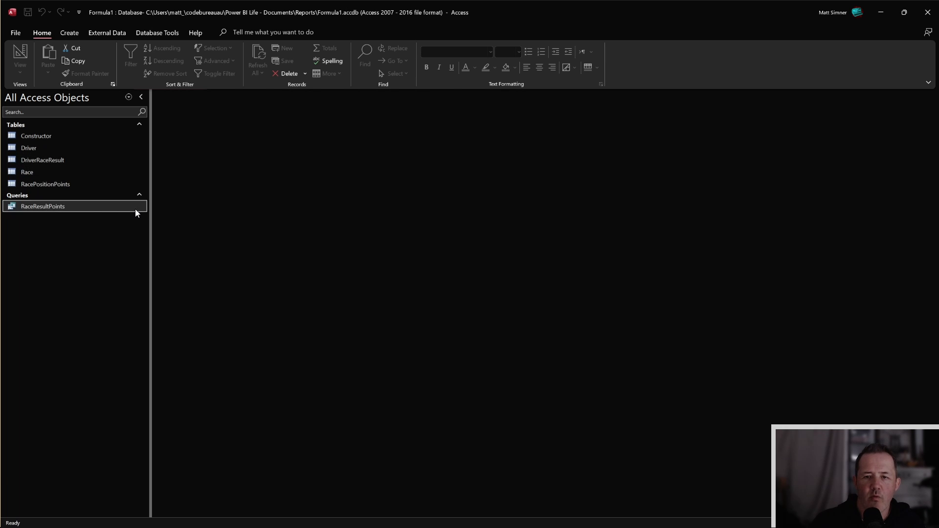
{"action": "right_click", "coordinate": [80, 209]}
{"action": "left_click", "coordinate": [100, 228]}
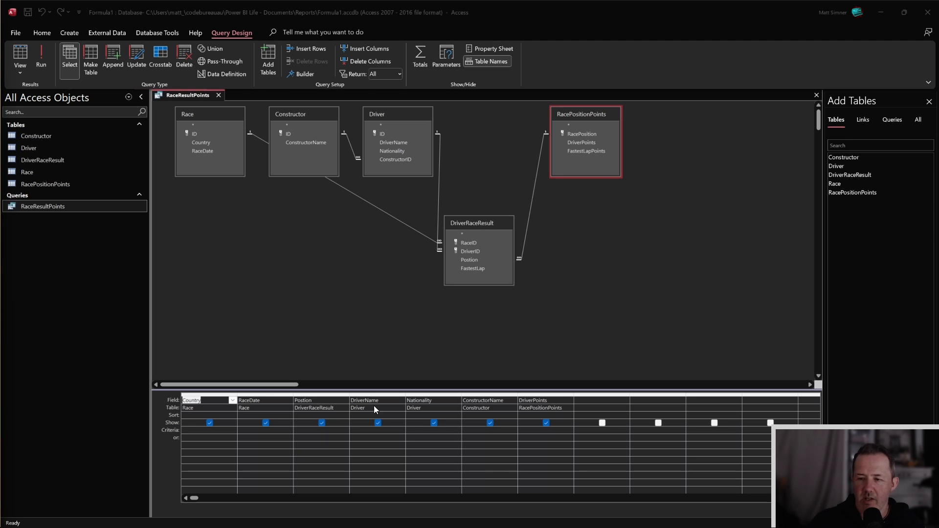
{"action": "left_click", "coordinate": [553, 400]}
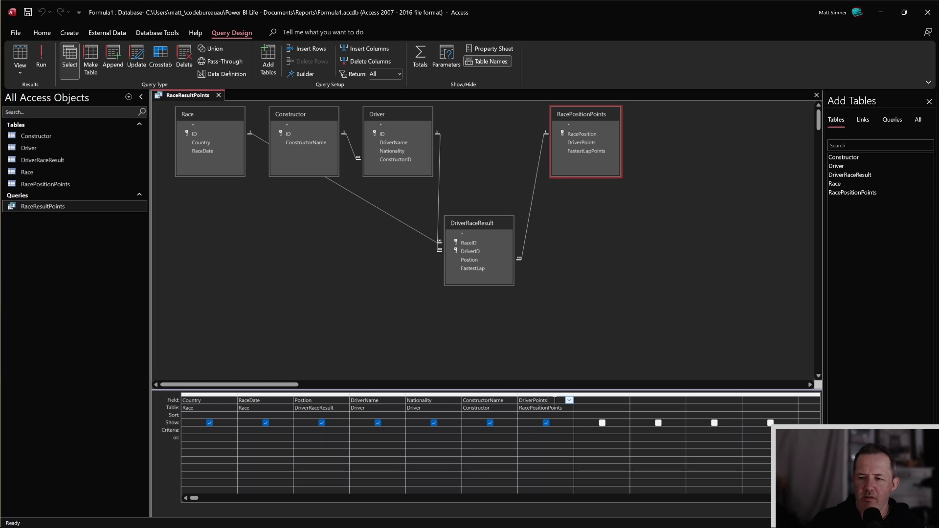
{"action": "right_click", "coordinate": [560, 400]}
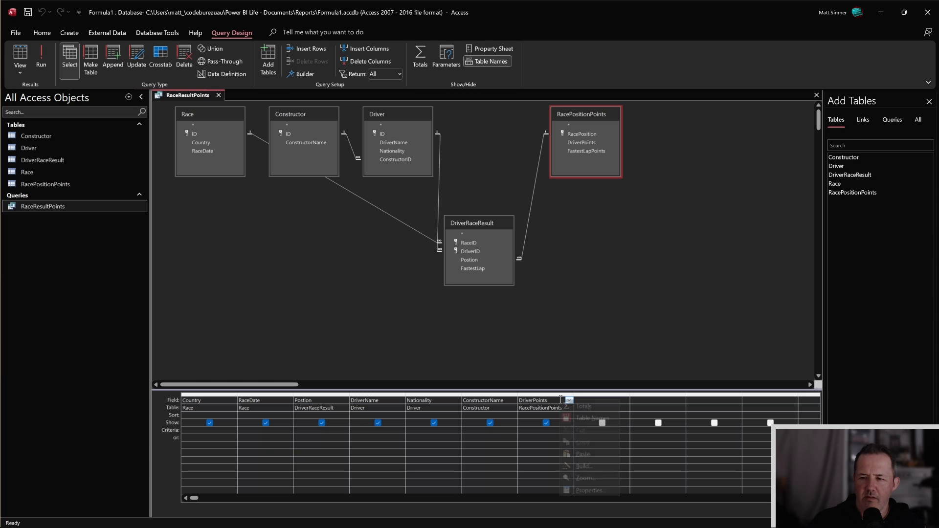
{"action": "left_click", "coordinate": [589, 468]}
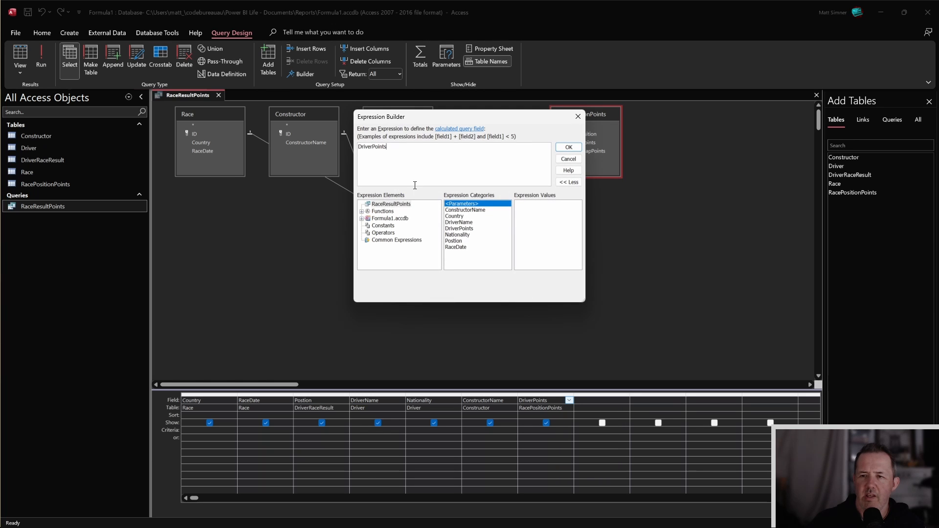
{"action": "left_click_drag", "start_coordinate": [408, 153], "coordinate": [338, 154]}
{"action": "type", "text": "DriverPoints: IIf([DriverRaceResult]![FastestLap]=-1,[RacePositionPoints]![DriverPoints]+[RacePositionPoints]![FastestLapPoints],[RacePositionPoints]![DriverPoints])"}
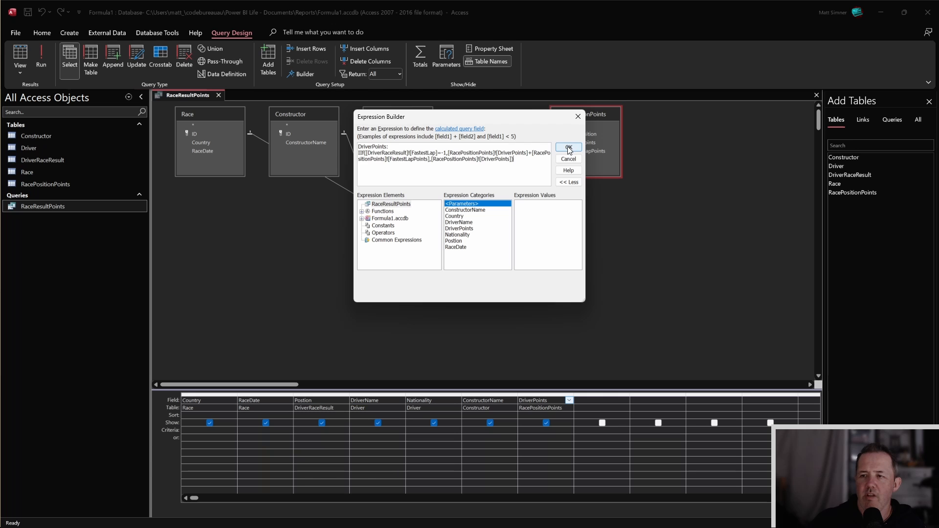
{"action": "left_click", "coordinate": [569, 147]}
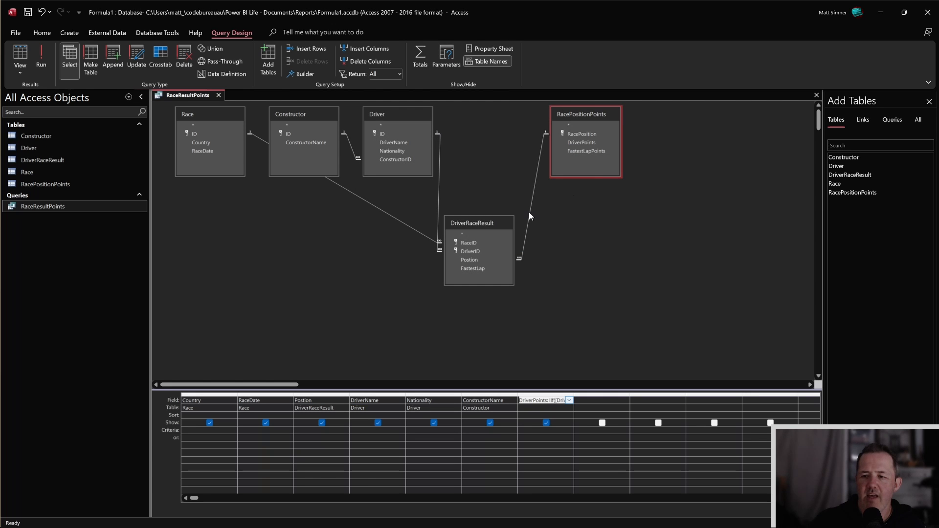
View the RaceResultPoints query results and close the query, saving its design changes
{"action": "left_click", "coordinate": [19, 62]}
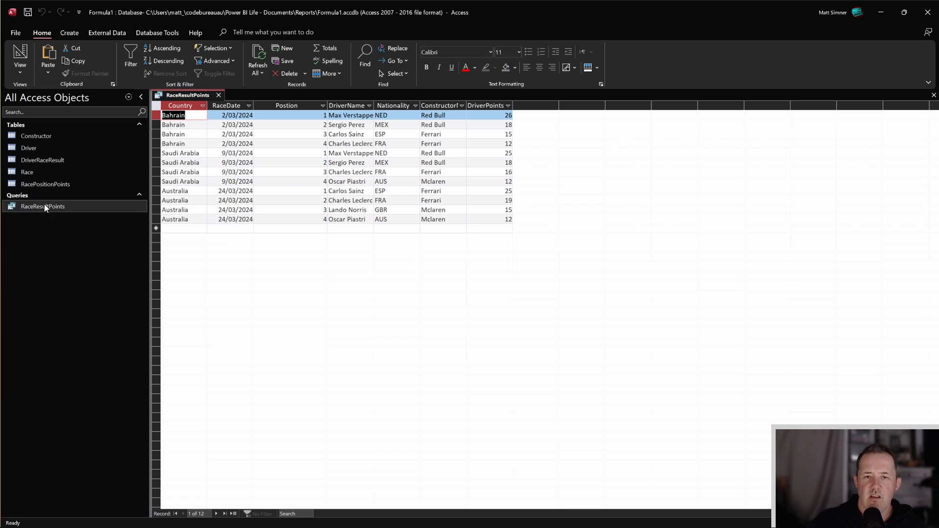
{"action": "left_click", "coordinate": [219, 95]}
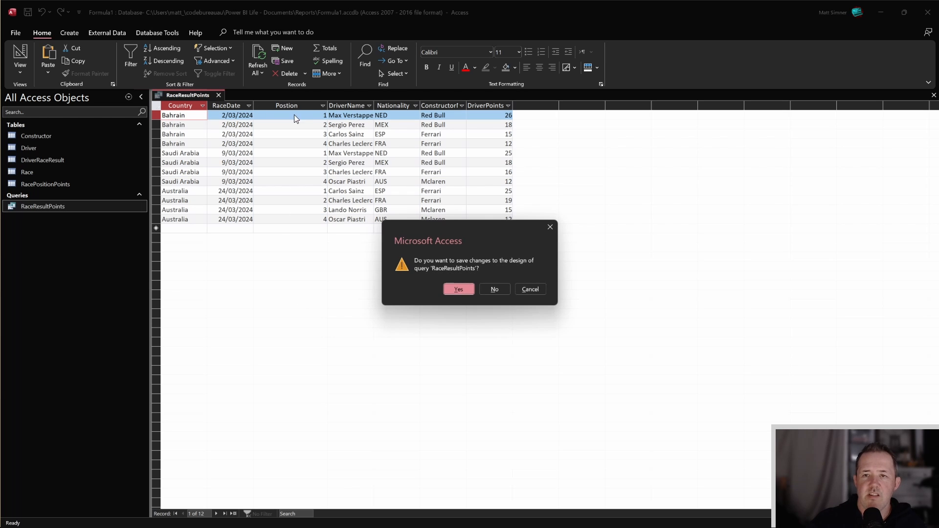
{"action": "left_click", "coordinate": [456, 290]}
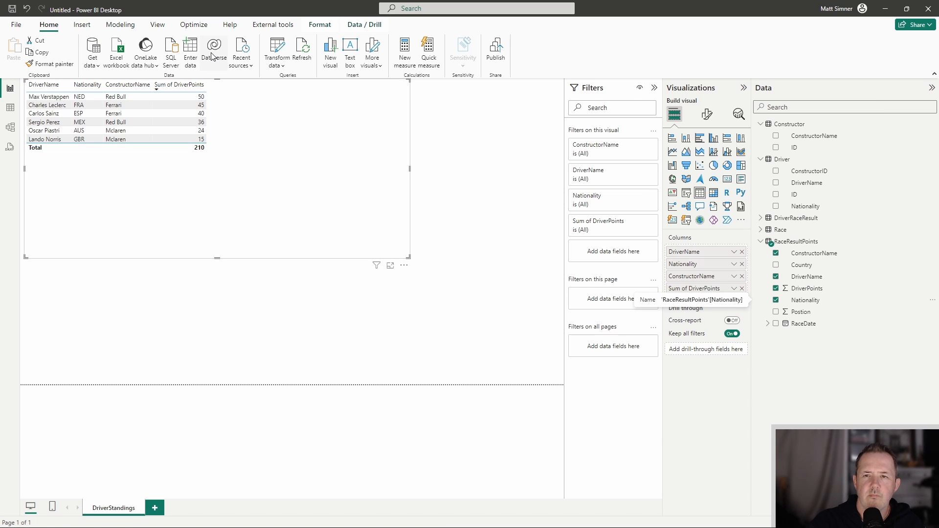
Refresh the driver standings report data in Power BI Desktop and switch to the Formula 1 results website
{"action": "left_click", "coordinate": [302, 47]}
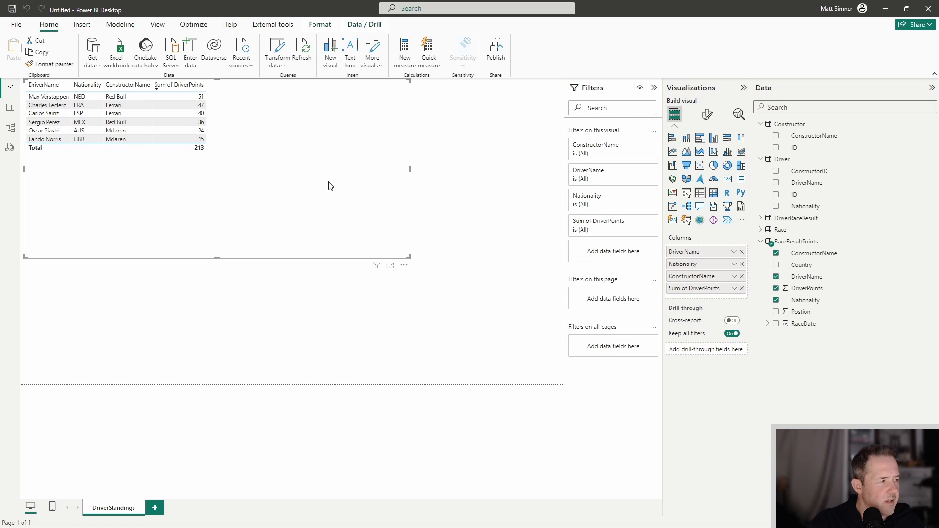
{"action": "key", "text": "alt+Tab"}
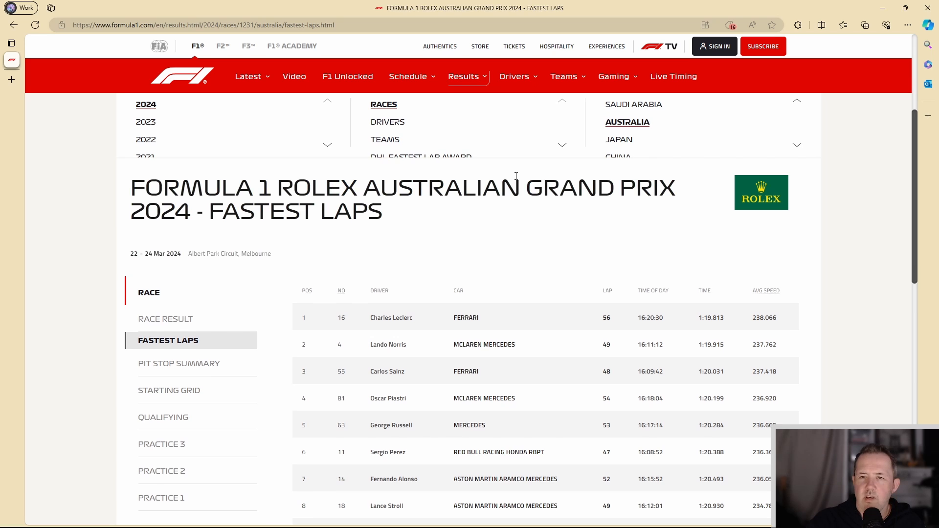
Open the 2024 Driver Standings on the Formula 1 website and compare them with the standings table in Power BI Desktop
{"action": "left_click", "coordinate": [397, 123]}
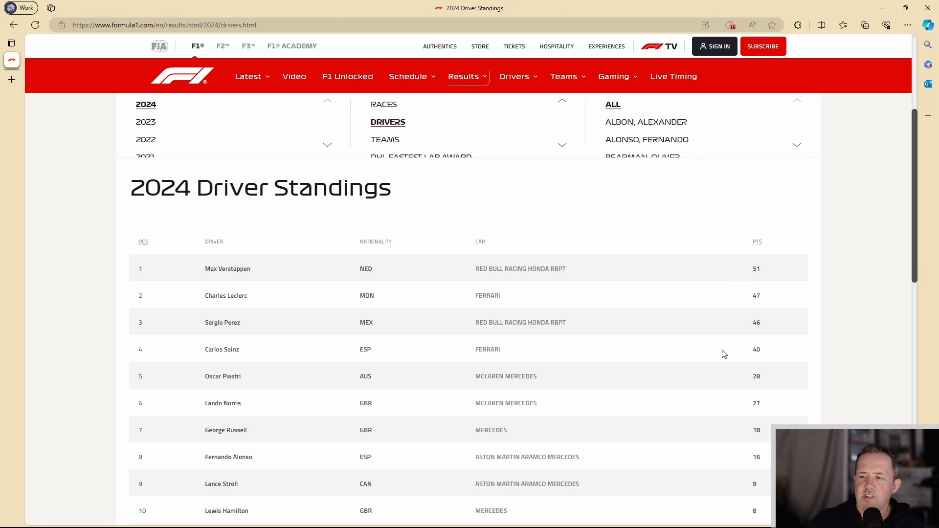
{"action": "key", "text": "alt+Tab"}
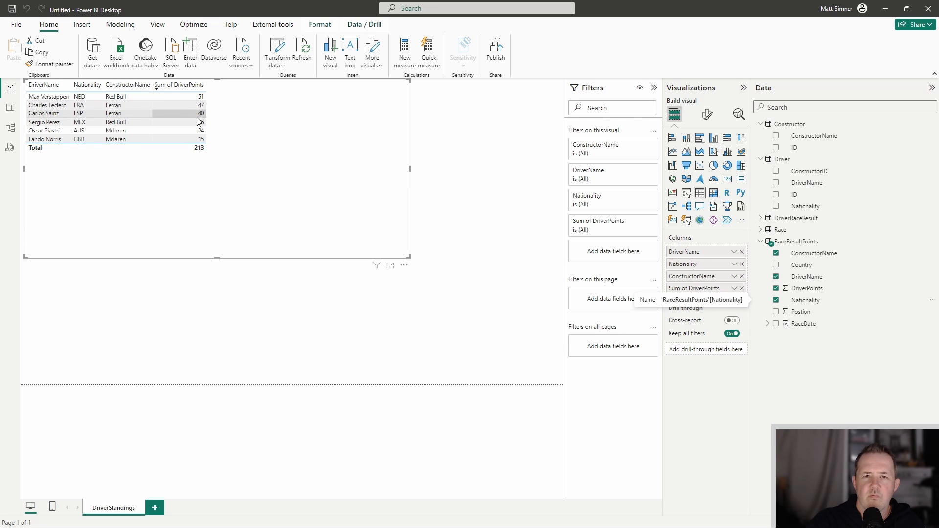
{"action": "key", "text": "alt+Tab"}
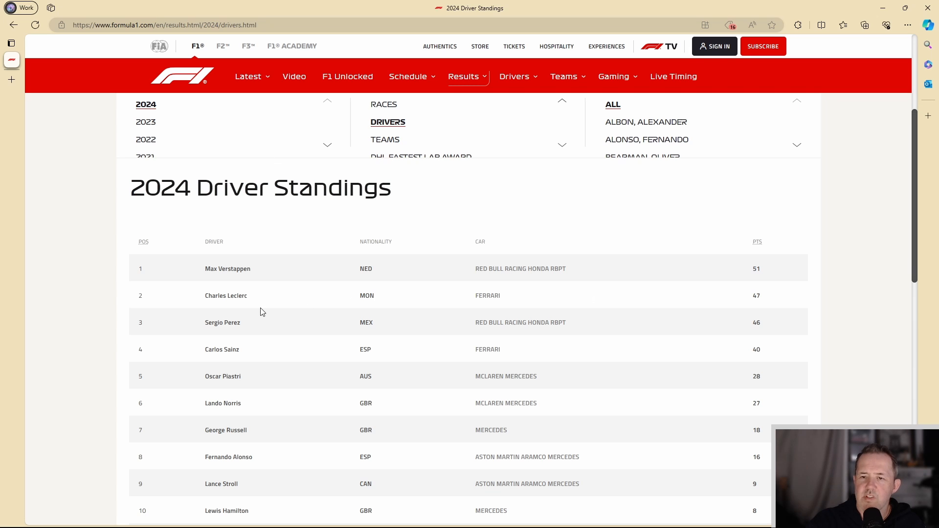
{"action": "key", "text": "alt+Tab"}
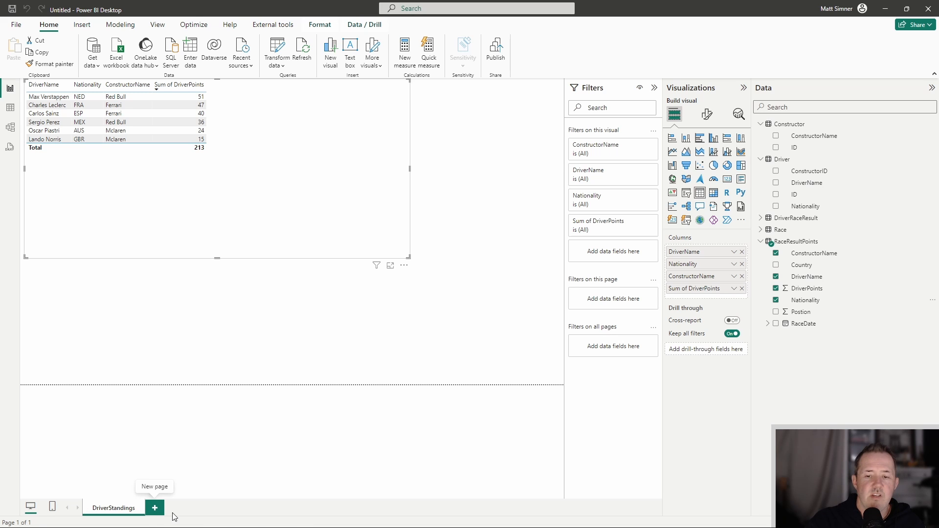
Add a new report page and name it Driver Detail
{"action": "left_click", "coordinate": [154, 510]}
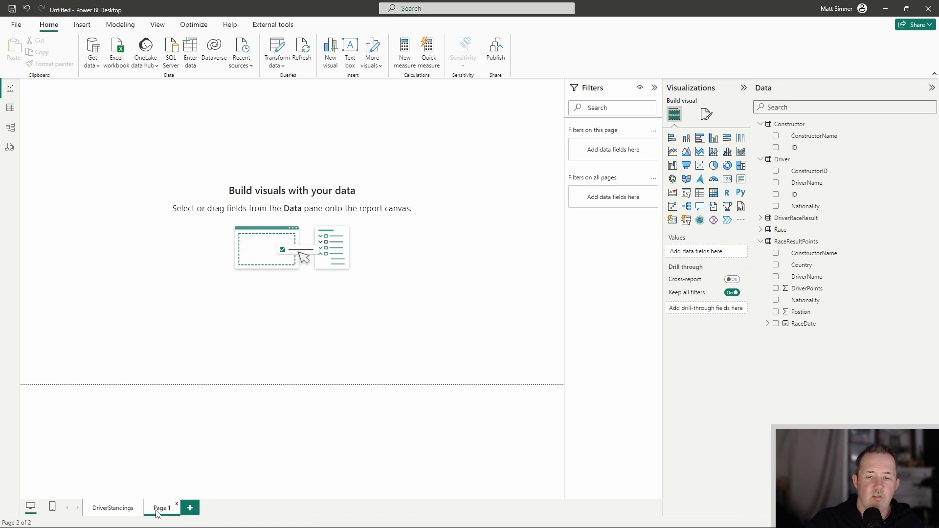
{"action": "double_click", "coordinate": [157, 509]}
{"action": "type", "text": "Detail"}
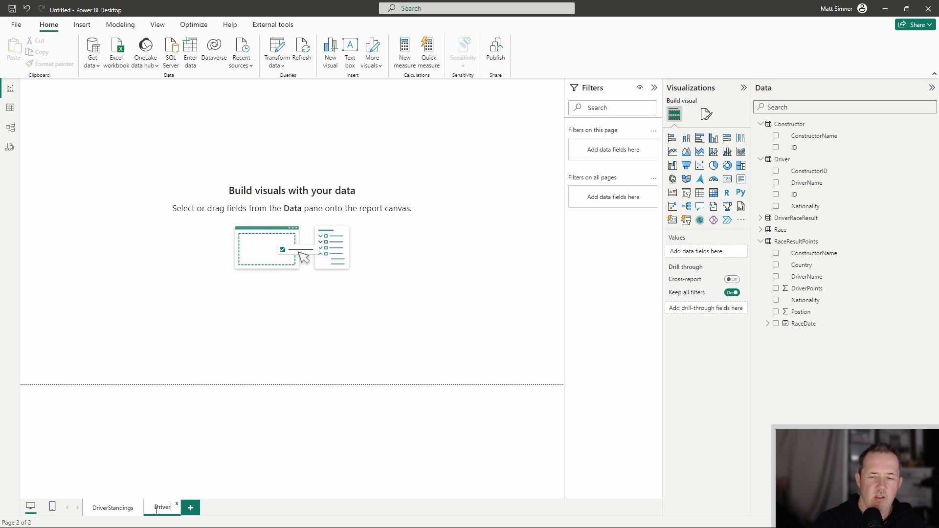
{"action": "key", "text": "Return"}
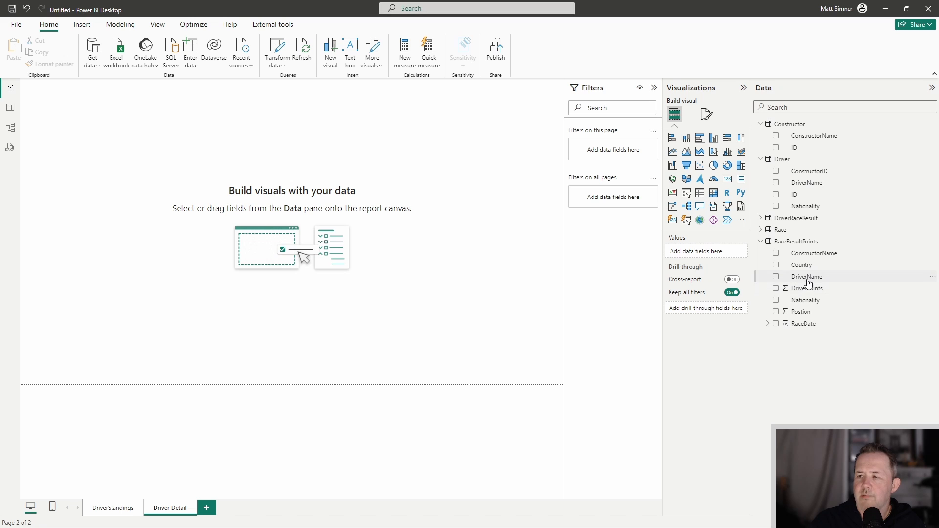
Place two card visuals side by side, showing DriverName and Nationality from RaceResultPoints
{"action": "left_click", "coordinate": [729, 182]}
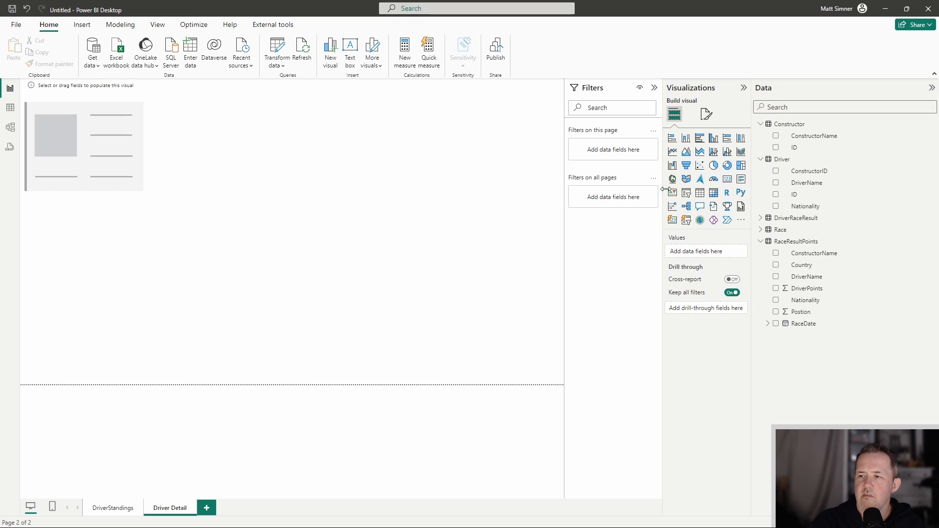
{"action": "left_click", "coordinate": [728, 181]}
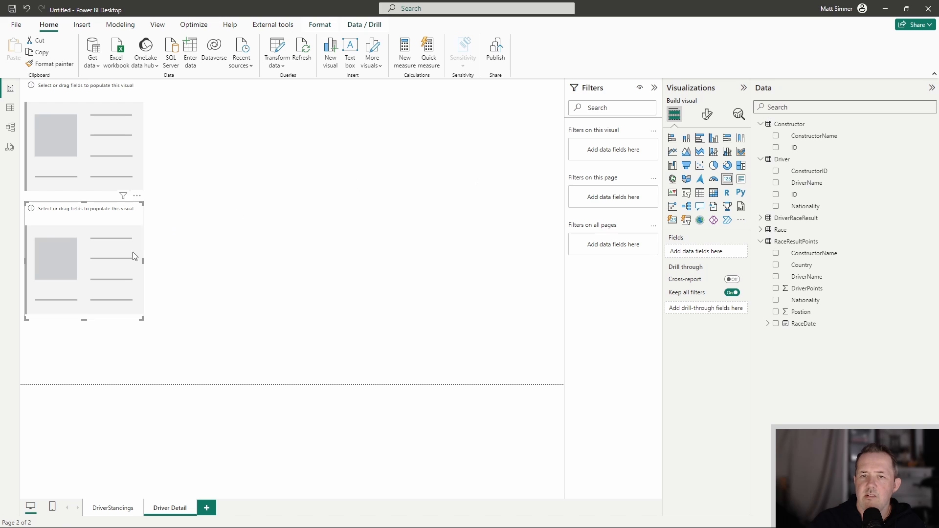
{"action": "left_click_drag", "start_coordinate": [84, 266], "coordinate": [261, 124]}
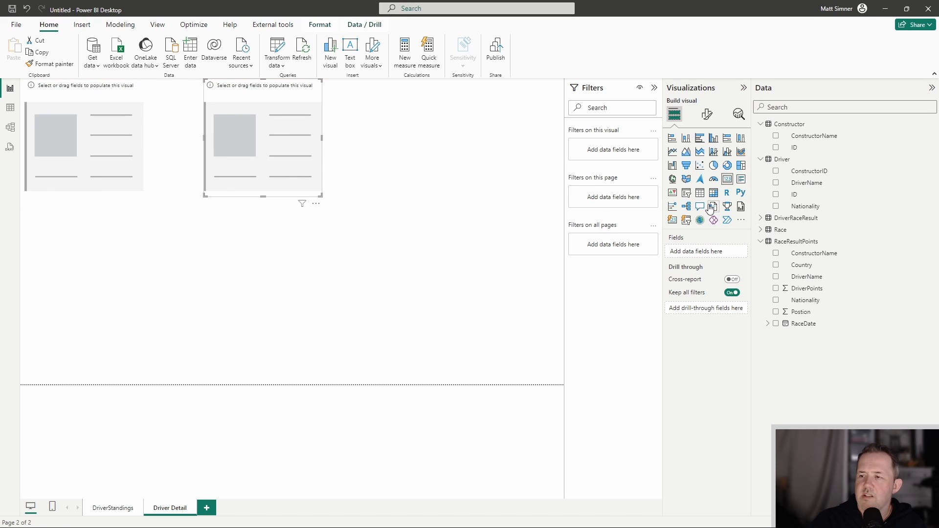
{"action": "left_click_drag", "start_coordinate": [832, 277], "coordinate": [105, 141]}
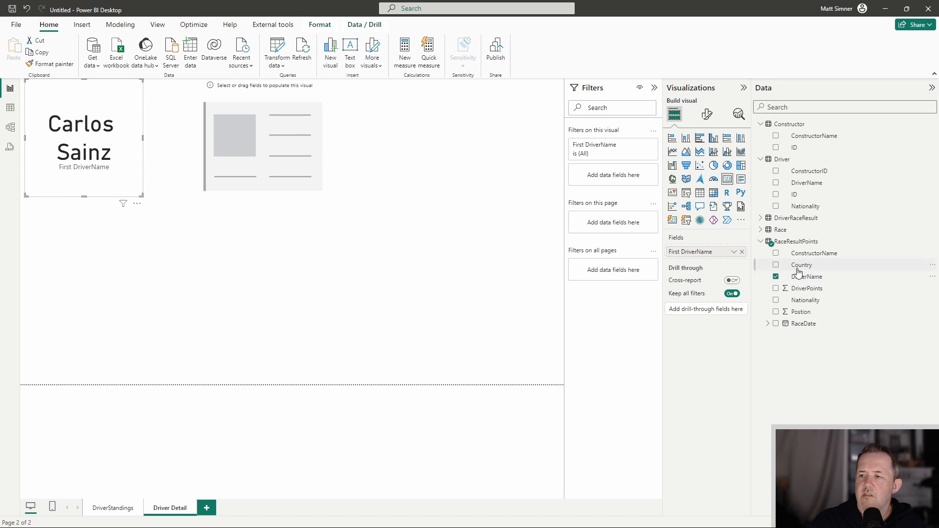
{"action": "left_click_drag", "start_coordinate": [815, 300], "coordinate": [293, 158]}
{"action": "left_click", "coordinate": [363, 172]}
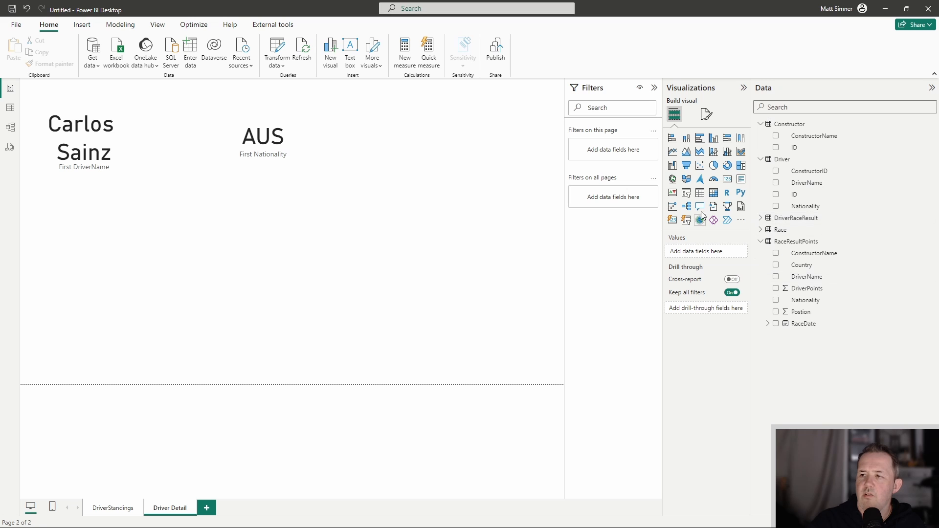
Insert a table below the cards with Country and Postion from RaceResultPoints, setting Postion to Don't summarize
{"action": "left_click", "coordinate": [701, 193]}
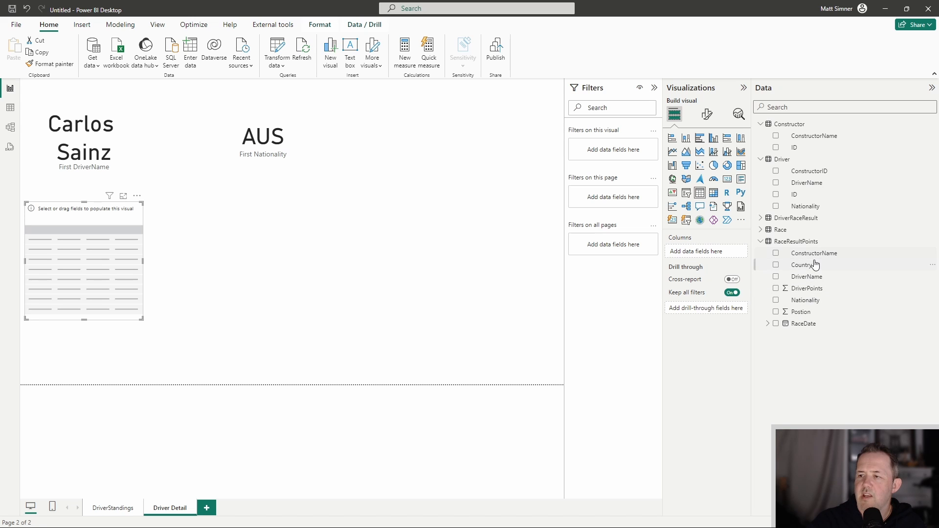
{"action": "left_click_drag", "start_coordinate": [815, 264], "coordinate": [202, 258]}
{"action": "left_click_drag", "start_coordinate": [83, 239], "coordinate": [82, 240]}
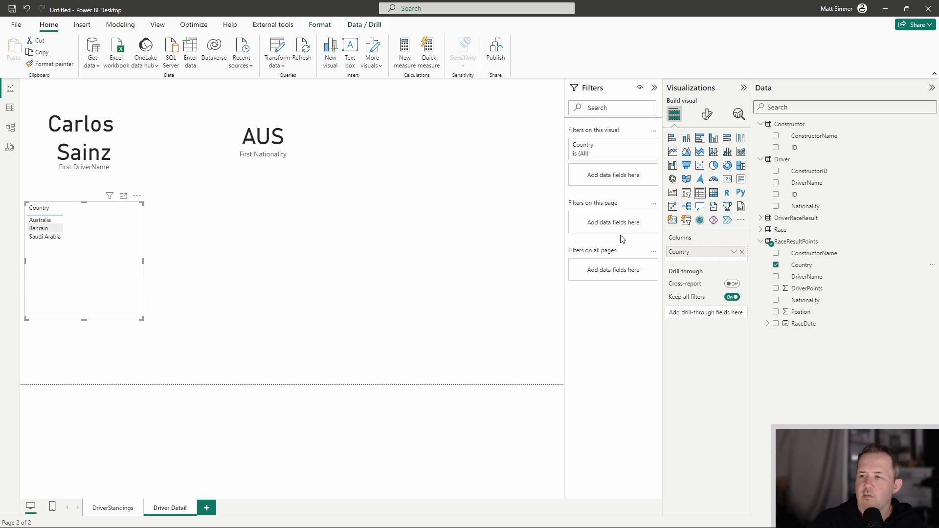
{"action": "left_click_drag", "start_coordinate": [803, 313], "coordinate": [104, 284]}
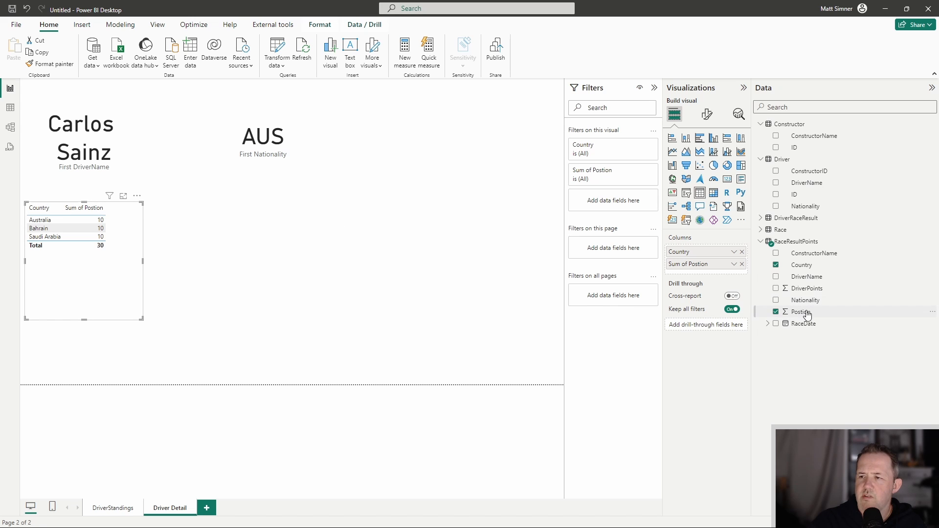
{"action": "left_click", "coordinate": [734, 265]}
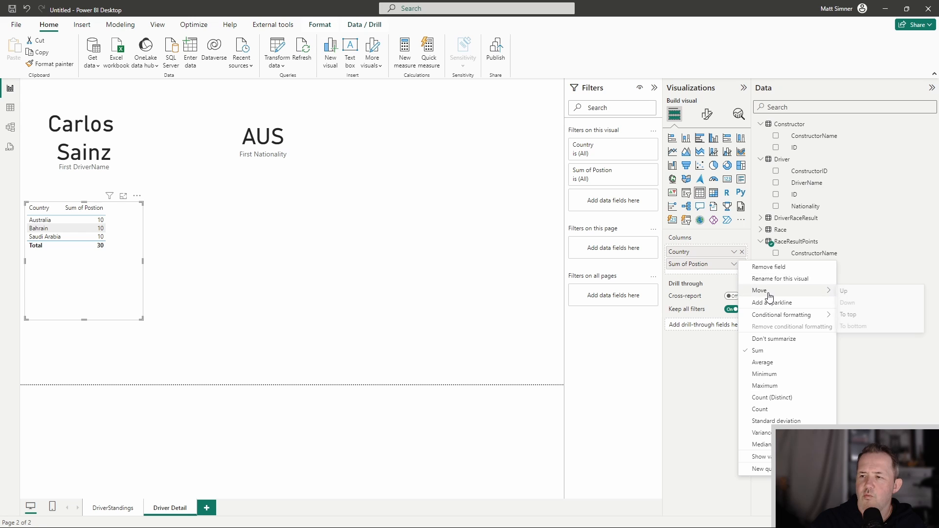
{"action": "left_click", "coordinate": [768, 339]}
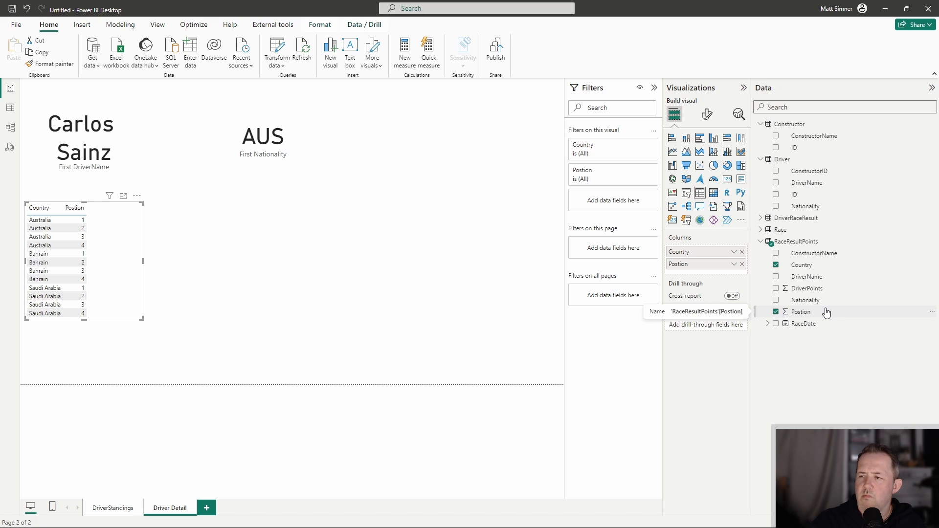
Add DriverPoints to the race table and extend the table down to the page's lower edge
{"action": "left_click_drag", "start_coordinate": [810, 291], "coordinate": [230, 265]}
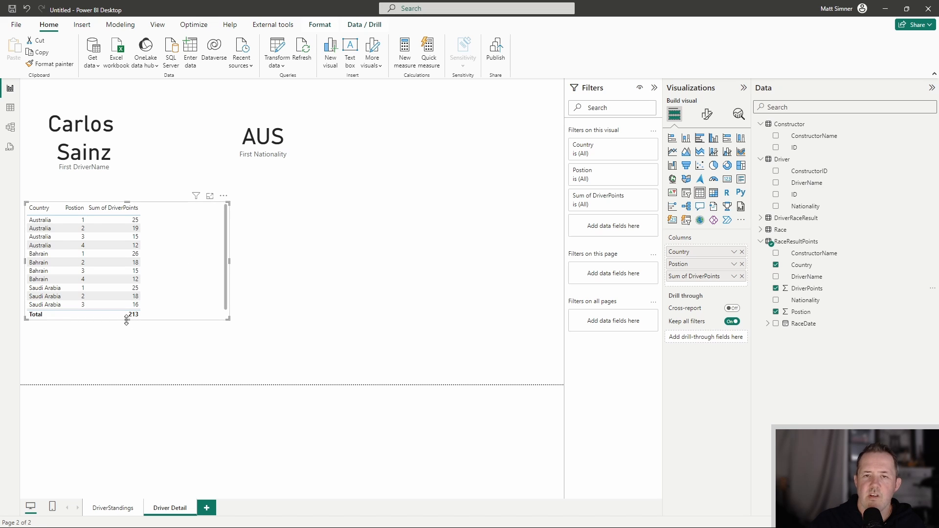
{"action": "left_click_drag", "start_coordinate": [126, 320], "coordinate": [132, 397]}
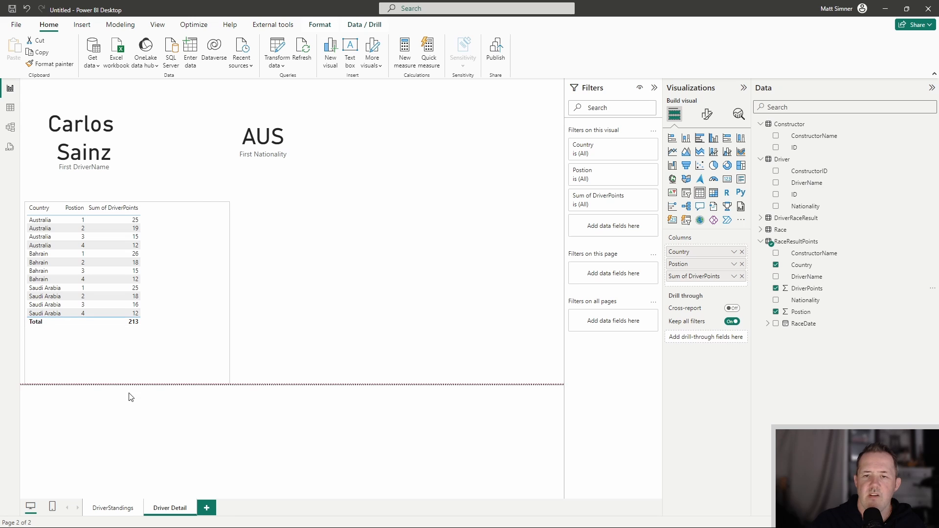
{"action": "left_click", "coordinate": [349, 271]}
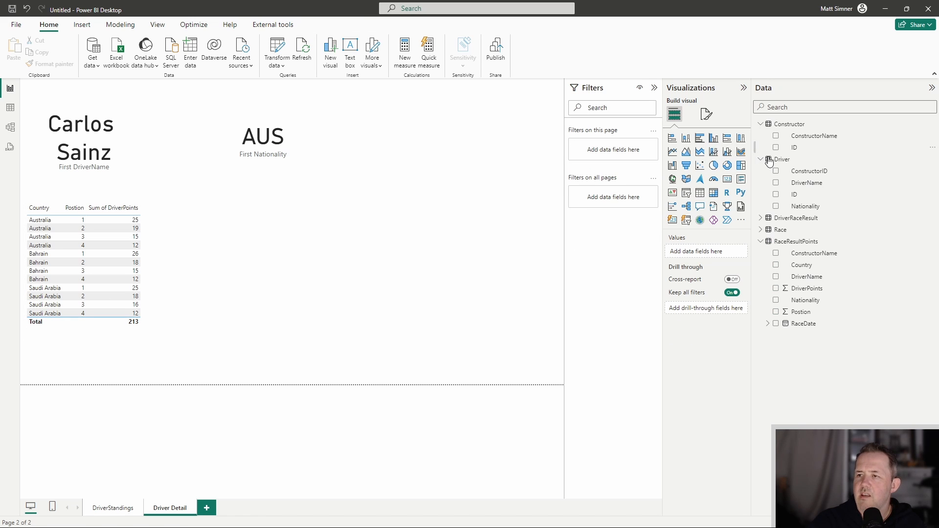
Insert a wide clustered column chart beside the table, with RaceDate instead of its date hierarchy on the X-axis and DriverPoints on the Y-axis
{"action": "left_click", "coordinate": [714, 138]}
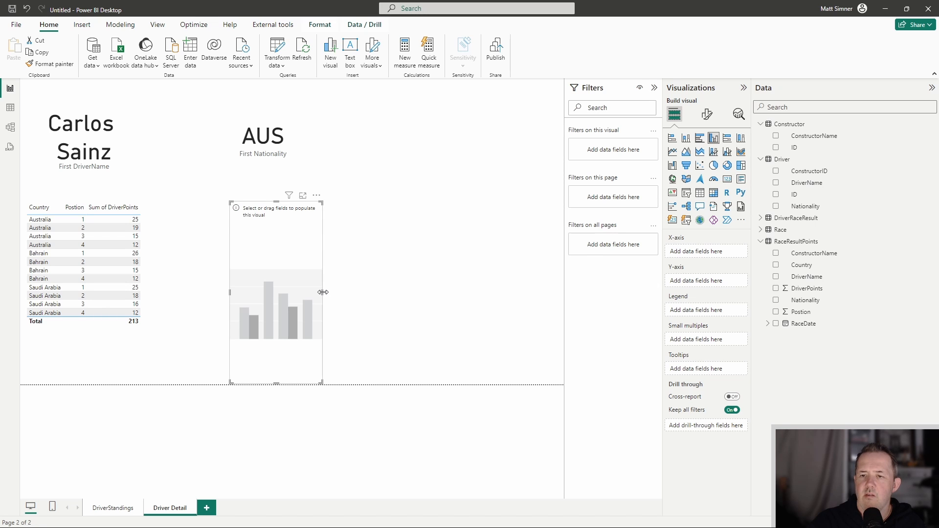
{"action": "left_click_drag", "start_coordinate": [327, 296], "coordinate": [535, 269]}
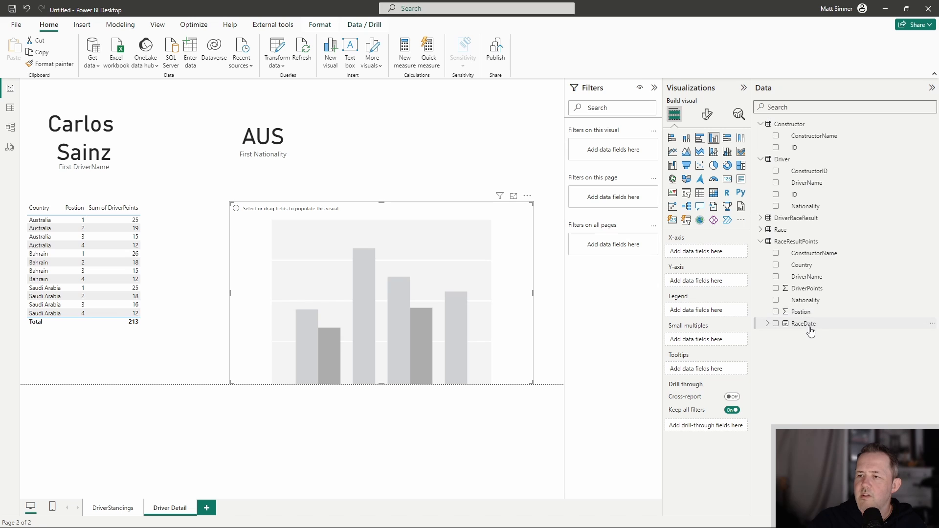
{"action": "left_click_drag", "start_coordinate": [807, 324], "coordinate": [703, 255]}
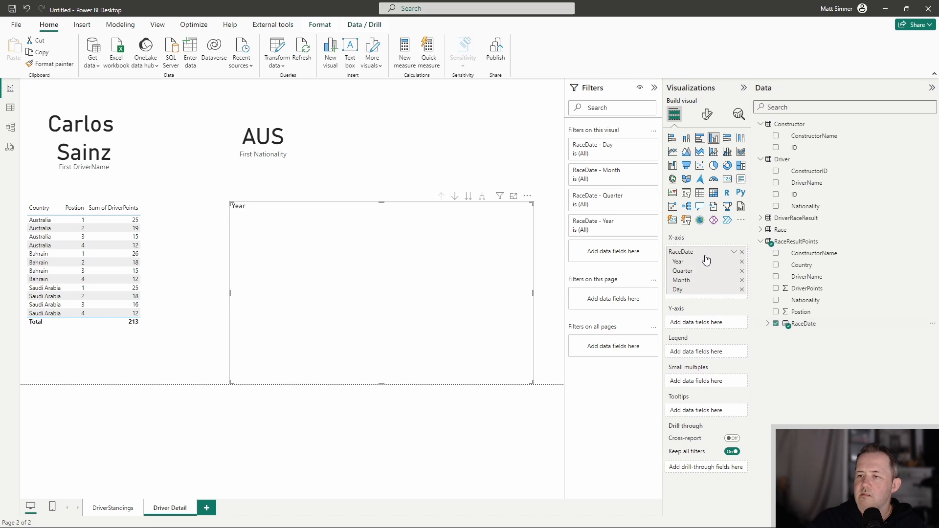
{"action": "left_click", "coordinate": [734, 252]}
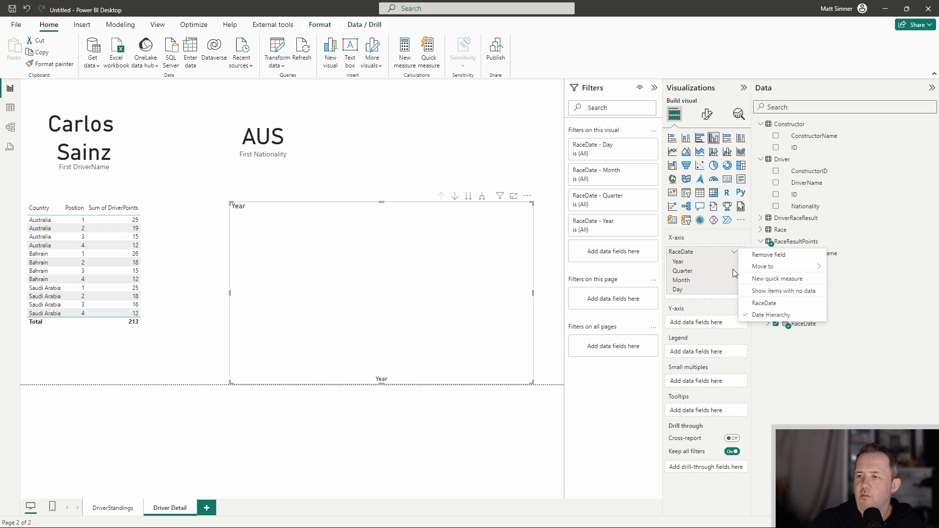
{"action": "left_click", "coordinate": [756, 303]}
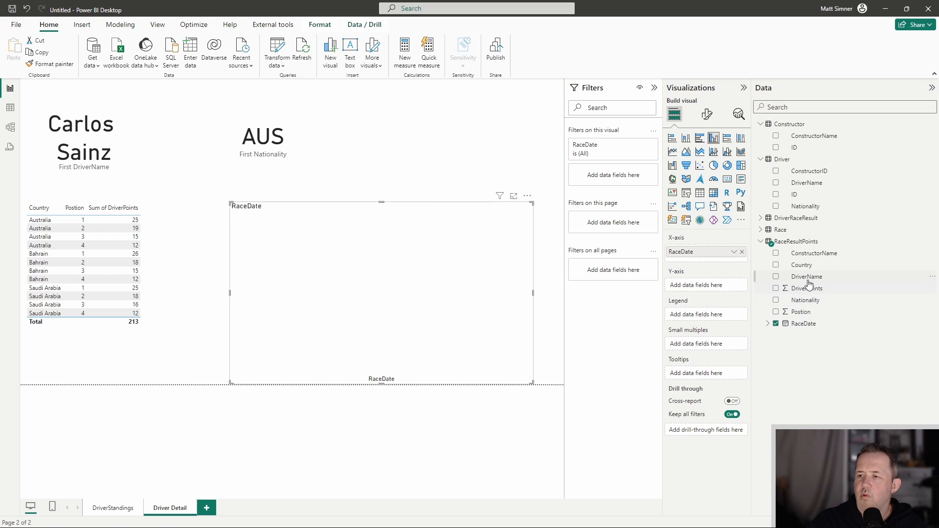
{"action": "left_click_drag", "start_coordinate": [807, 289], "coordinate": [702, 286]}
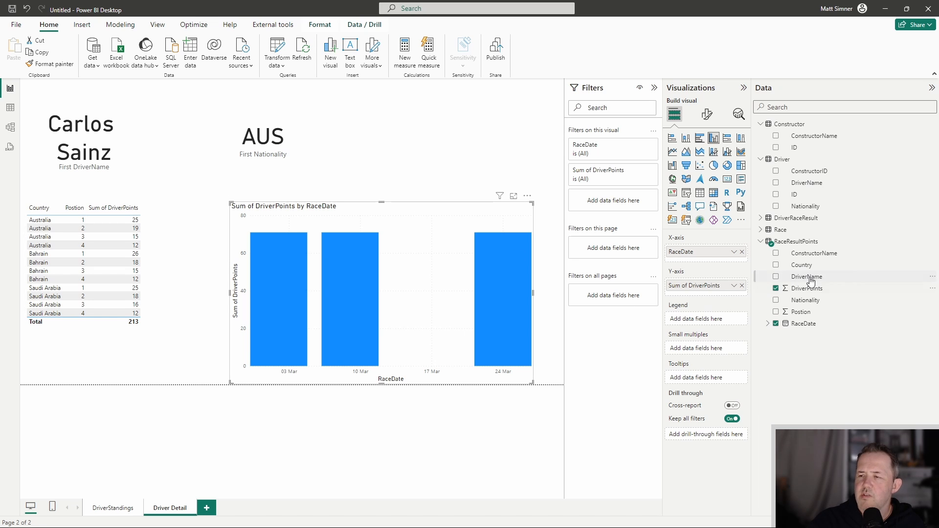
Hide the Driver Detail page and add DriverName from RaceResultPoints as its drill-through field
{"action": "double_click", "coordinate": [168, 509]}
{"action": "left_click", "coordinate": [181, 468]}
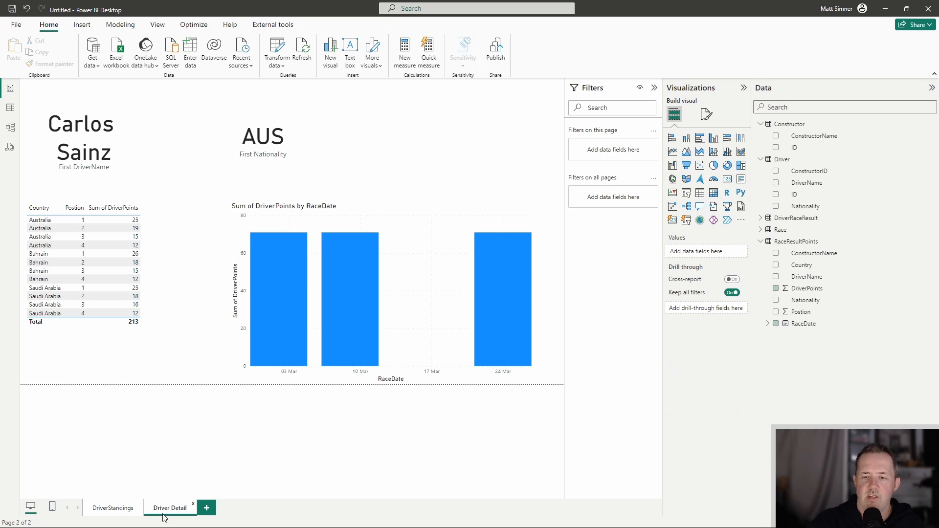
{"action": "right_click", "coordinate": [166, 512]}
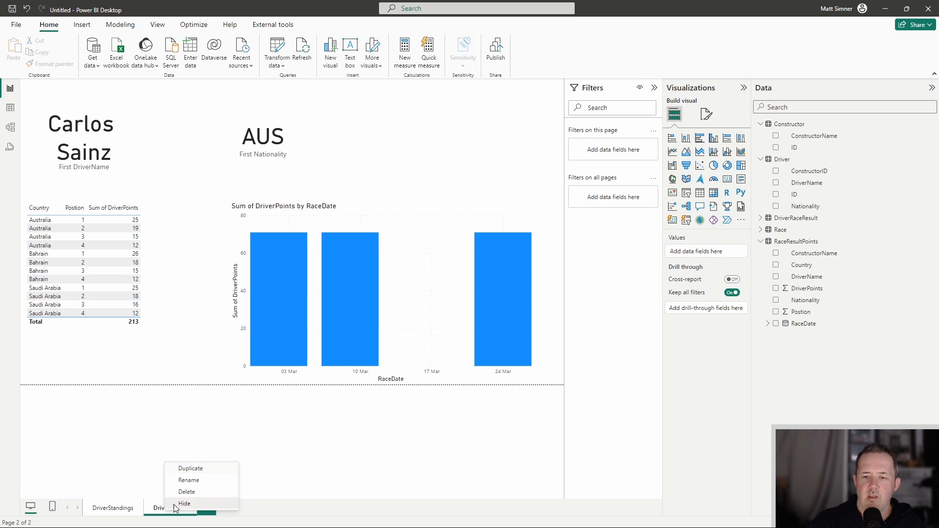
{"action": "left_click", "coordinate": [174, 504]}
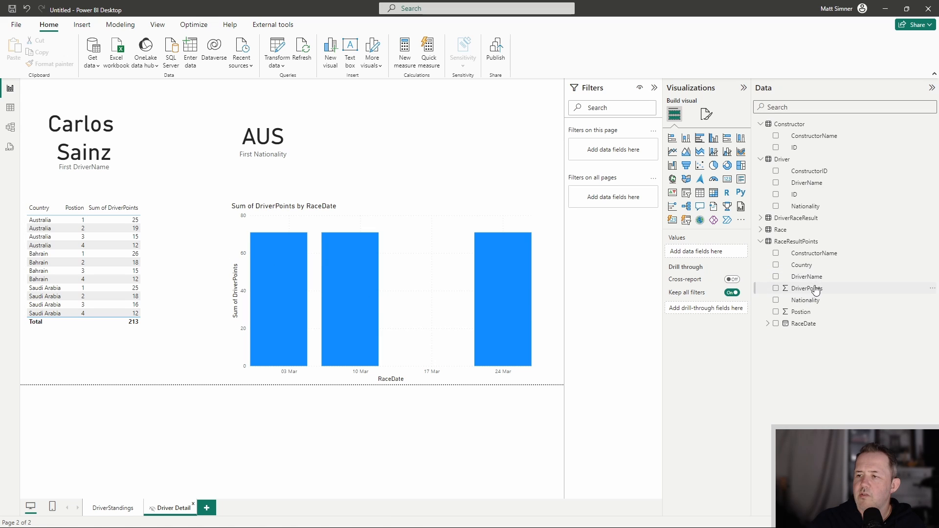
{"action": "left_click_drag", "start_coordinate": [815, 278], "coordinate": [711, 315]}
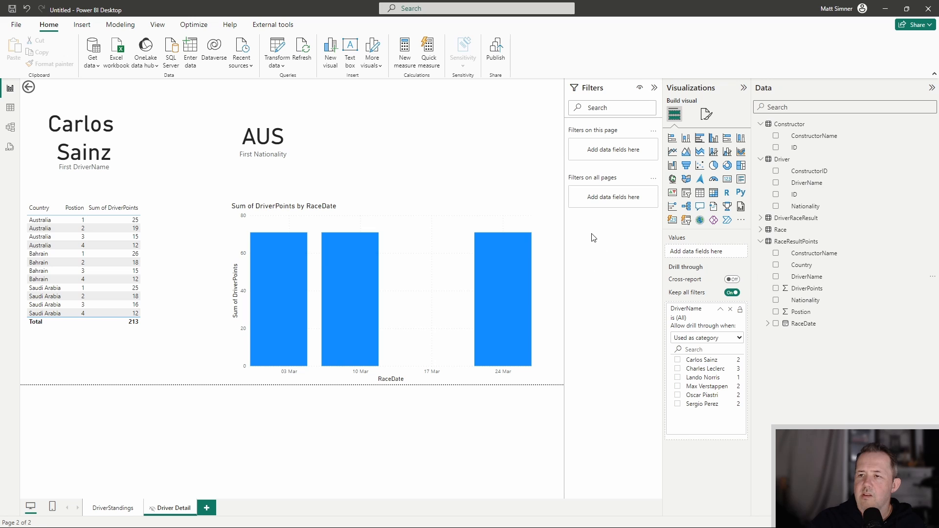
Drill through from Charles Leclerc's row on the DriverStandings page to Driver Detail
{"action": "left_click", "coordinate": [113, 508]}
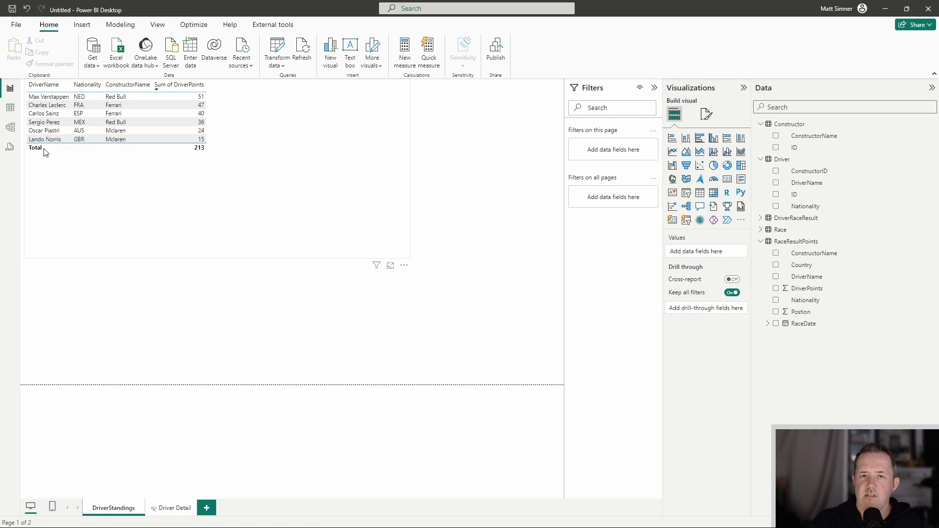
{"action": "right_click", "coordinate": [53, 108]}
{"action": "mouse_move", "coordinate": [97, 145]}
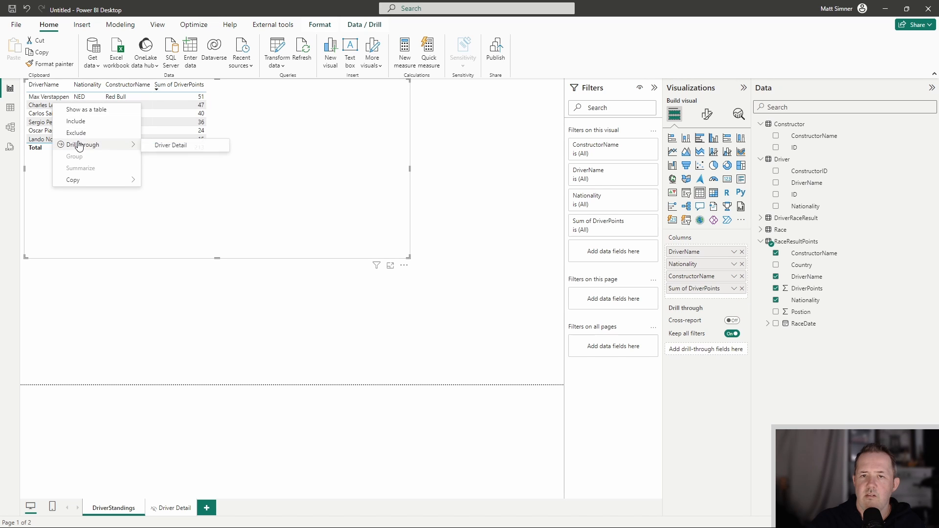
{"action": "left_click", "coordinate": [160, 146]}
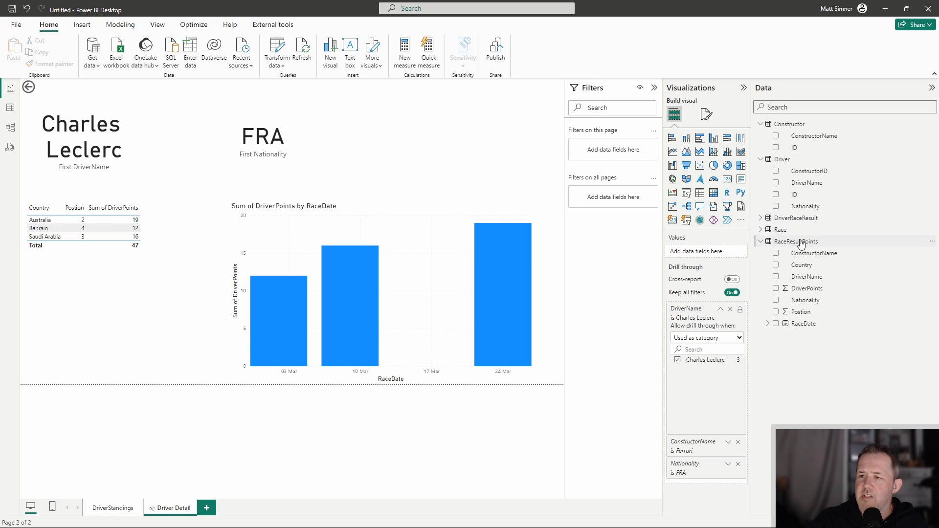
Expand the DriverRaceResult table to show its available fields
{"action": "left_click", "coordinate": [762, 218]}
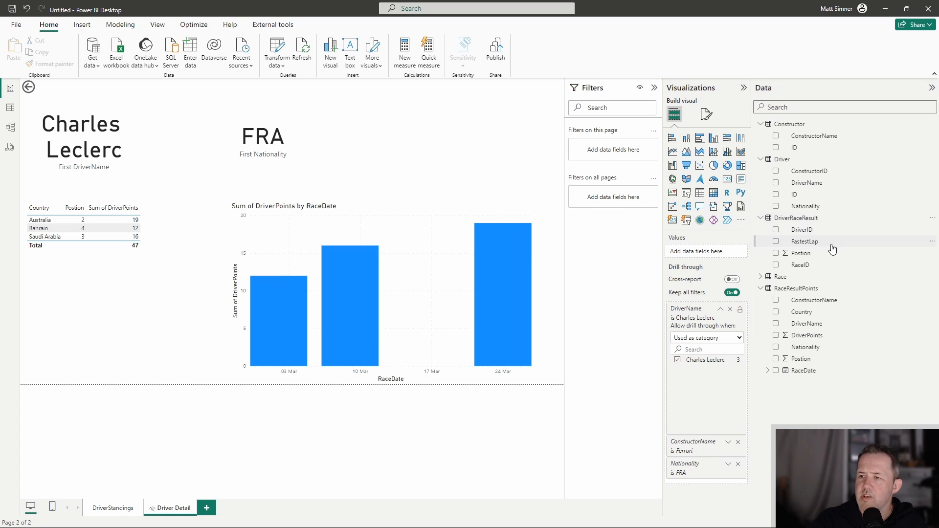